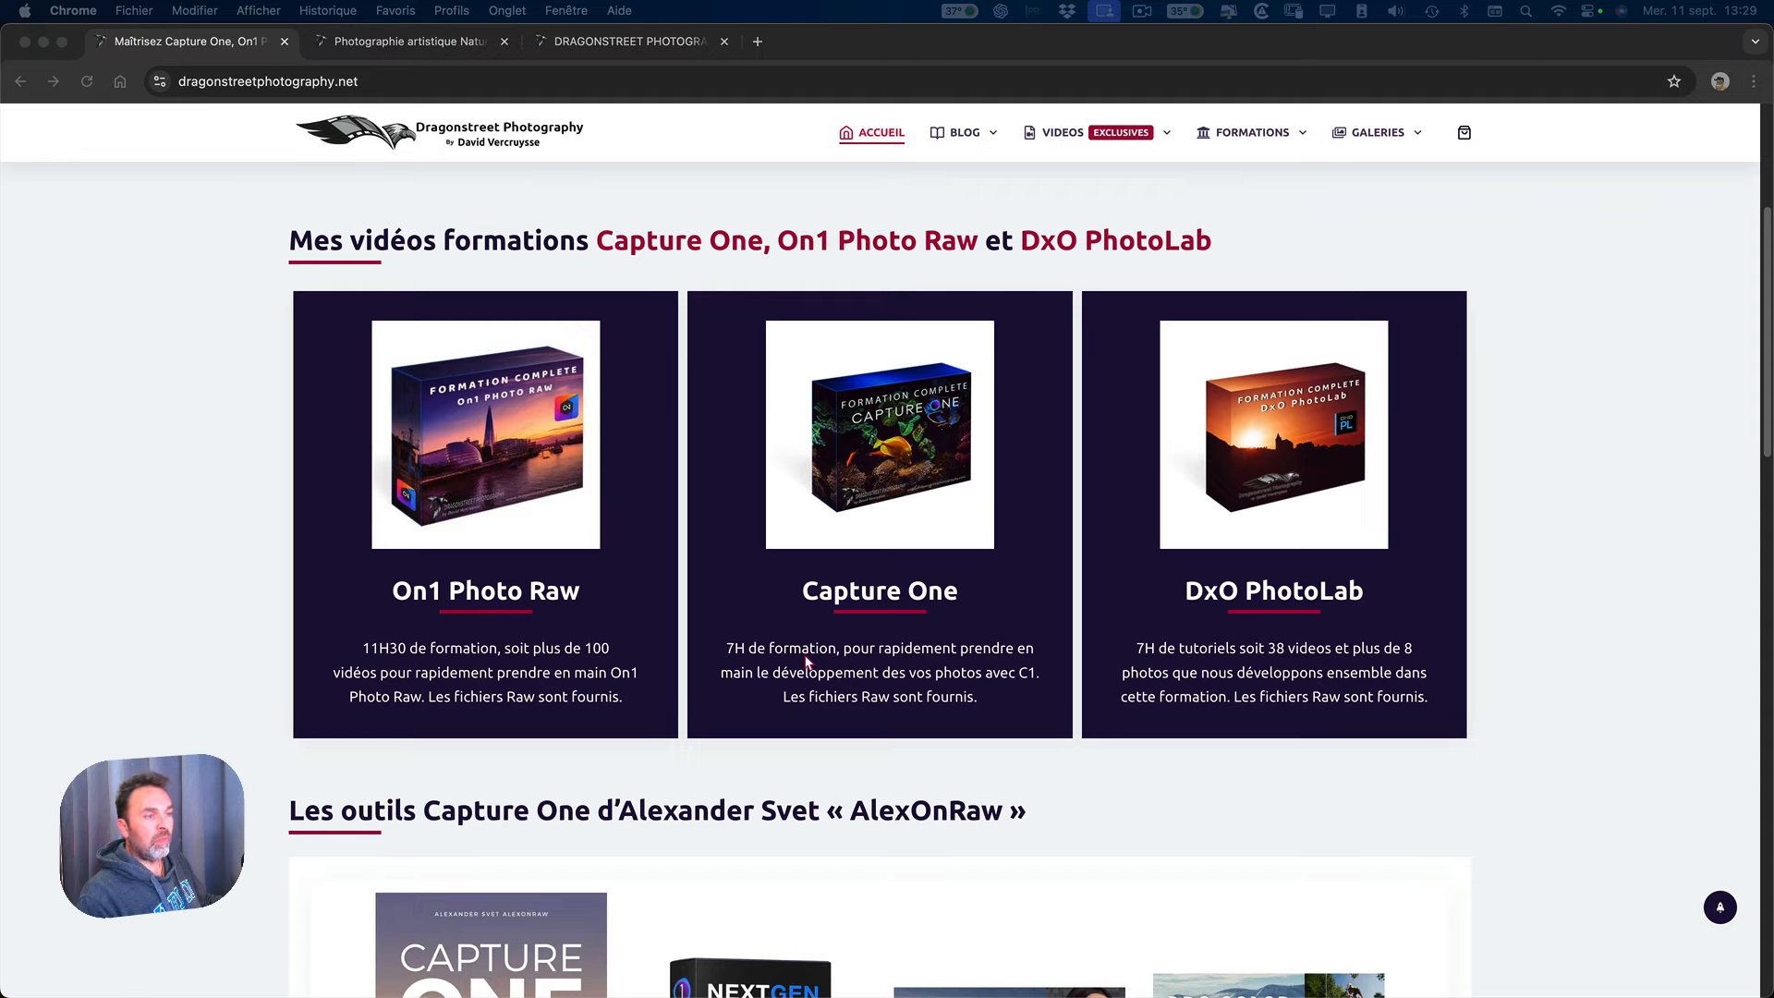
# Step: Look through the Dragonstreet Photography training homepage and the nature and travel blog, ending on the third open site
pyautogui.scroll(-10, 823, 680)
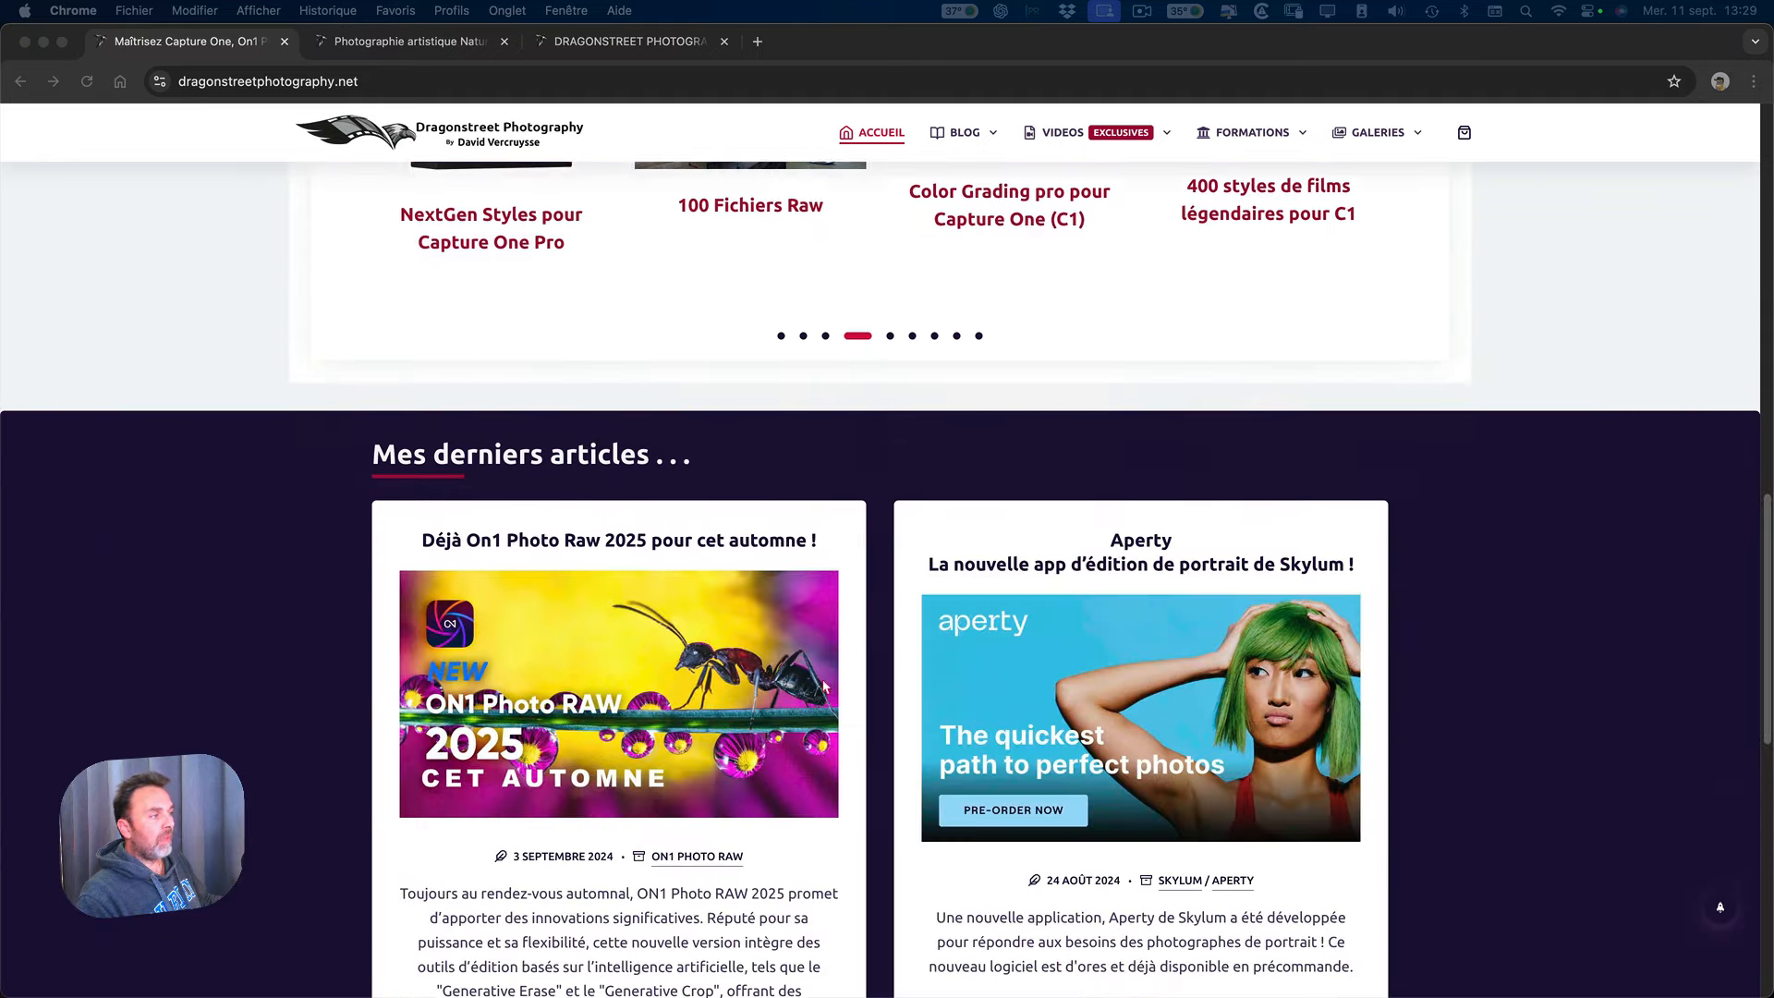
pyautogui.scroll(12, 825, 685)
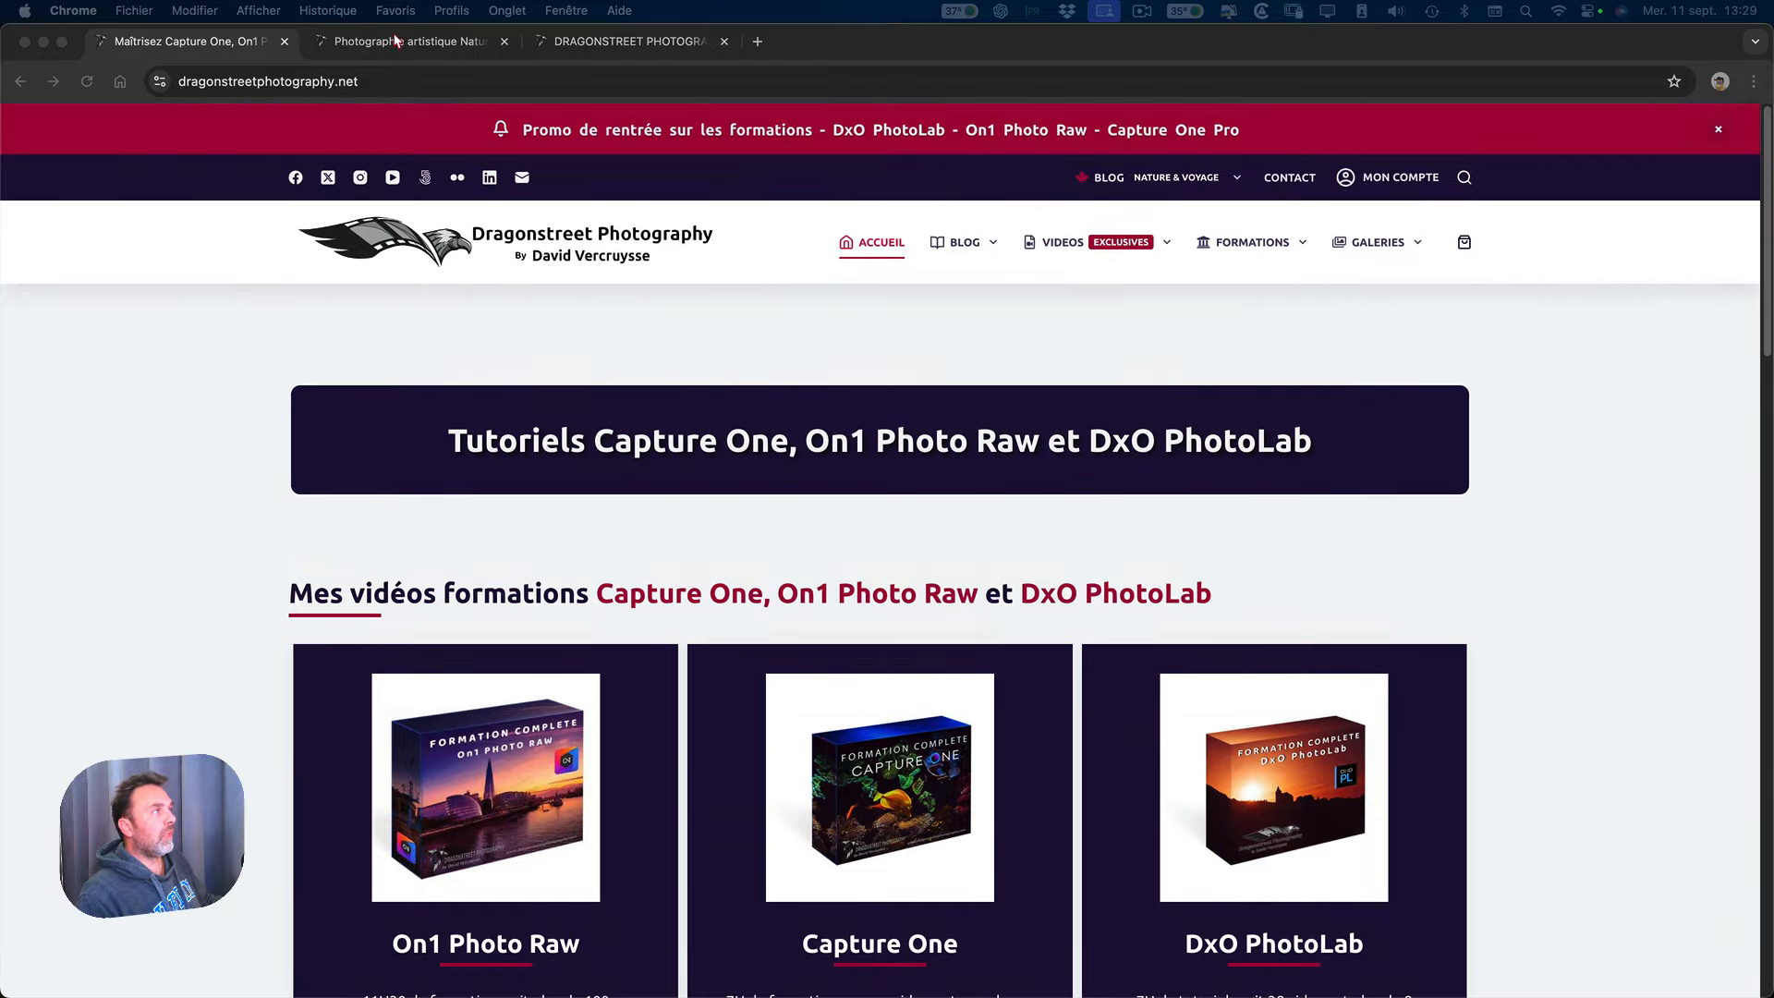
pyautogui.click(396, 41)
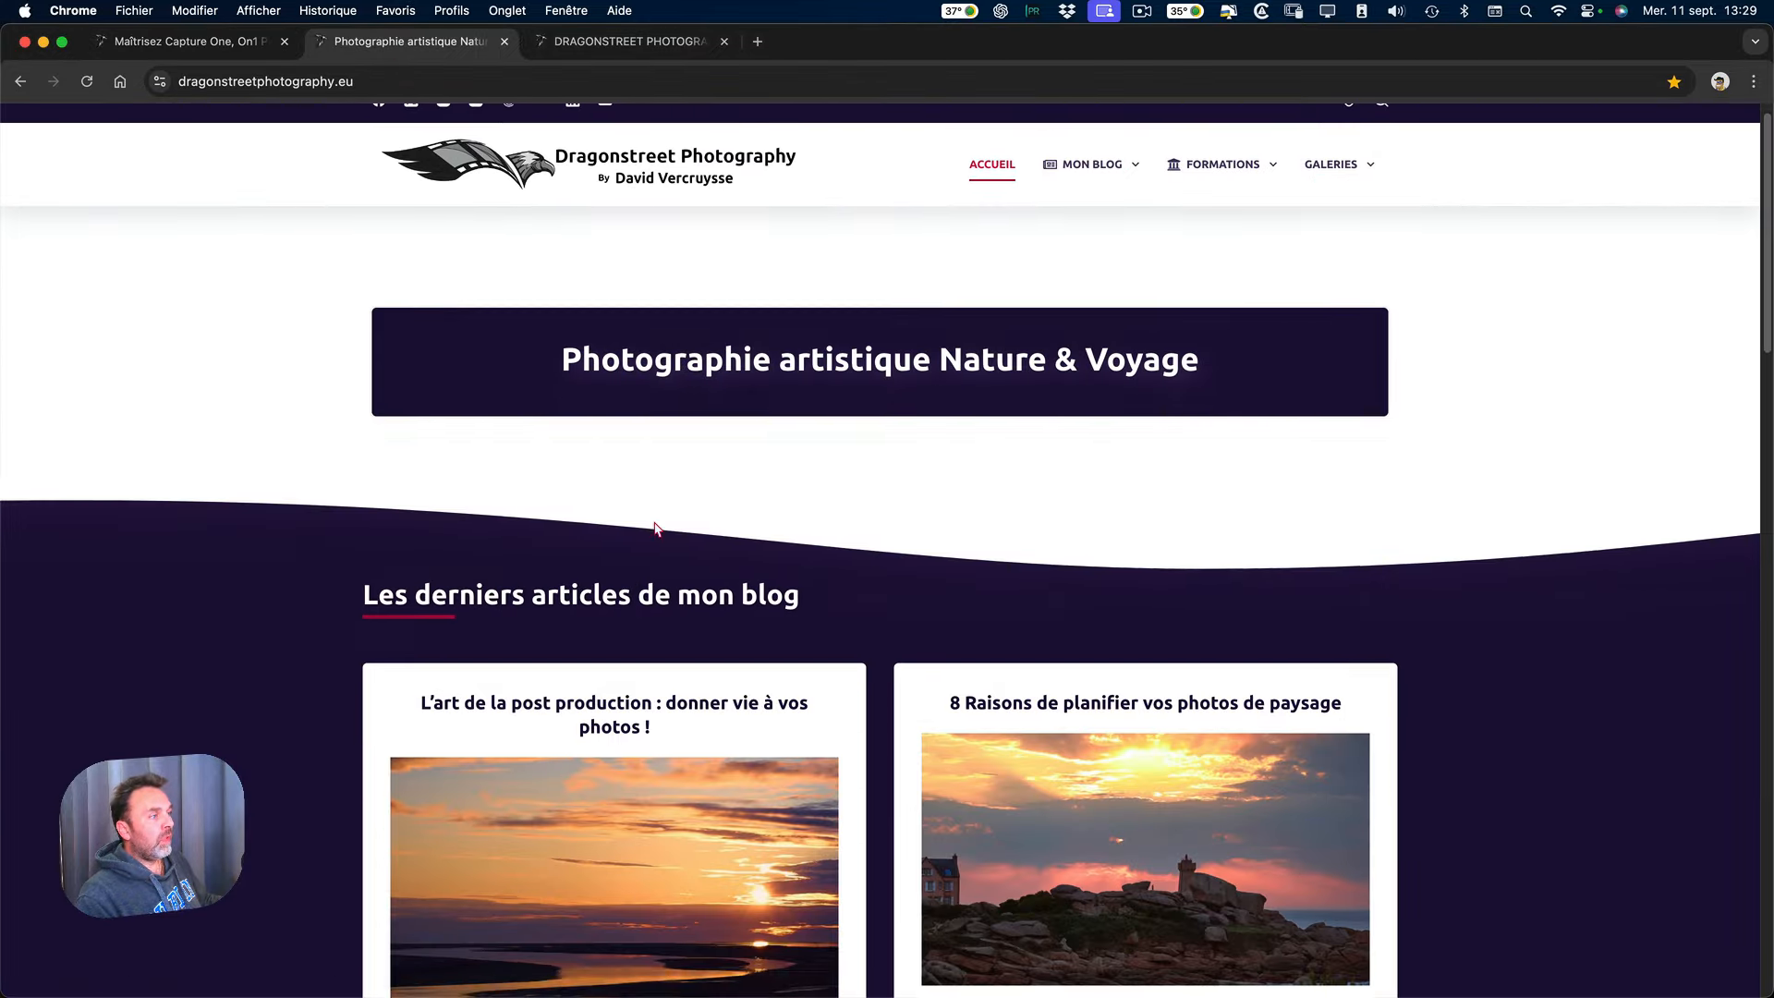
pyautogui.scroll(-5, 656, 528)
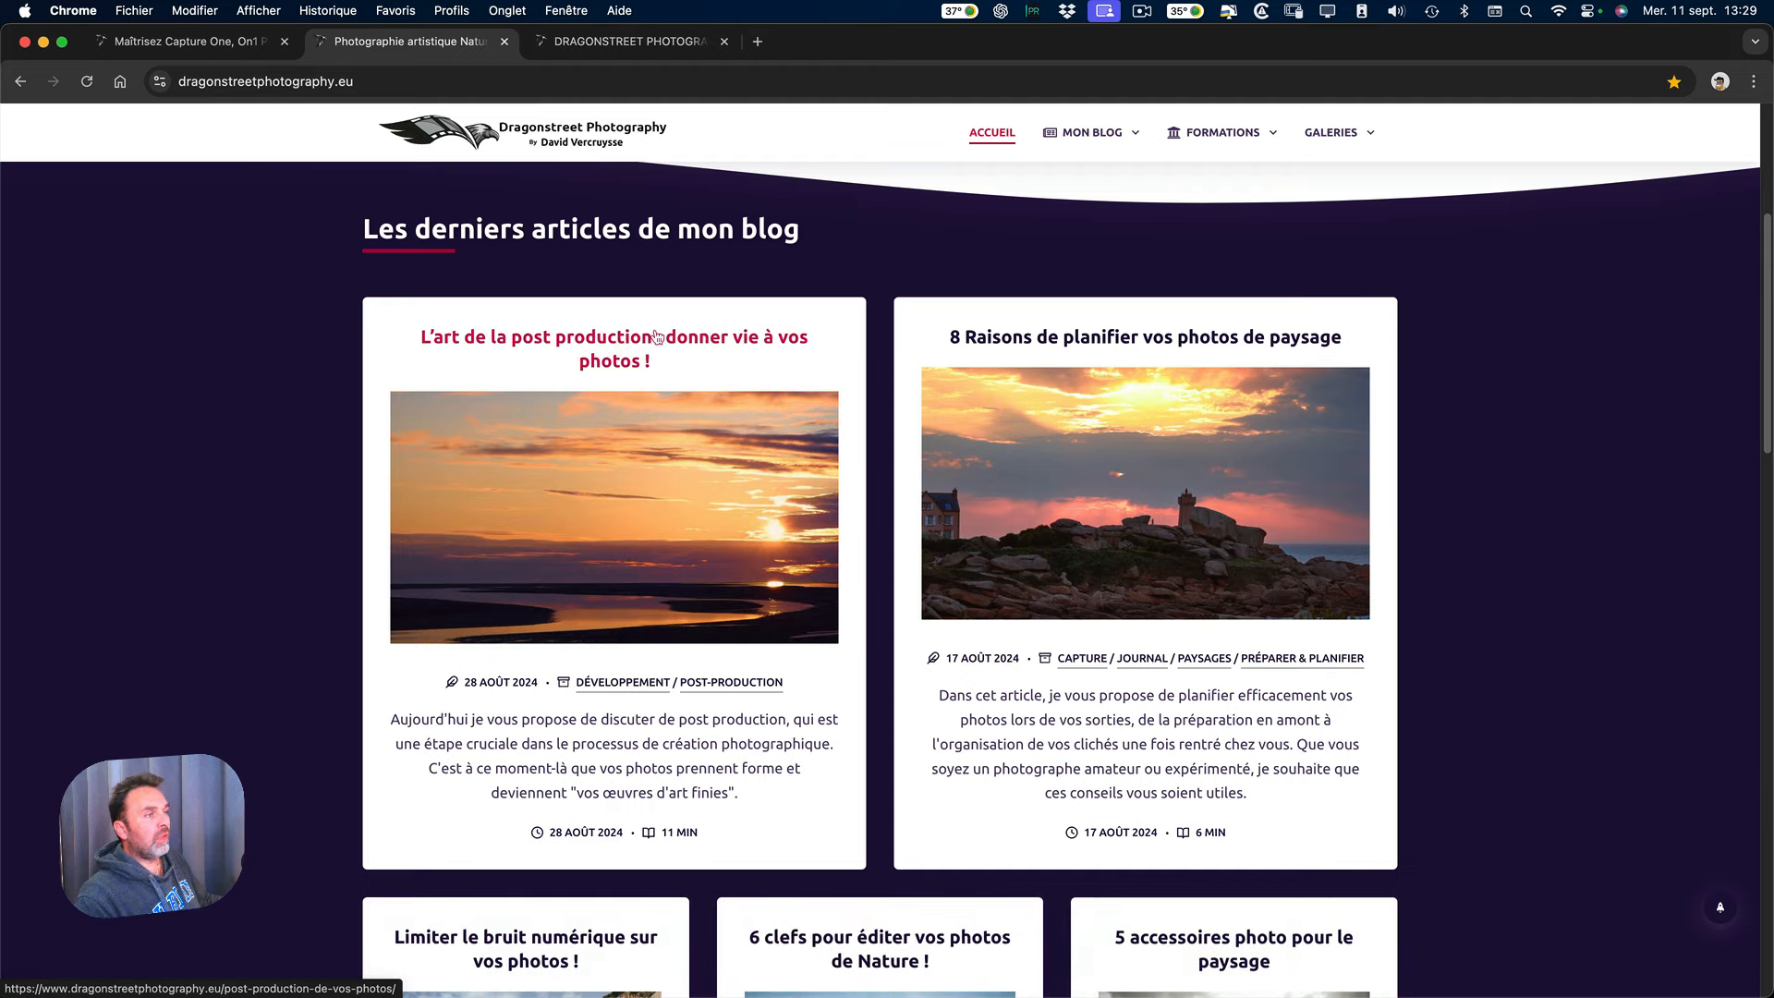
pyautogui.click(626, 42)
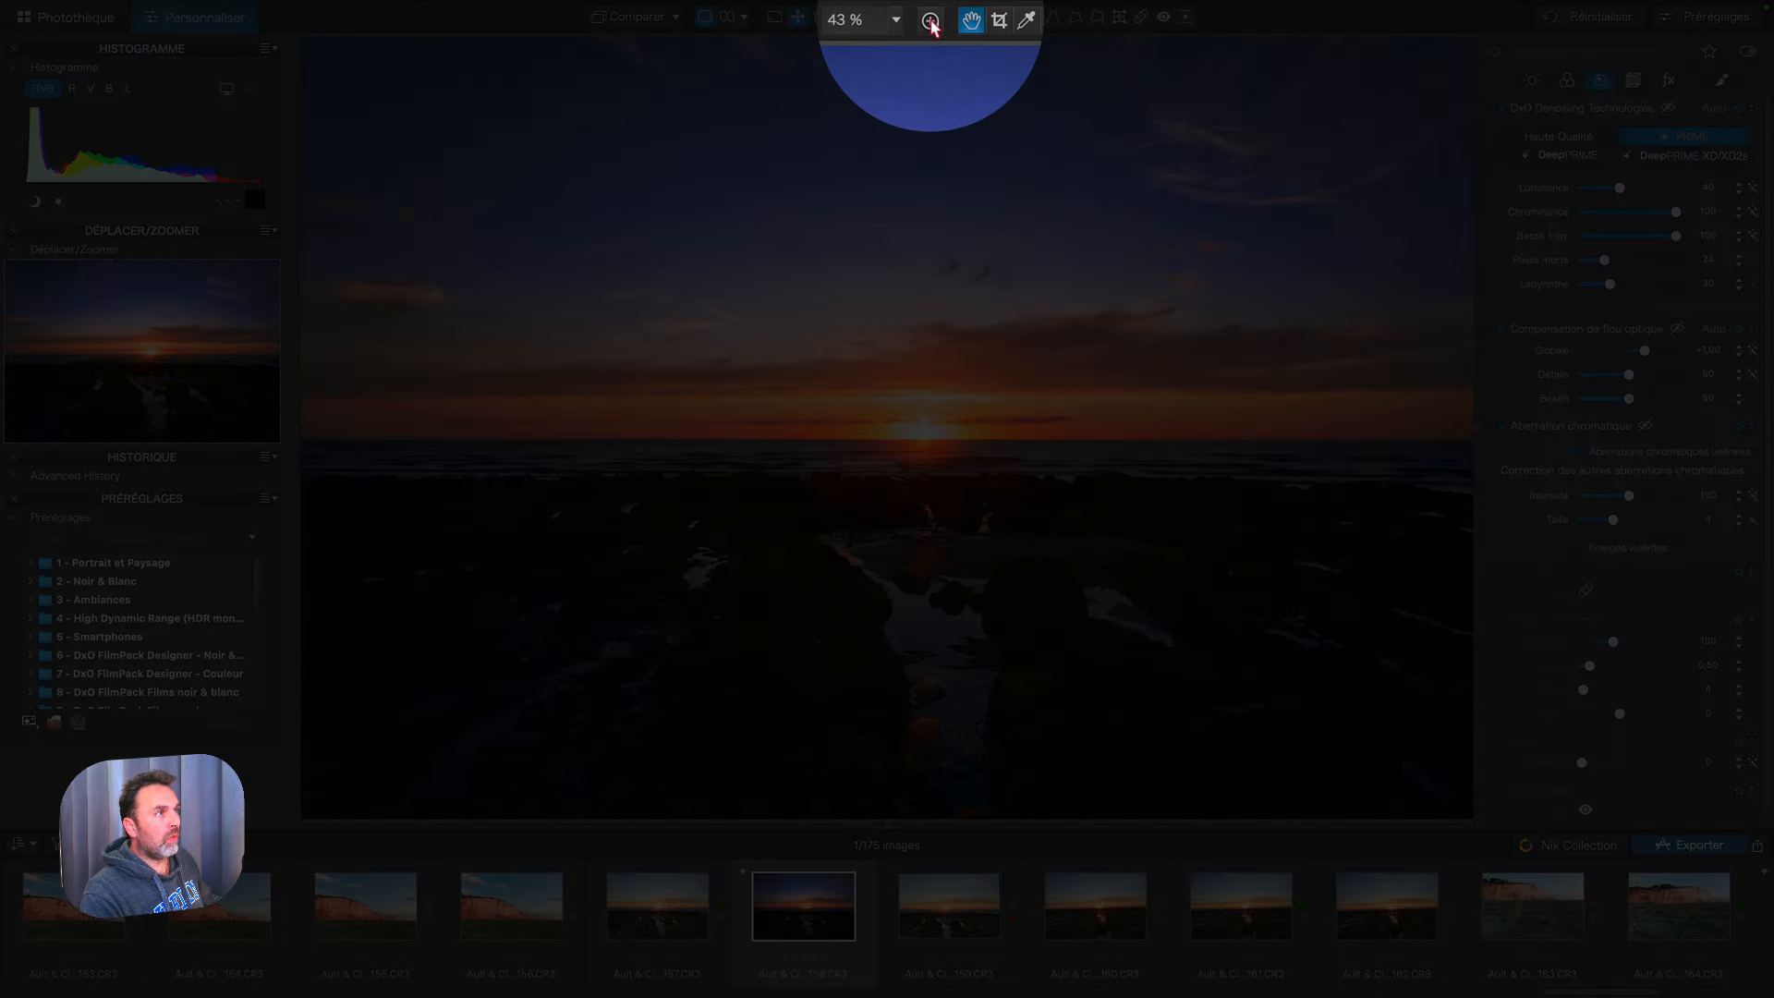
# Step: Turn on the loupe, place it over the sky near the image centre, and toggle its window between small and large
pyautogui.click(929, 17)
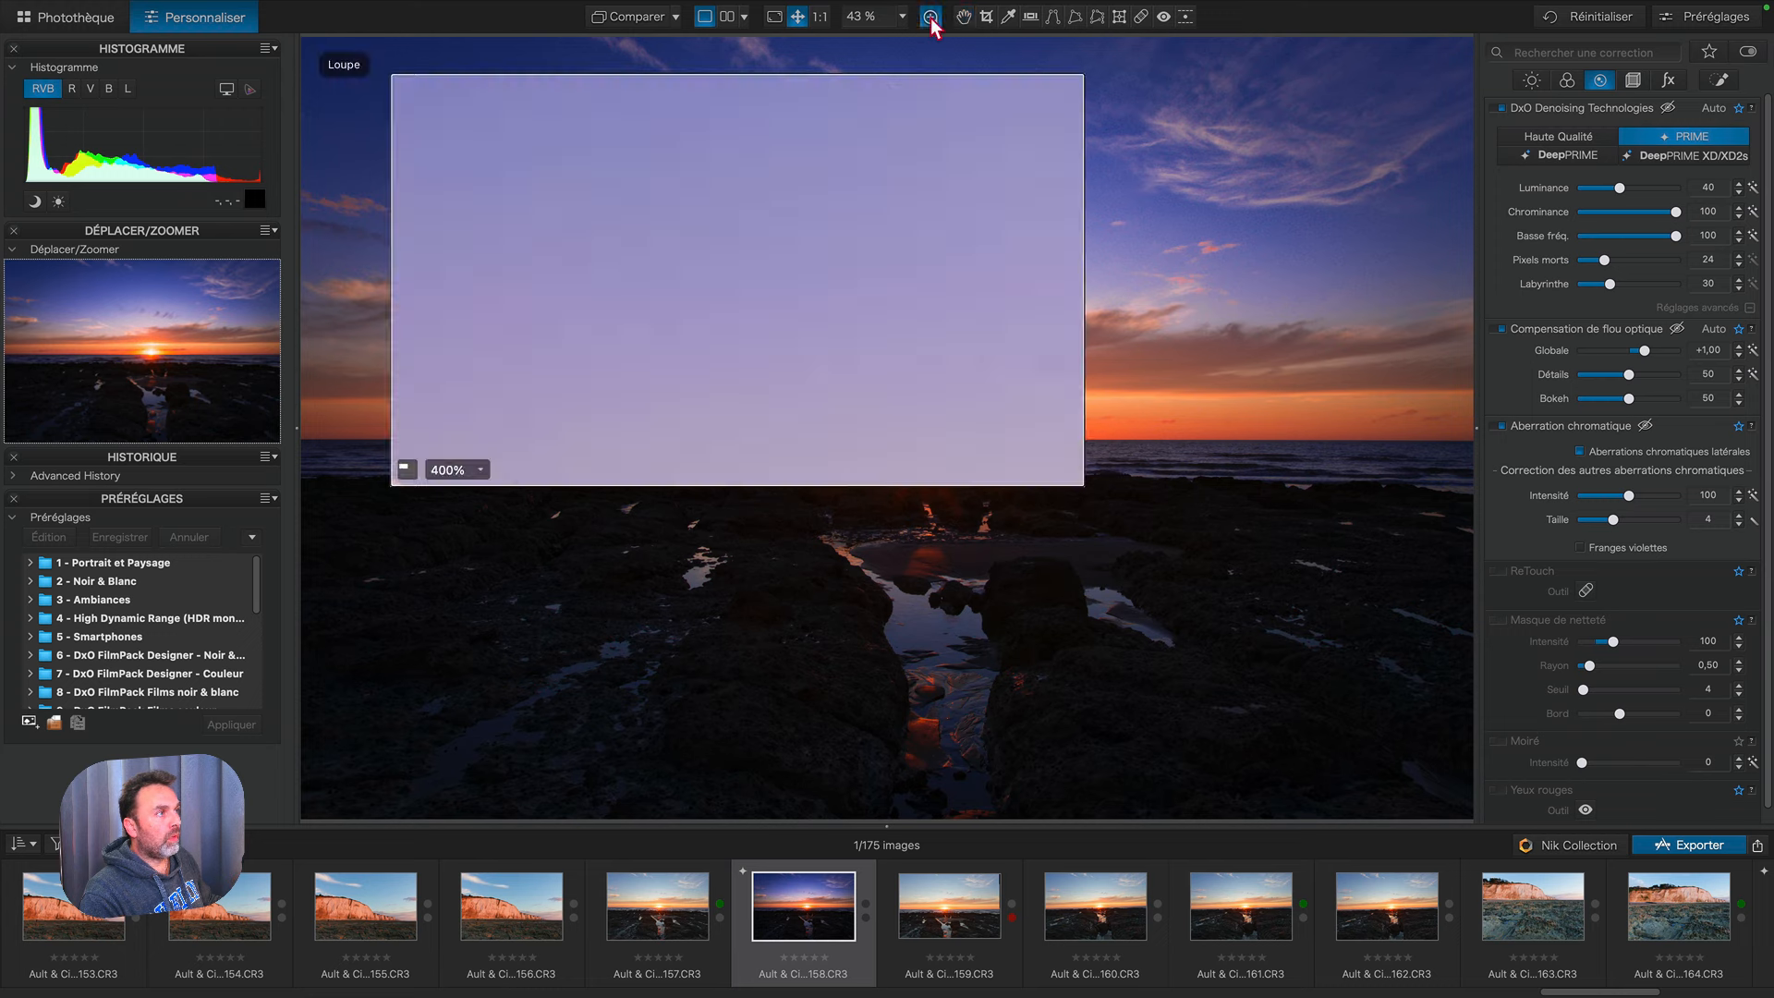
pyautogui.moveTo(585, 206); pyautogui.dragTo(681, 277)
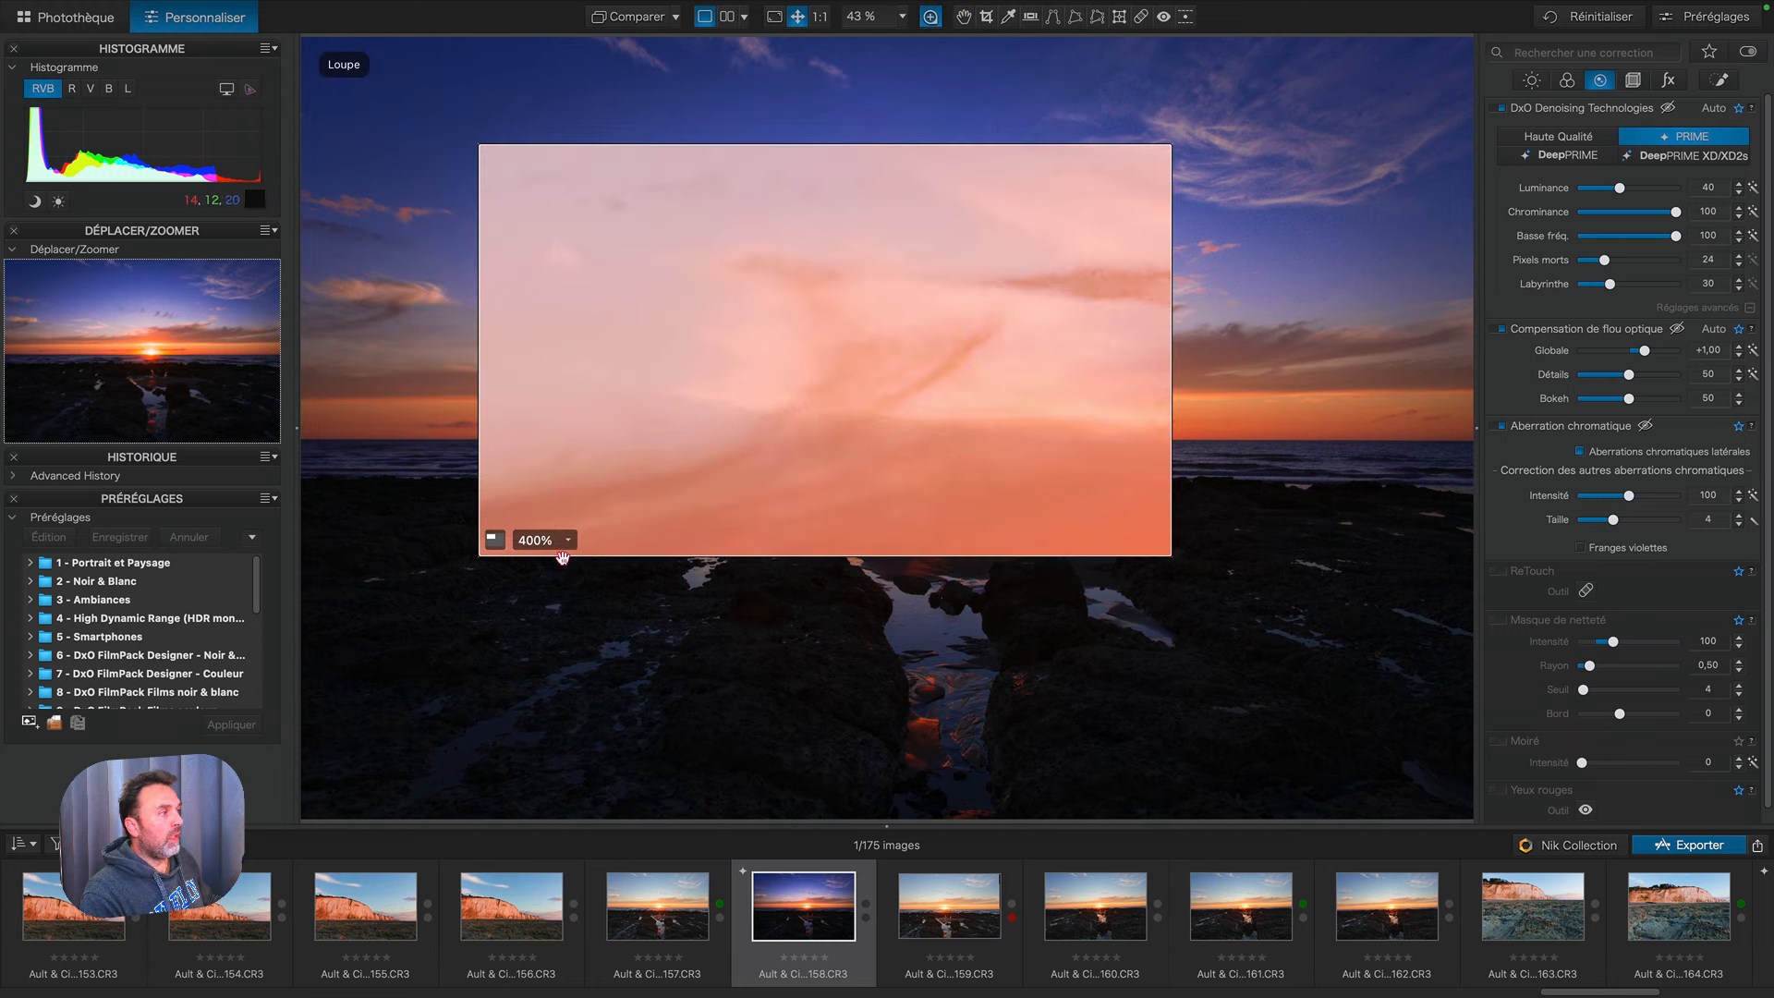
pyautogui.click(495, 540)
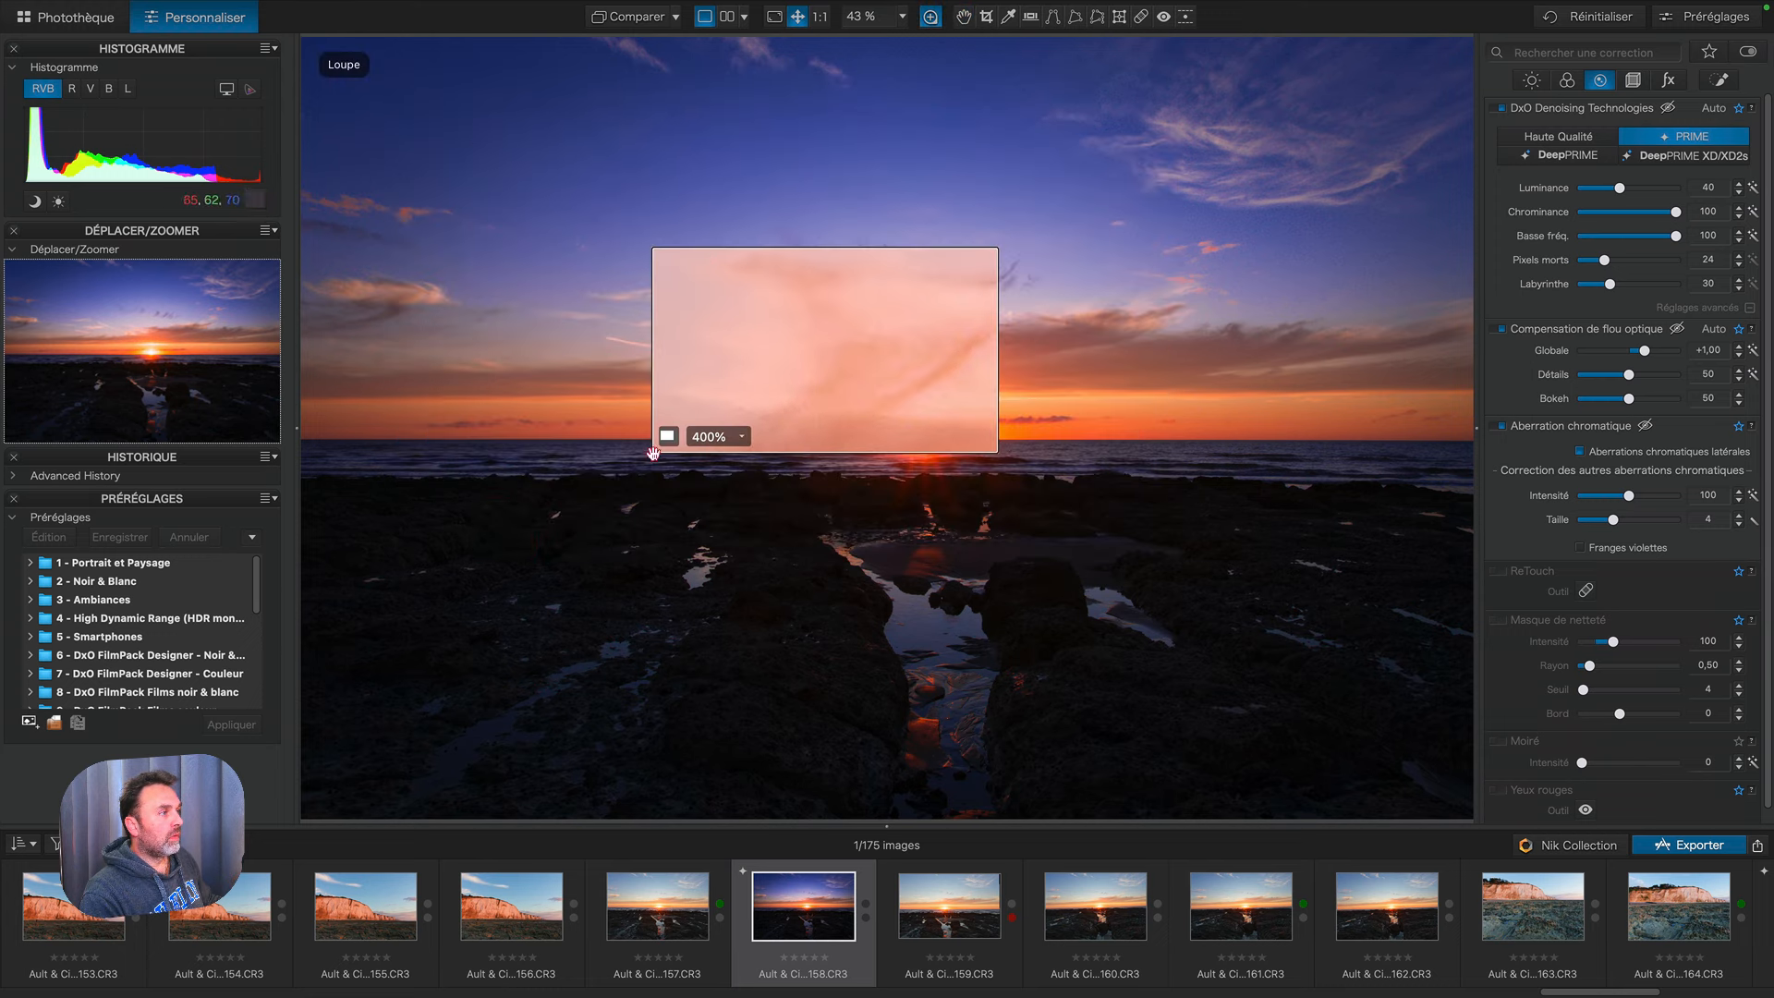
pyautogui.click(665, 432)
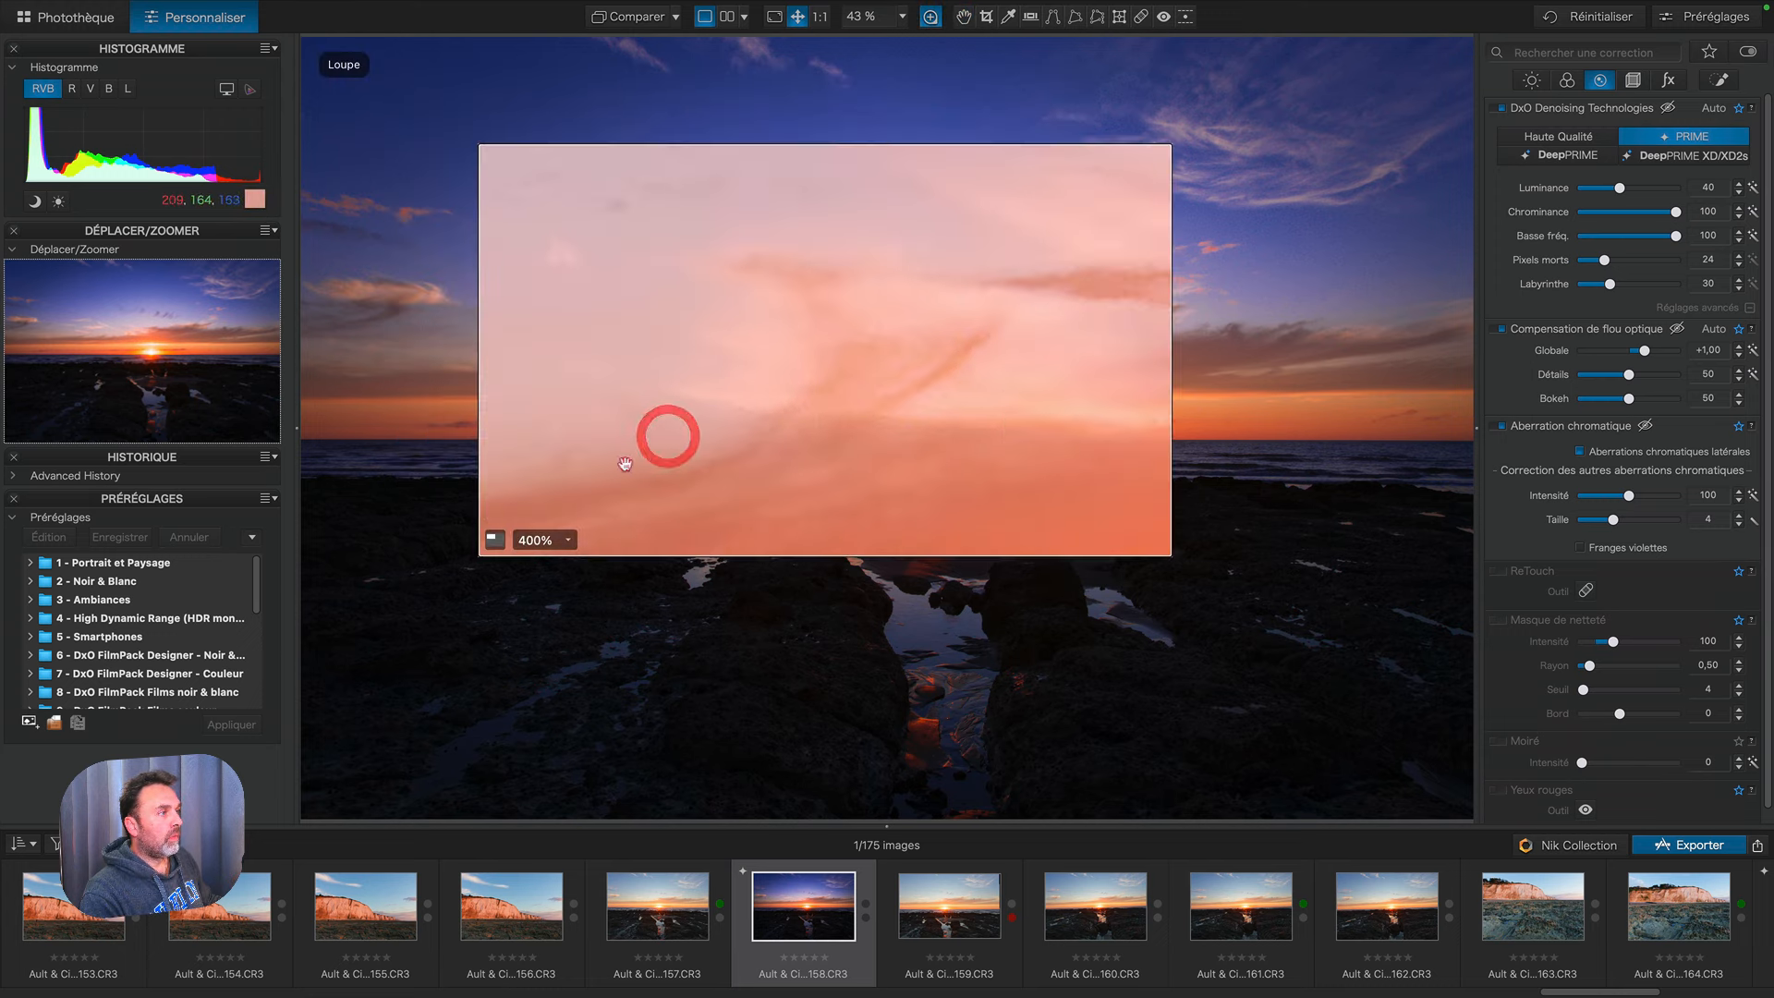
pyautogui.click(495, 541)
pyautogui.click(665, 432)
# Step: Compare the loupe's 100% and 1600% magnifications over the setting sun, ending at 100%
pyautogui.click(551, 543)
pyautogui.click(543, 502)
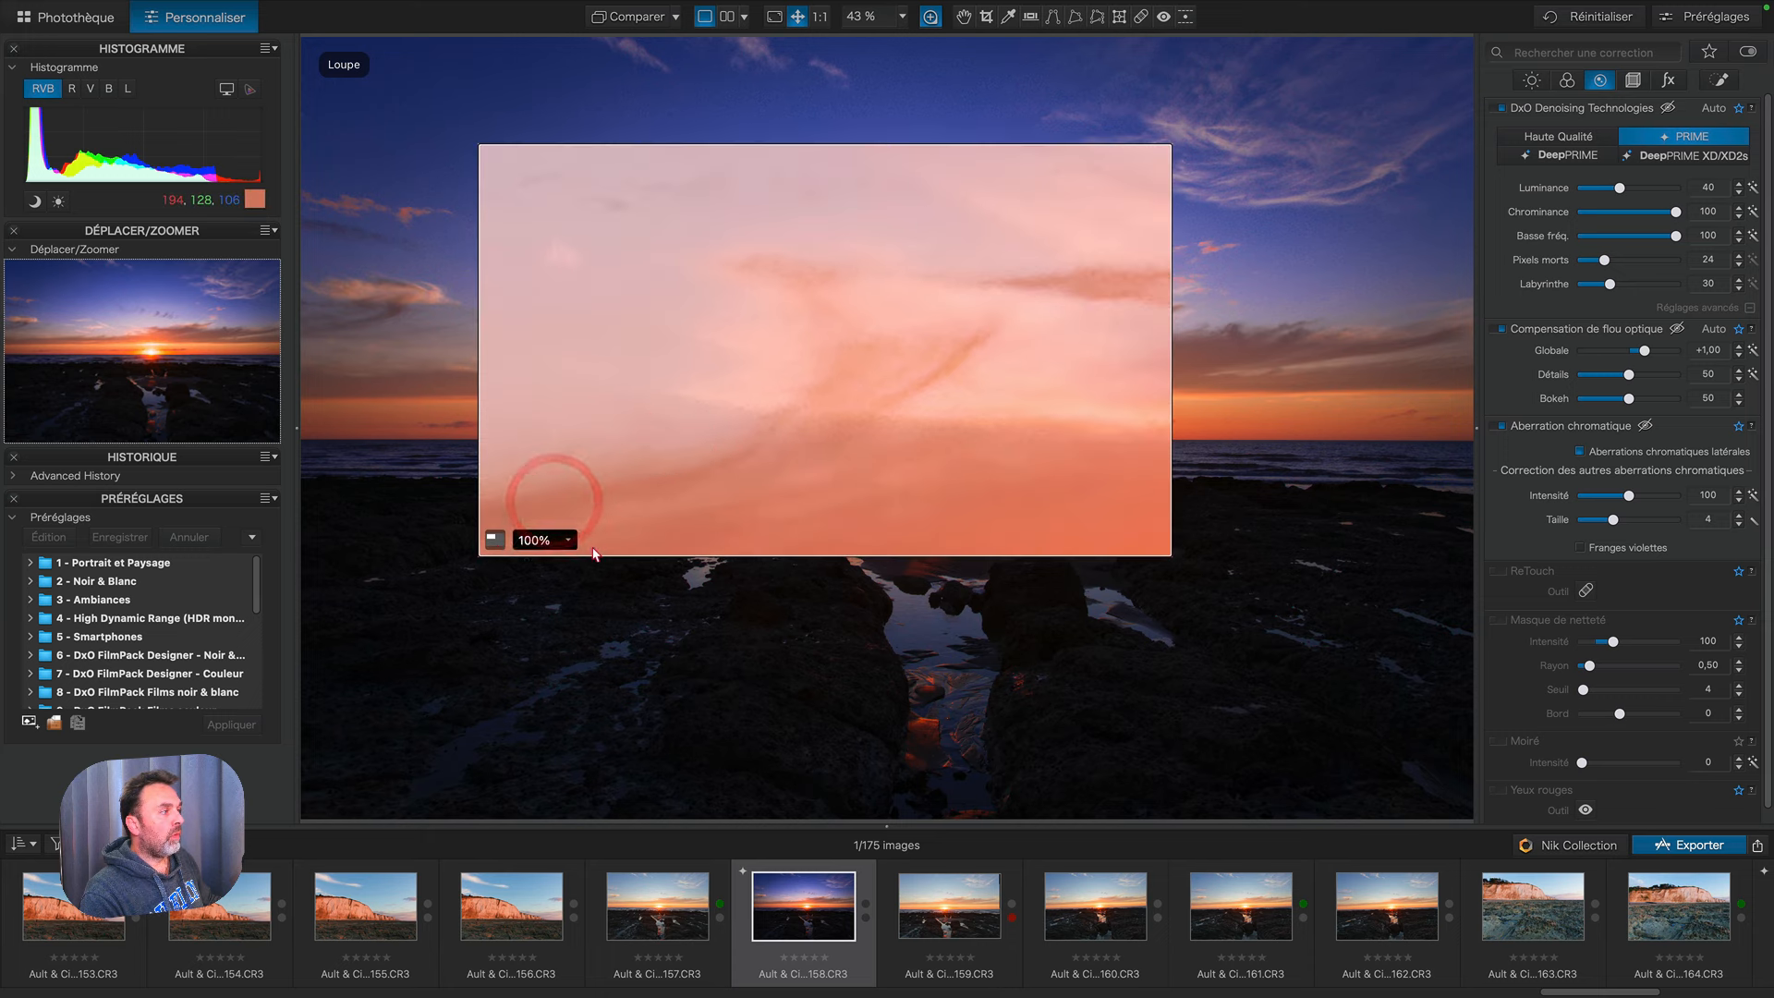
pyautogui.moveTo(712, 484); pyautogui.dragTo(804, 542)
pyautogui.click(652, 629)
pyautogui.click(647, 694)
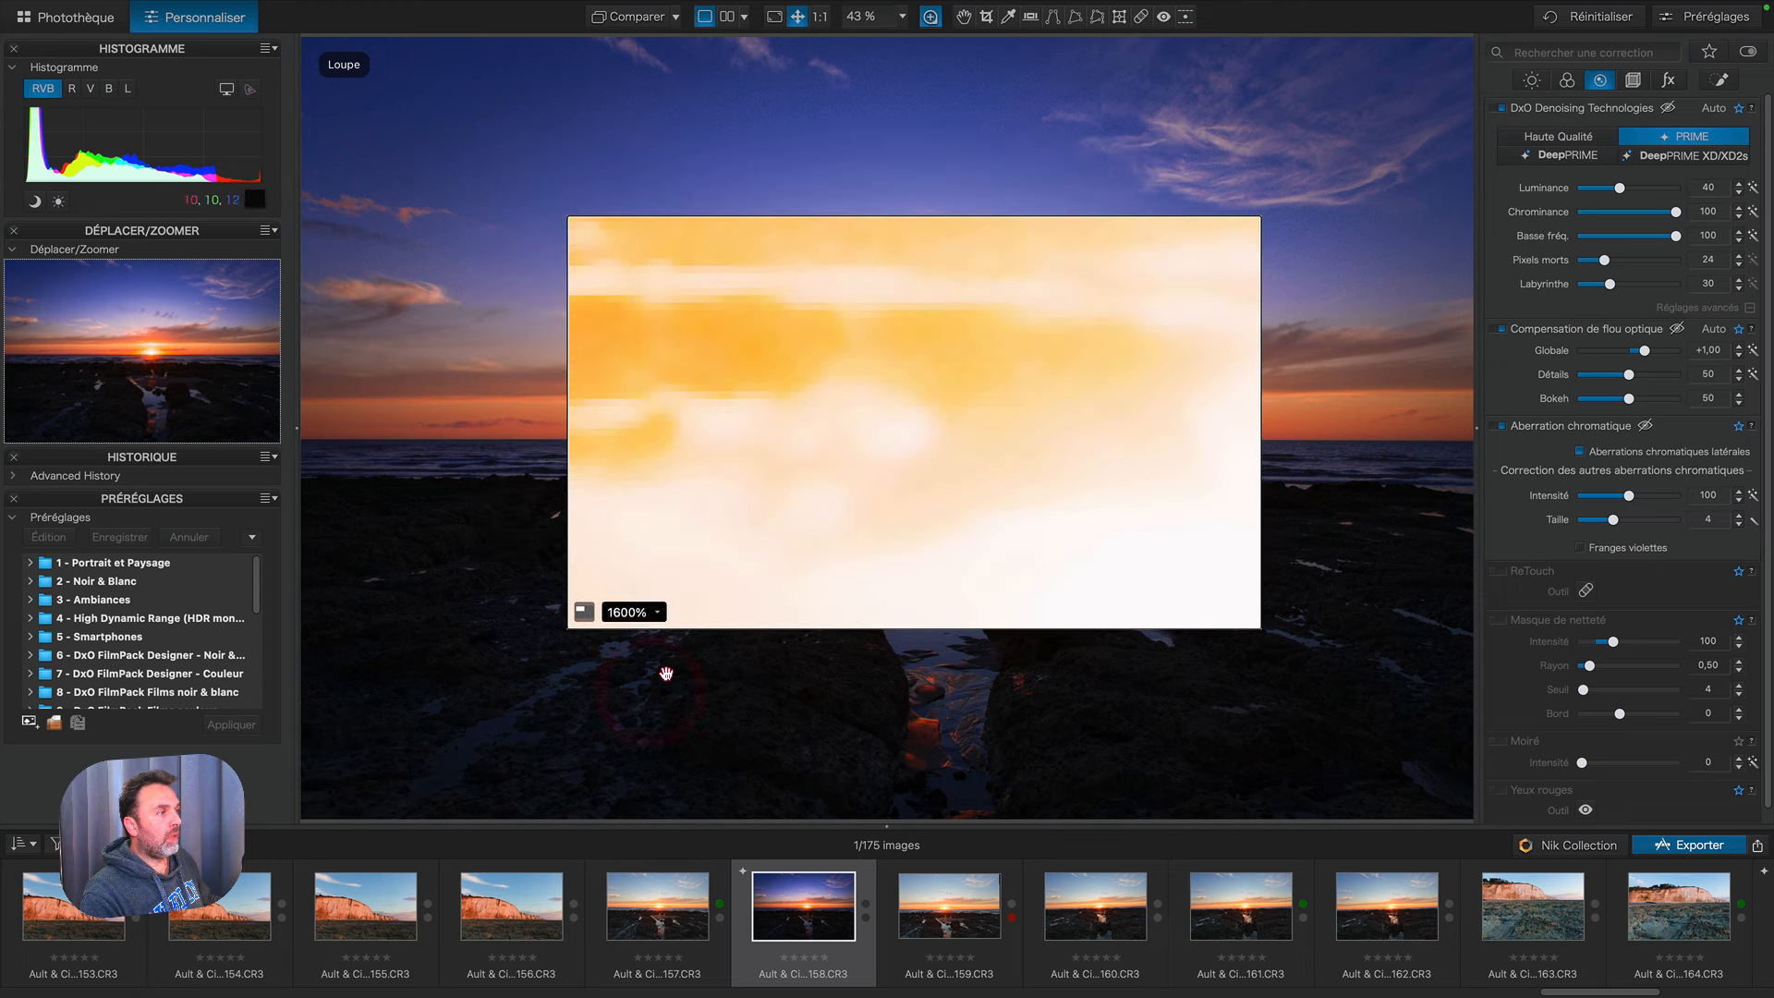
pyautogui.click(647, 617)
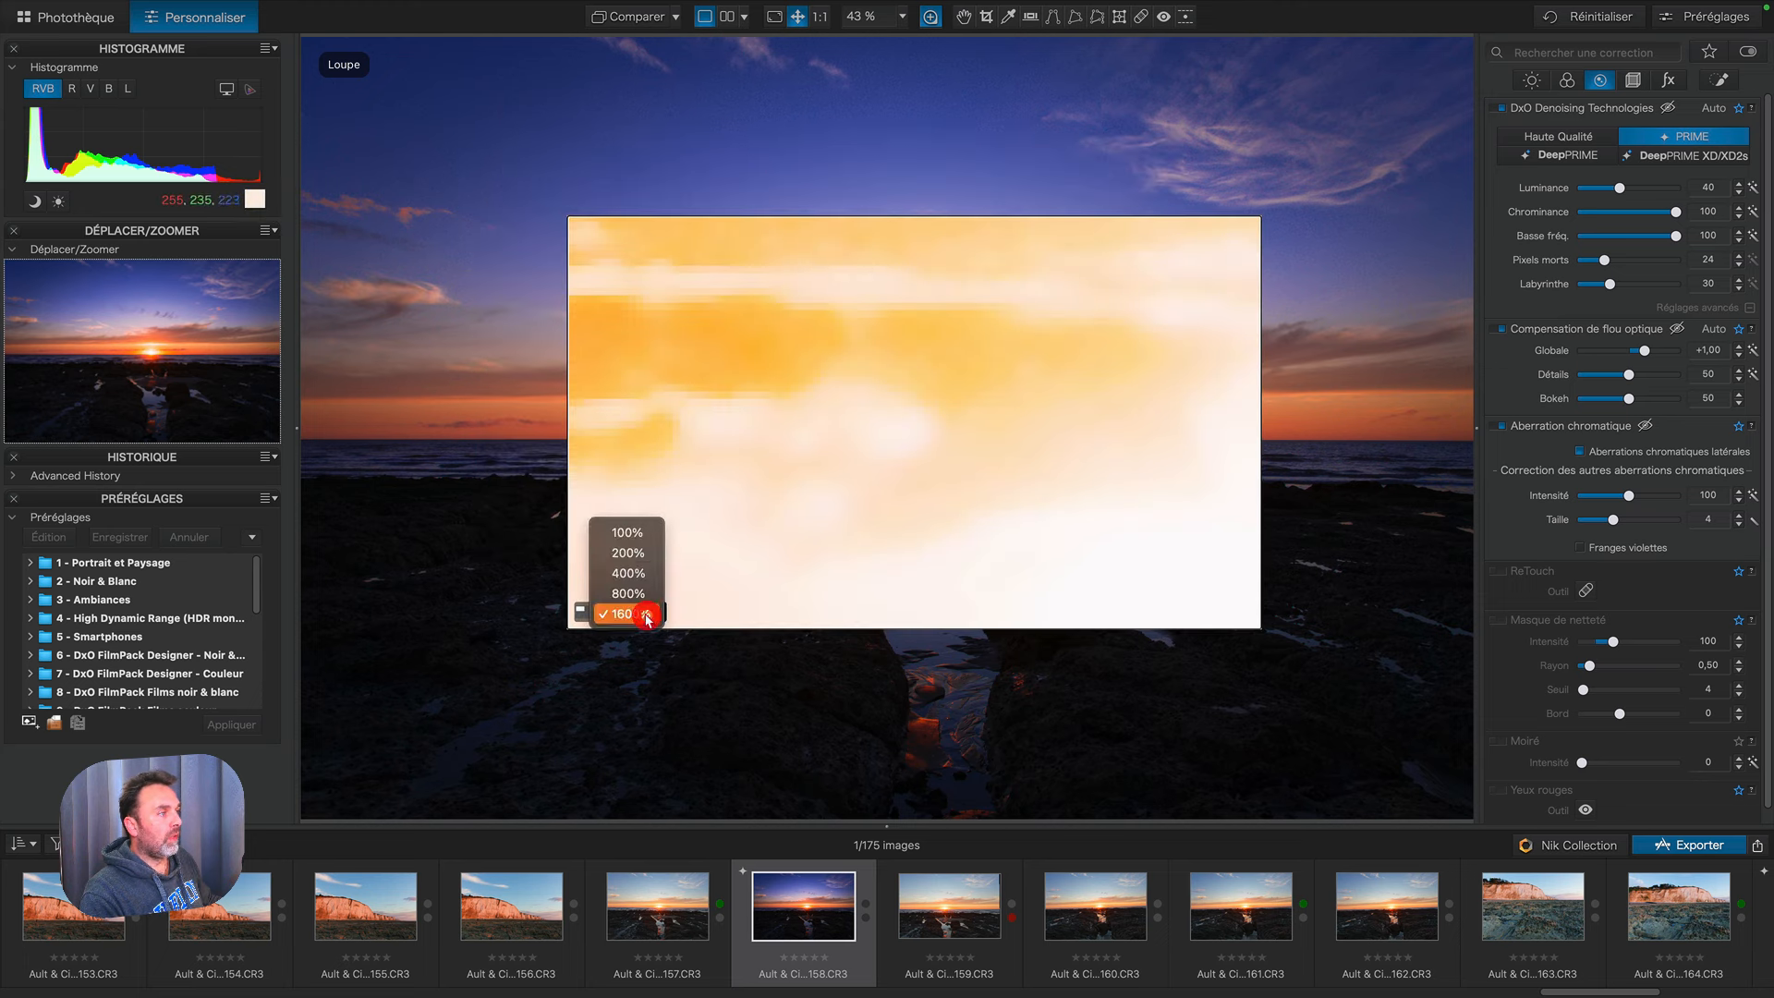
pyautogui.click(627, 533)
pyautogui.moveTo(936, 490); pyautogui.dragTo(934, 484)
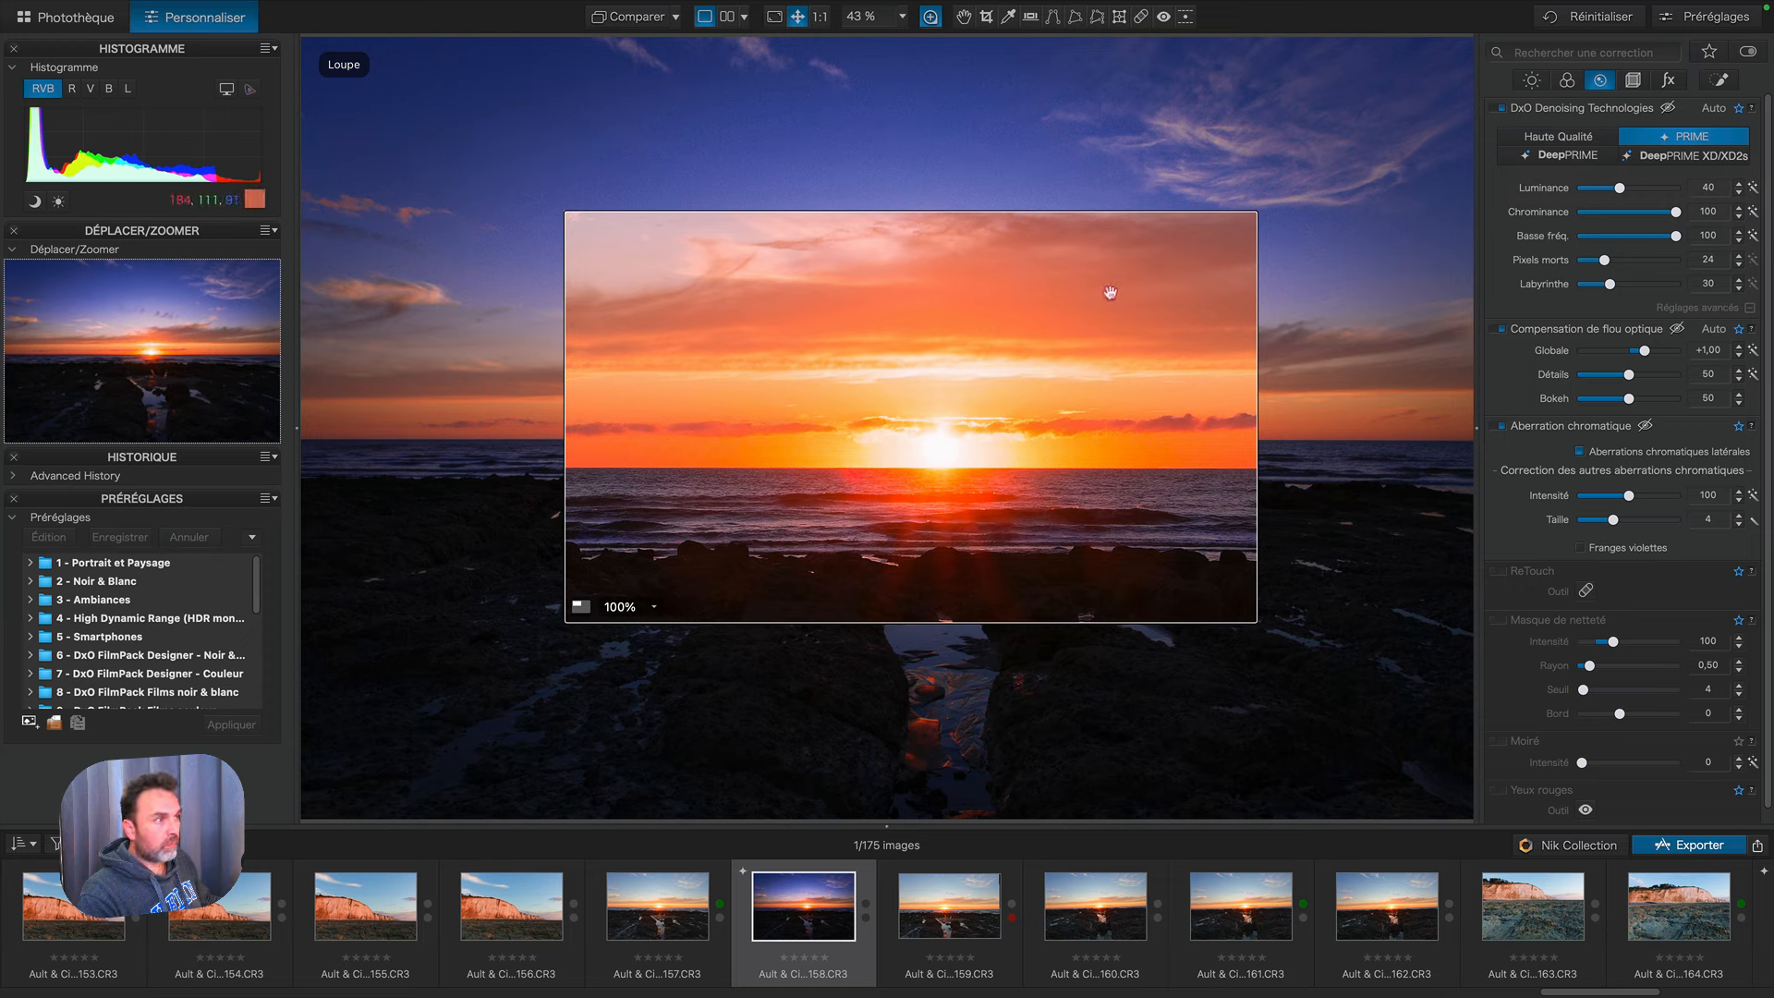
# Step: Set the loupe to 200% and examine the noise reduction across several areas of the upper sky
pyautogui.moveTo(923, 443); pyautogui.dragTo(685, 297)
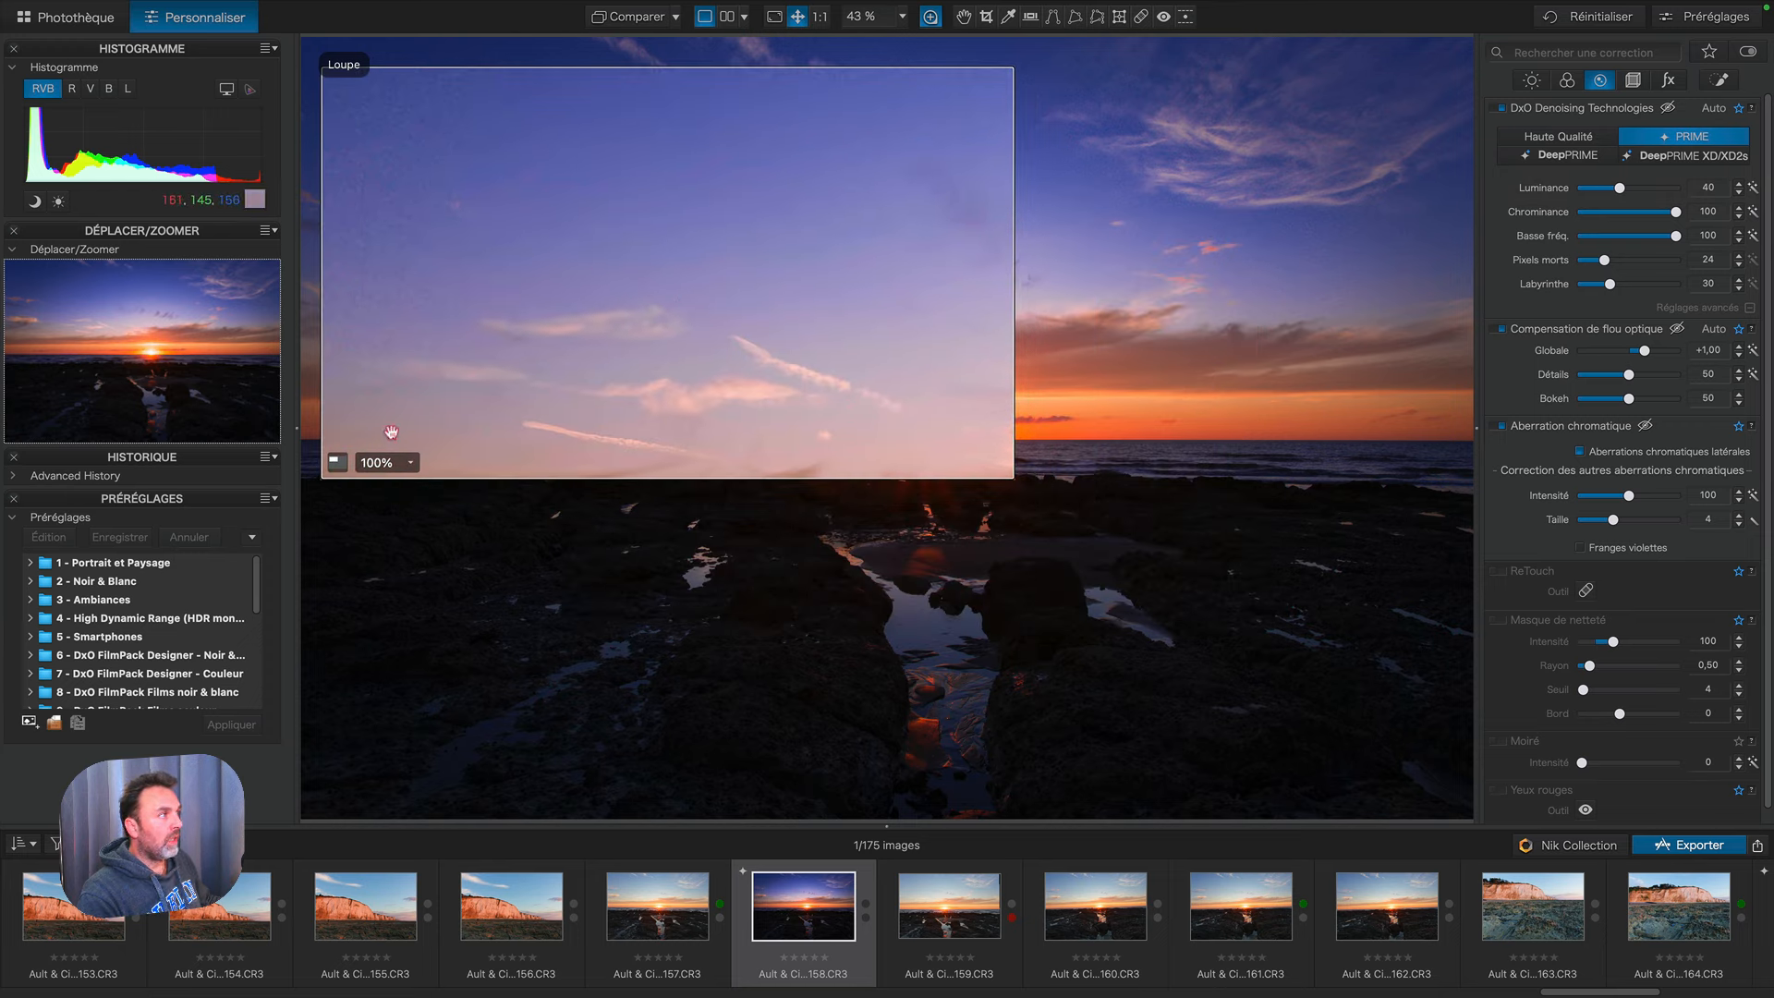
pyautogui.click(404, 463)
pyautogui.click(375, 484)
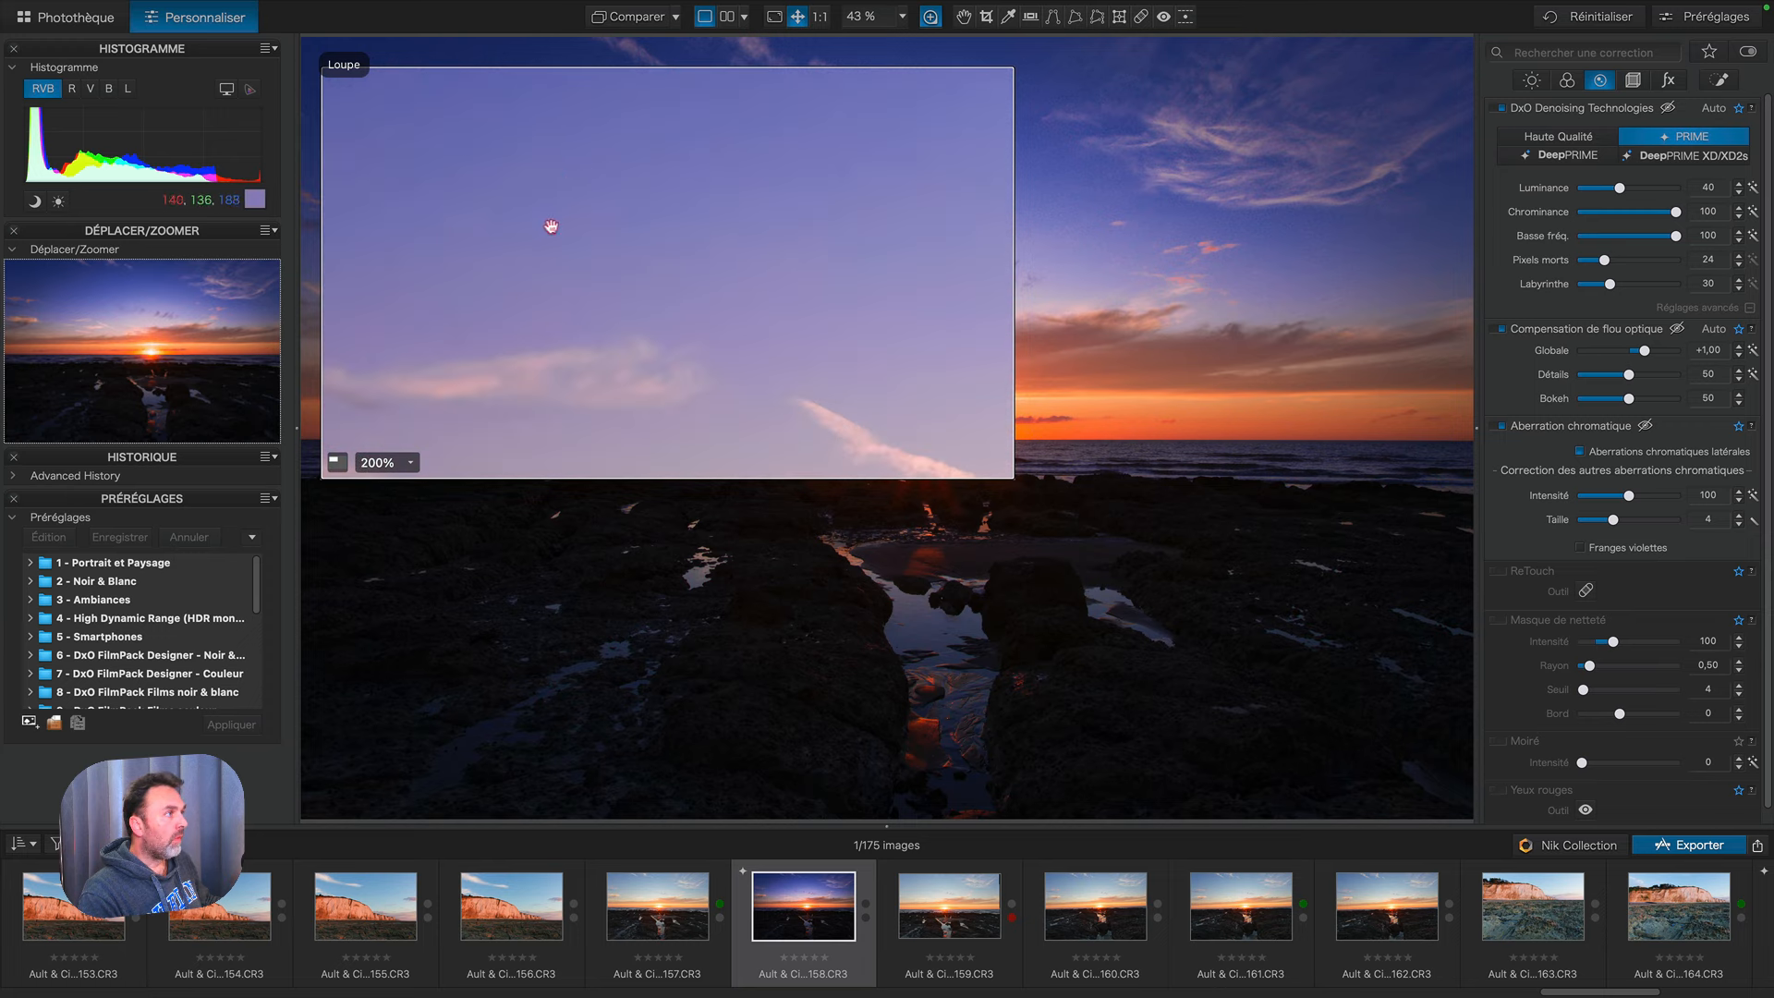
pyautogui.moveTo(579, 312); pyautogui.dragTo(1014, 297)
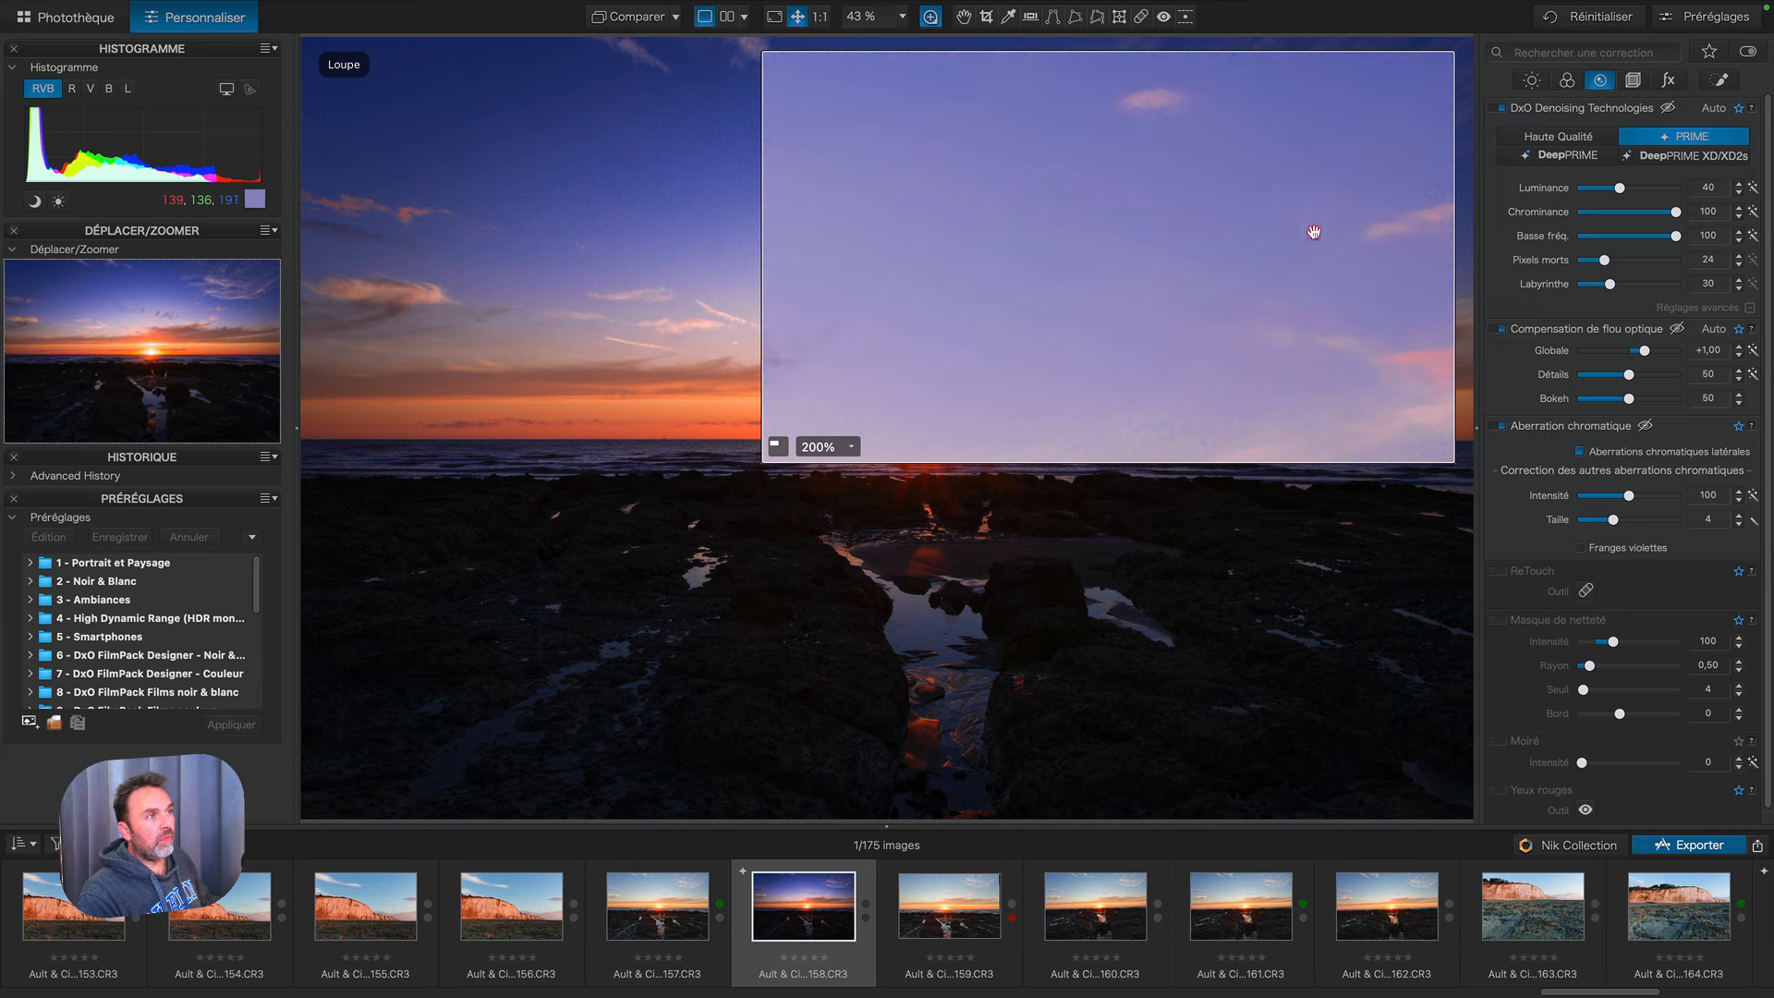
pyautogui.moveTo(1208, 224); pyautogui.dragTo(1057, 202)
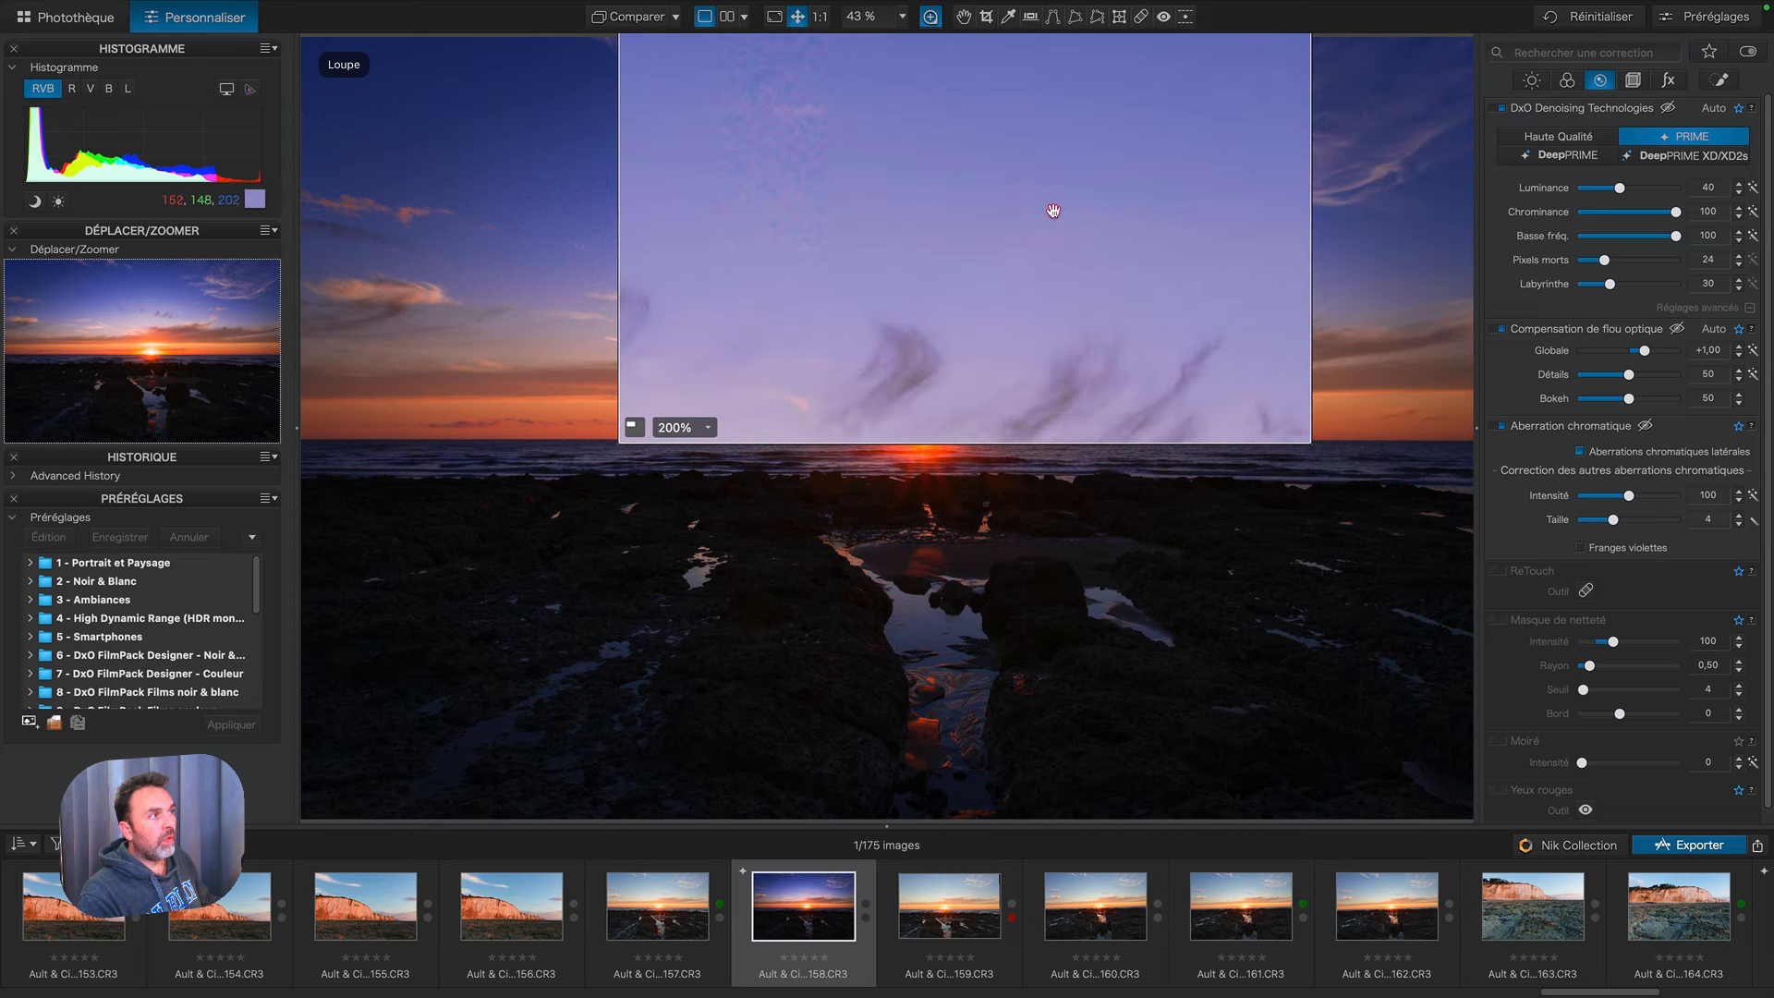
pyautogui.moveTo(944, 222); pyautogui.dragTo(1110, 231)
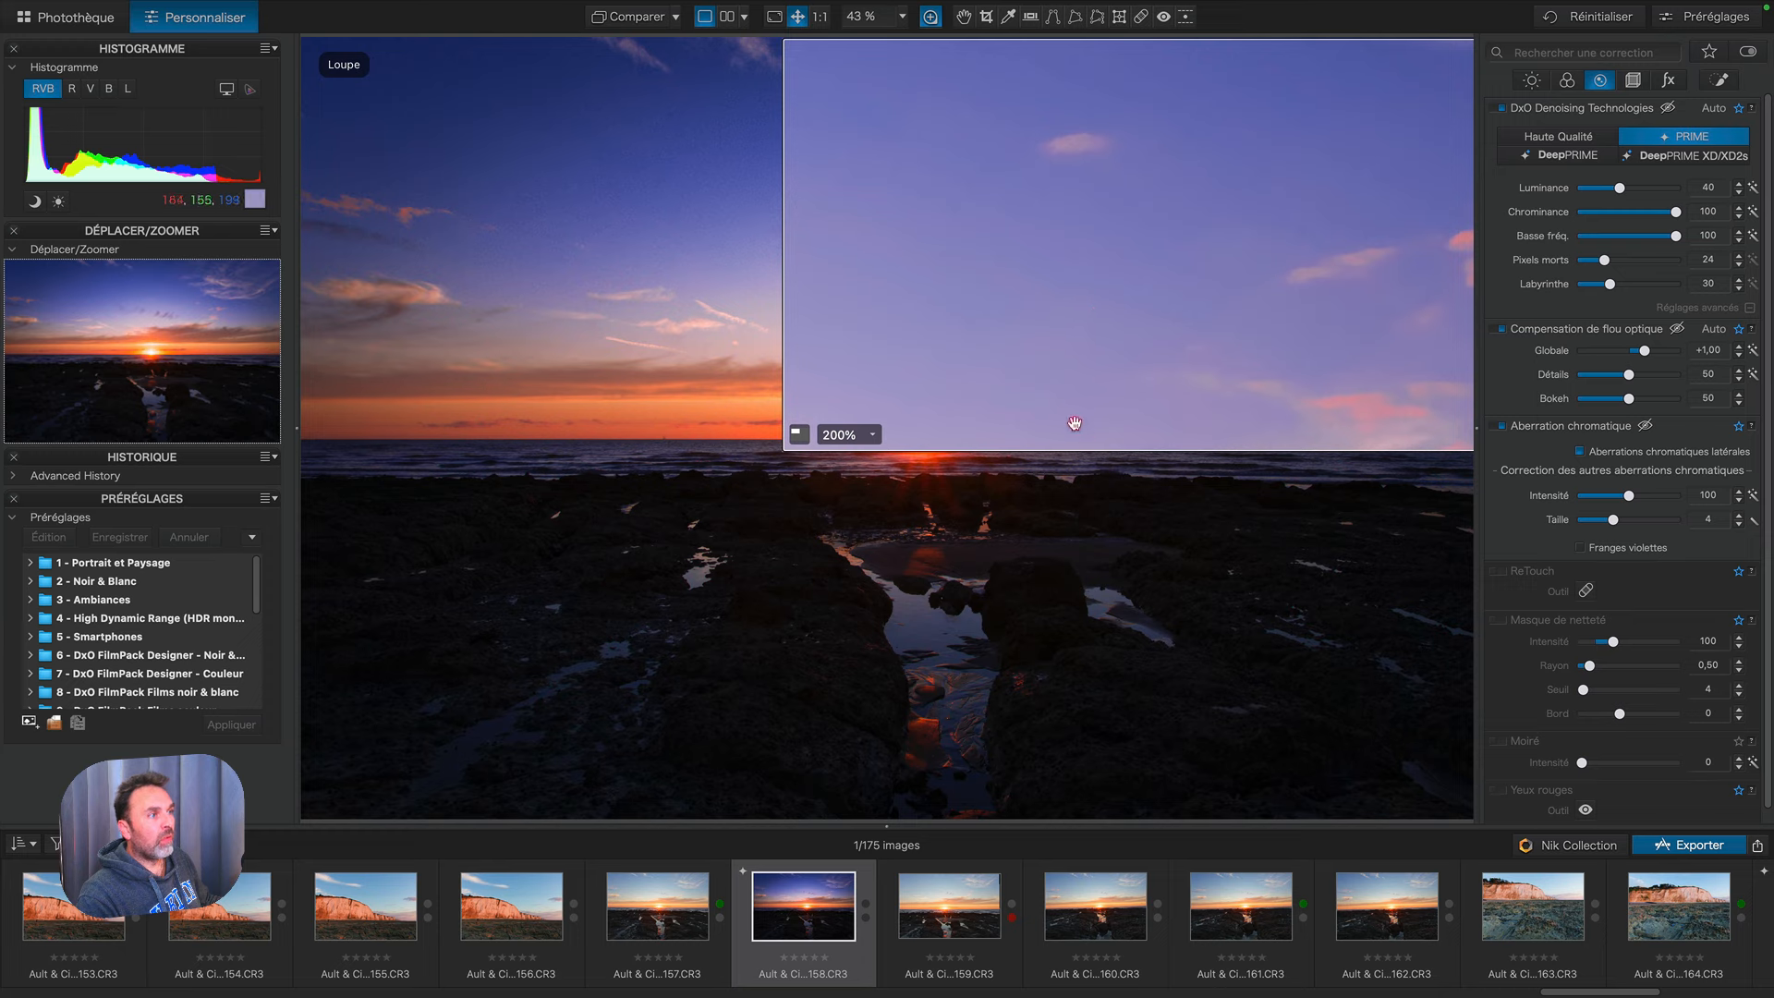
pyautogui.moveTo(1261, 383)
pyautogui.mouseDown()
pyautogui.moveTo(1259, 435)
pyautogui.moveTo(1044, 406)
pyautogui.moveTo(978, 364)
pyautogui.moveTo(960, 319)
pyautogui.mouseUp()
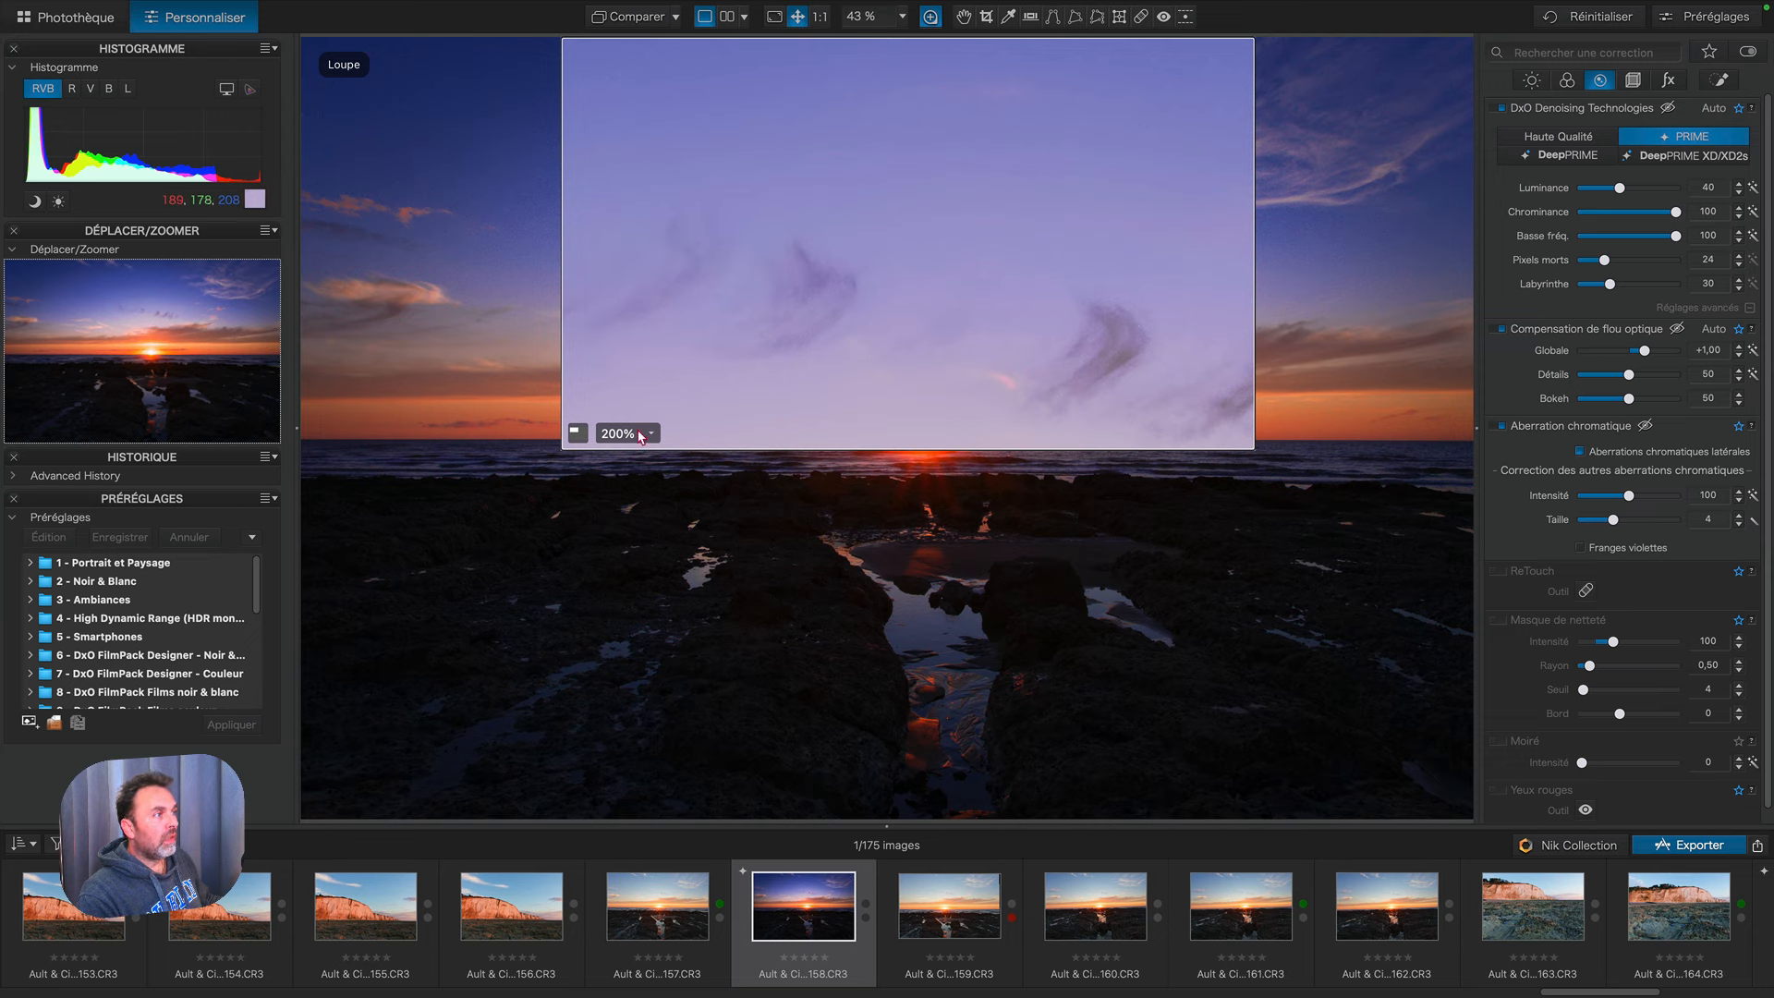
# Step: Set the loupe to 100% and examine the clouds from the upper sky down to the setting sun
pyautogui.click(650, 434)
pyautogui.click(614, 413)
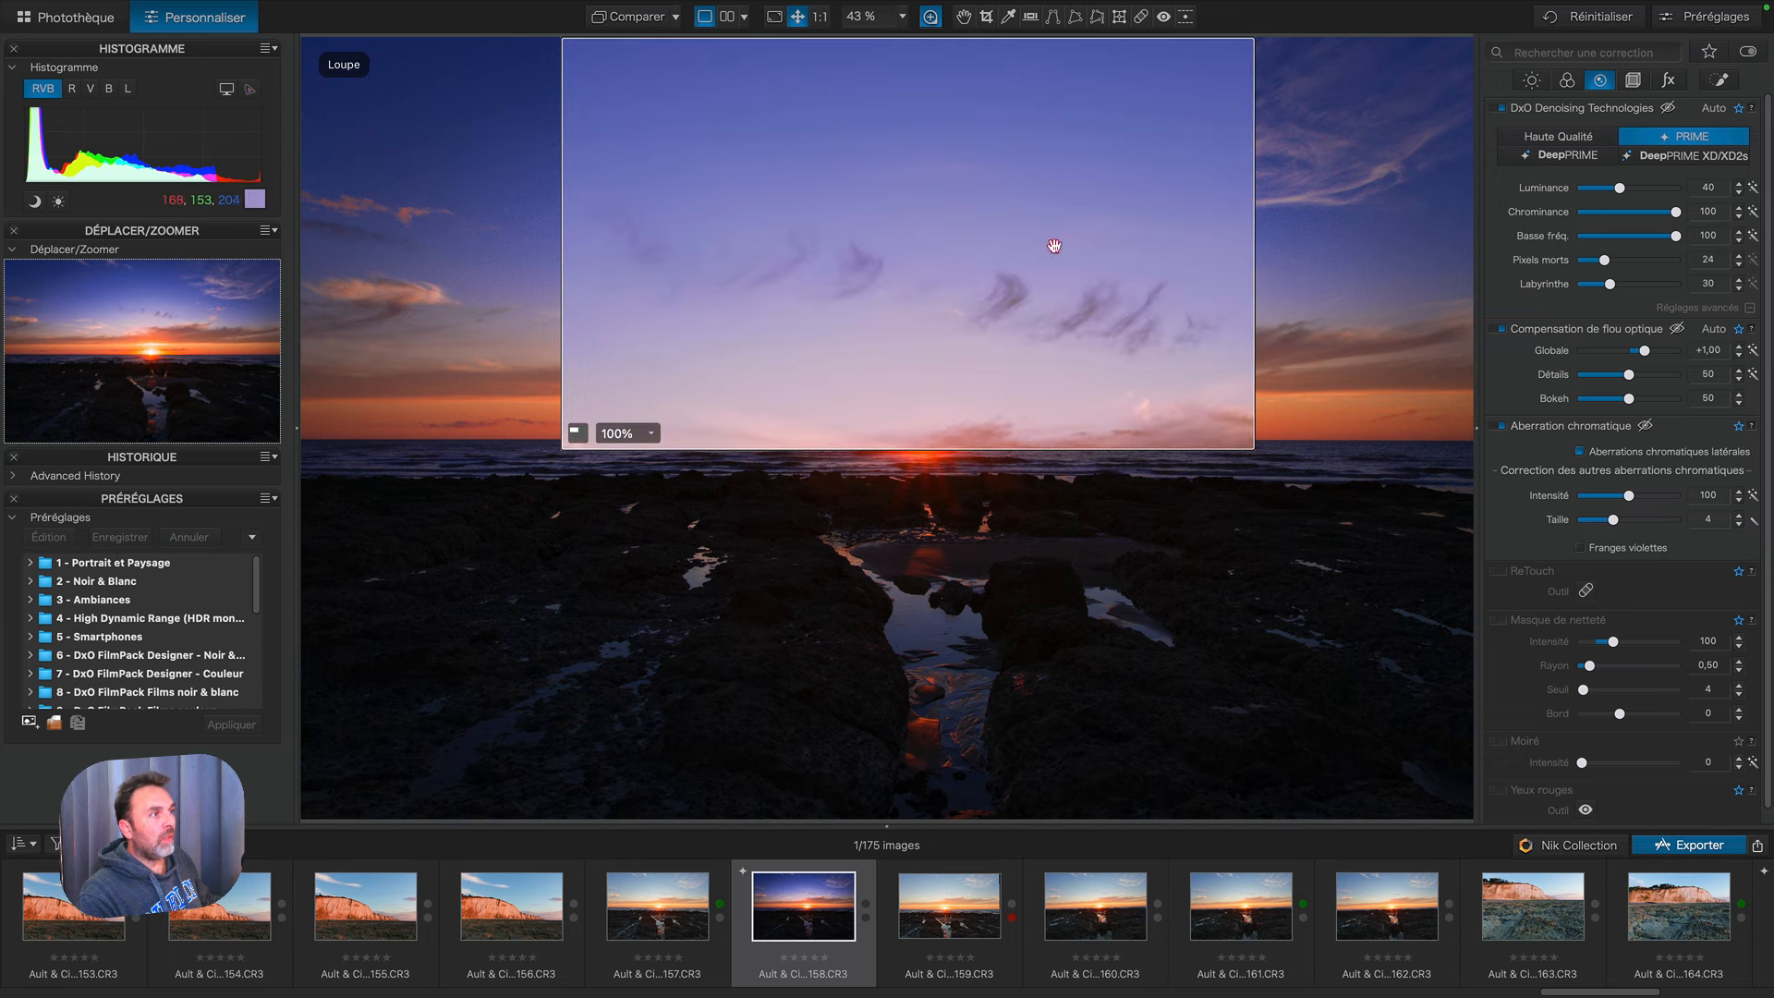
pyautogui.moveTo(967, 270); pyautogui.dragTo(967, 347)
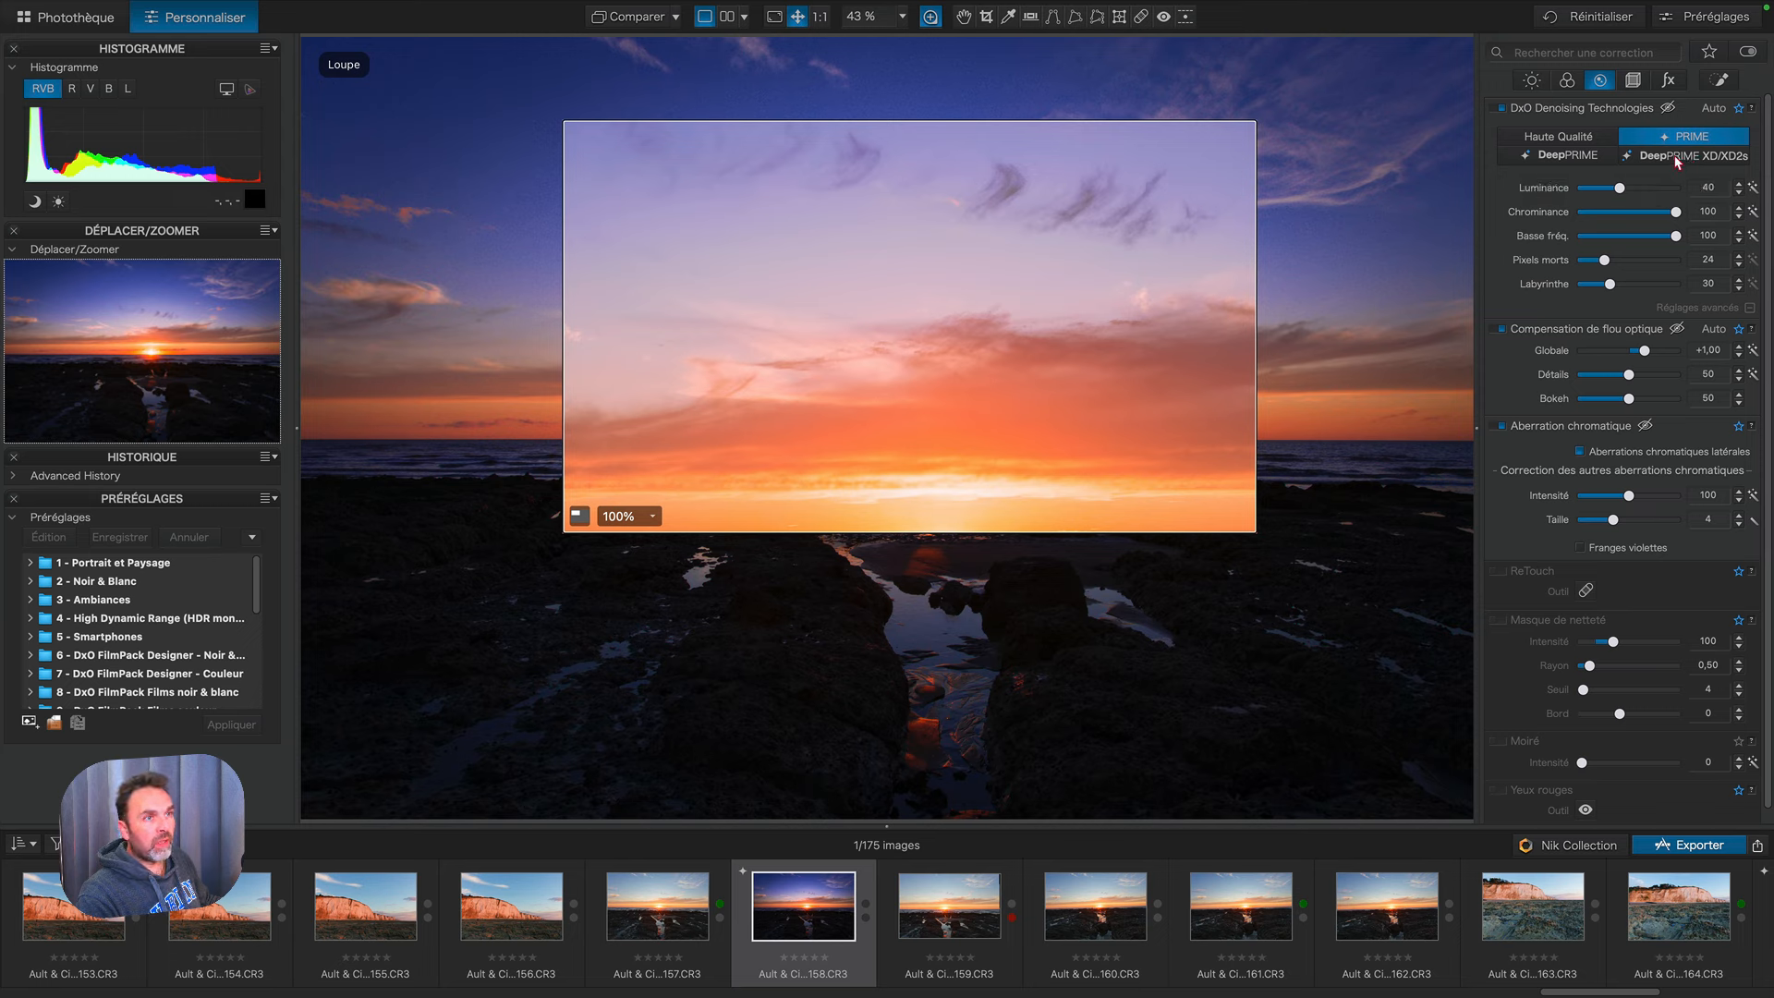
pyautogui.moveTo(949, 357)
pyautogui.mouseDown()
pyautogui.moveTo(776, 333)
pyautogui.moveTo(922, 342)
pyautogui.mouseUp()
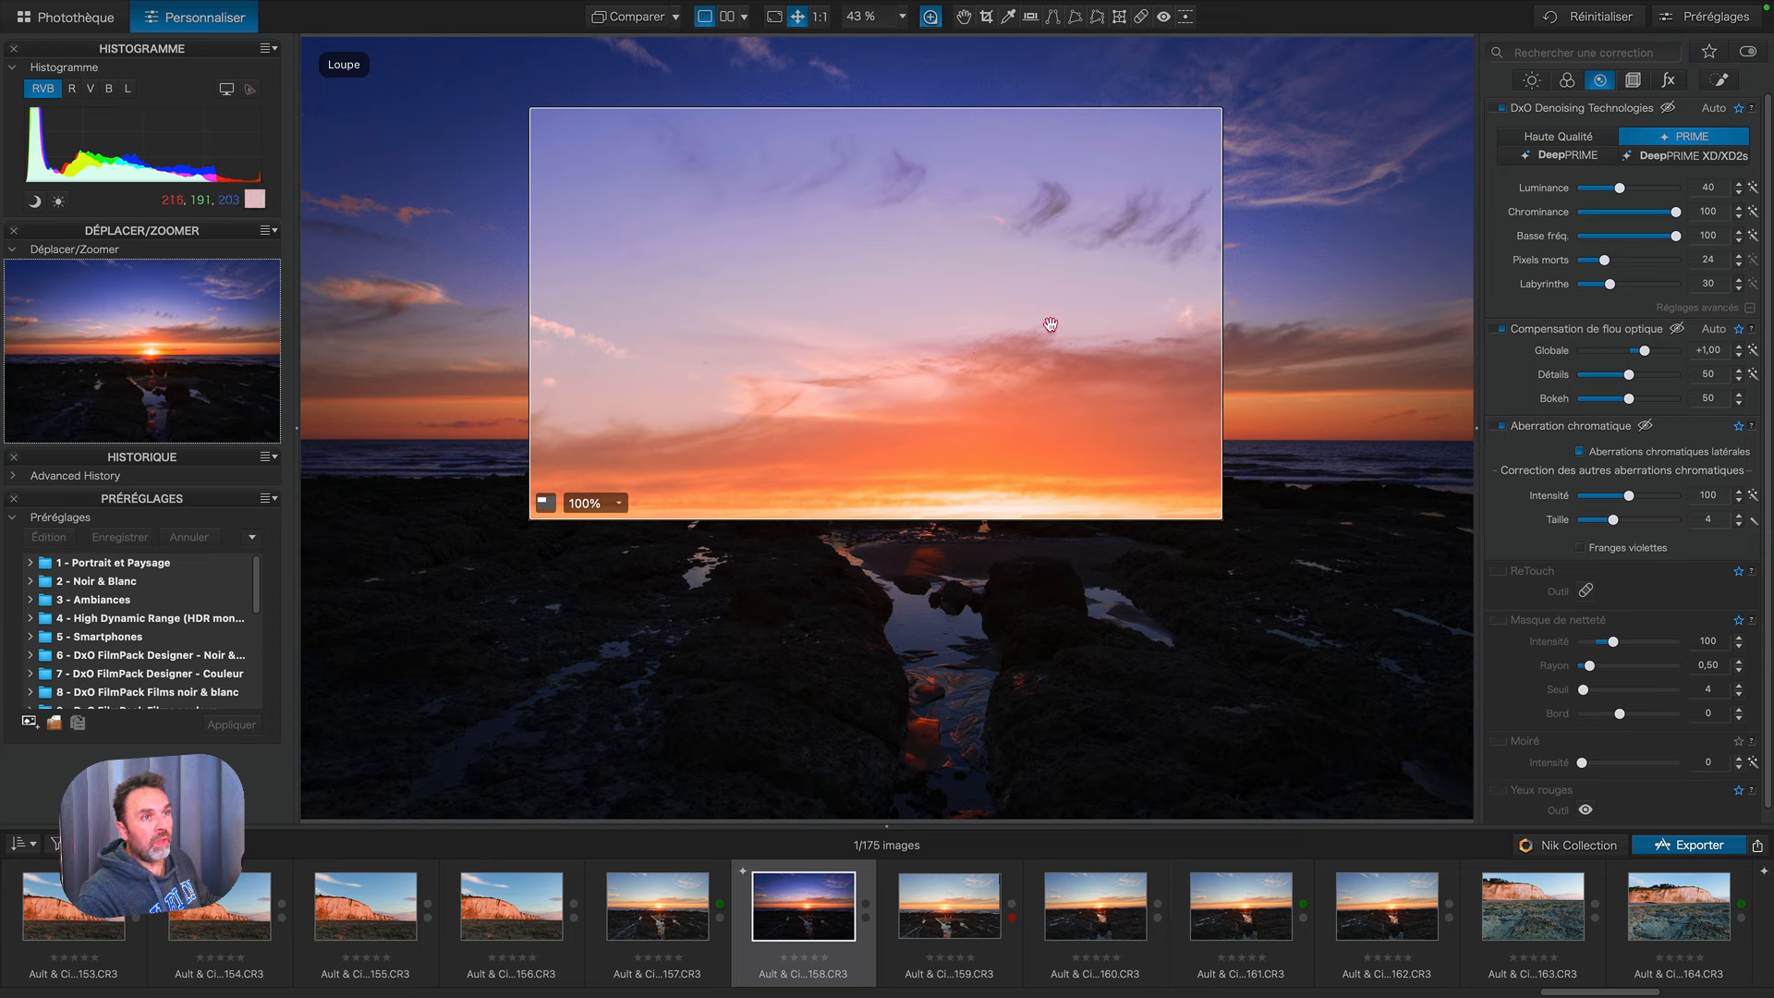
pyautogui.moveTo(1027, 346); pyautogui.dragTo(1013, 388)
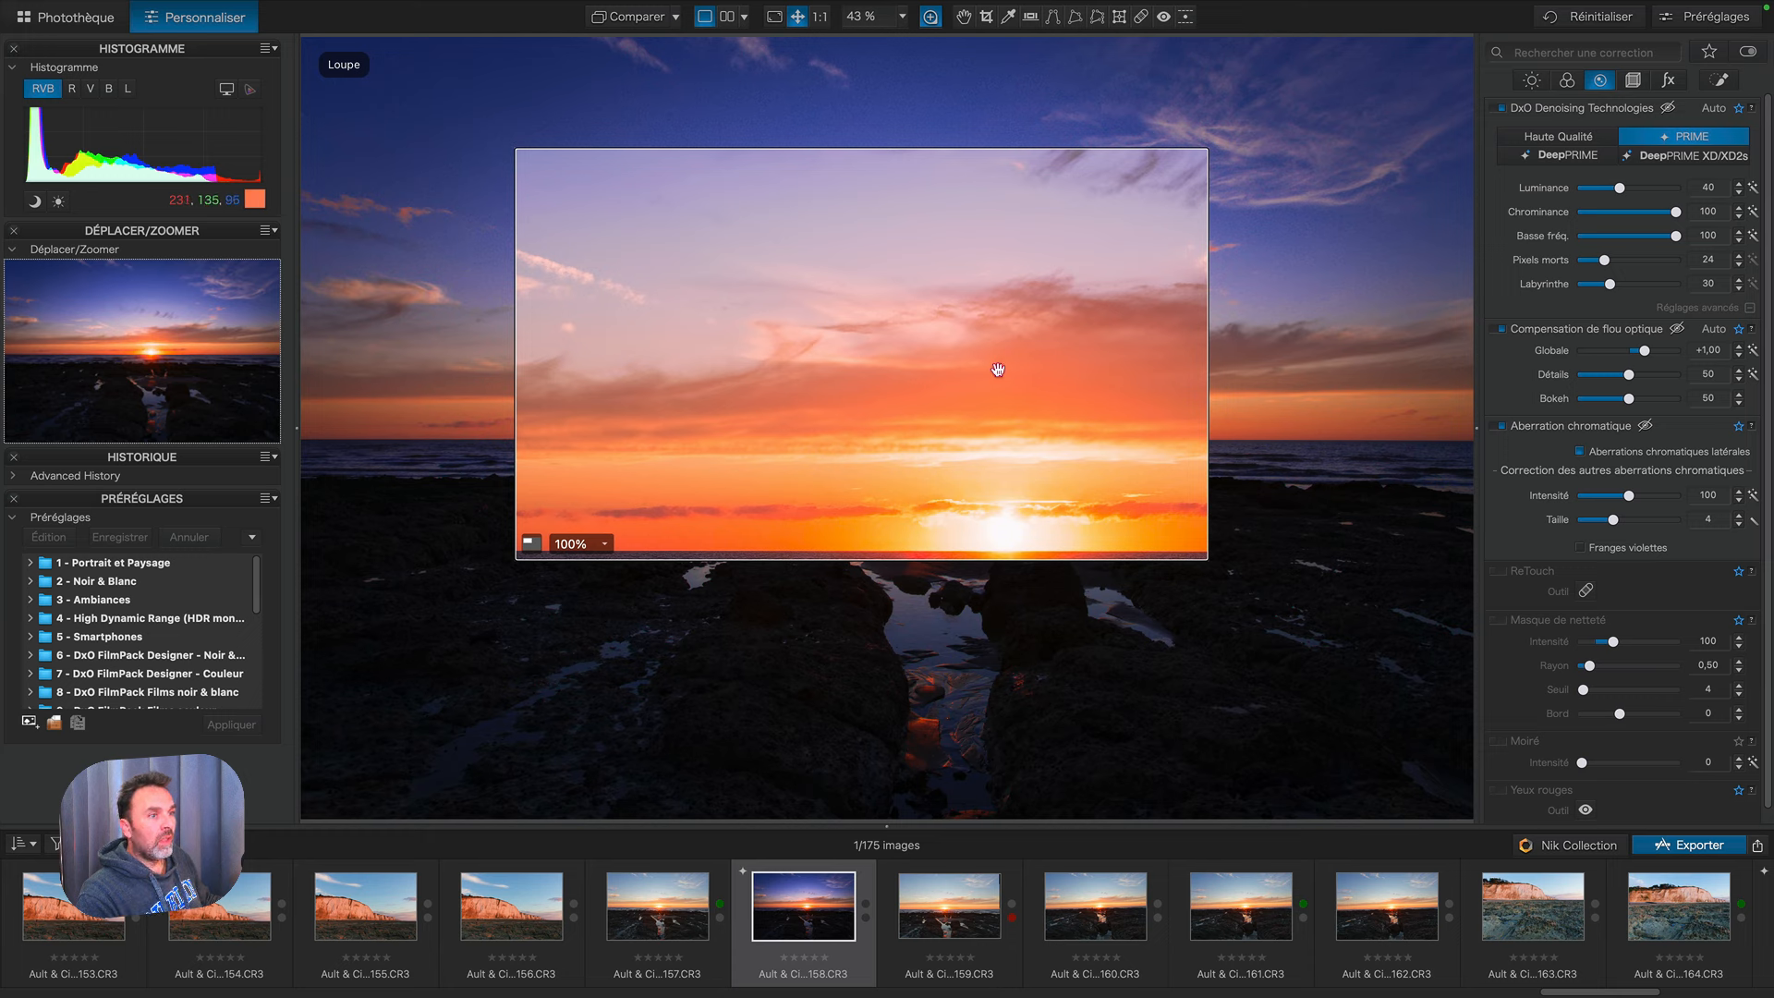
pyautogui.moveTo(998, 373); pyautogui.dragTo(1051, 549)
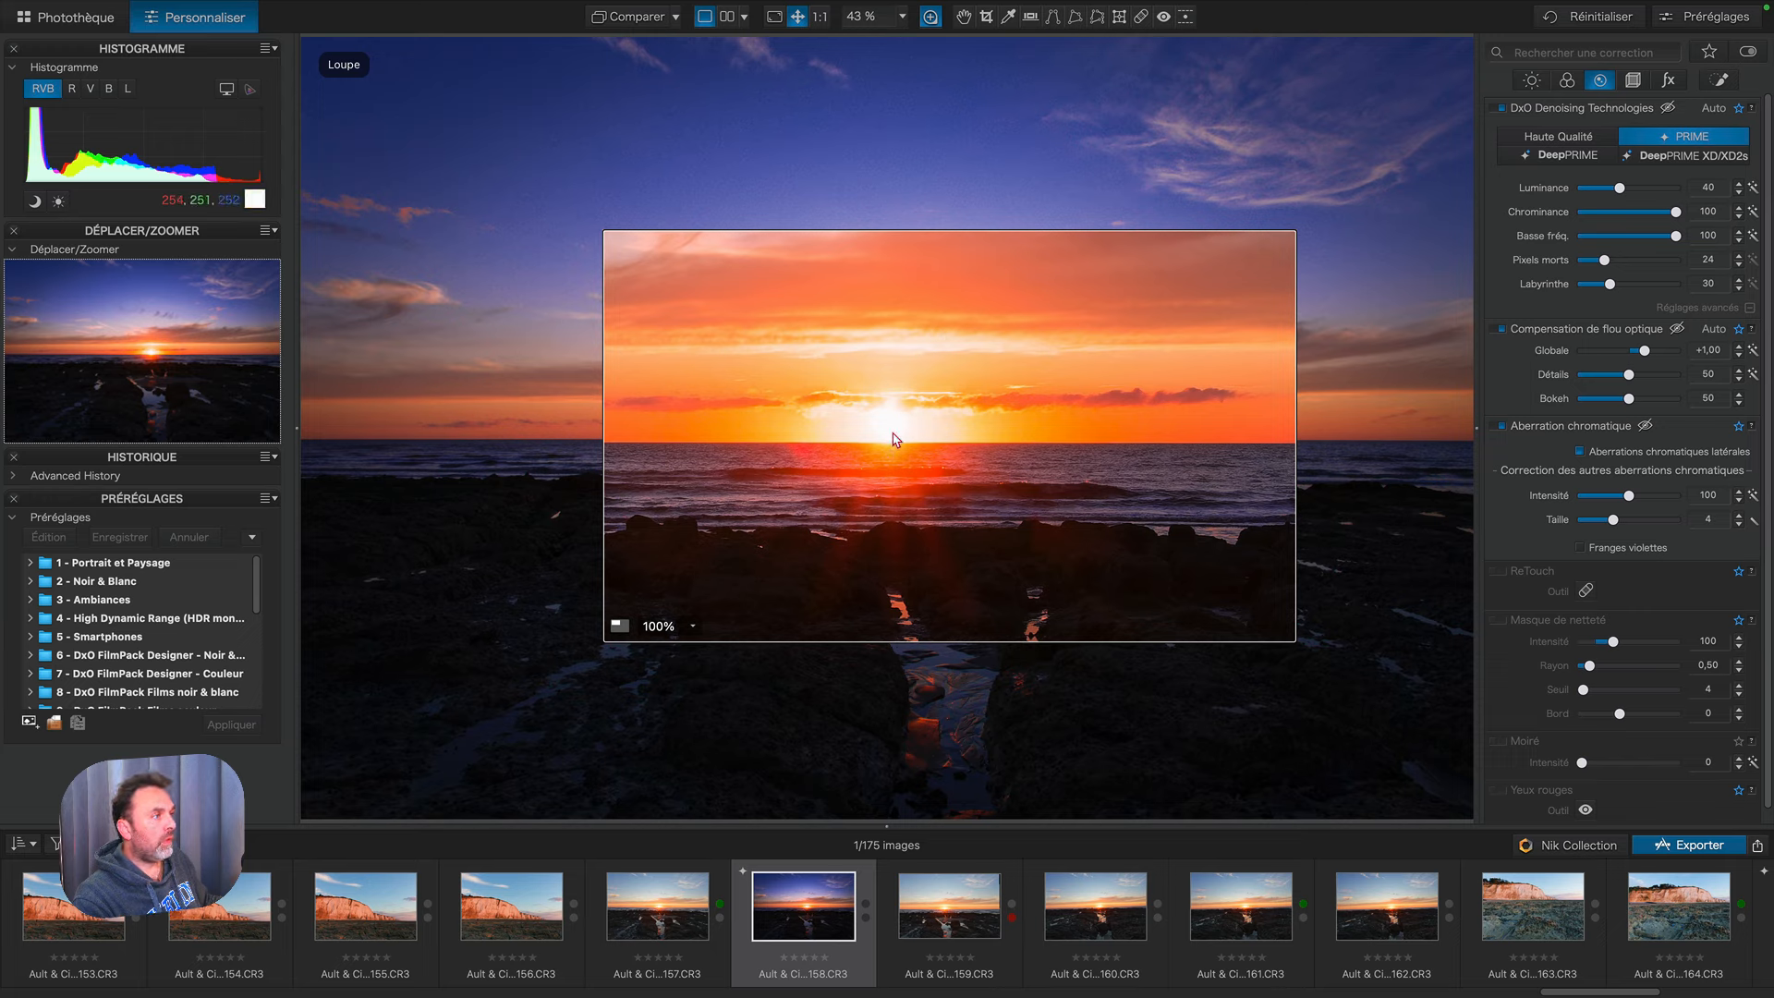
# Step: Examine the sun, the sea horizon and the rocks with the loupe, and turn the loupe off
pyautogui.moveTo(965, 414); pyautogui.dragTo(948, 469)
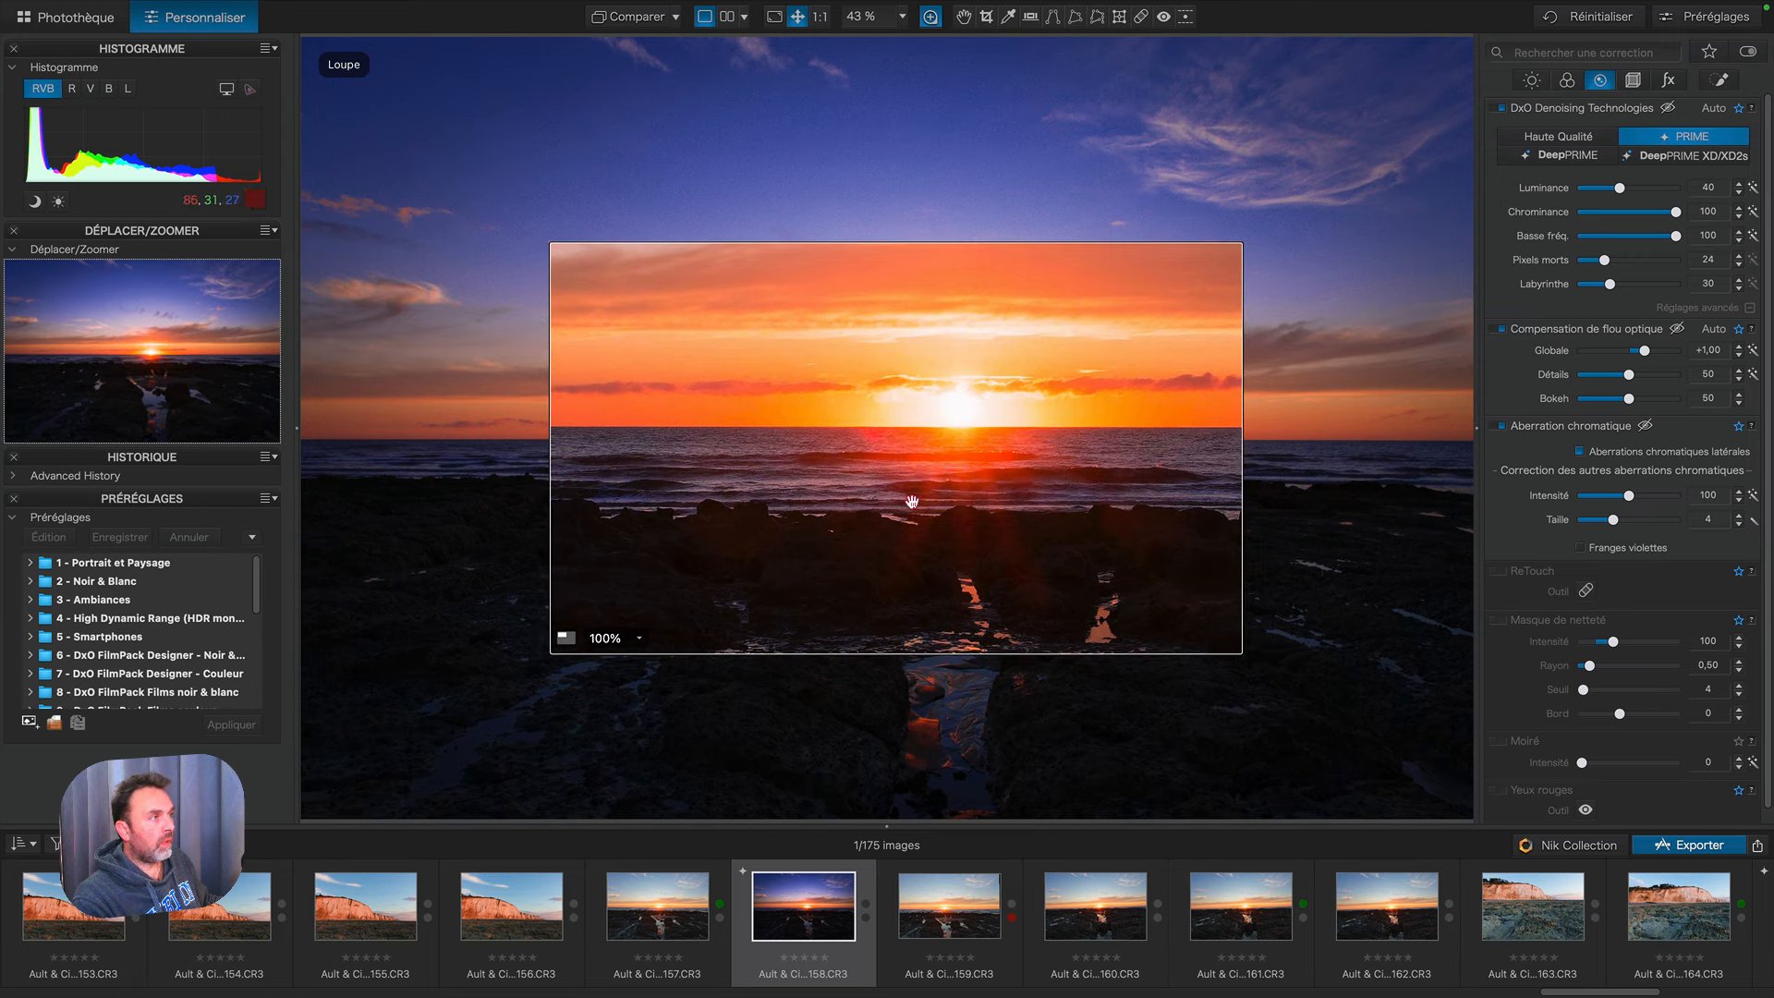
pyautogui.moveTo(975, 505); pyautogui.dragTo(1011, 505)
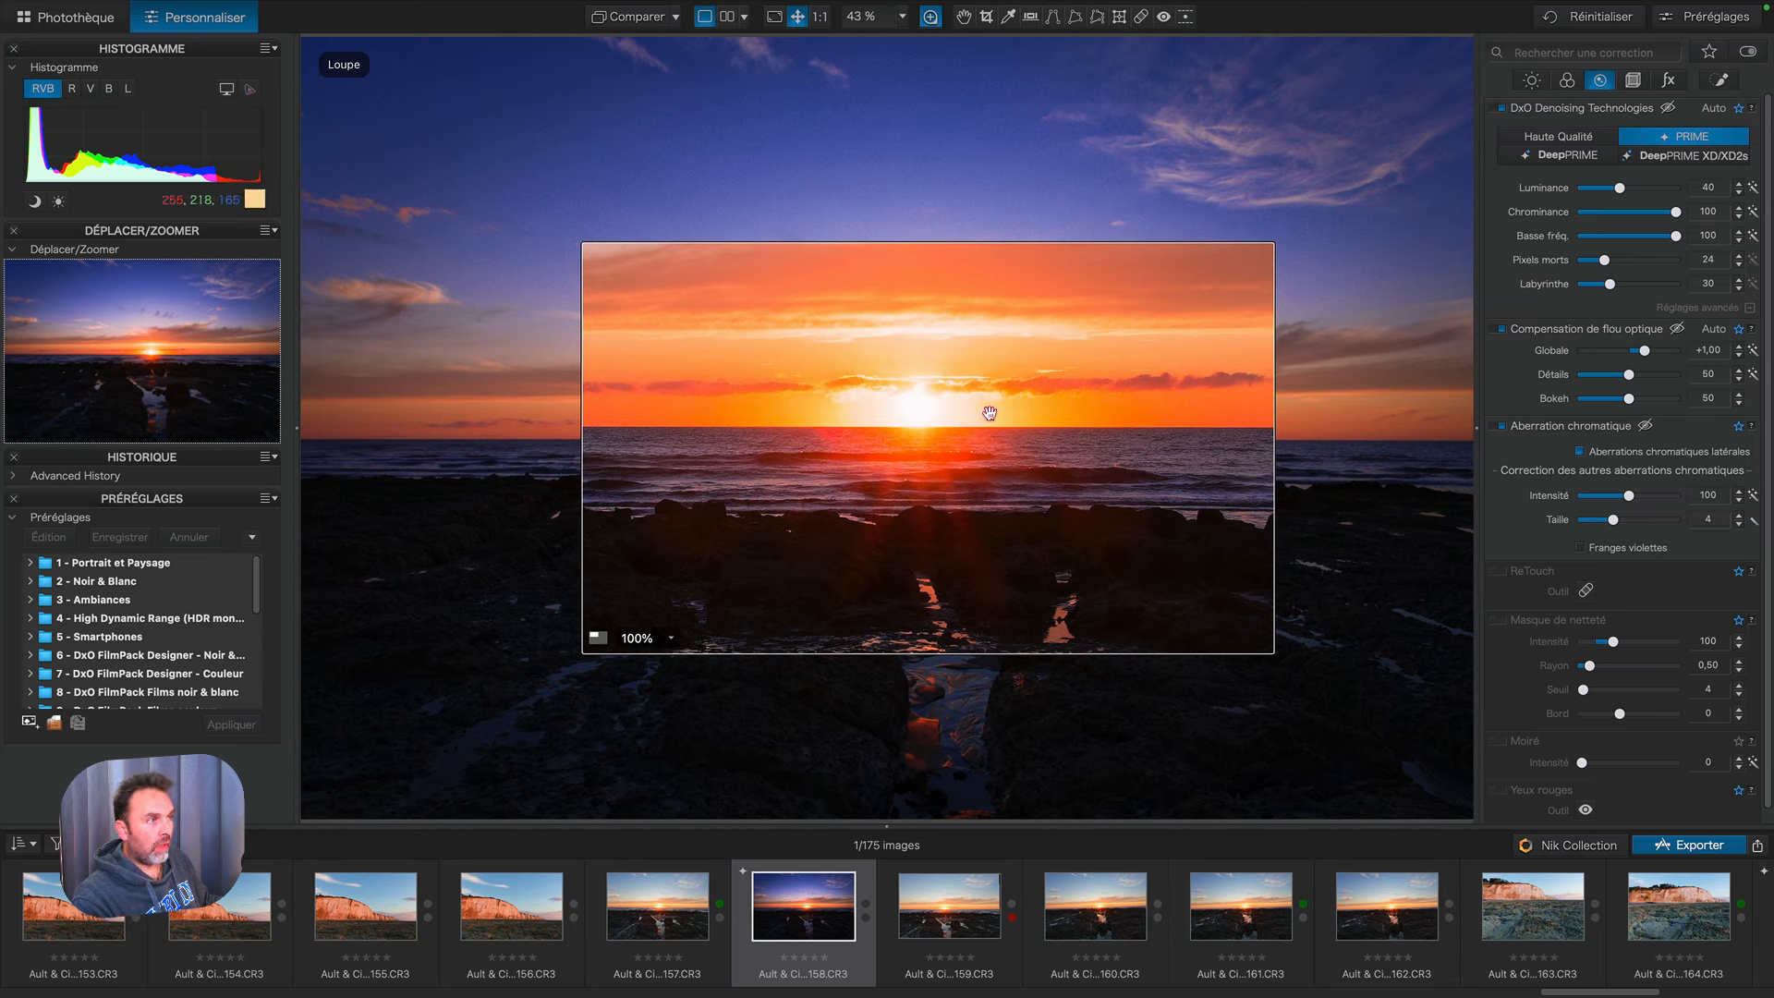
pyautogui.moveTo(994, 414); pyautogui.dragTo(1062, 435)
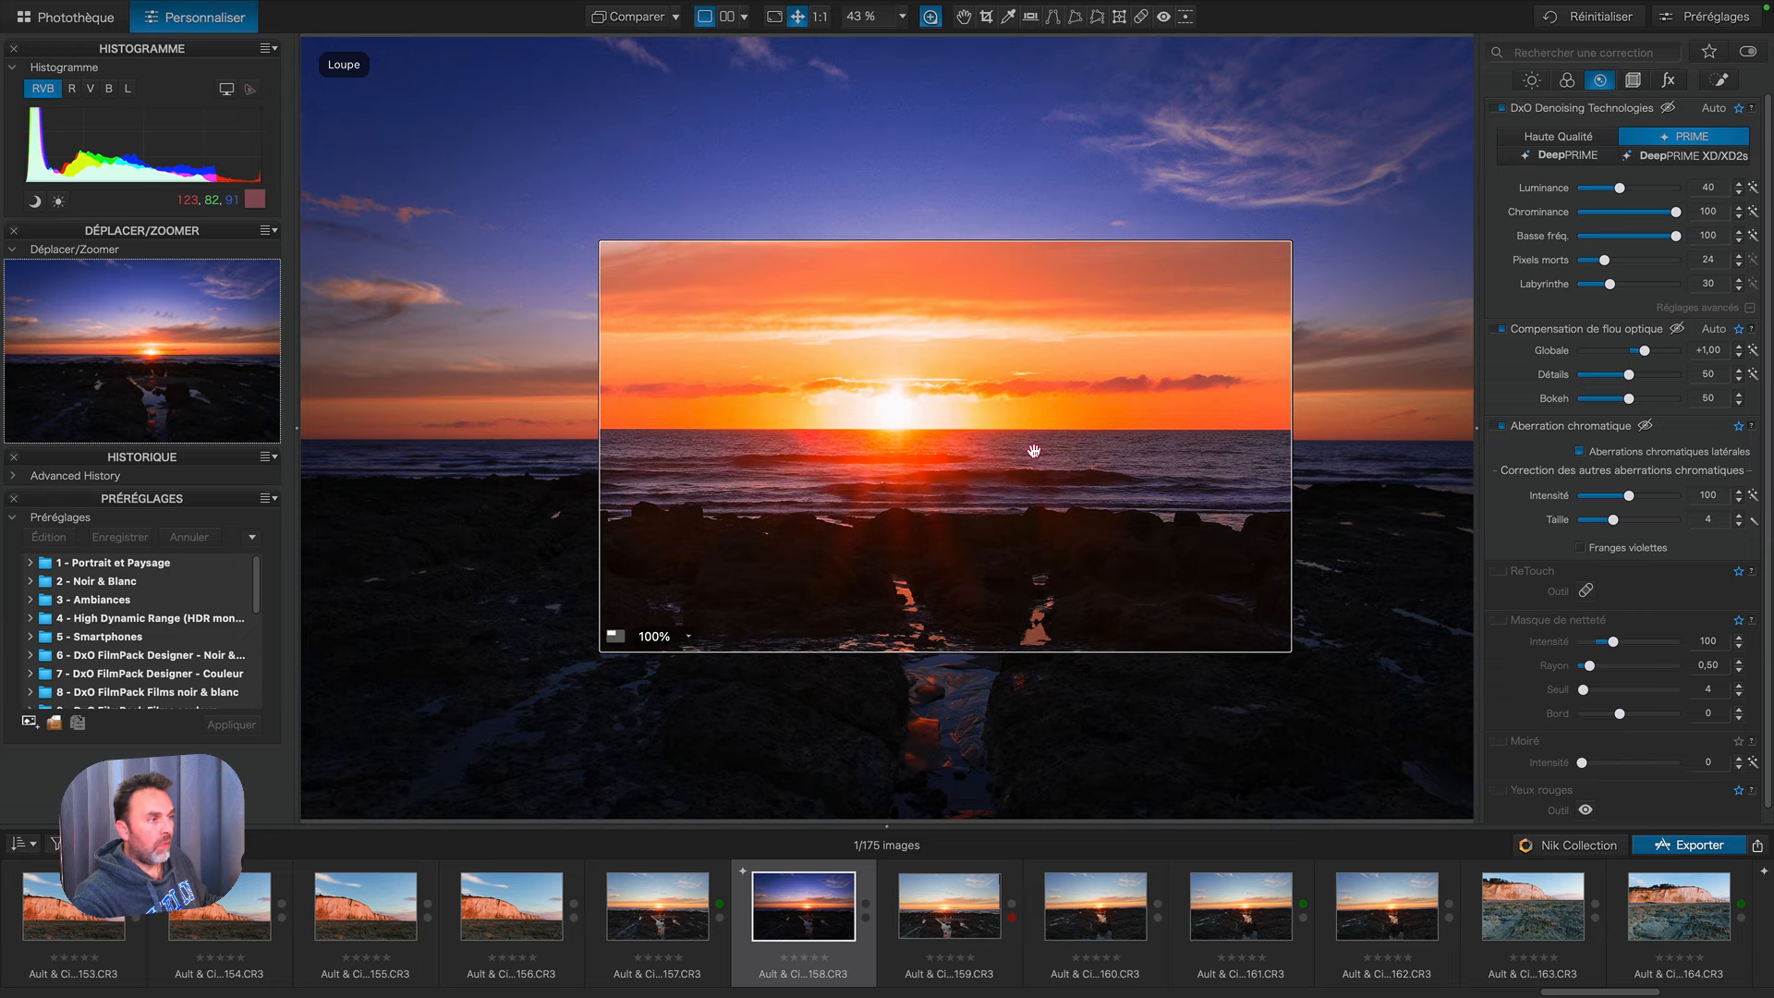
pyautogui.moveTo(1035, 452); pyautogui.dragTo(738, 421)
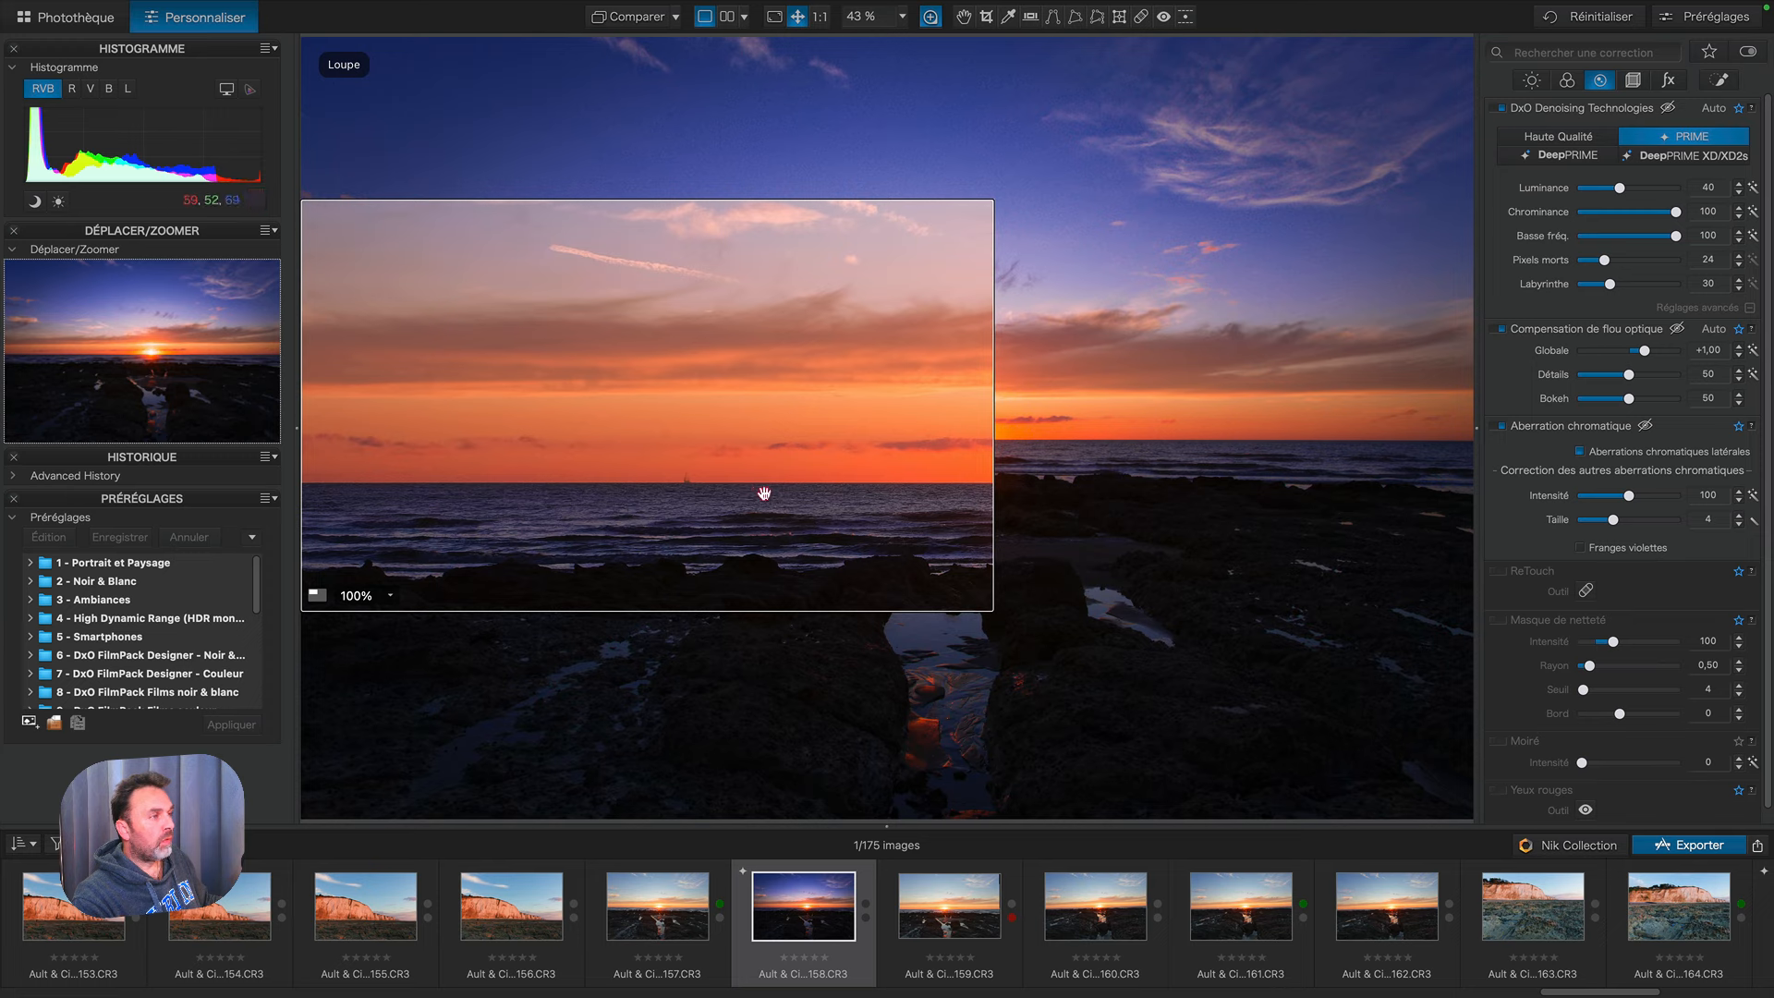
pyautogui.moveTo(848, 507); pyautogui.dragTo(1126, 543)
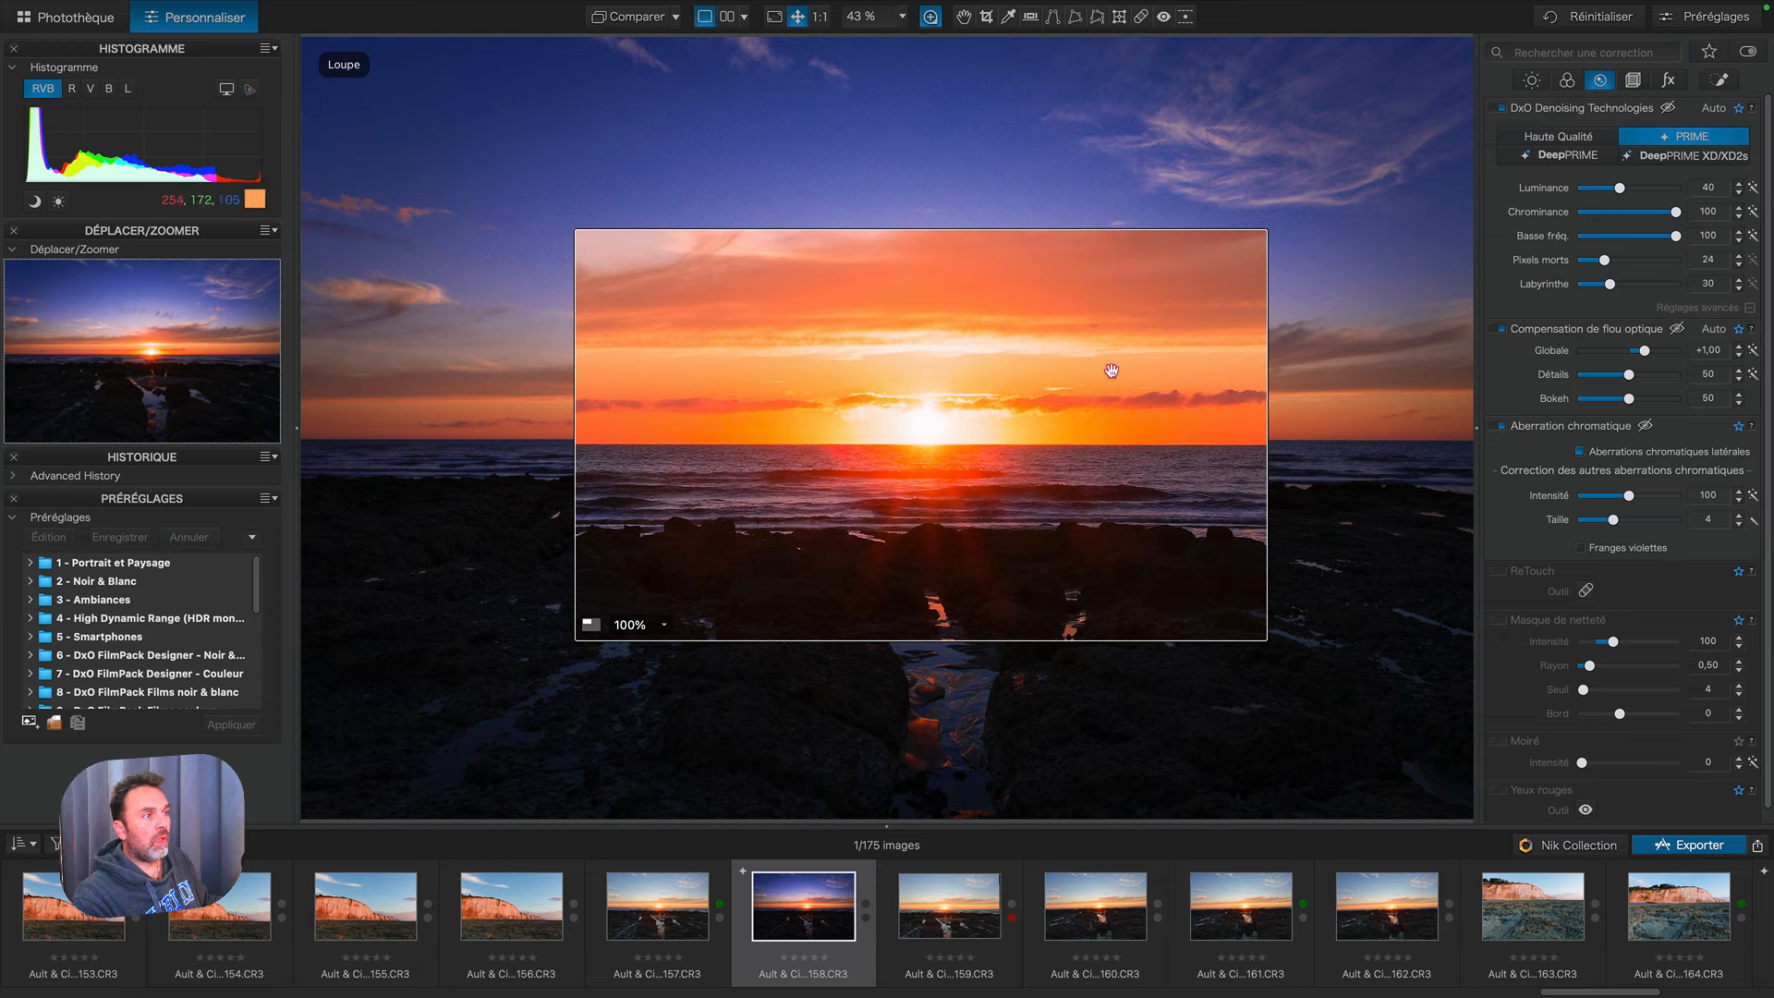
pyautogui.moveTo(1021, 357)
pyautogui.mouseDown()
pyautogui.moveTo(1134, 268)
pyautogui.moveTo(931, 395)
pyautogui.moveTo(1017, 367)
pyautogui.moveTo(1038, 397)
pyautogui.moveTo(1025, 384)
pyautogui.mouseUp()
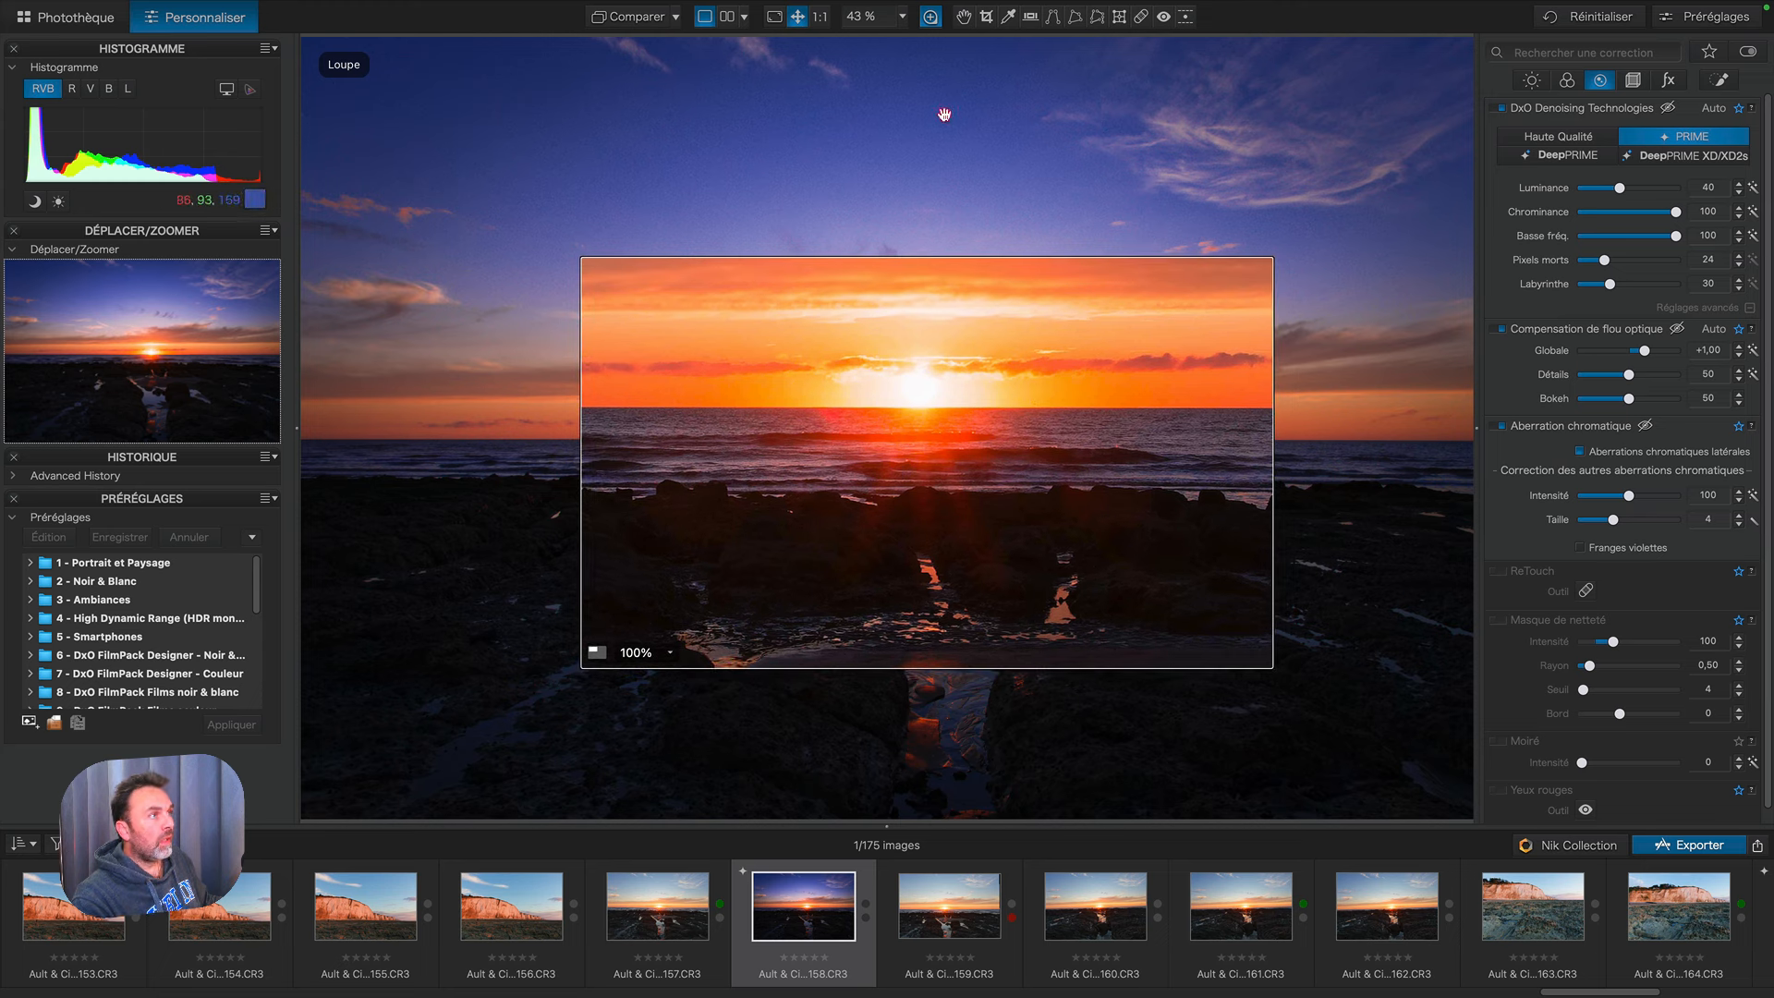
pyautogui.click(931, 18)
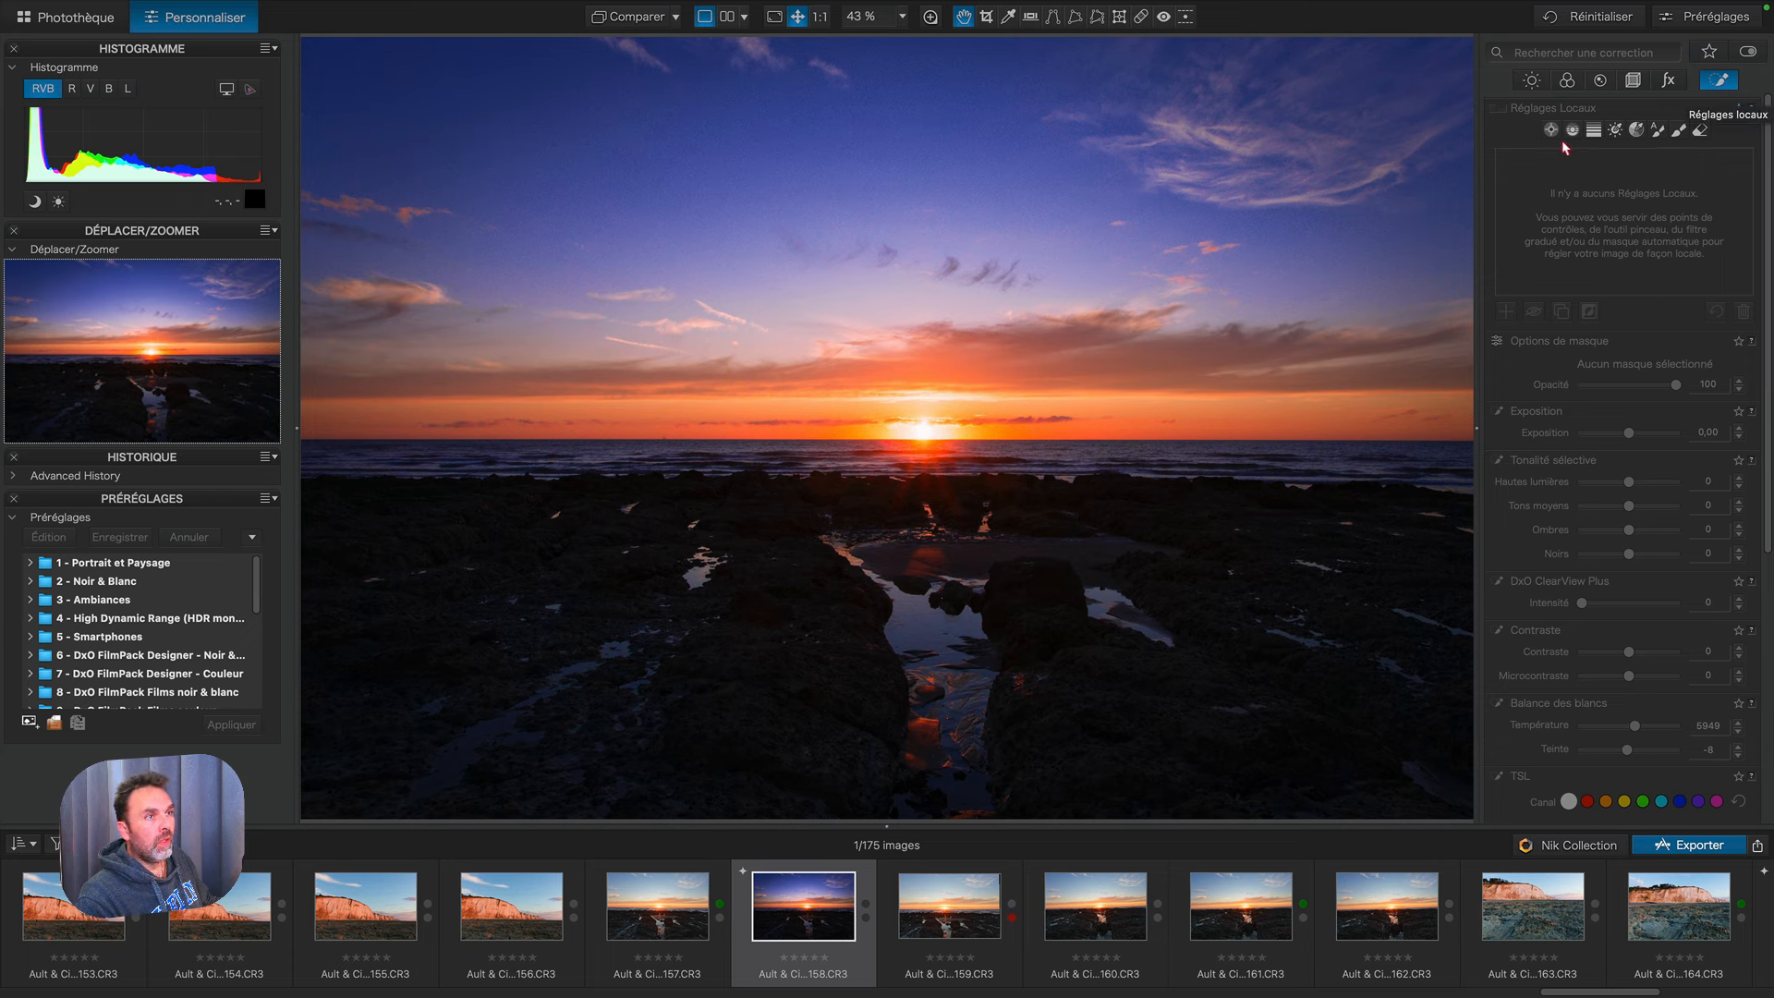
# Step: Enable local adjustments and create a hue mask sampled from the blue at the top of the sky
pyautogui.click(1501, 109)
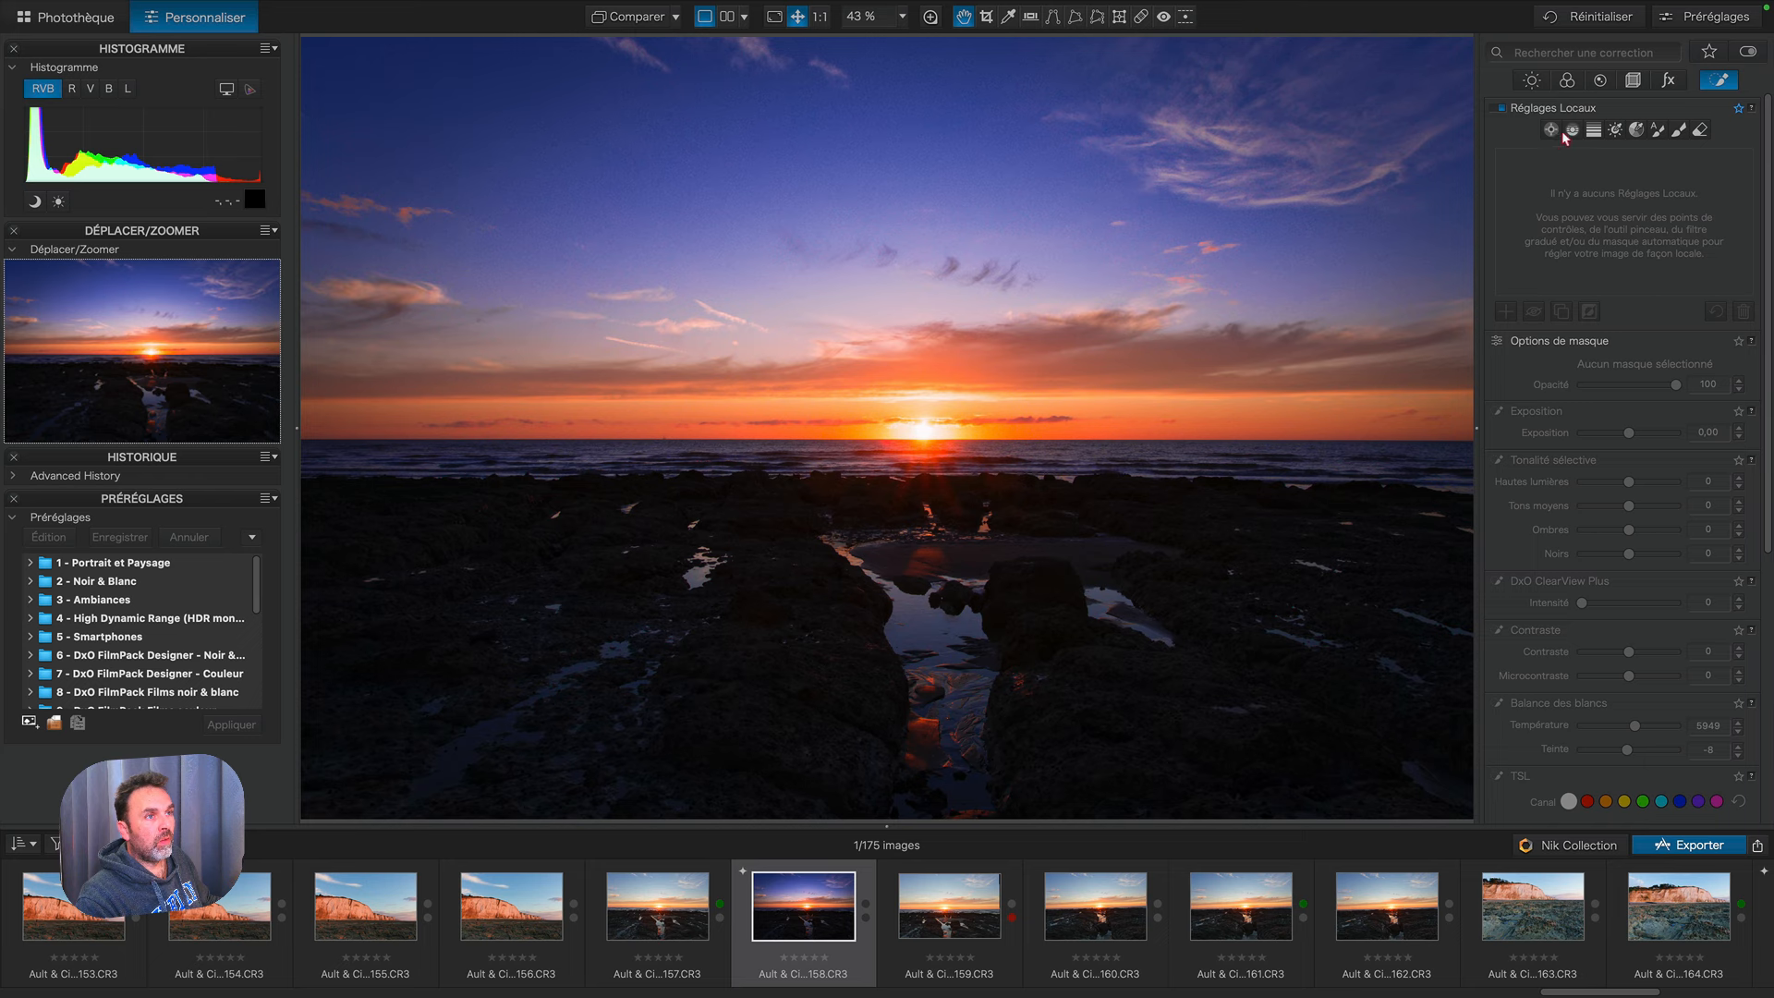
pyautogui.click(1633, 131)
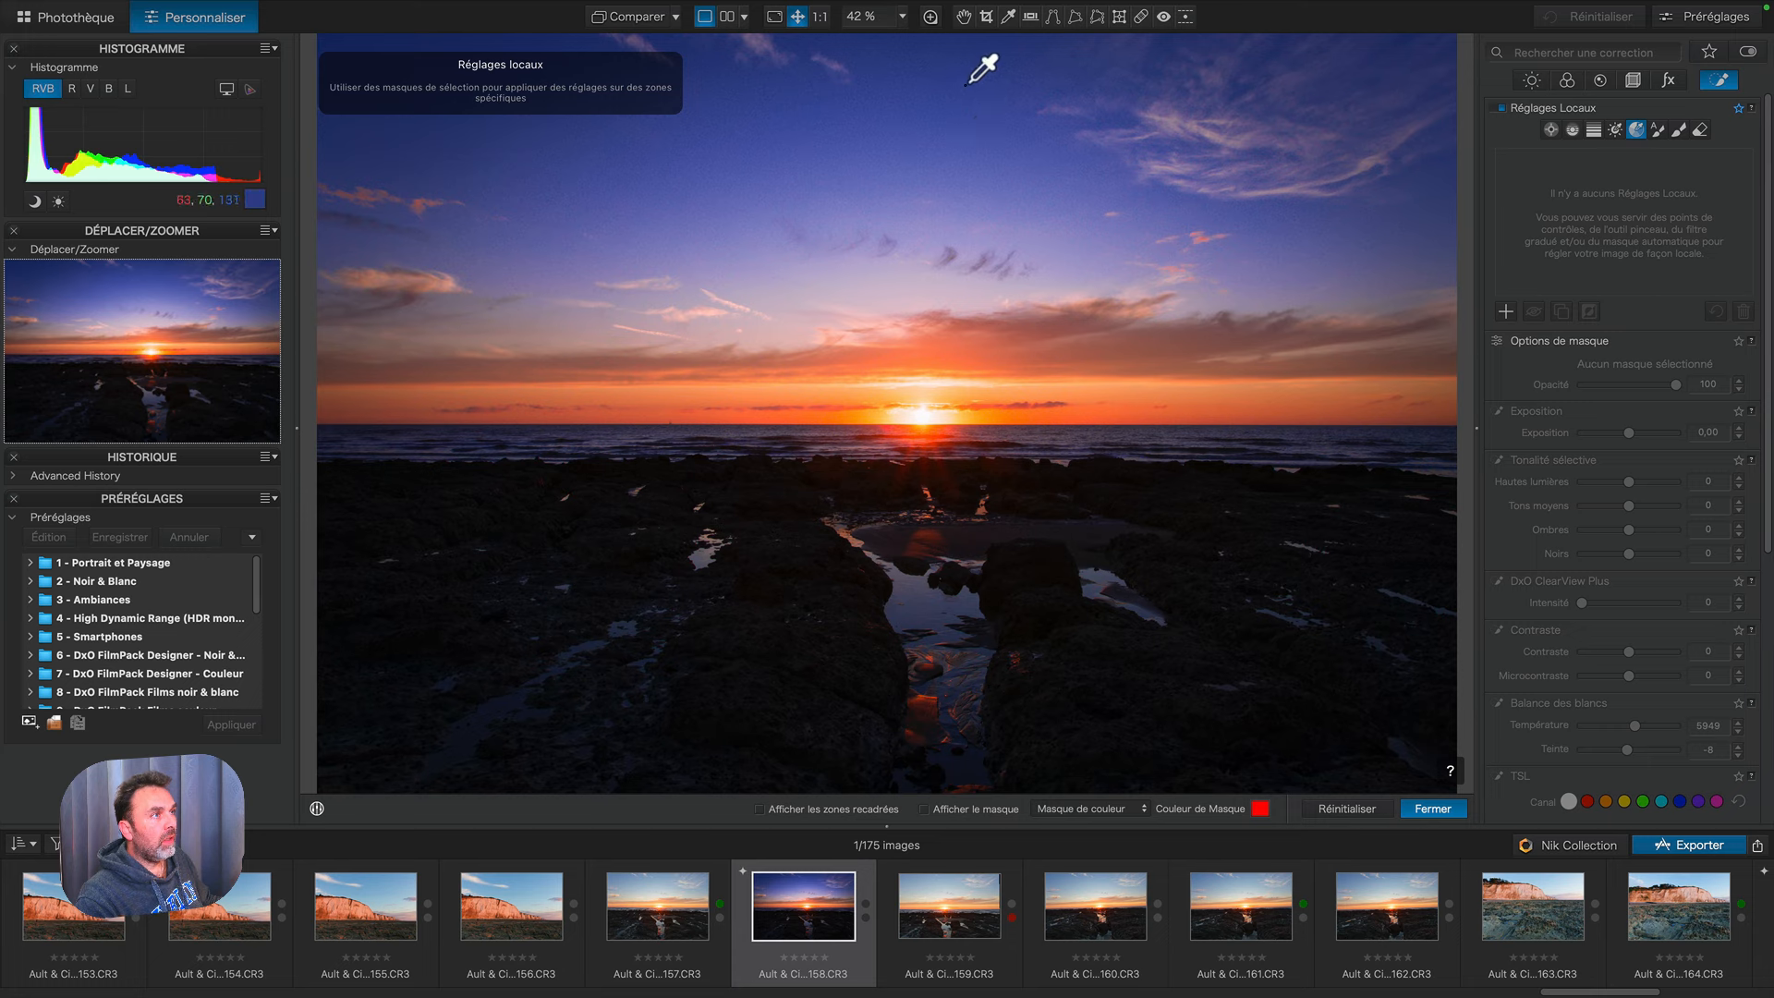
pyautogui.click(946, 66)
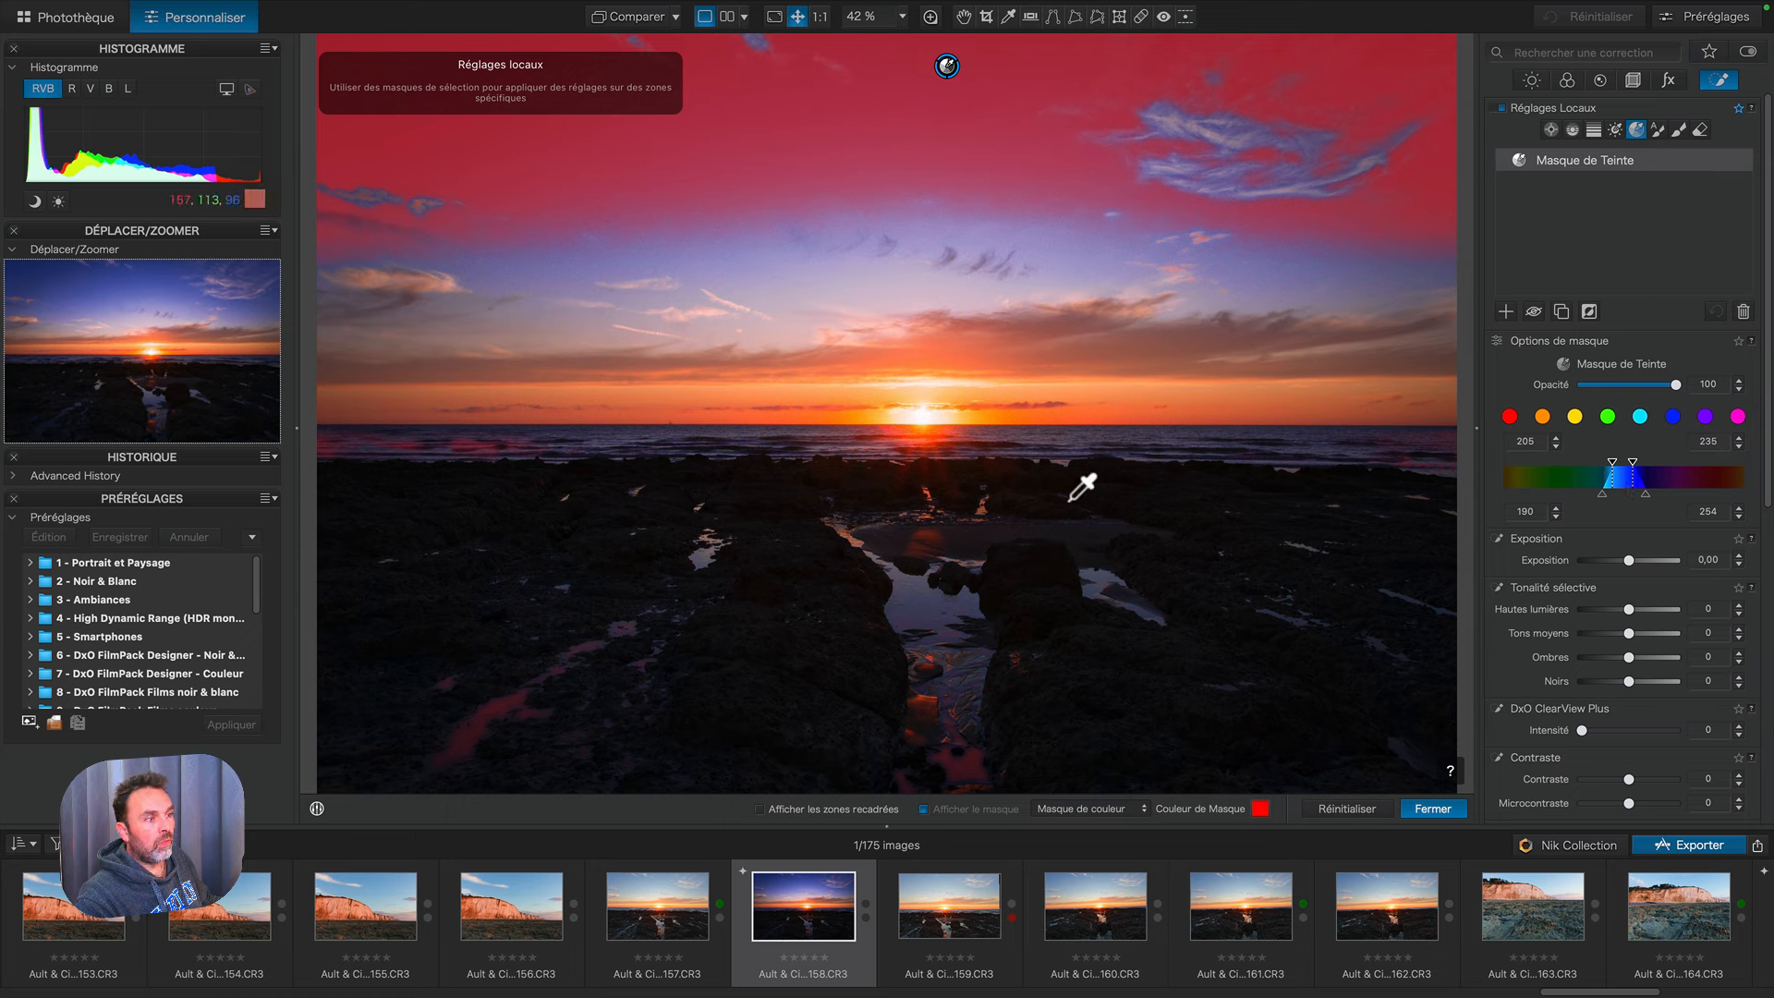
# Step: Change the mask overlay colour to a lighter orange-red and close the colour picker
pyautogui.click(1258, 813)
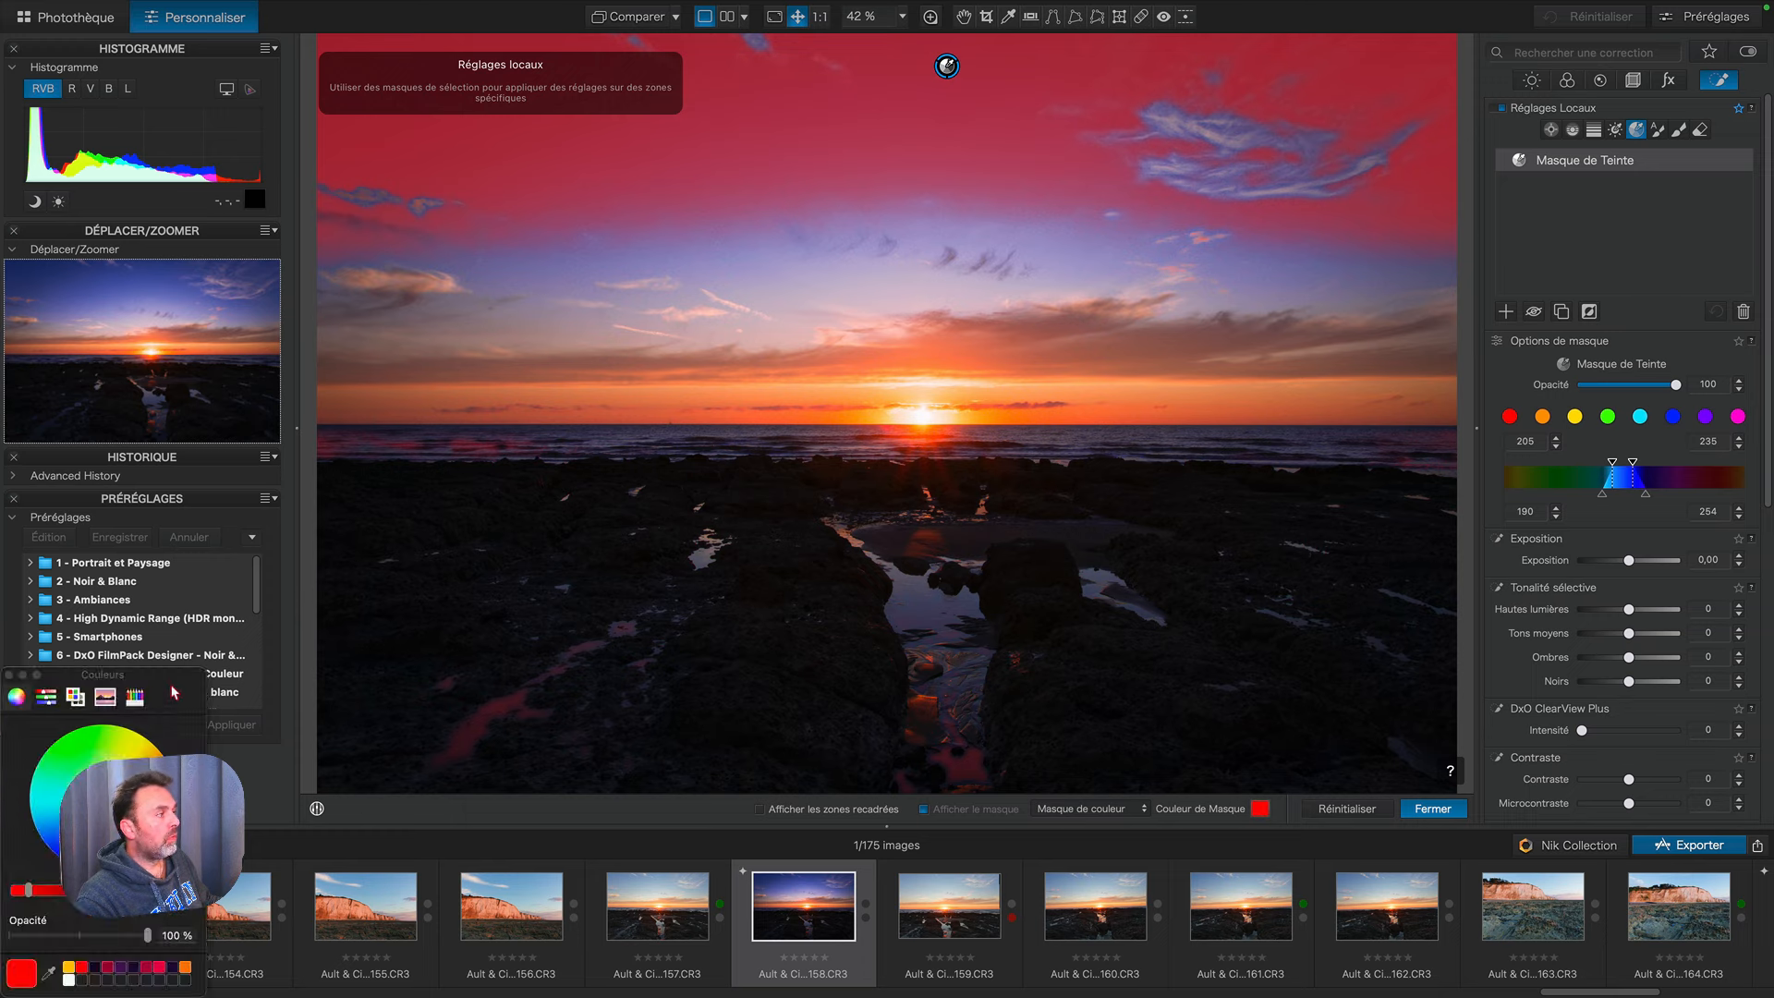
pyautogui.moveTo(570, 581); pyautogui.dragTo(636, 590)
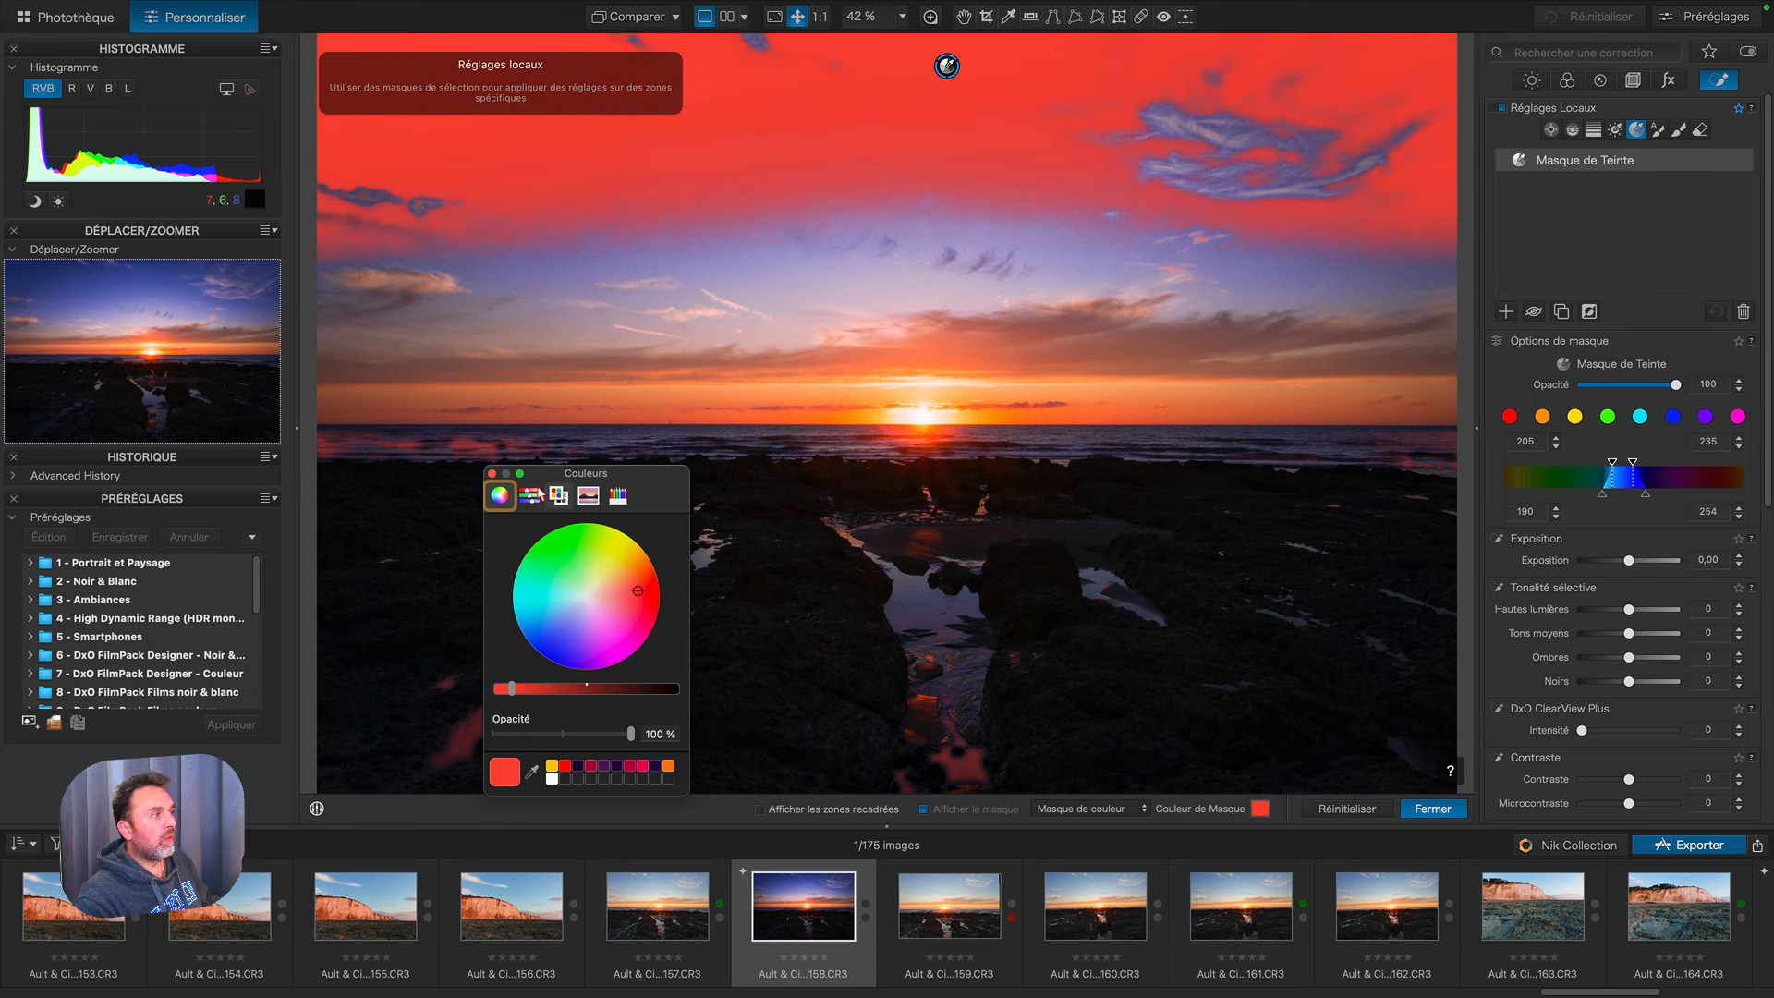
pyautogui.click(493, 473)
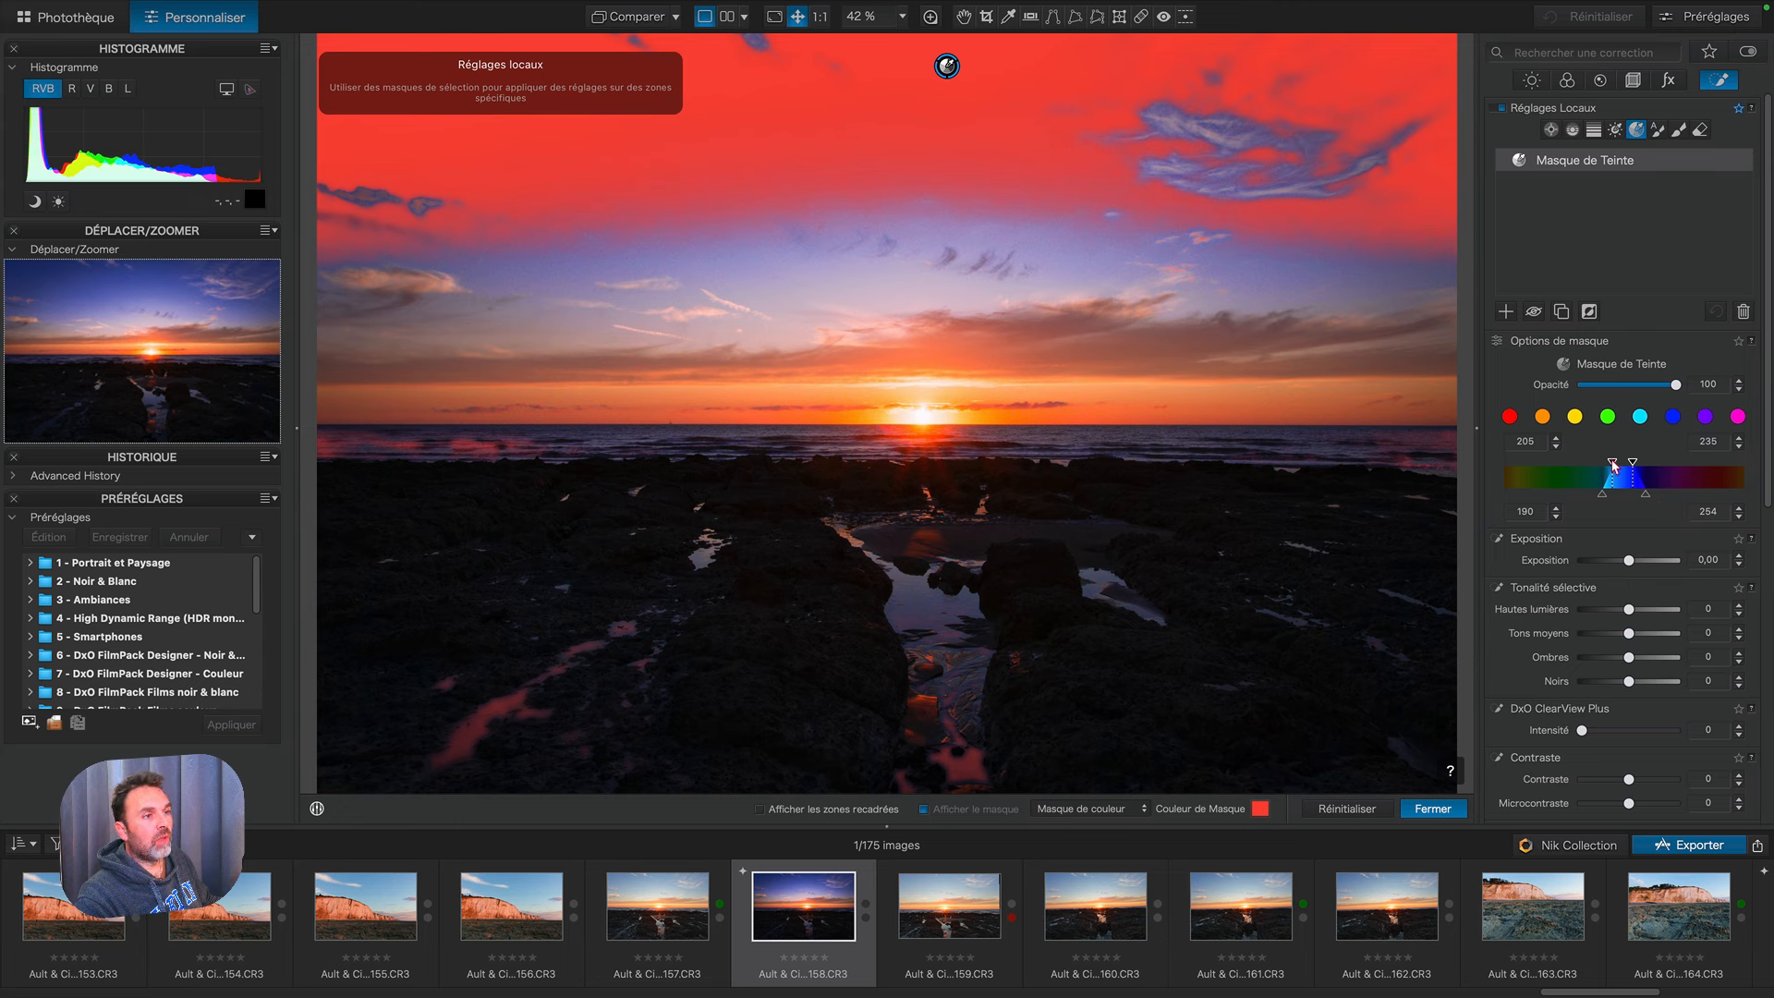
# Step: Refine the blue hue mask to a core range of 226 to 257 with outer limits of 203 and 279
pyautogui.moveTo(1614, 471); pyautogui.dragTo(1657, 498)
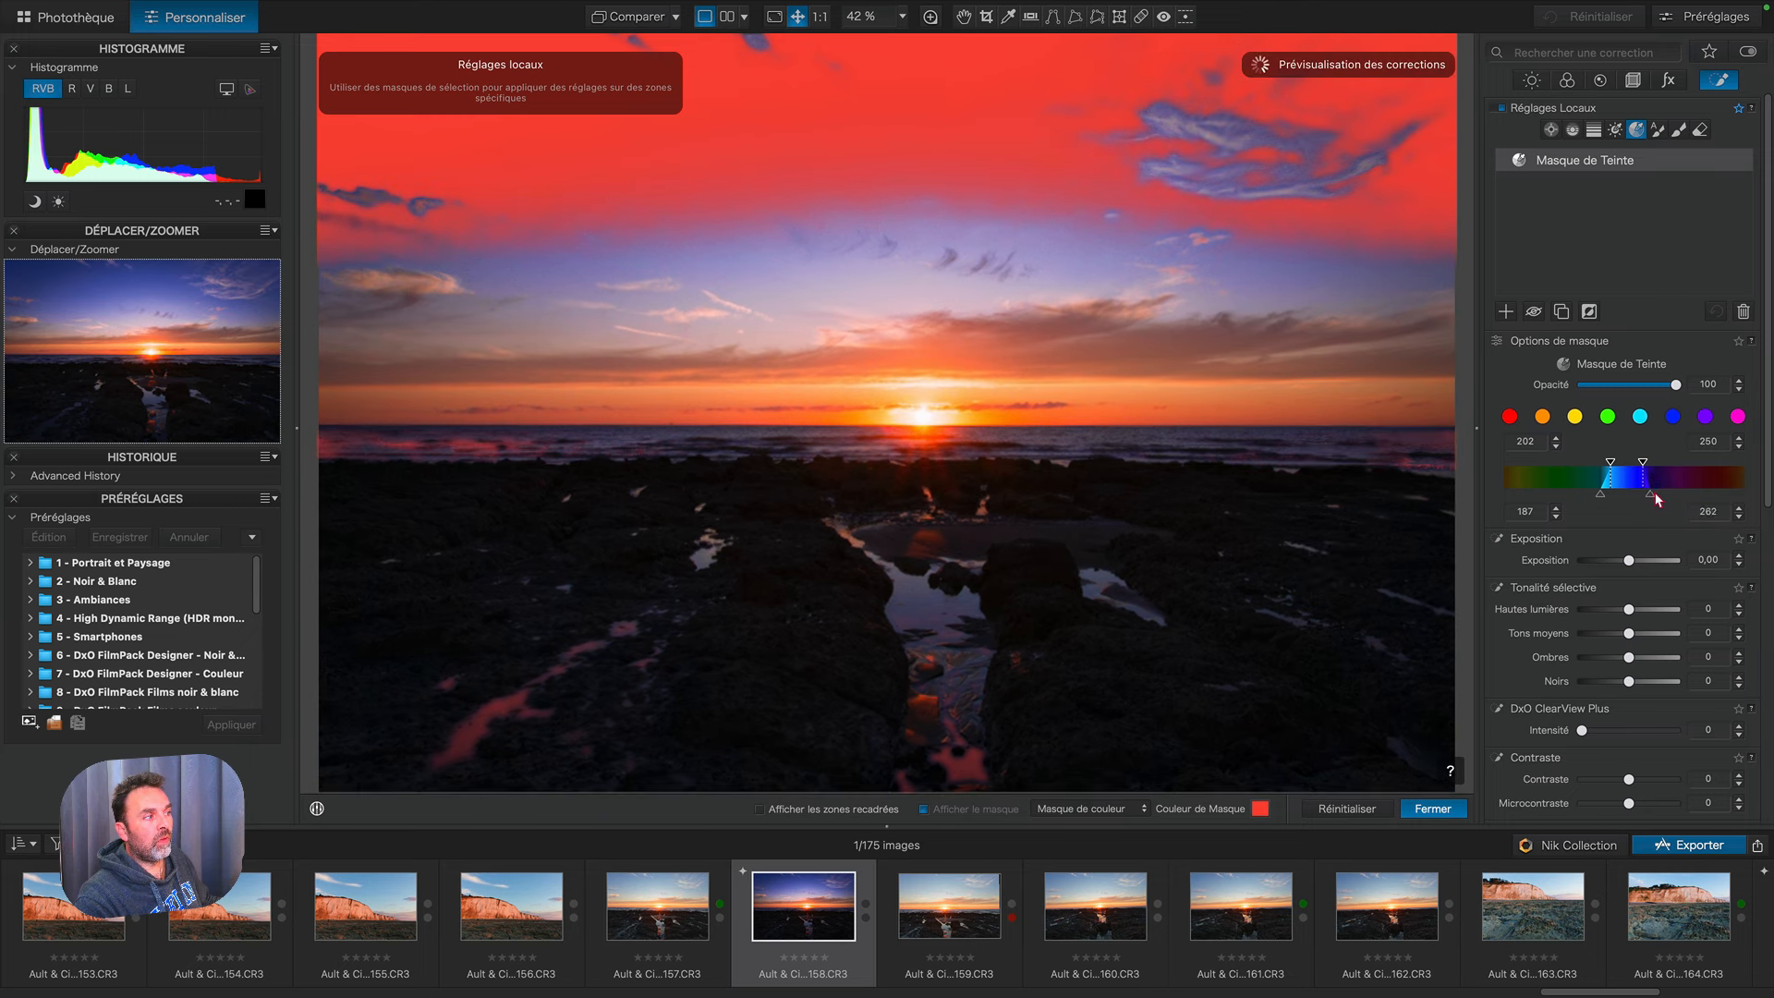
pyautogui.moveTo(1600, 495); pyautogui.dragTo(1636, 466)
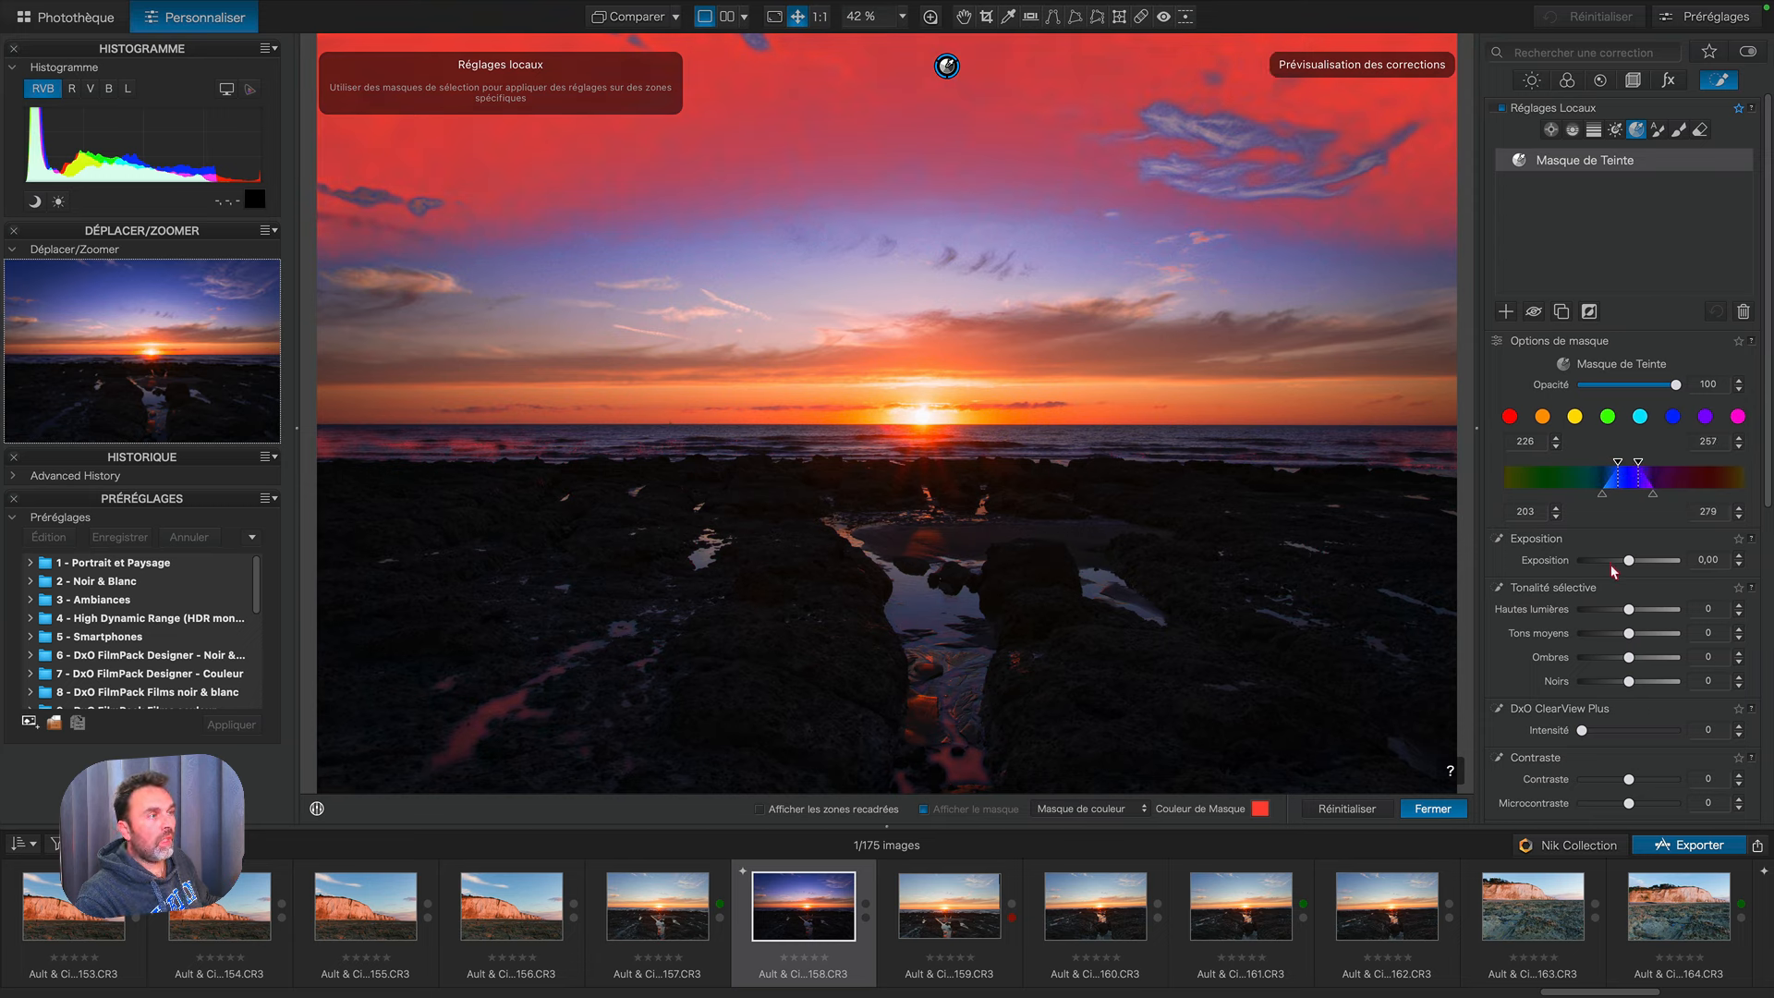
# Step: Set the hue mask's temperature to 6511, midtones to -33 and exposure to -0.39
pyautogui.scroll(-5, 1583, 590)
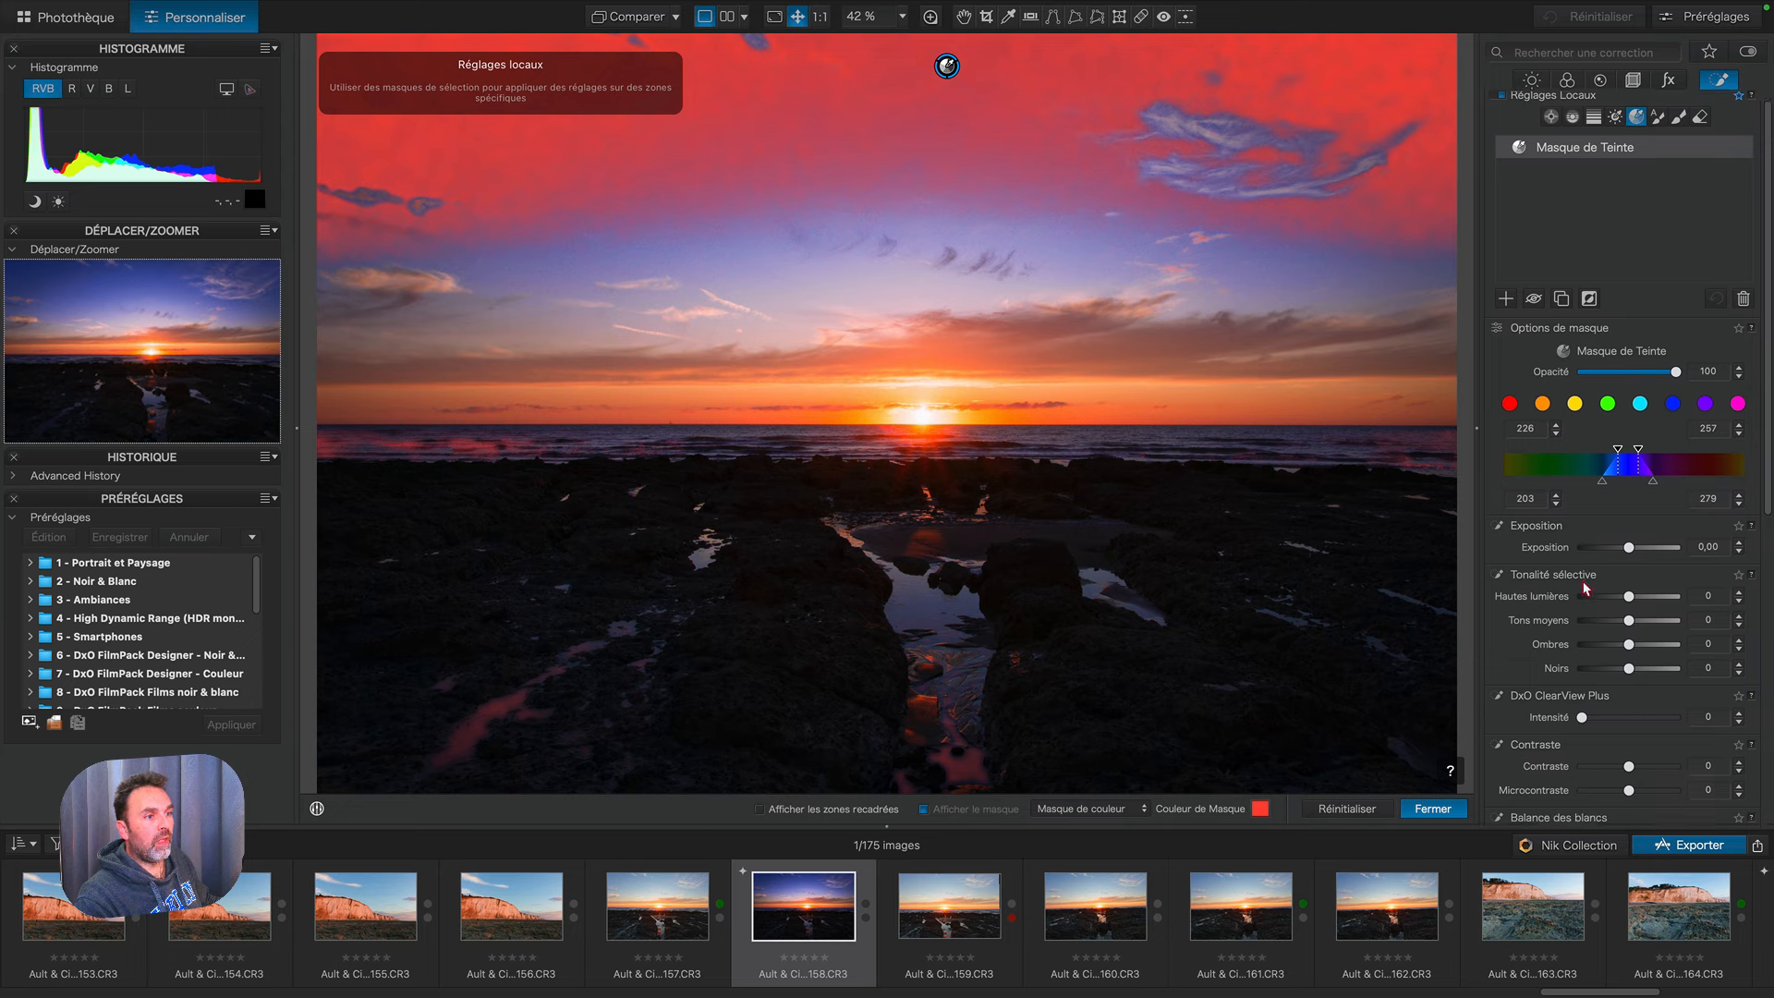
pyautogui.scroll(-4, 1583, 590)
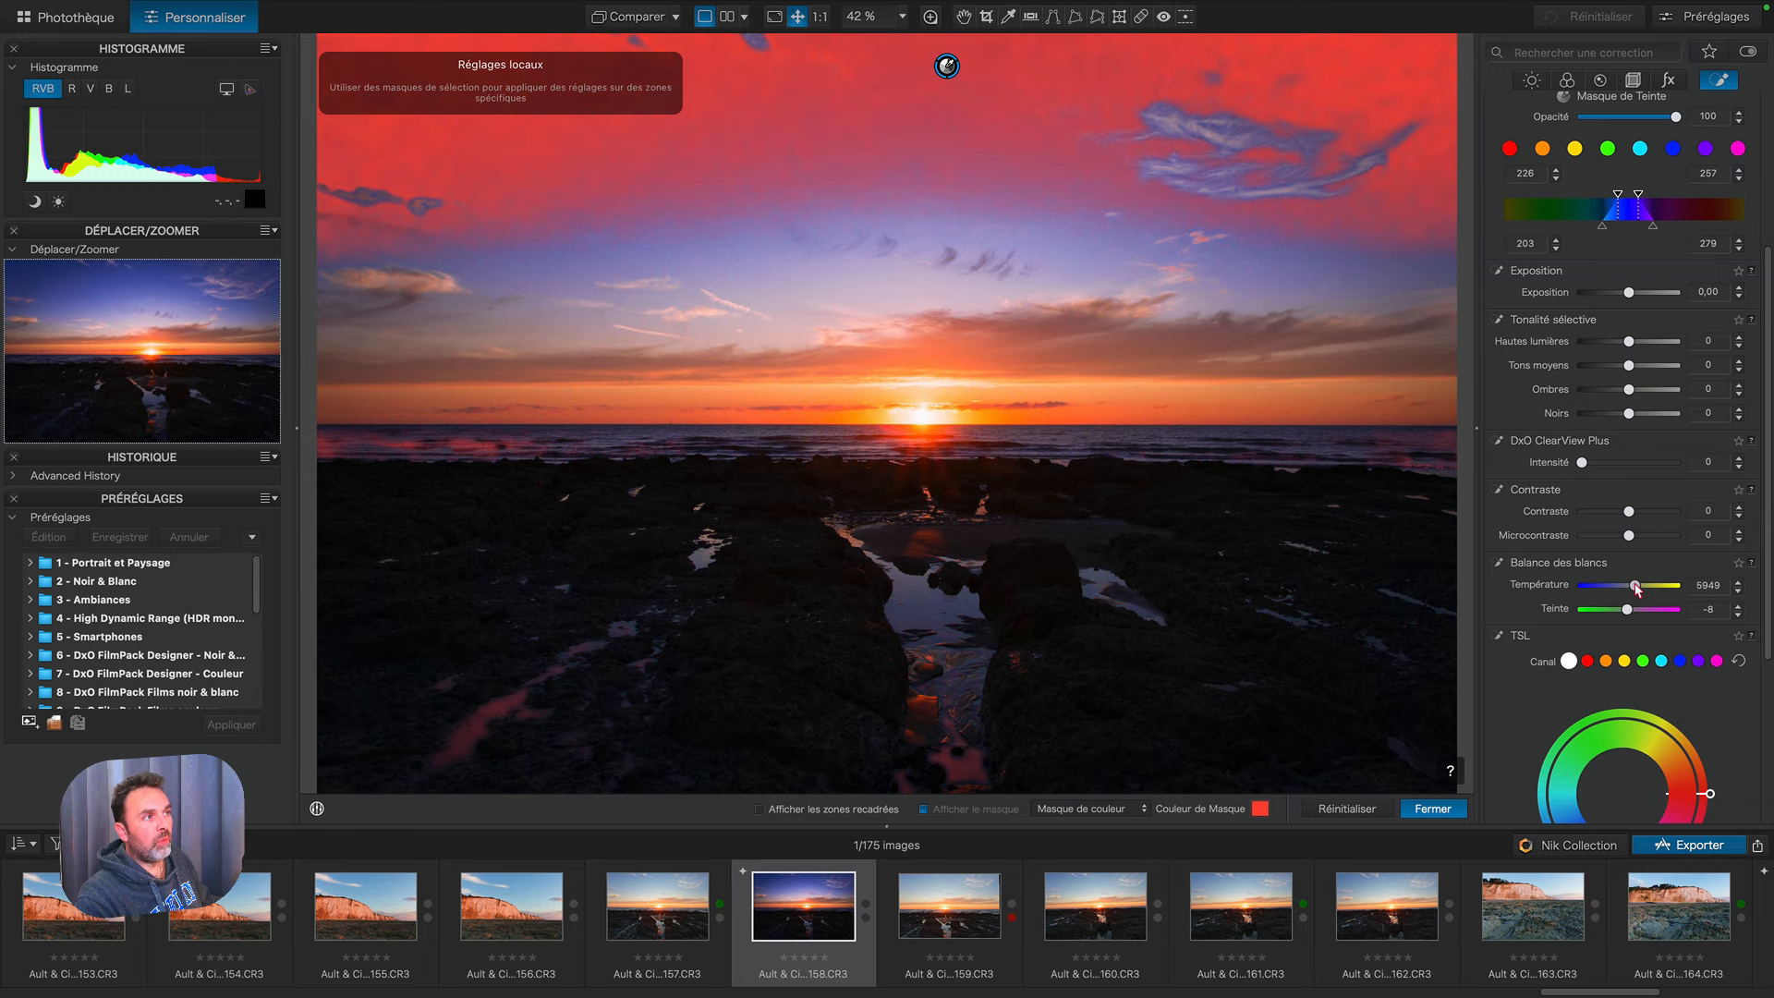
pyautogui.moveTo(1635, 588); pyautogui.dragTo(1636, 588)
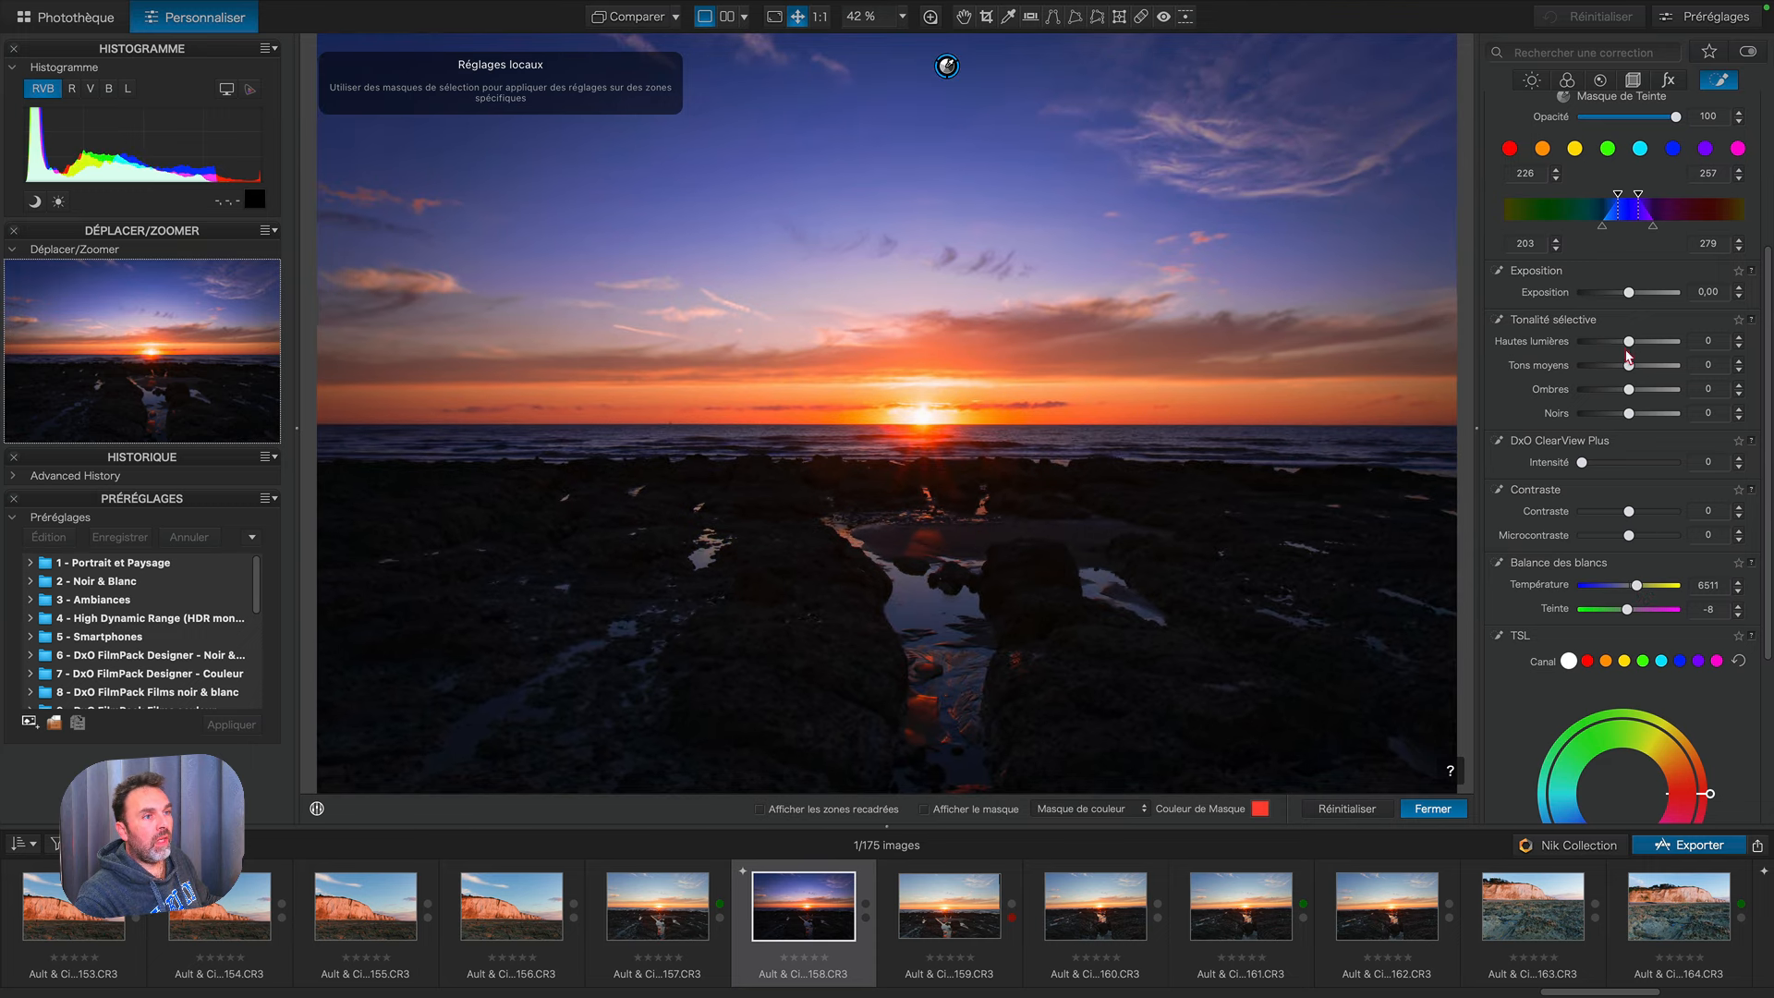
pyautogui.moveTo(1629, 368); pyautogui.dragTo(1615, 369)
pyautogui.moveTo(1629, 292); pyautogui.dragTo(1623, 294)
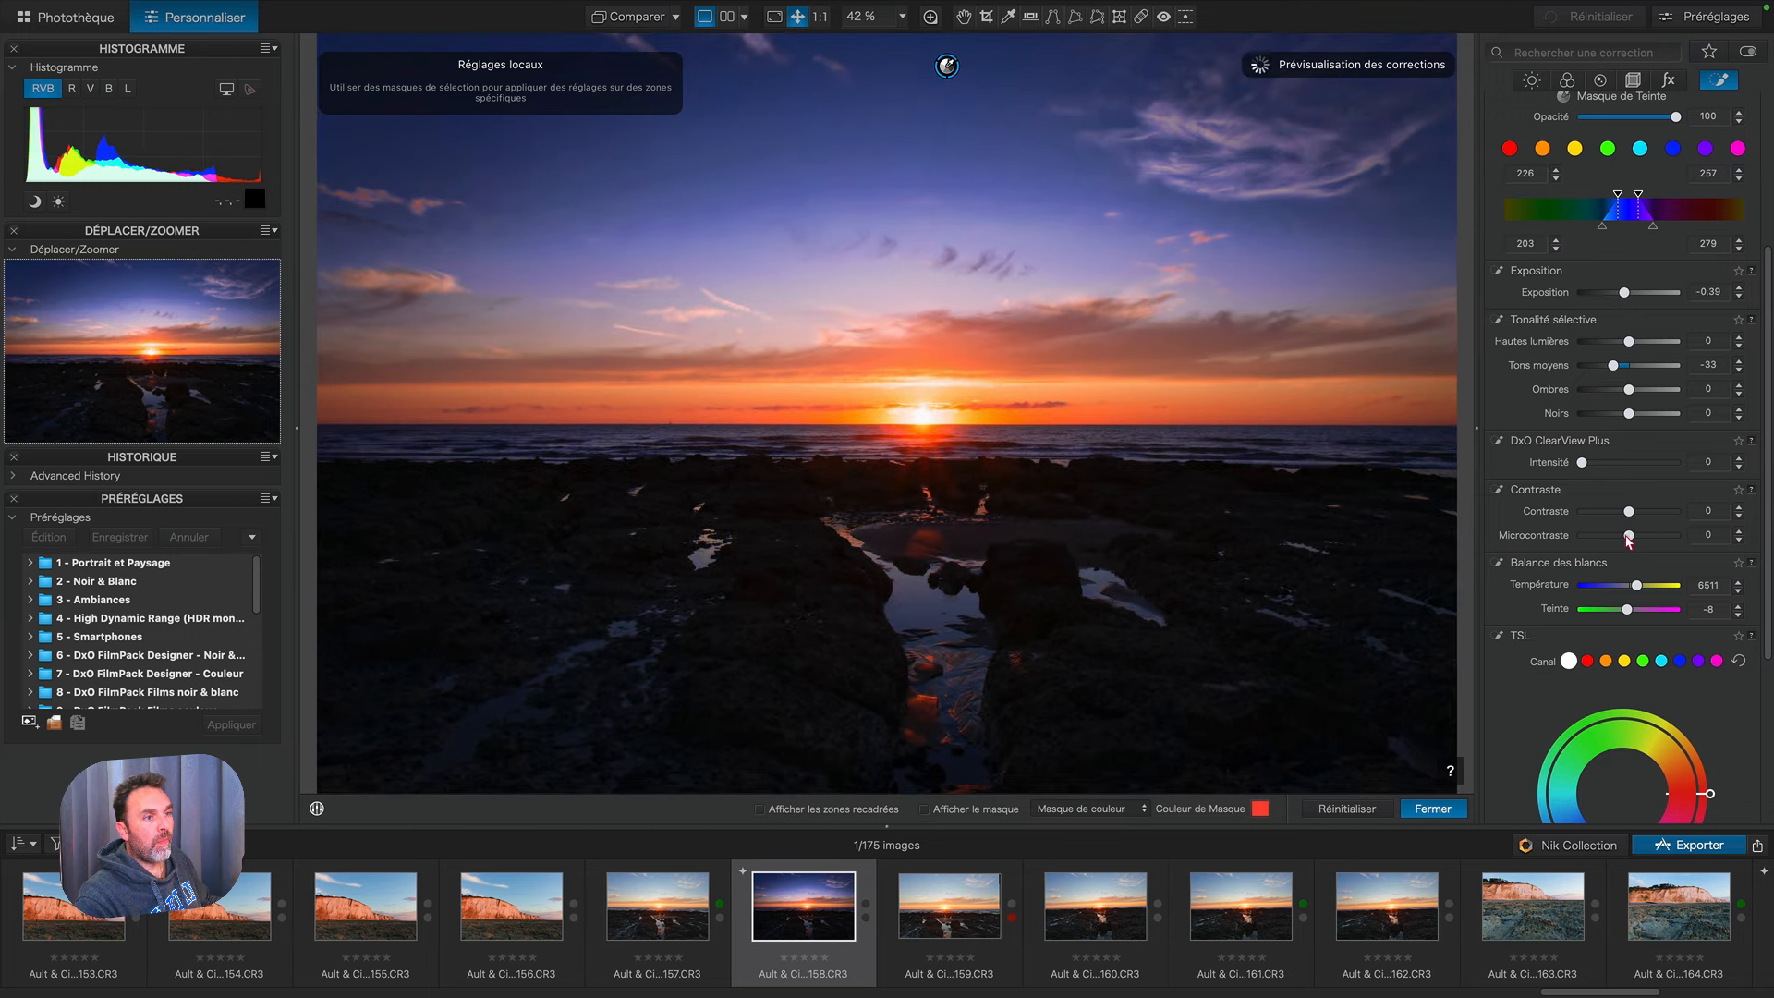
# Step: Try a slight hue shift on the mask's TSL colour wheel, reset it, and check the blur setting
pyautogui.scroll(-3, 1625, 660)
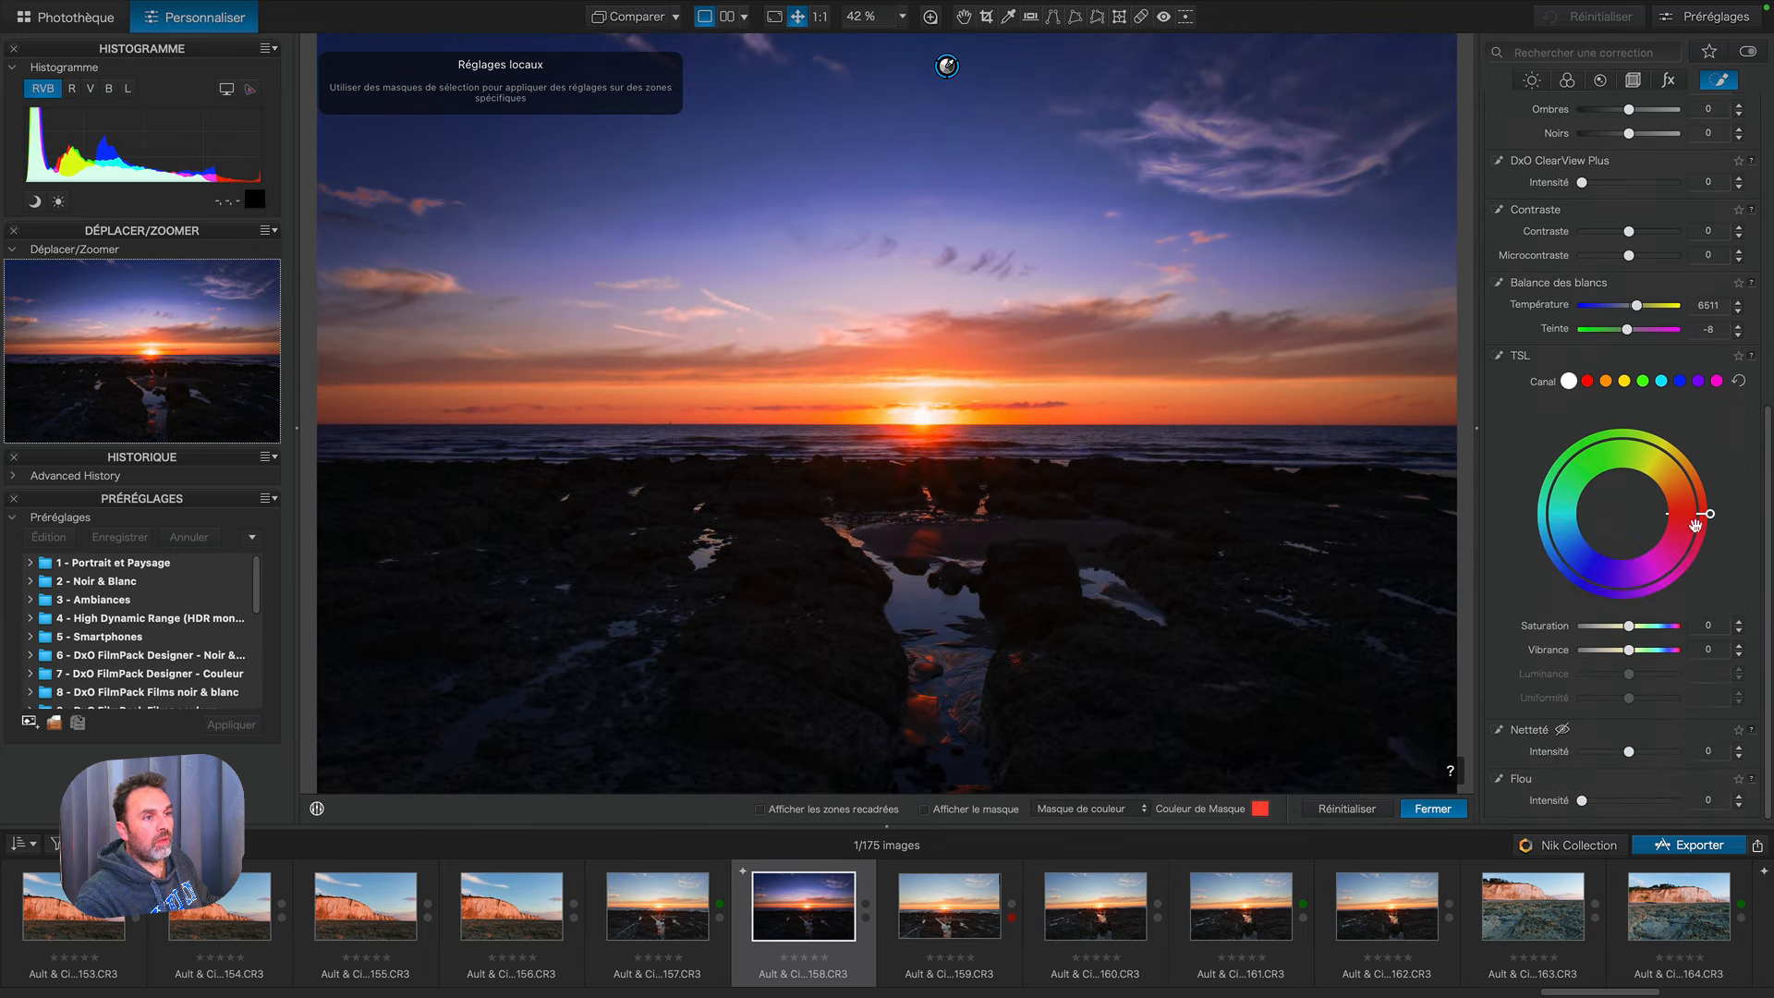
pyautogui.moveTo(1709, 515)
pyautogui.mouseDown()
pyautogui.moveTo(1670, 448)
pyautogui.moveTo(1694, 476)
pyautogui.moveTo(1677, 568)
pyautogui.moveTo(1709, 525)
pyautogui.mouseUp()
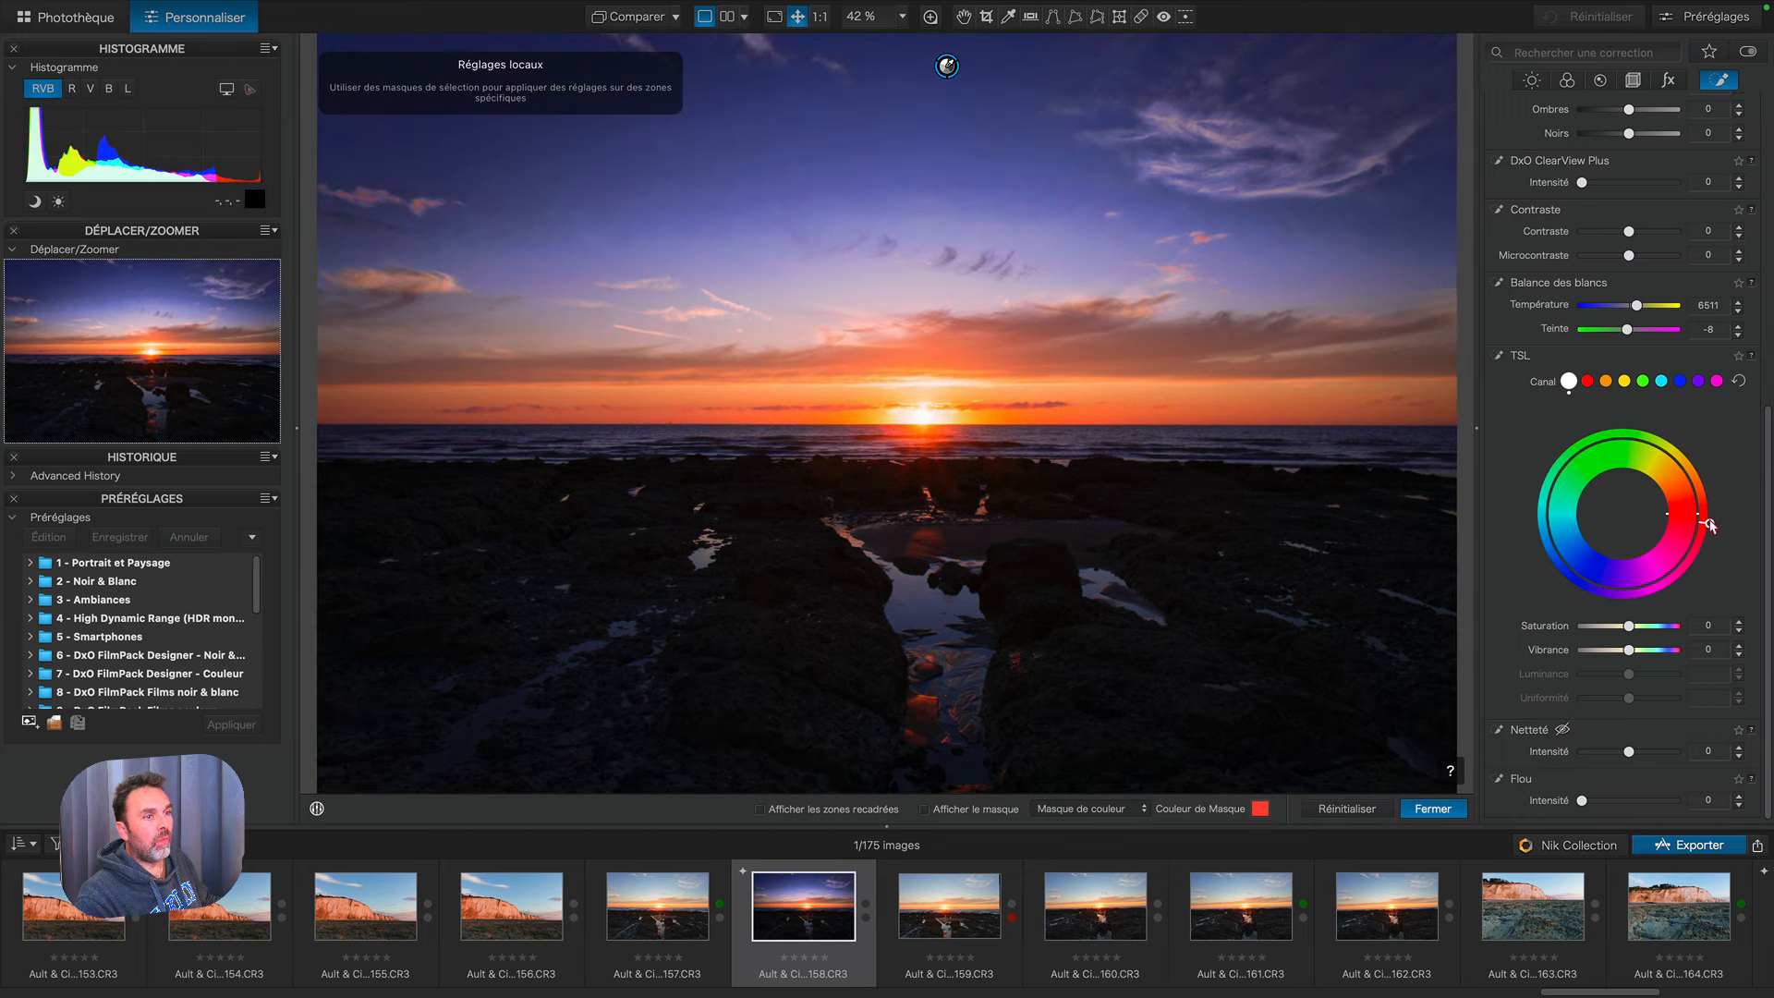
pyautogui.doubleClick(1709, 523)
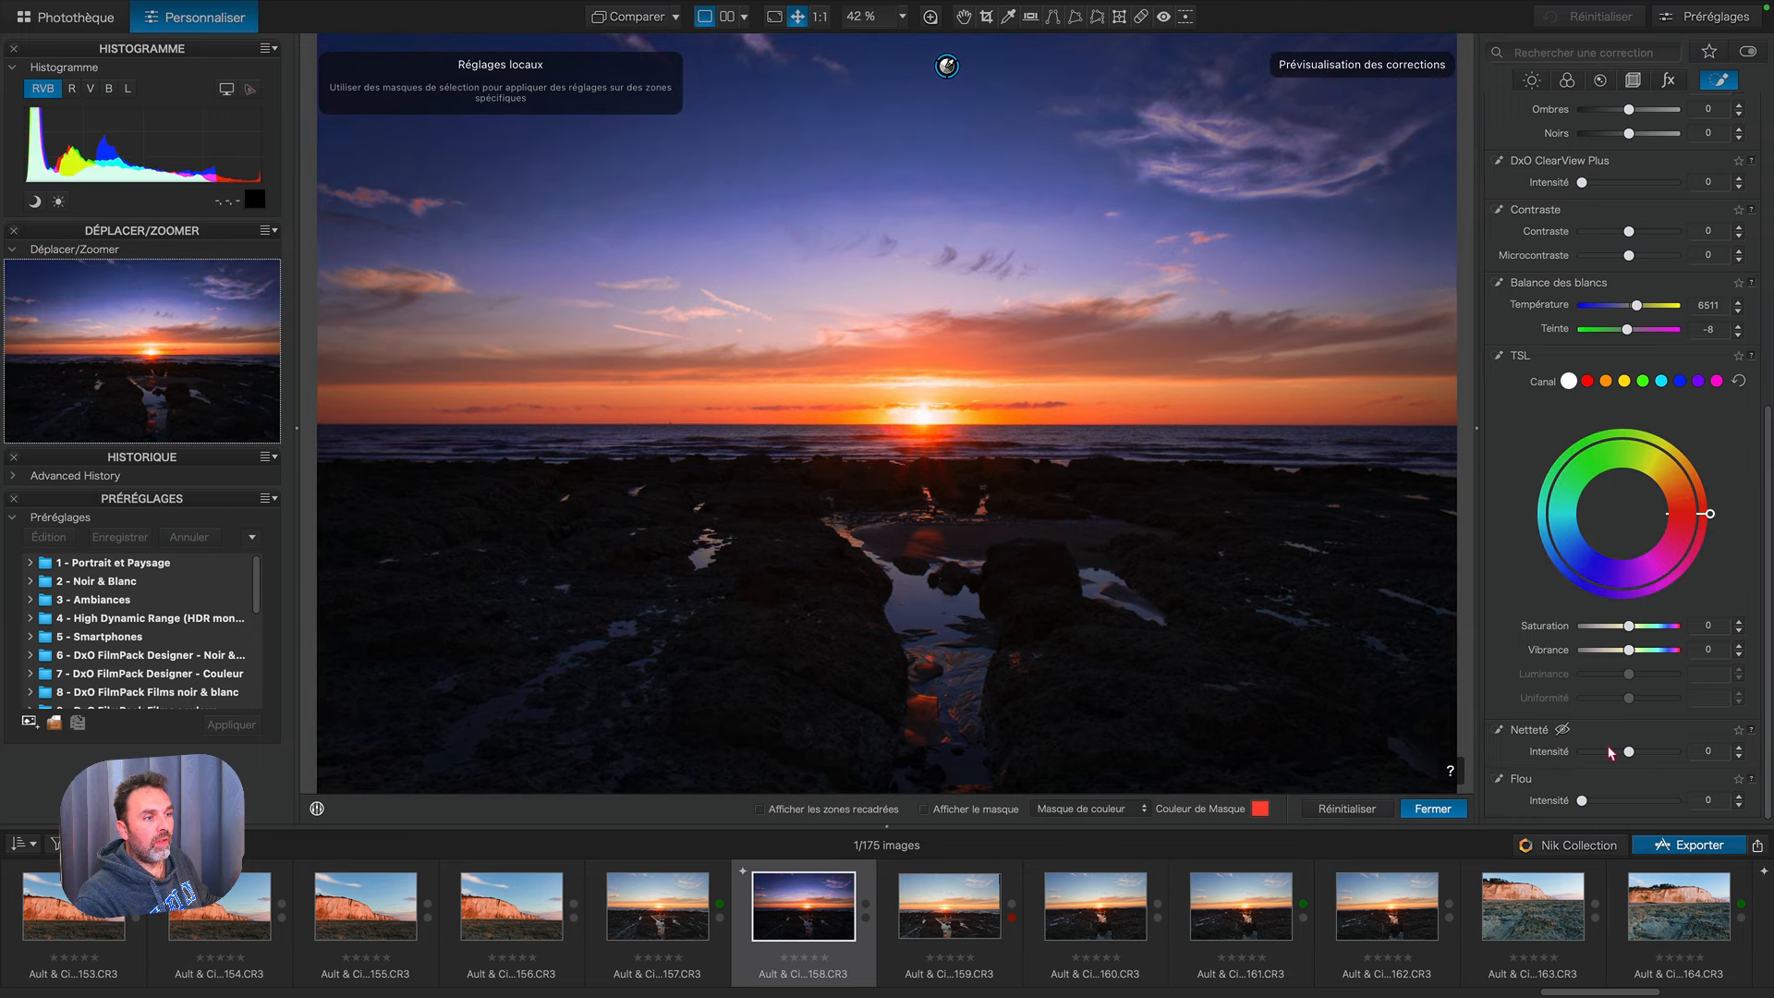
pyautogui.scroll(1, 1613, 756)
pyautogui.moveTo(1581, 803)
pyautogui.mouseDown()
pyautogui.moveTo(1655, 803)
pyautogui.moveTo(1582, 803)
pyautogui.mouseUp()
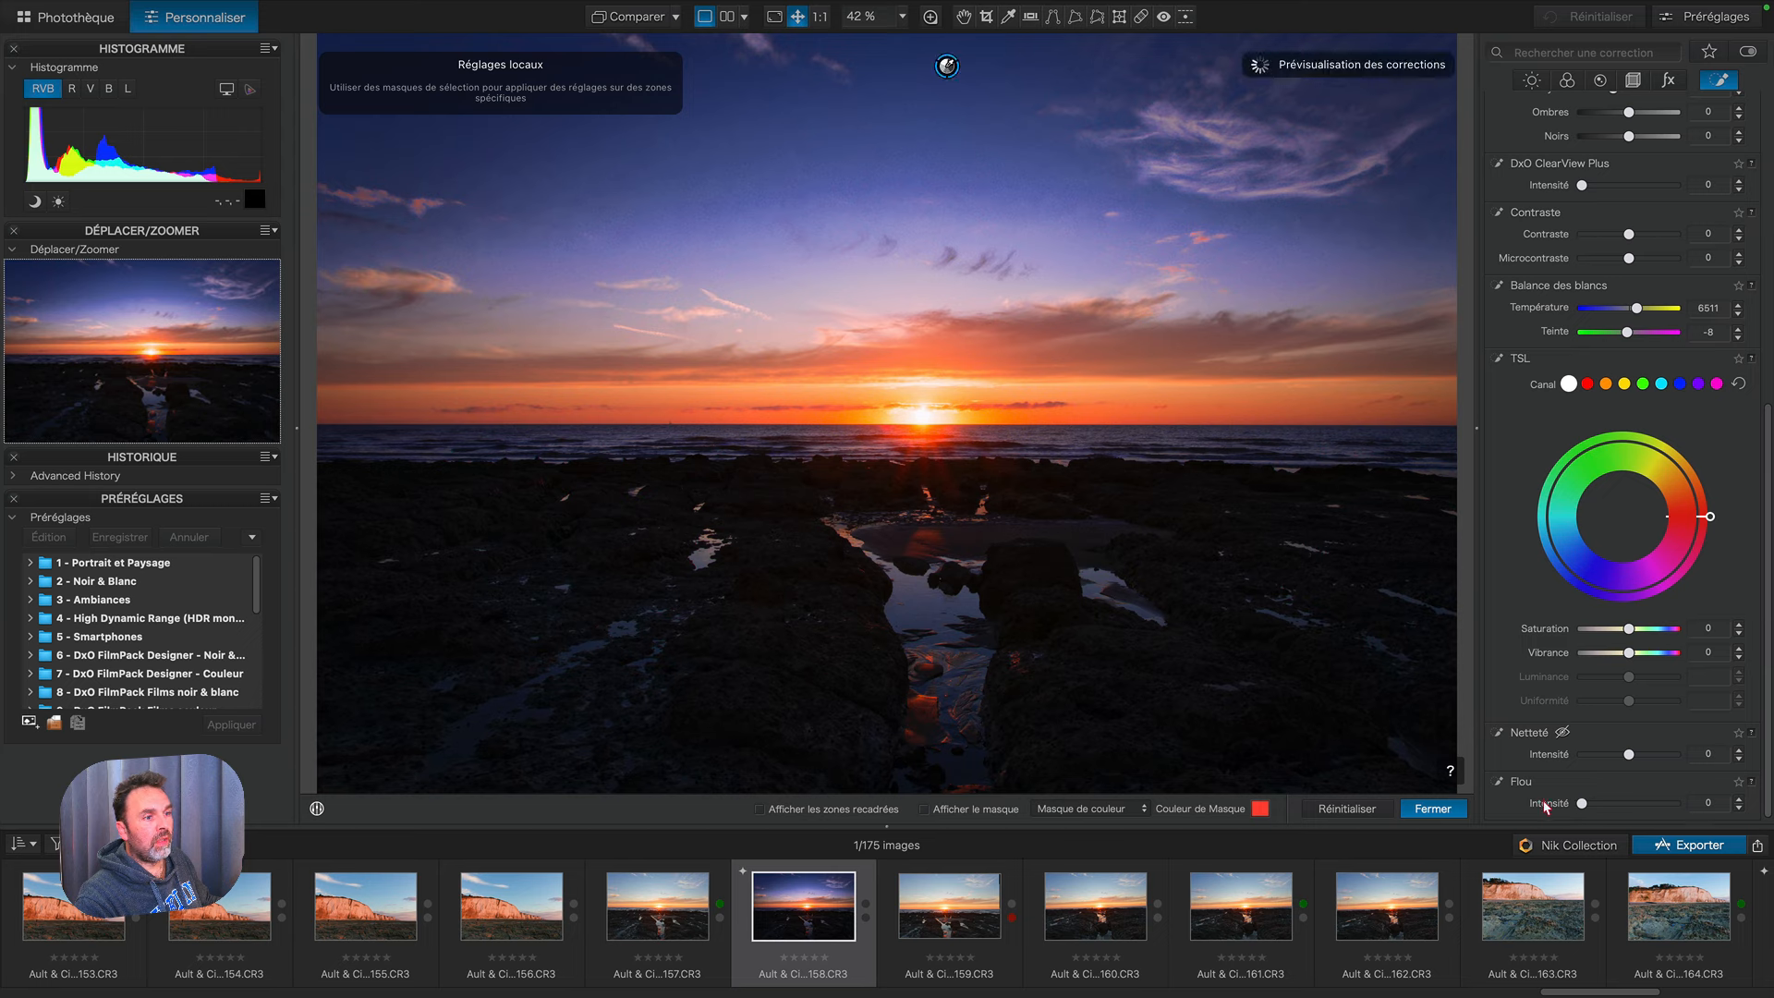
pyautogui.scroll(5, 1561, 606)
pyautogui.scroll(2, 1560, 607)
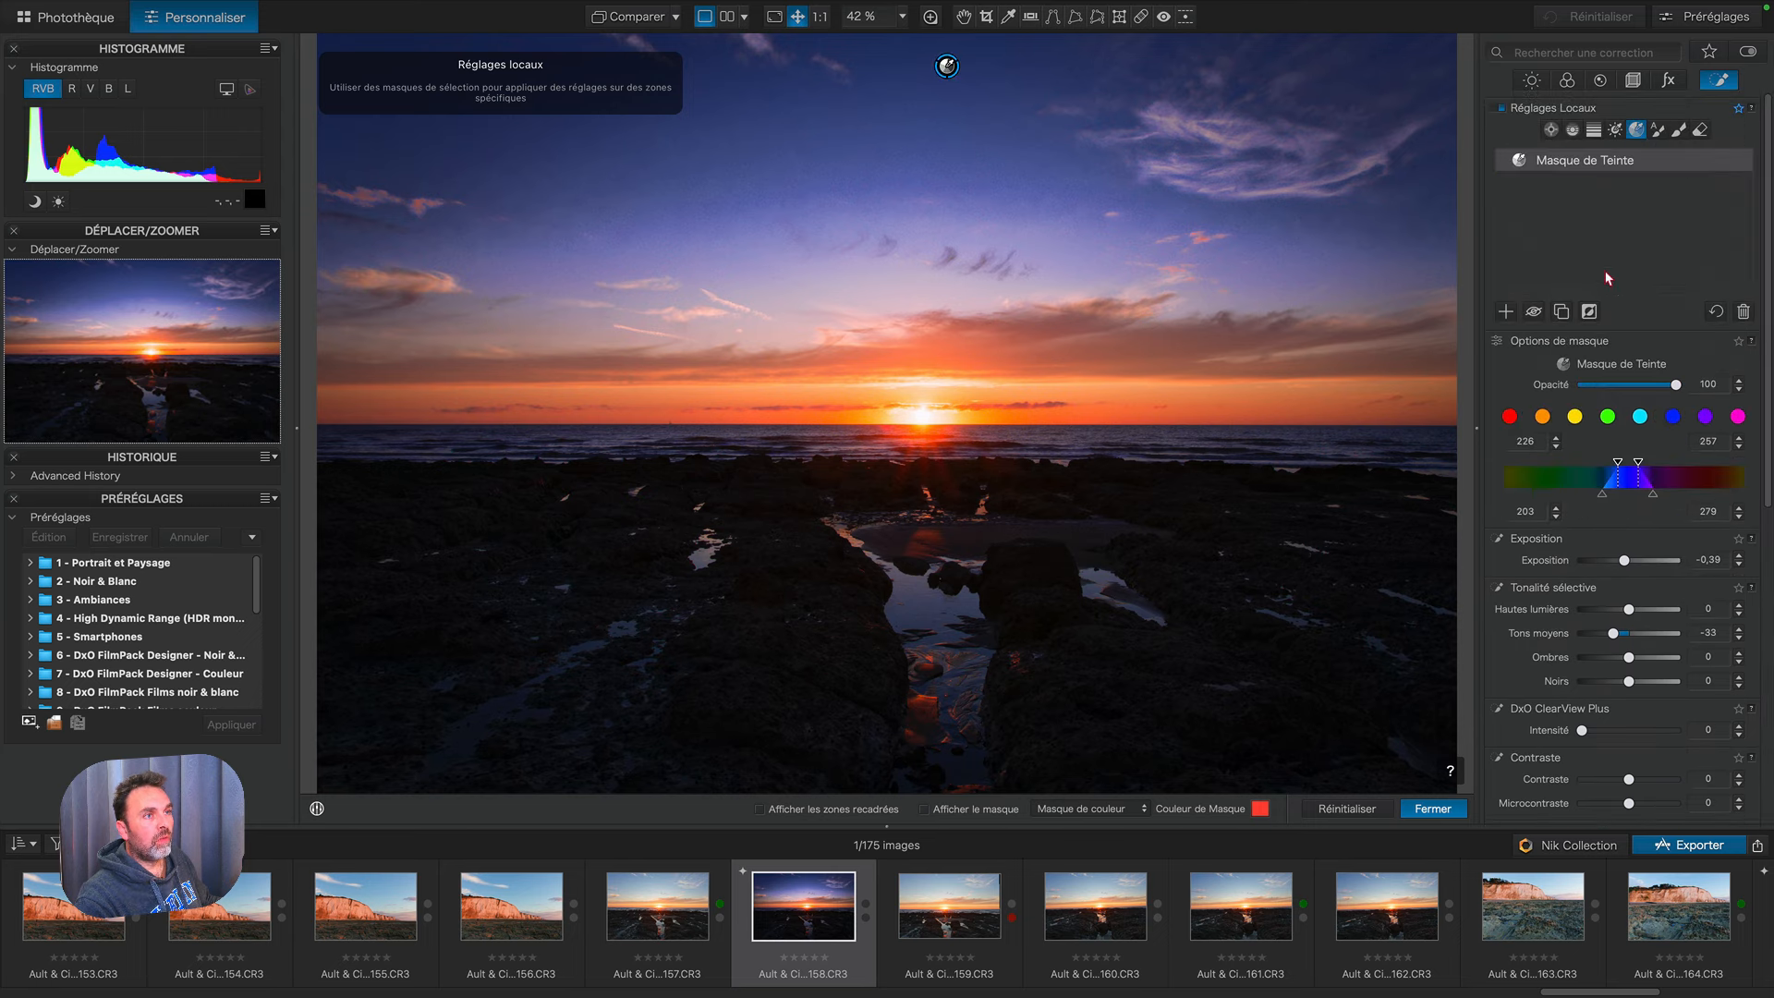
# Step: Switch the hue mask to the red tones and adjust the outer limits of its hue range
pyautogui.moveTo(1631, 171)
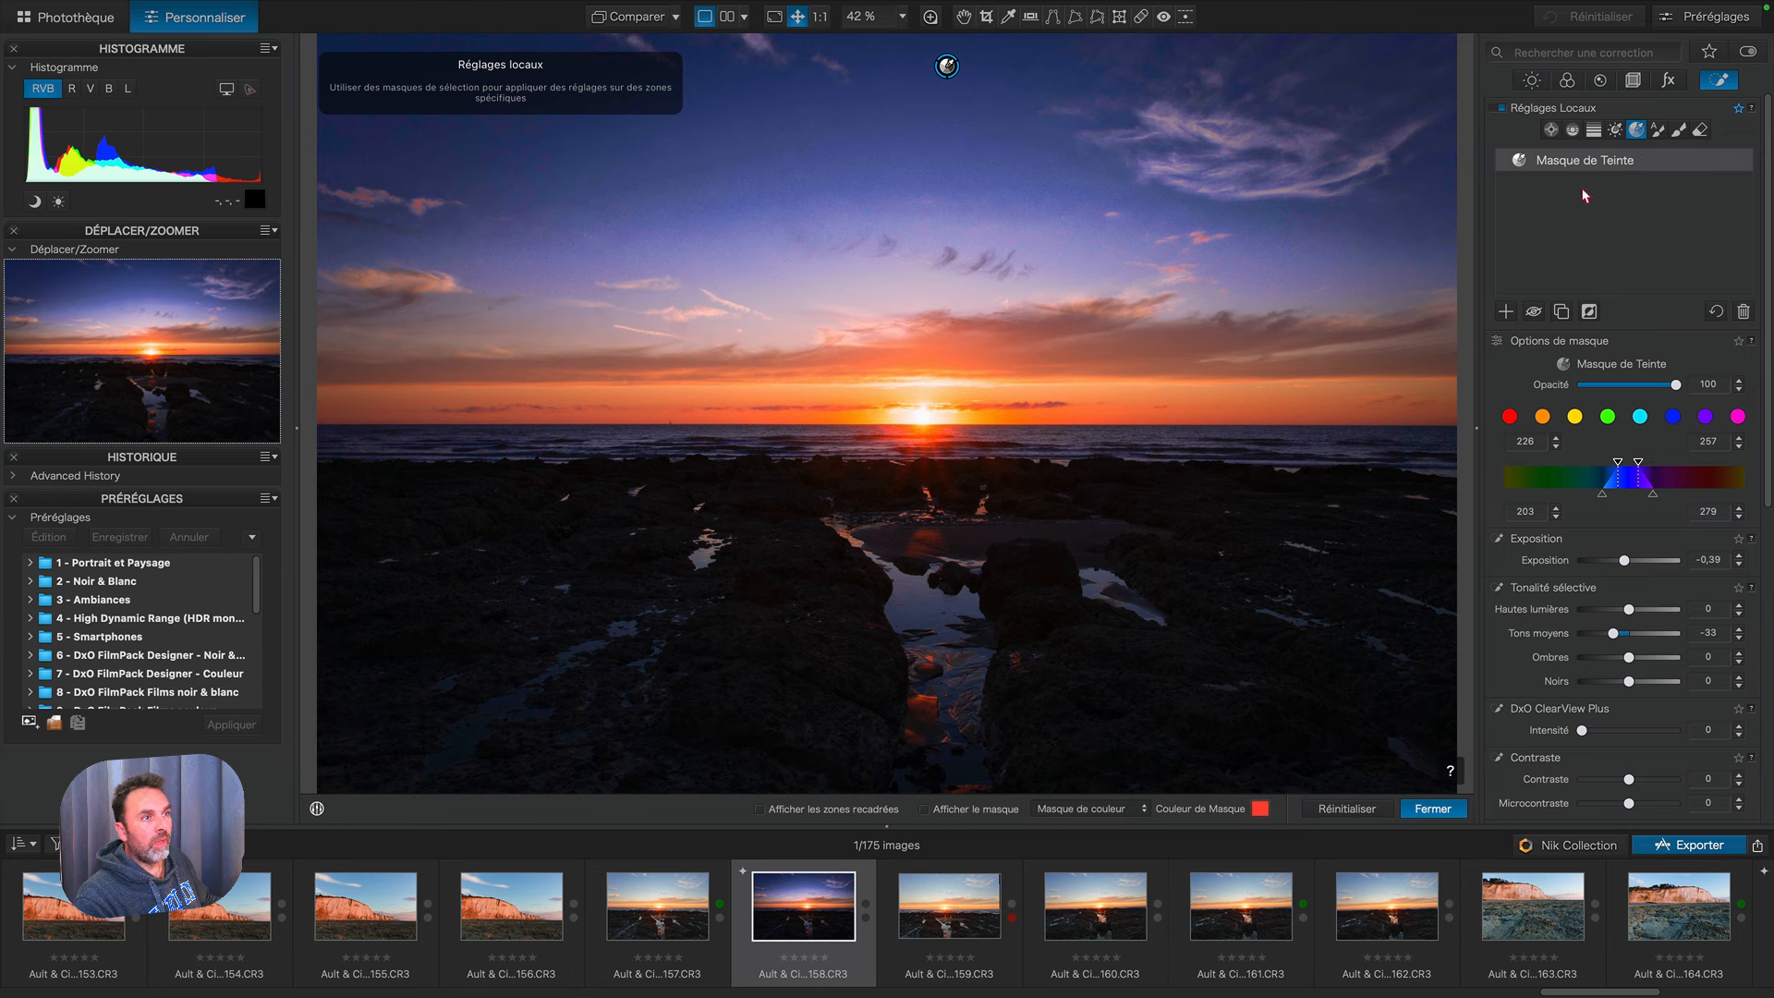
pyautogui.moveTo(1574, 170)
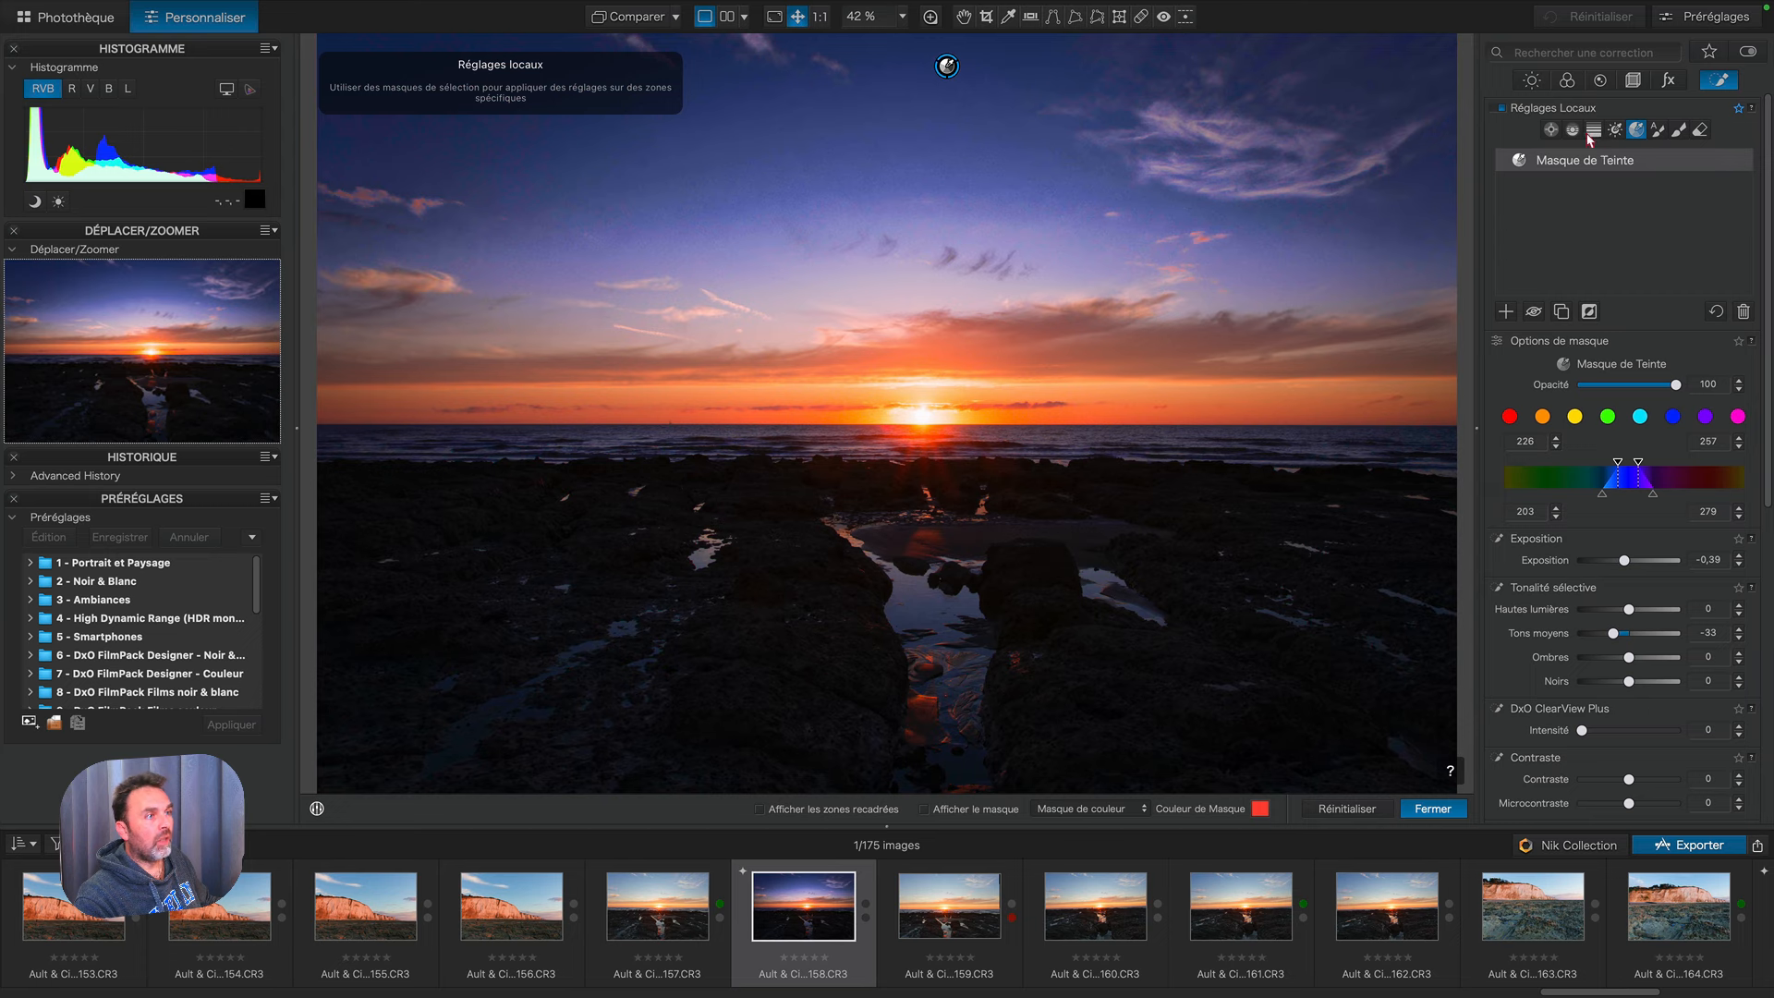
pyautogui.click(1510, 417)
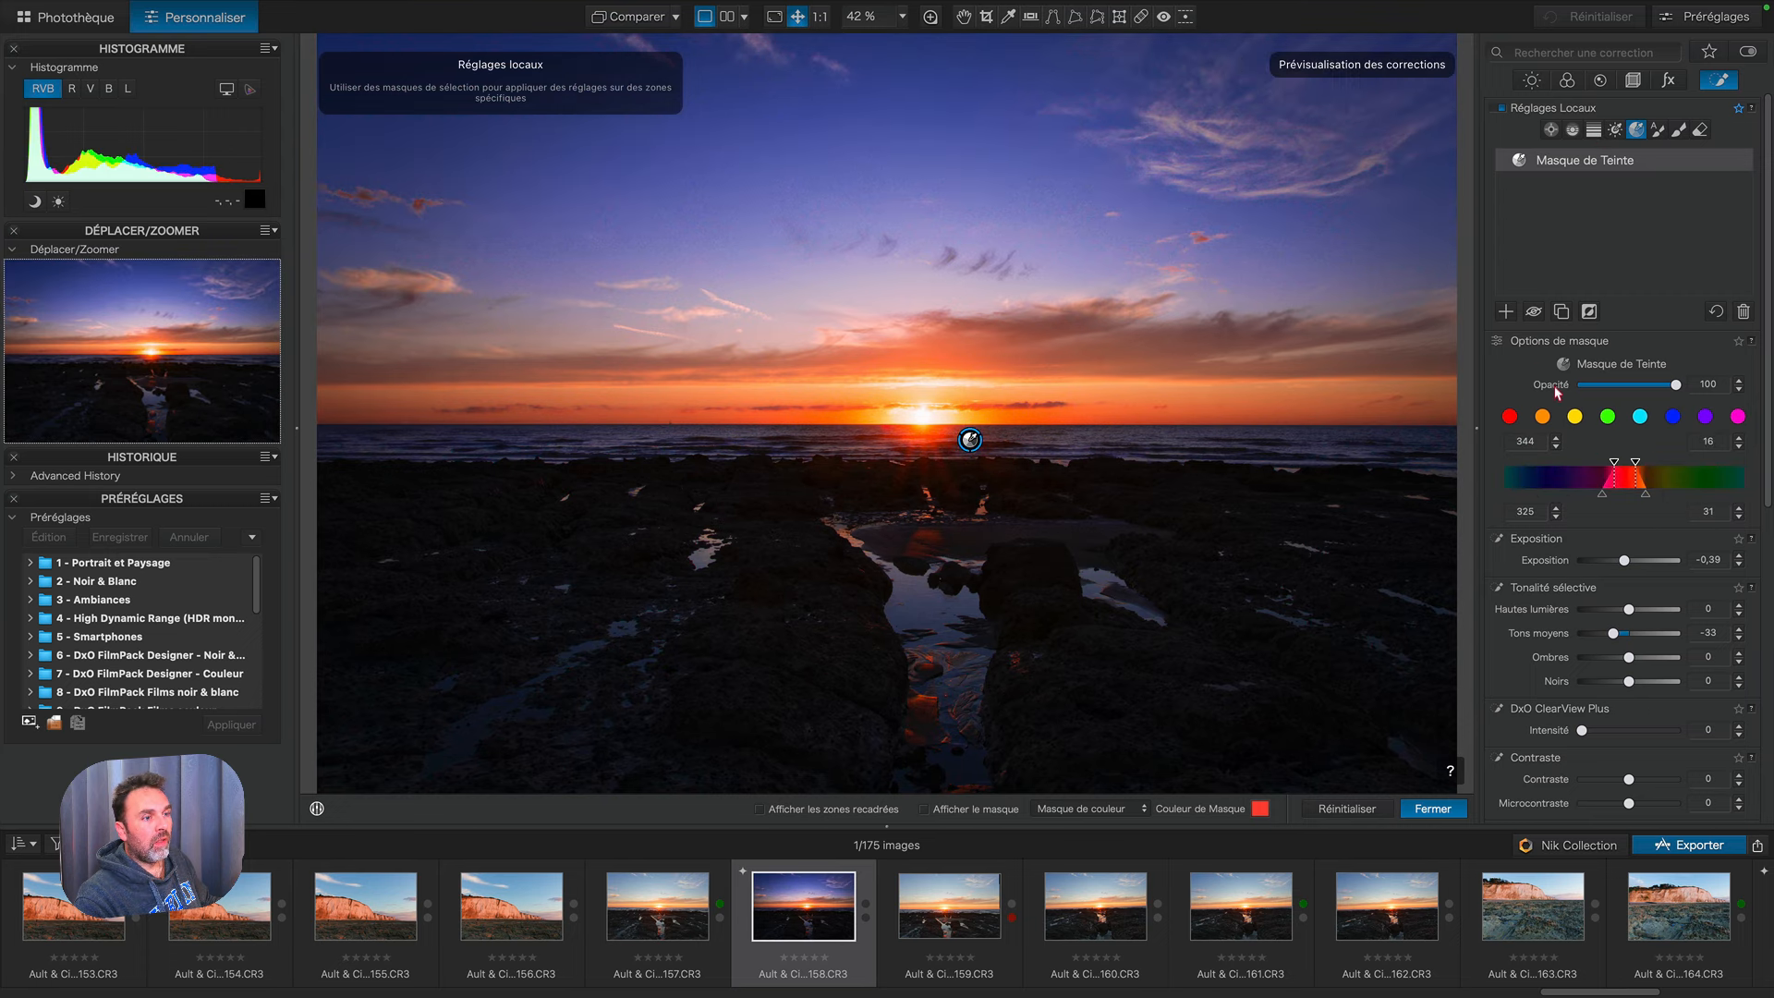
pyautogui.scroll(-5, 1580, 555)
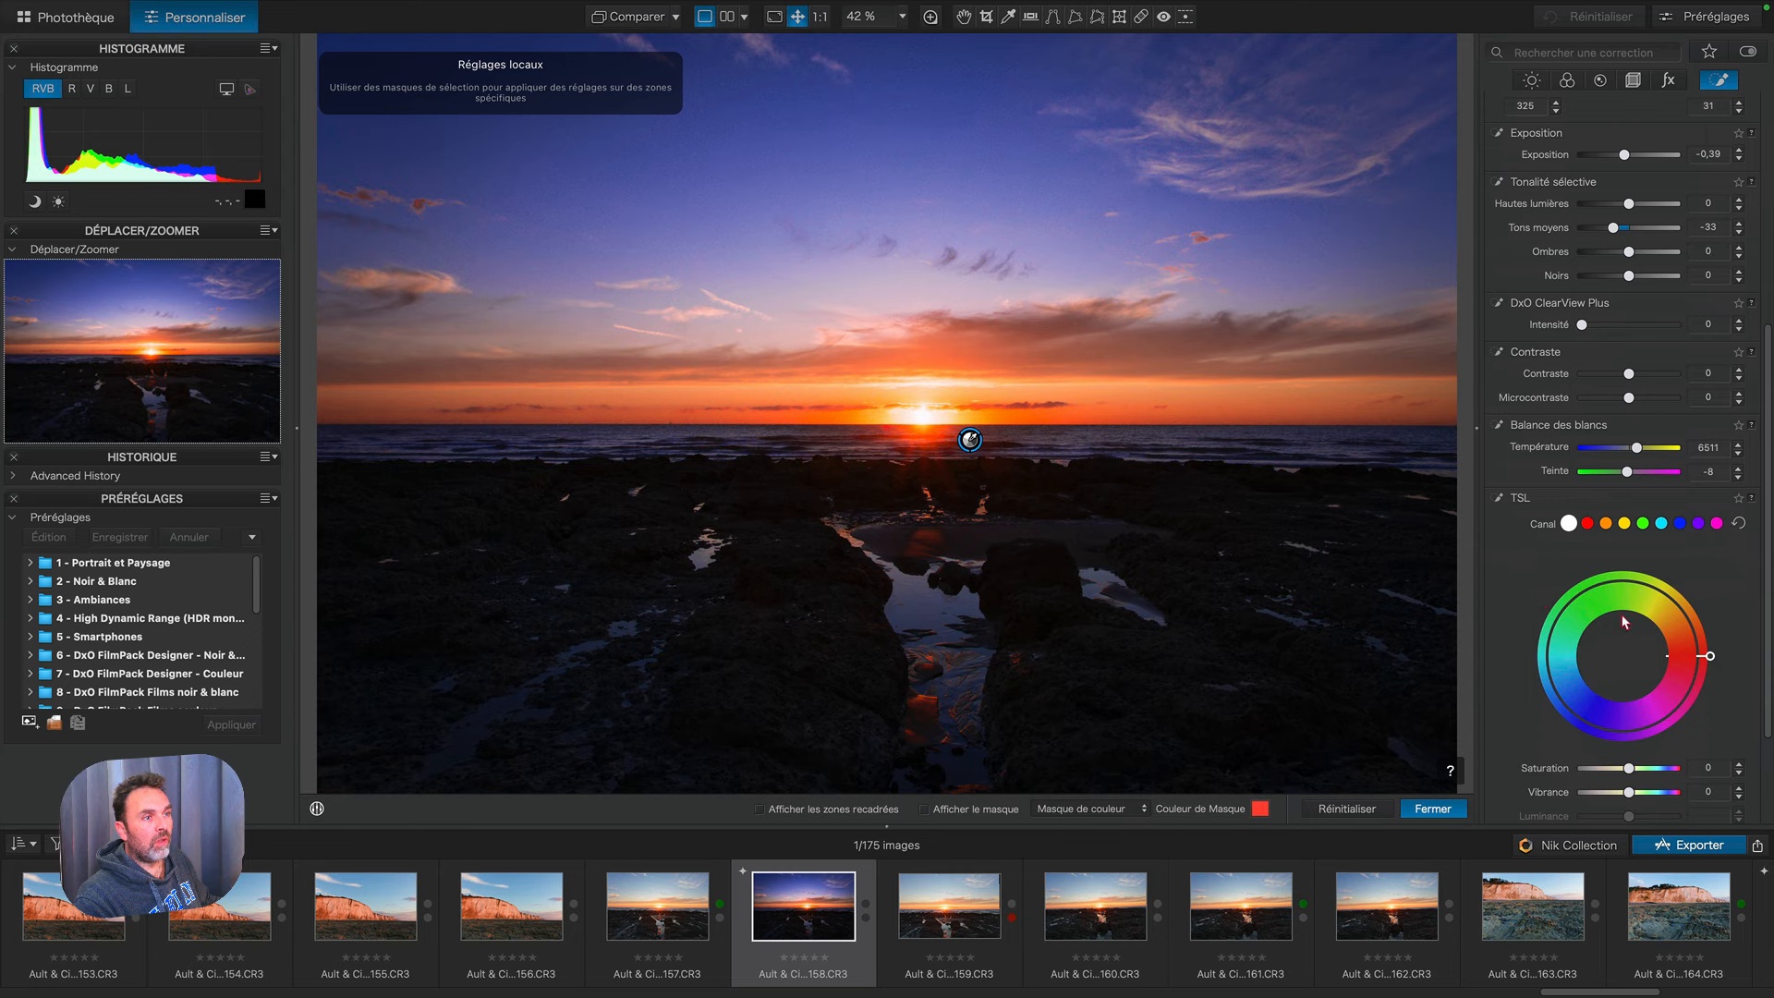
pyautogui.scroll(5, 1628, 736)
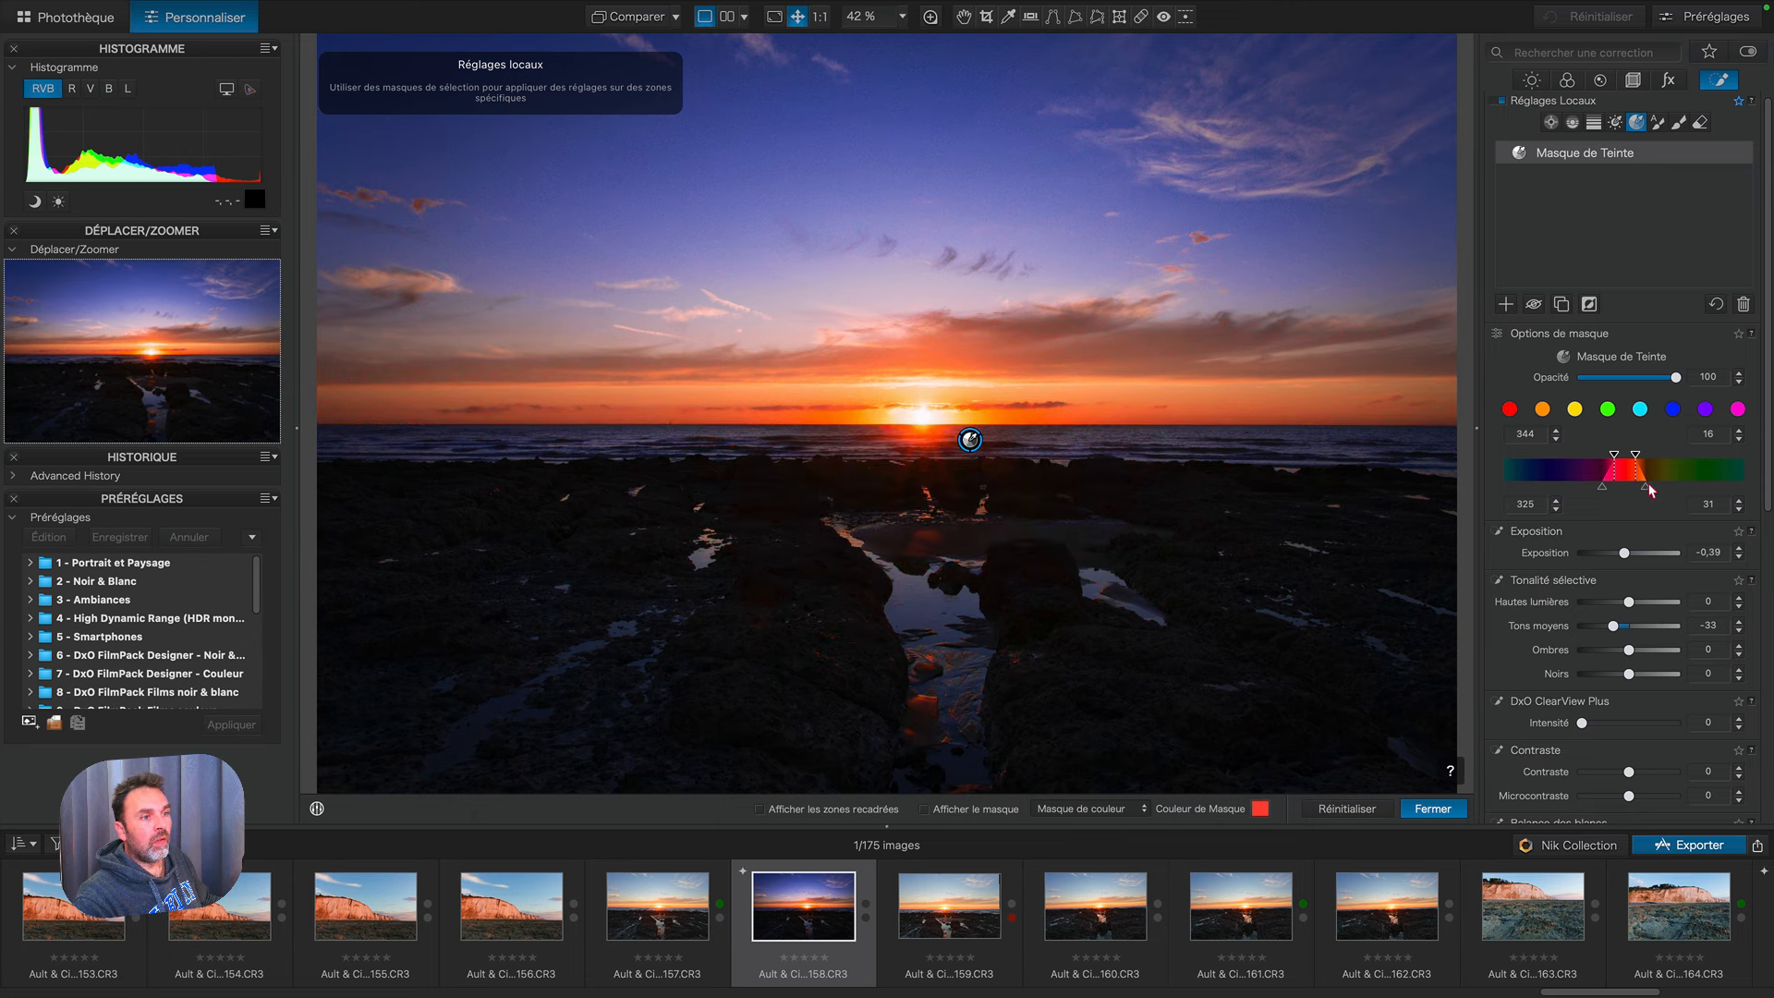
pyautogui.moveTo(1651, 491); pyautogui.dragTo(1600, 490)
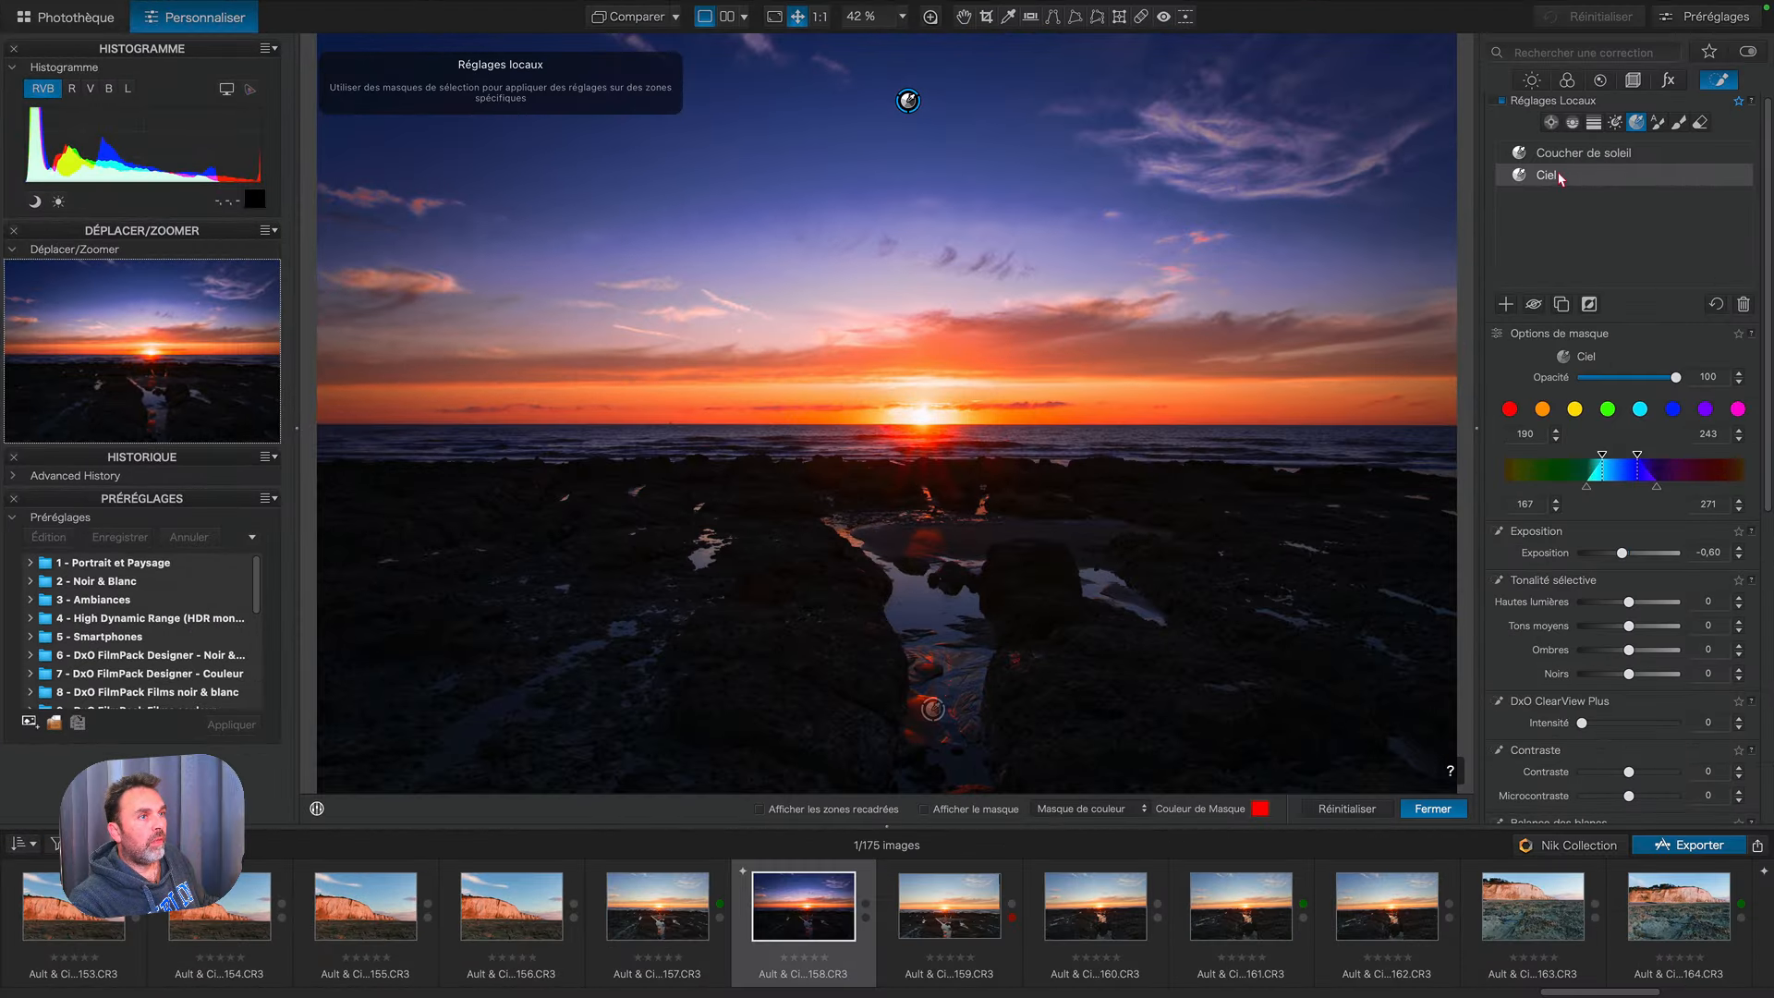
# Step: Examine the areas covered by the Ciel and Coucher de soleil masks in turn
pyautogui.doubleClick(1561, 174)
pyautogui.click(1648, 154)
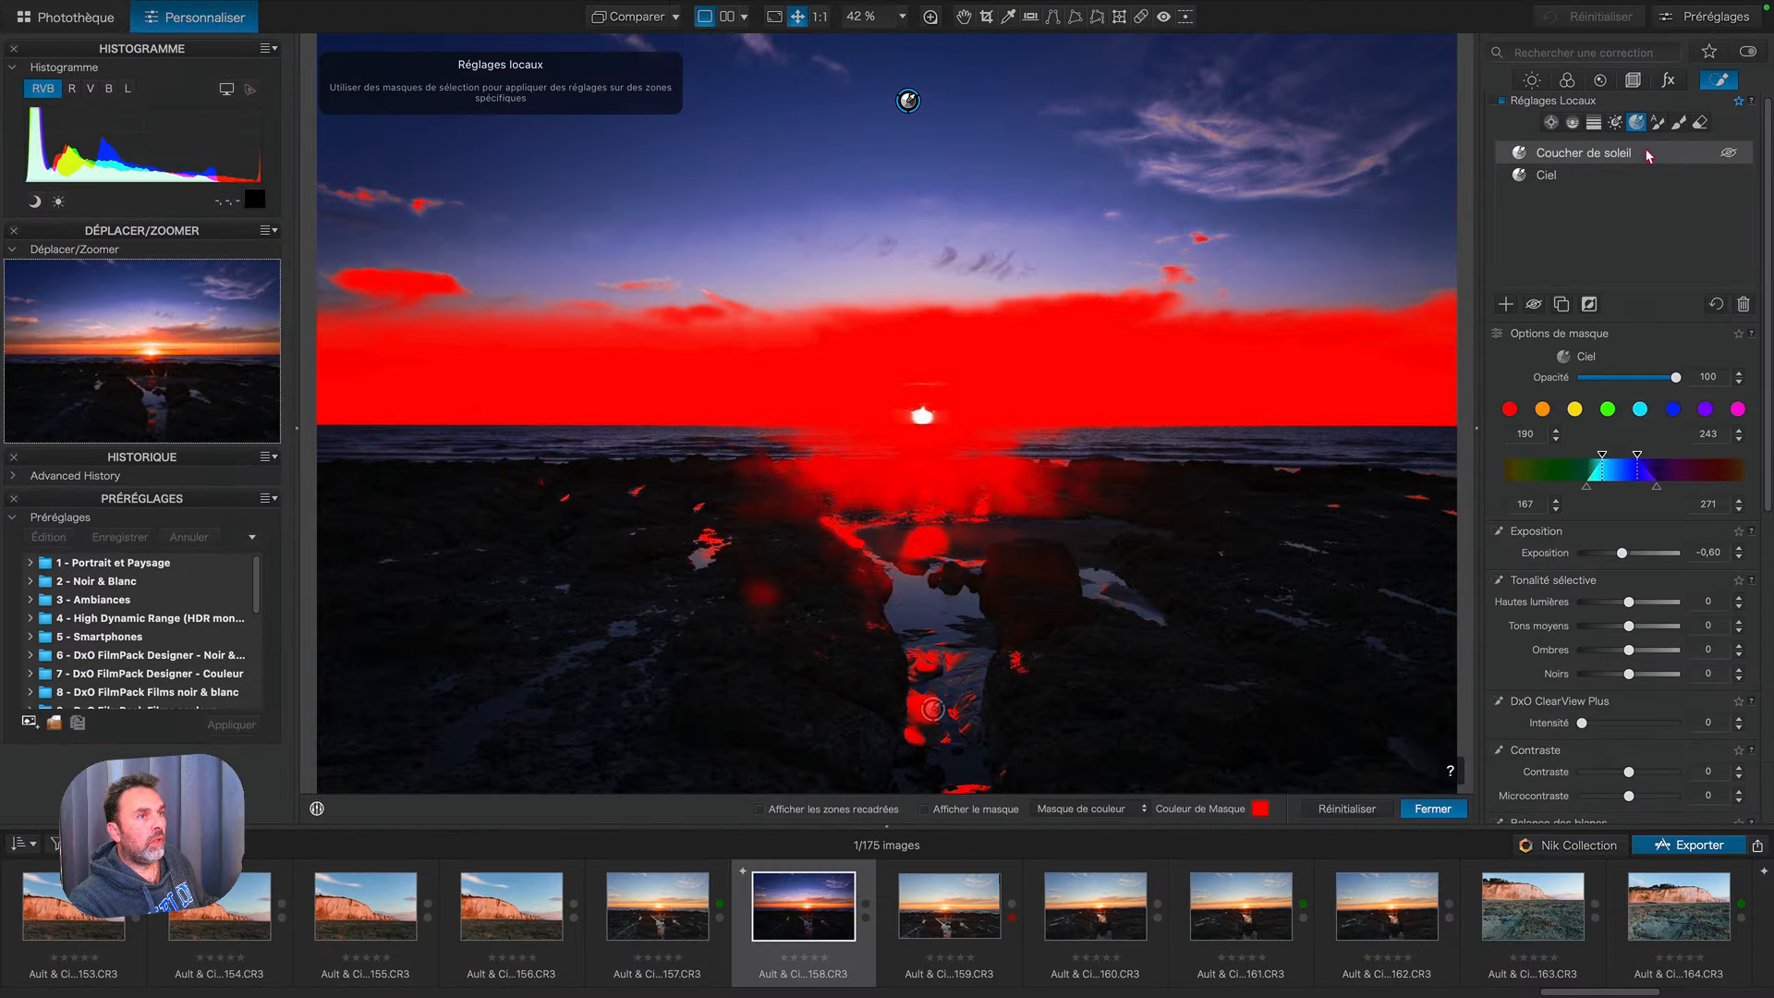
pyautogui.click(1608, 180)
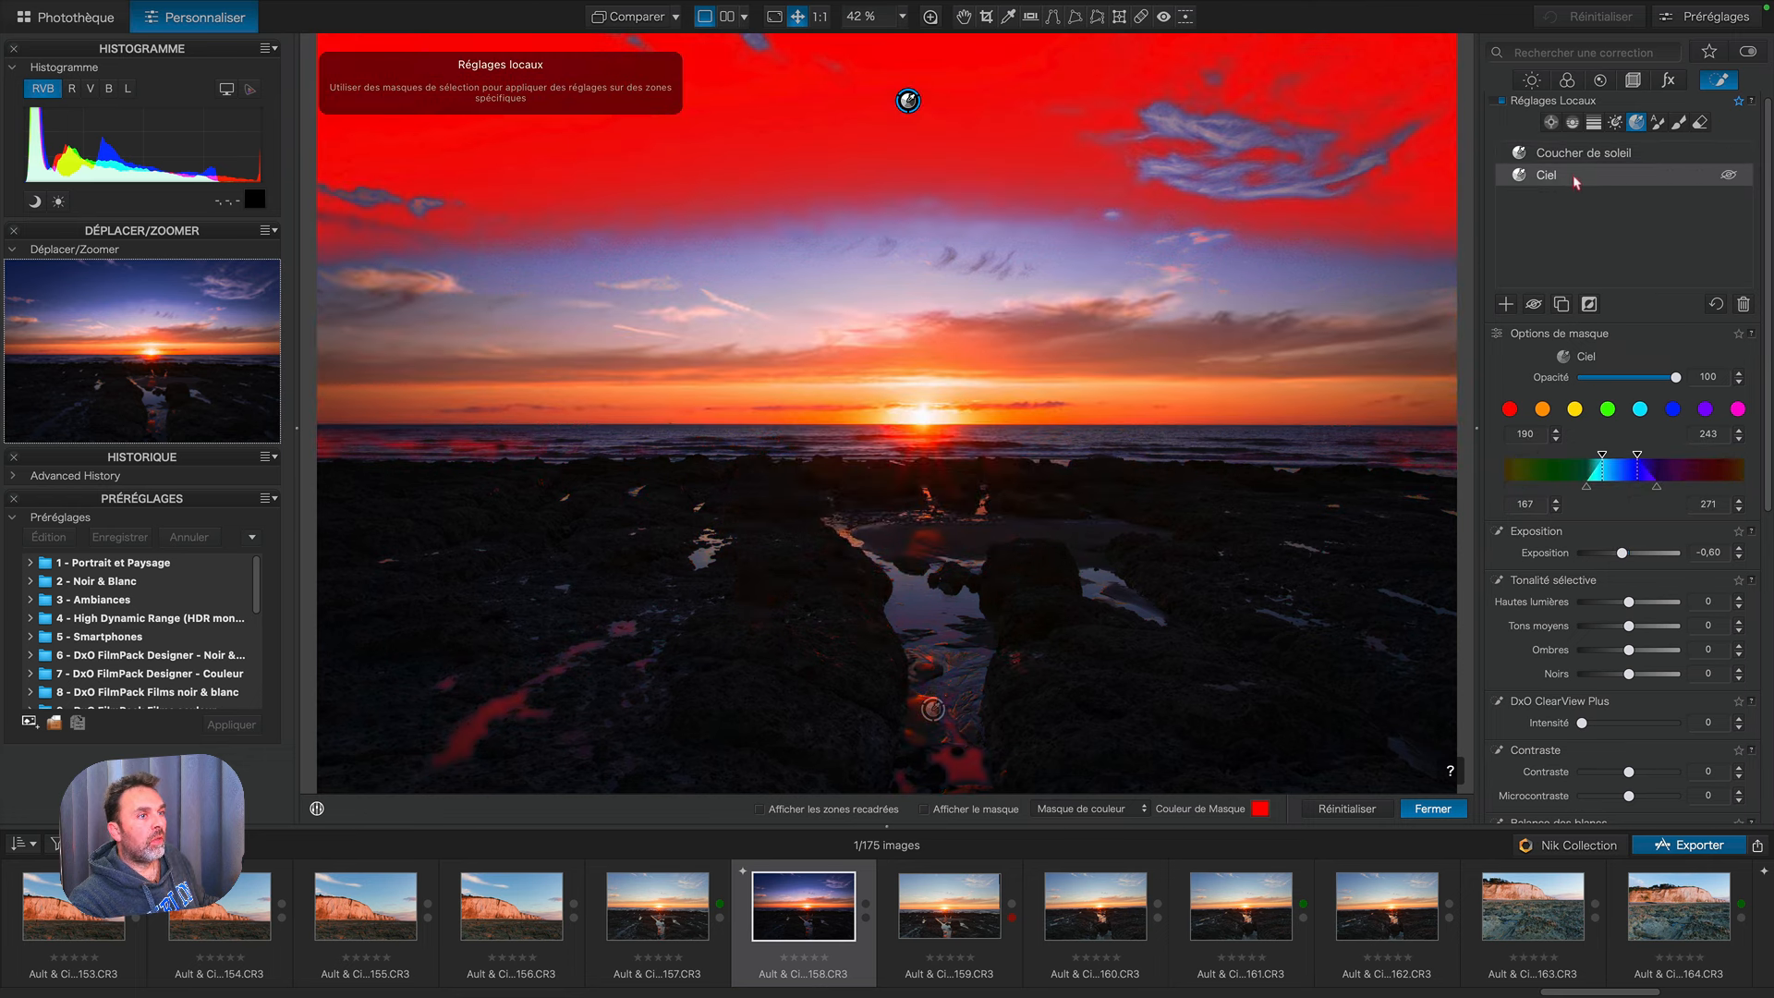
# Step: Set the outer hue limits of the Coucher de soleil mask to 283 and 122
pyautogui.click(1645, 157)
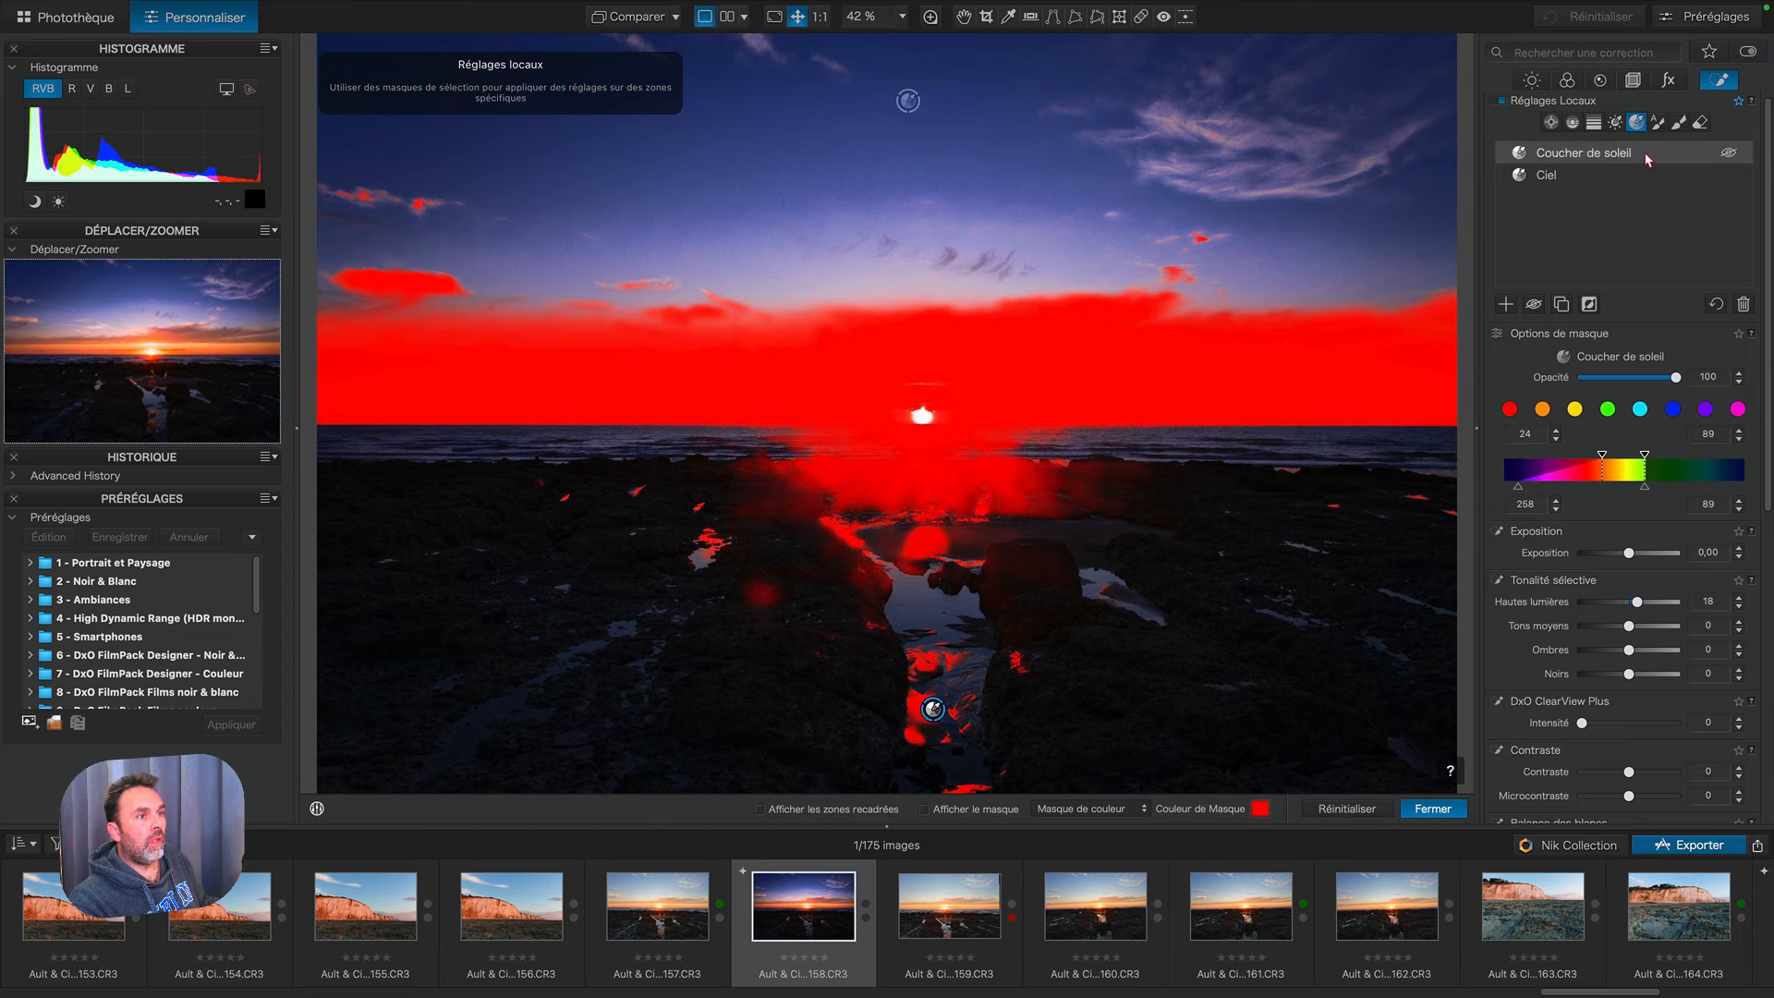
pyautogui.moveTo(1646, 490); pyautogui.dragTo(1667, 488)
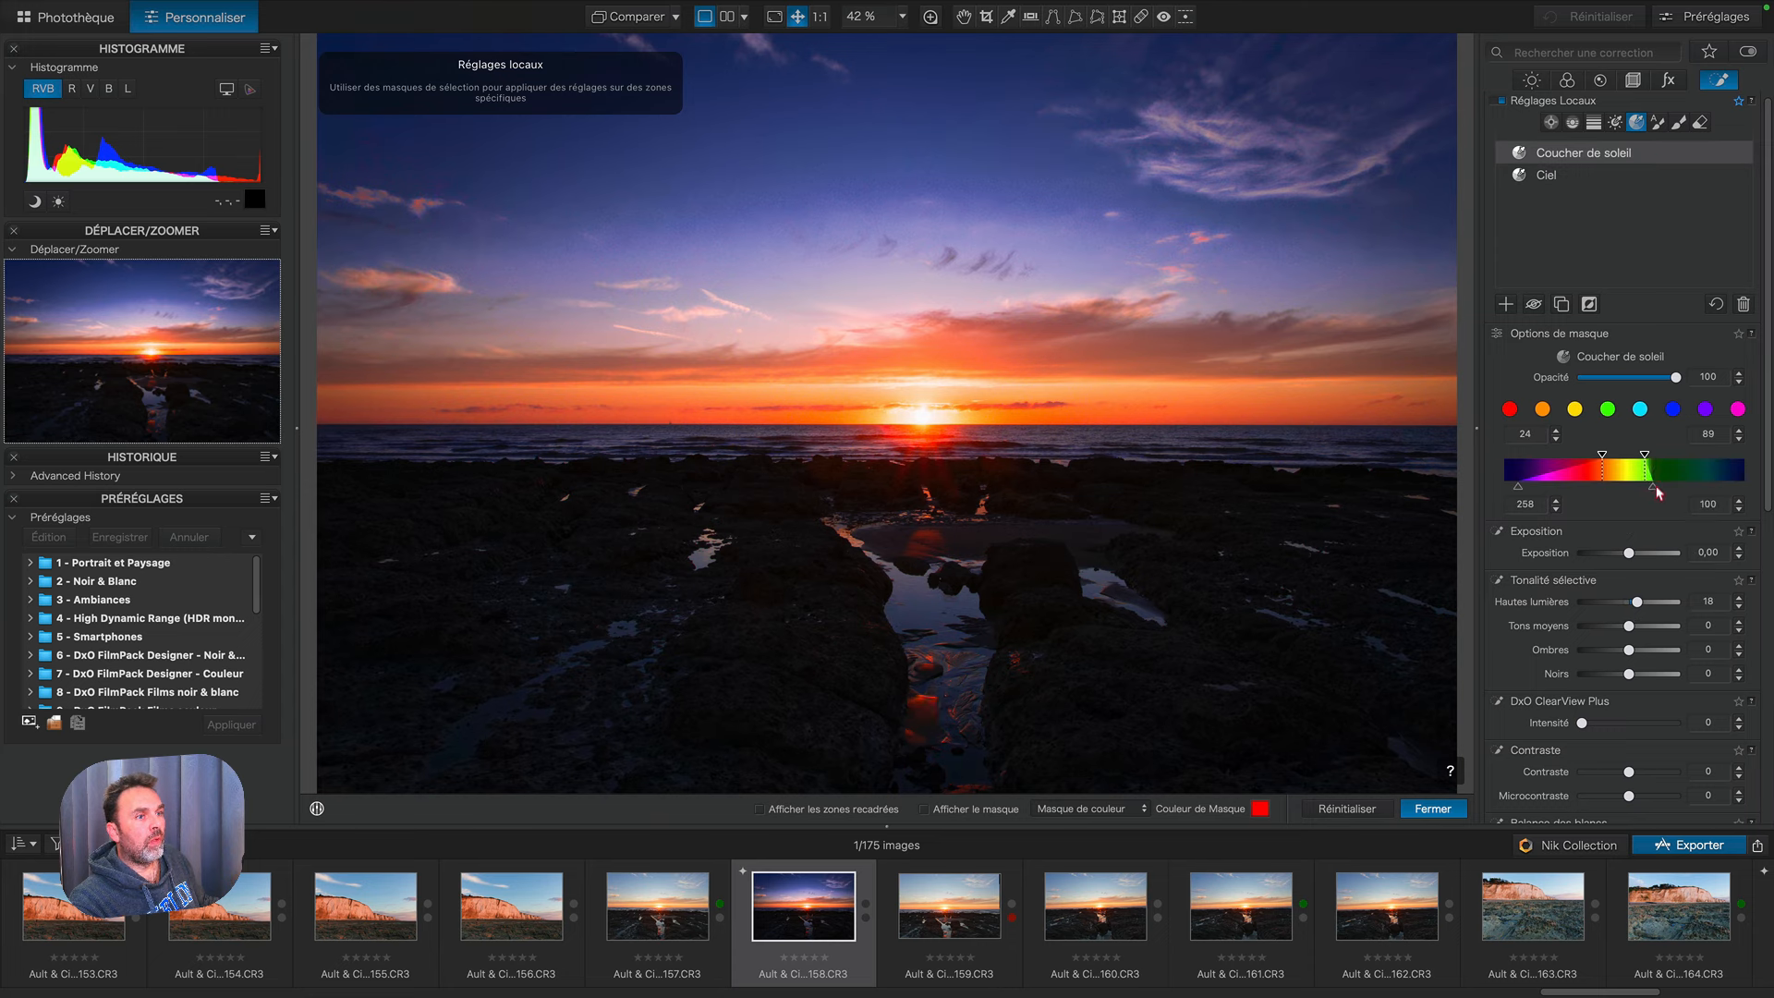
pyautogui.moveTo(1526, 492); pyautogui.dragTo(1541, 492)
pyautogui.scroll(1, 1607, 515)
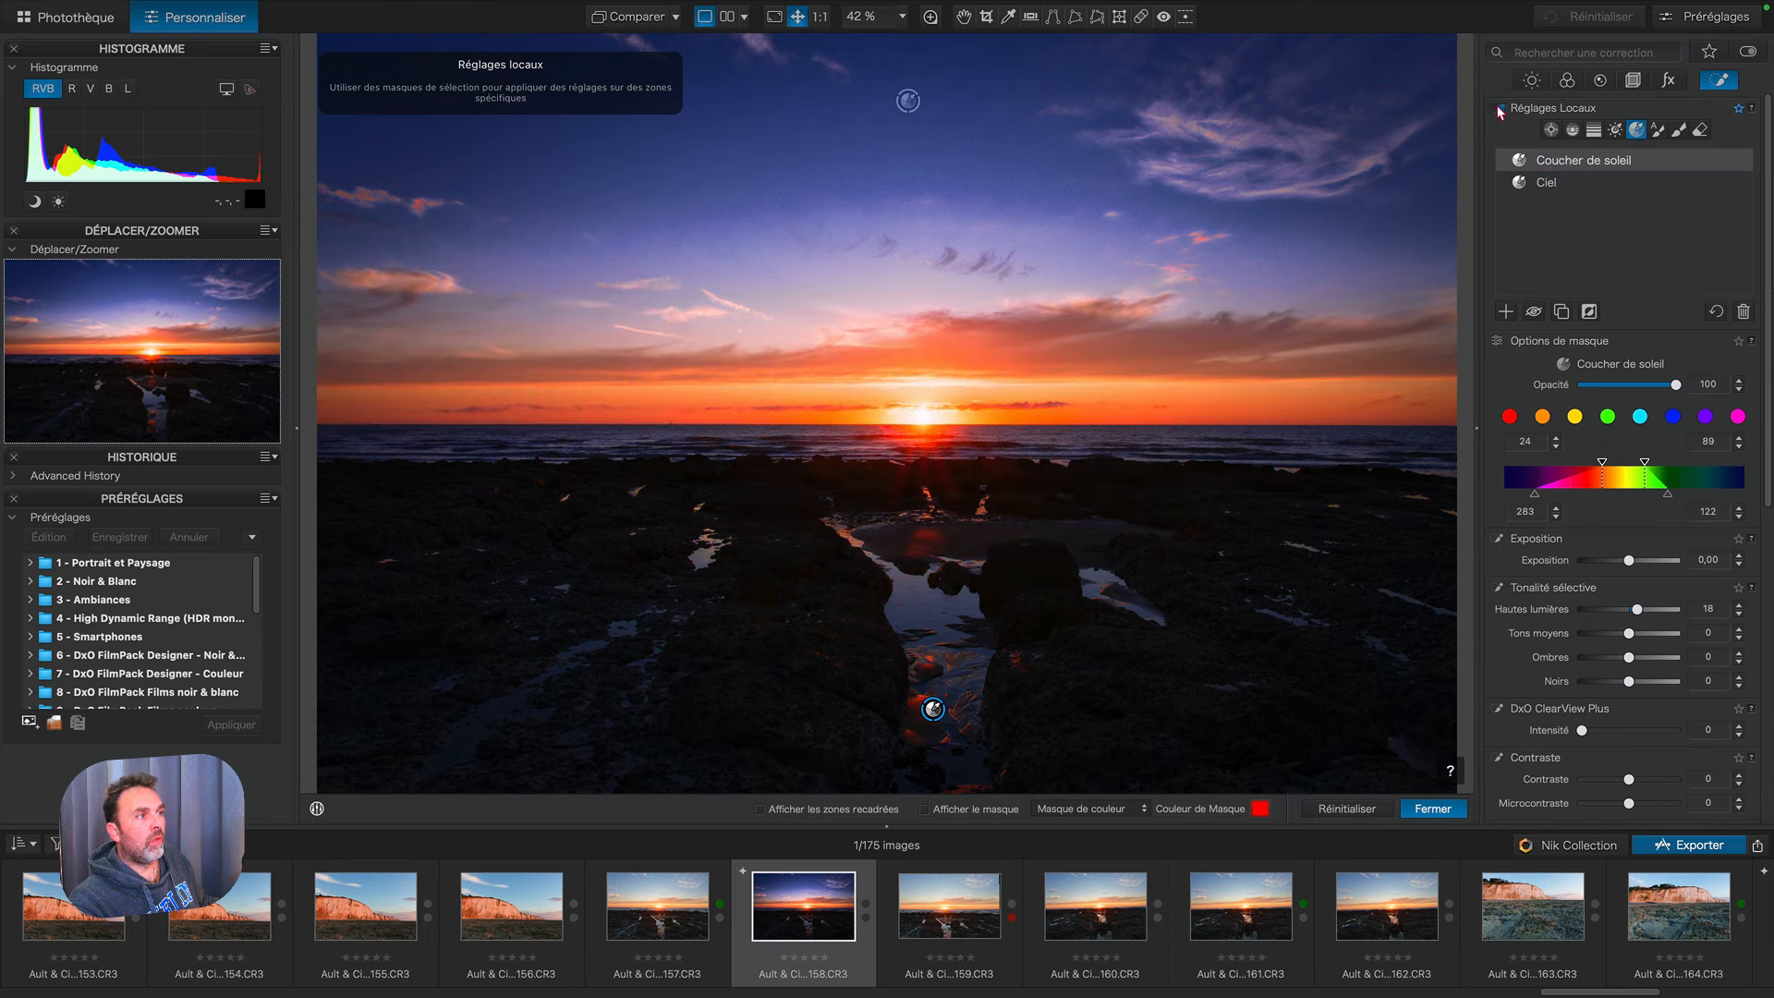
# Step: Compare the photo with and without the local adjustments and review the Coucher de soleil mask's correction settings
pyautogui.click(1499, 109)
pyautogui.click(1498, 109)
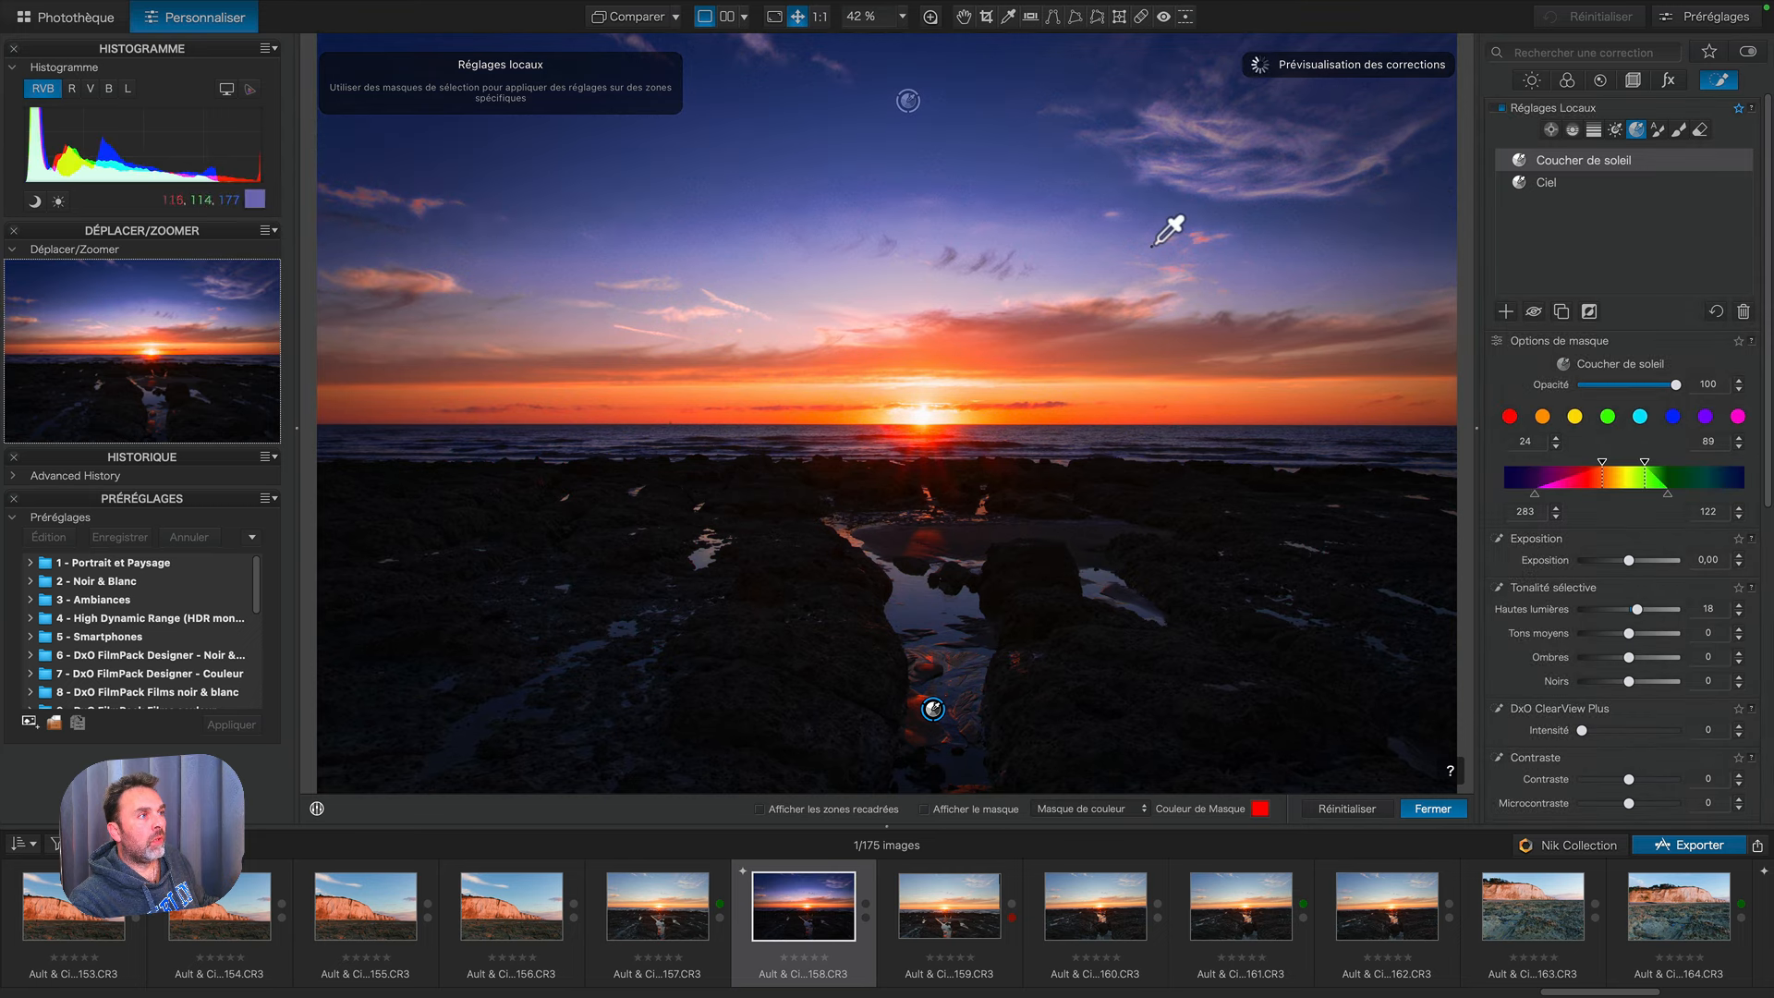
pyautogui.click(1500, 108)
pyautogui.click(1500, 108)
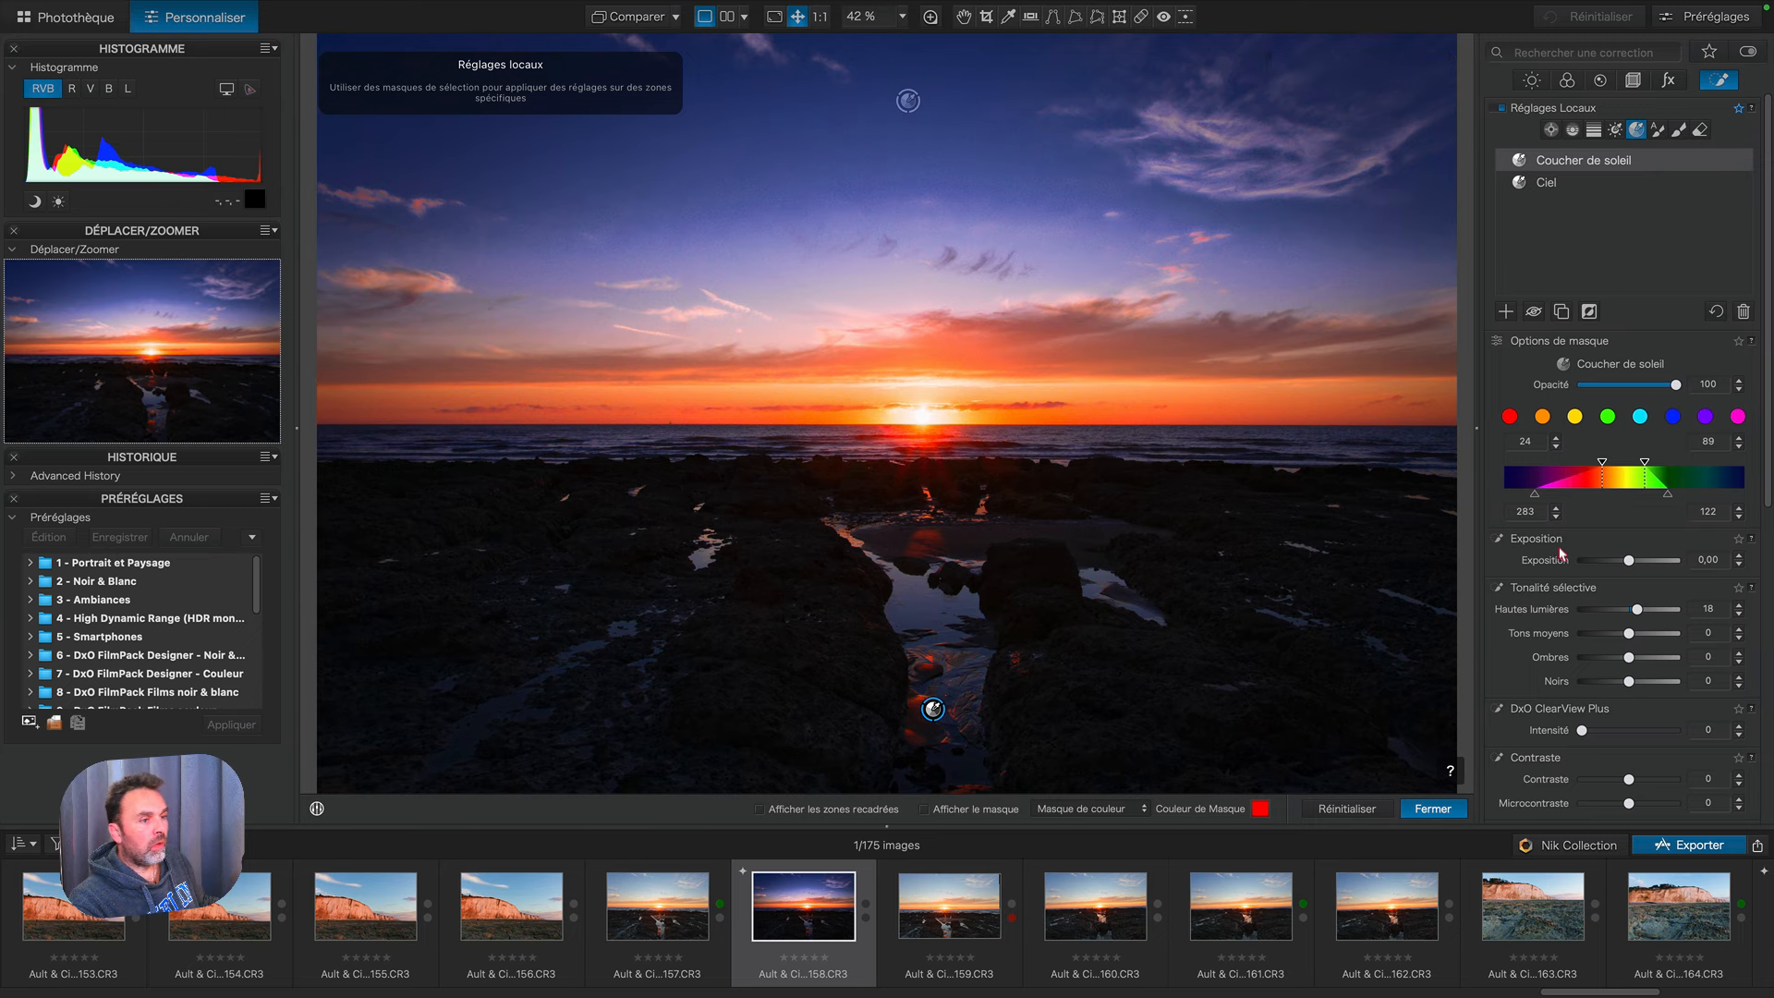
pyautogui.scroll(-6, 1561, 554)
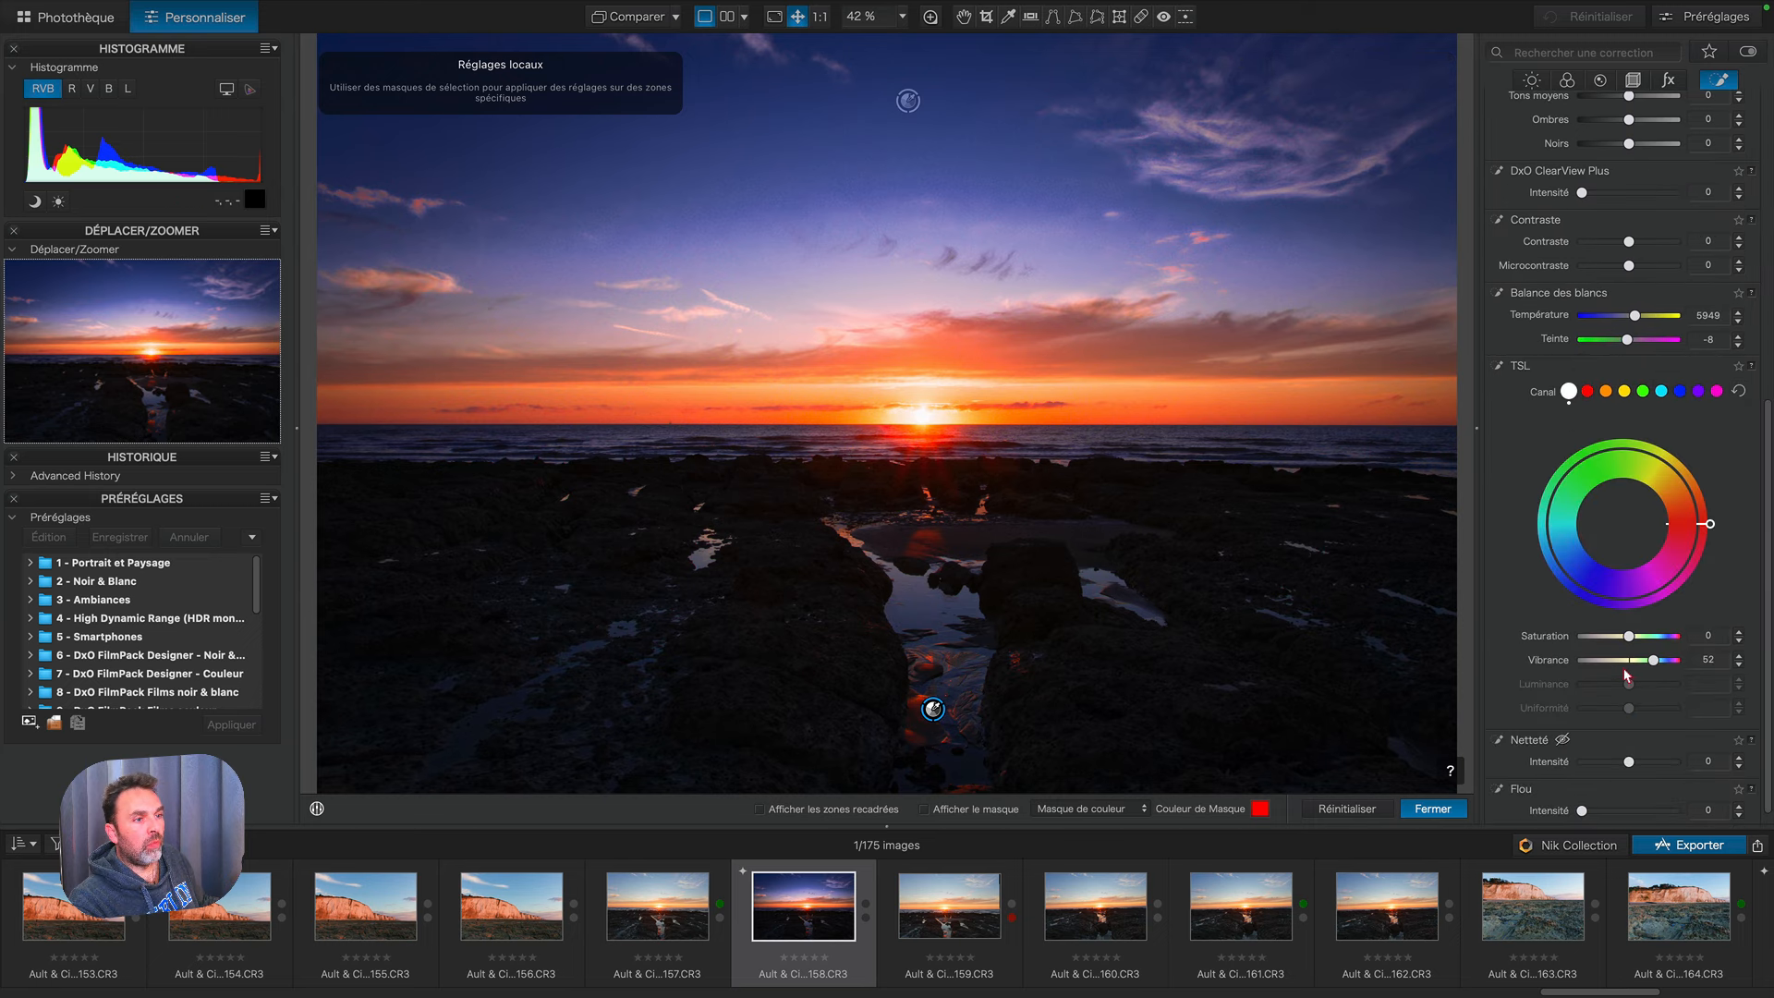
pyautogui.scroll(6, 1626, 677)
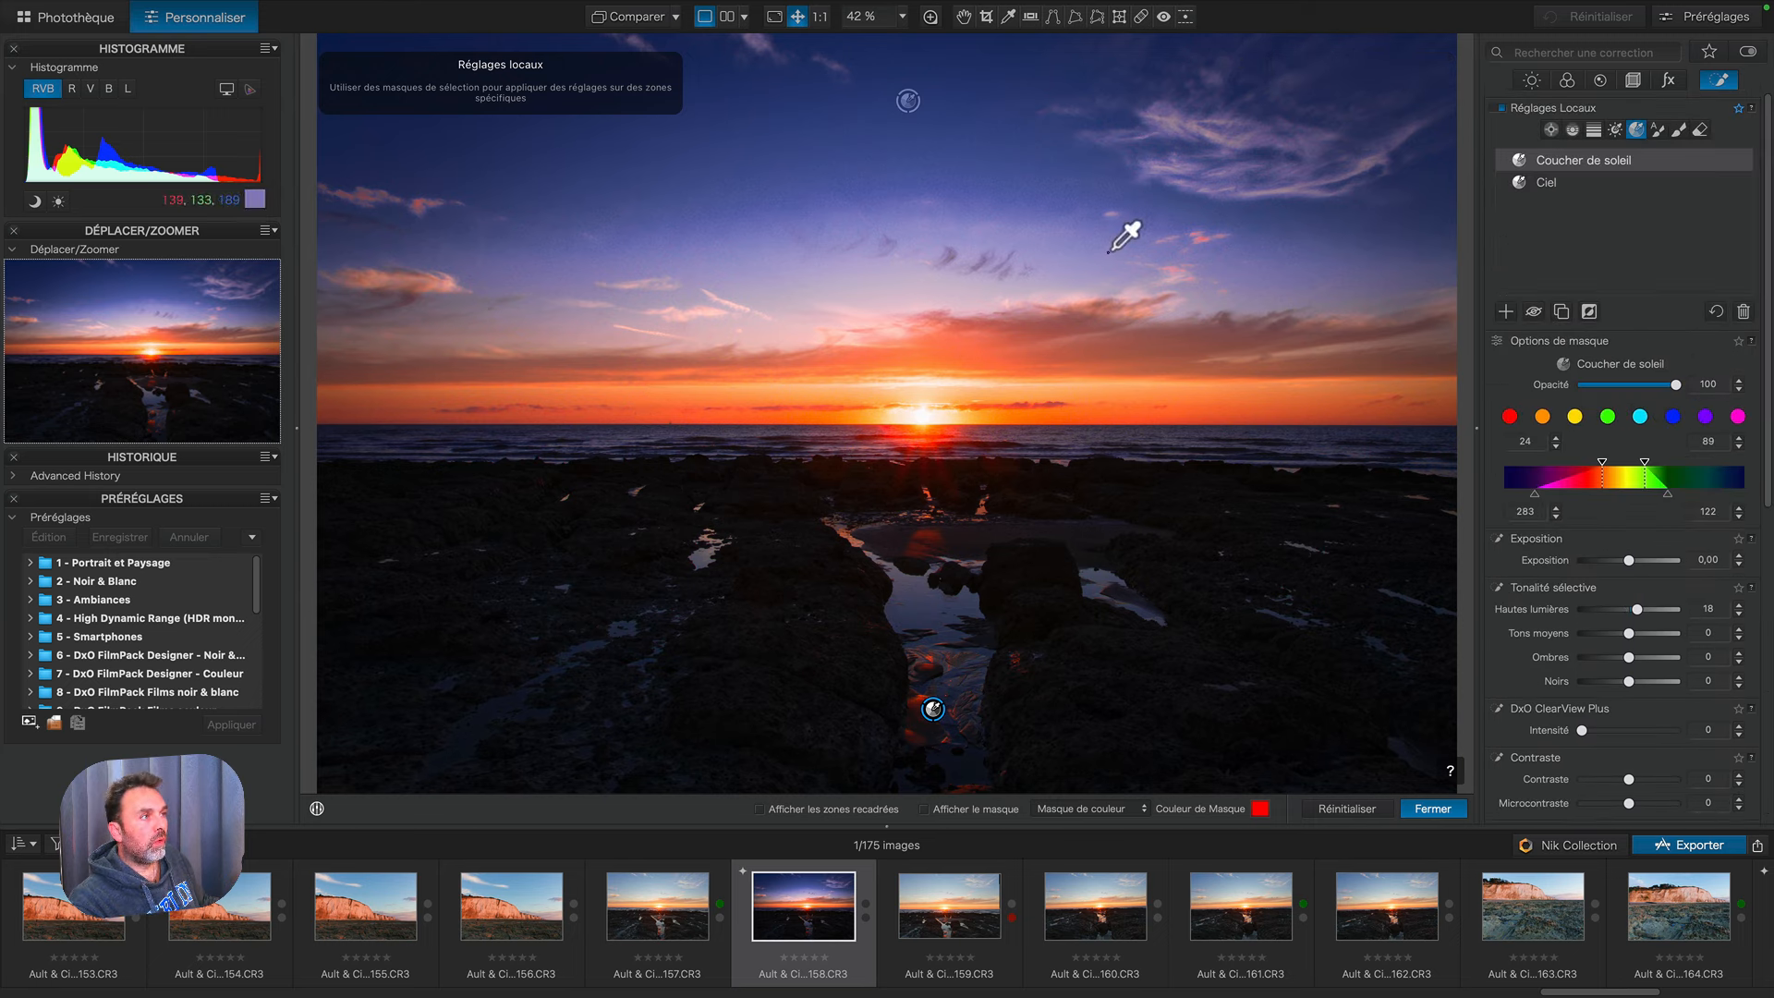
# Step: Set the Ciel mask's opacity to 50 and its exposure to -0.28
pyautogui.click(1571, 188)
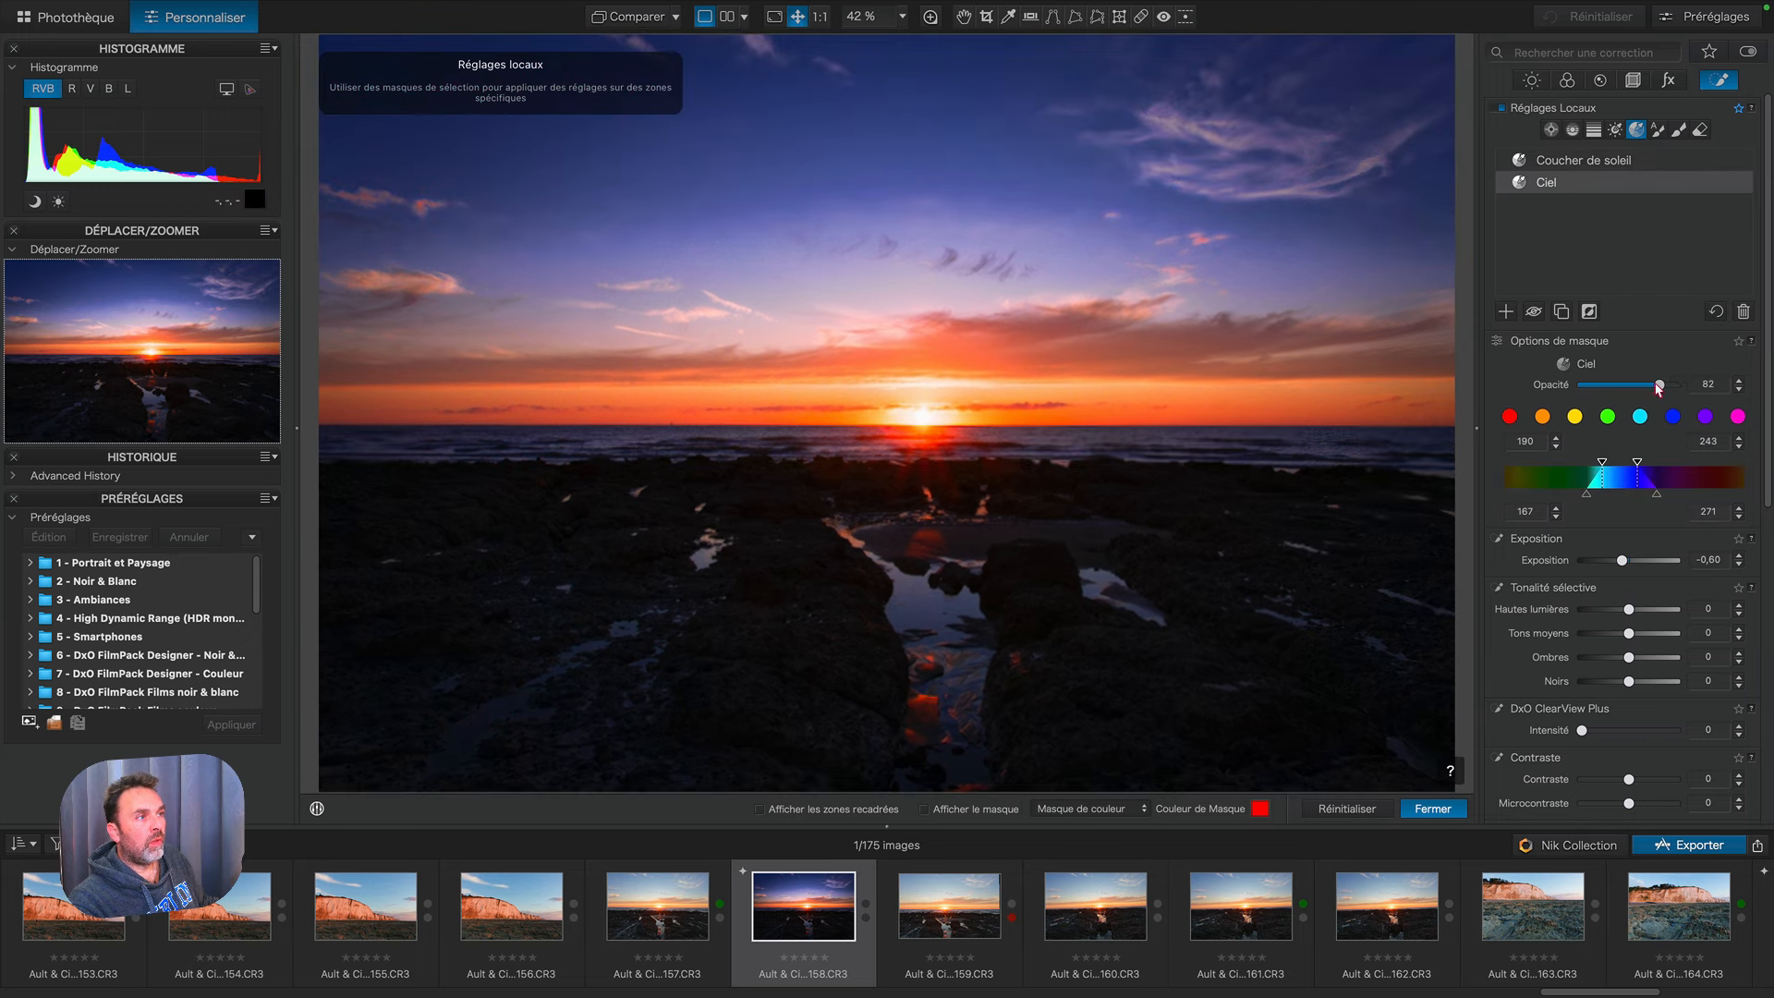
pyautogui.moveTo(1675, 388); pyautogui.dragTo(1629, 384)
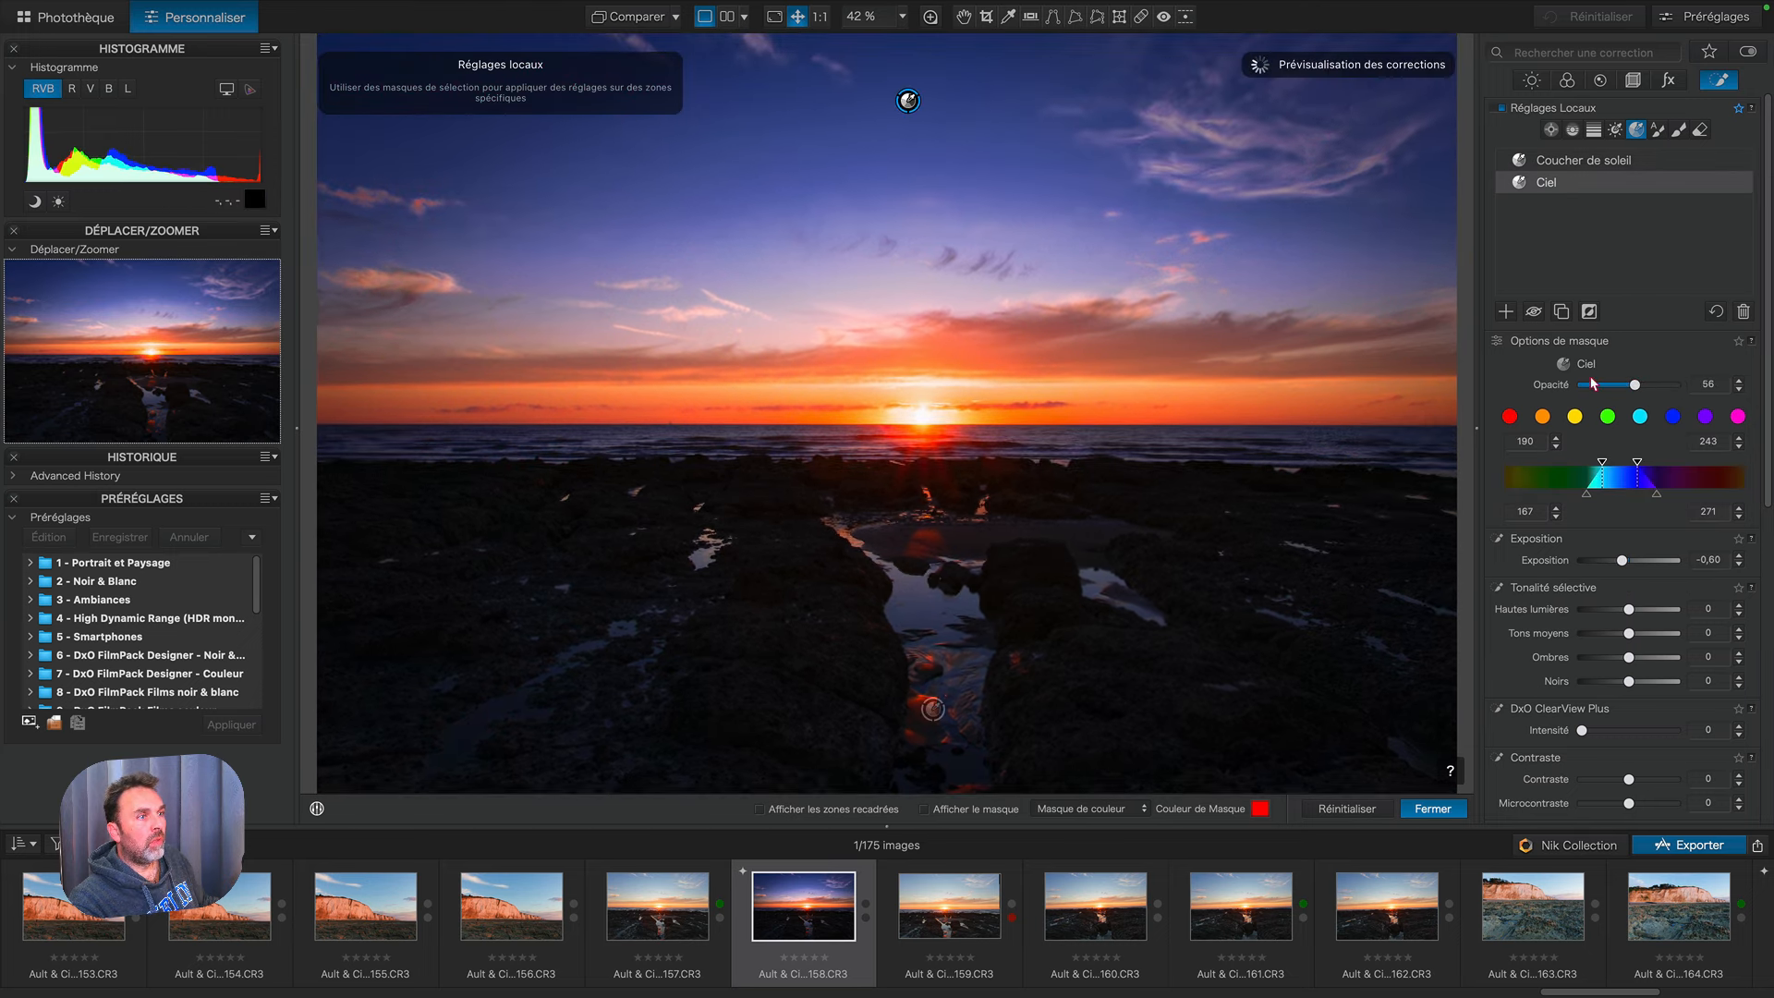
pyautogui.moveTo(1638, 388); pyautogui.dragTo(1632, 387)
pyautogui.moveTo(1545, 183)
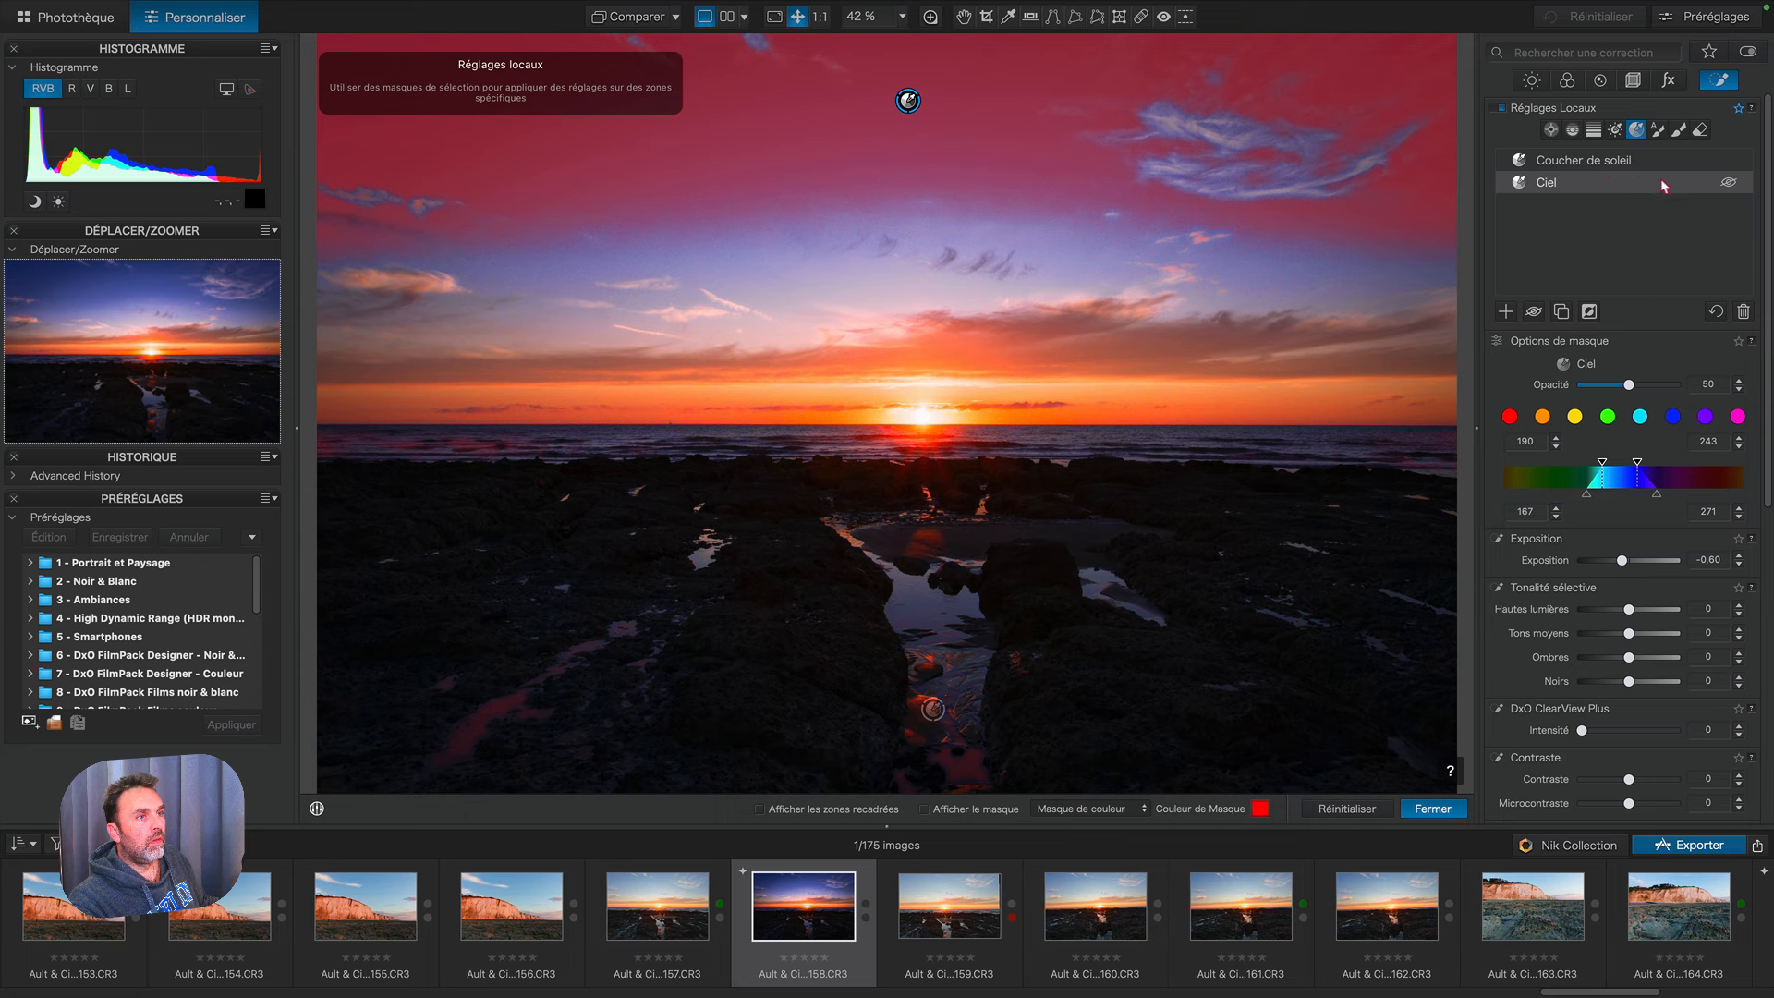
pyautogui.click(1534, 312)
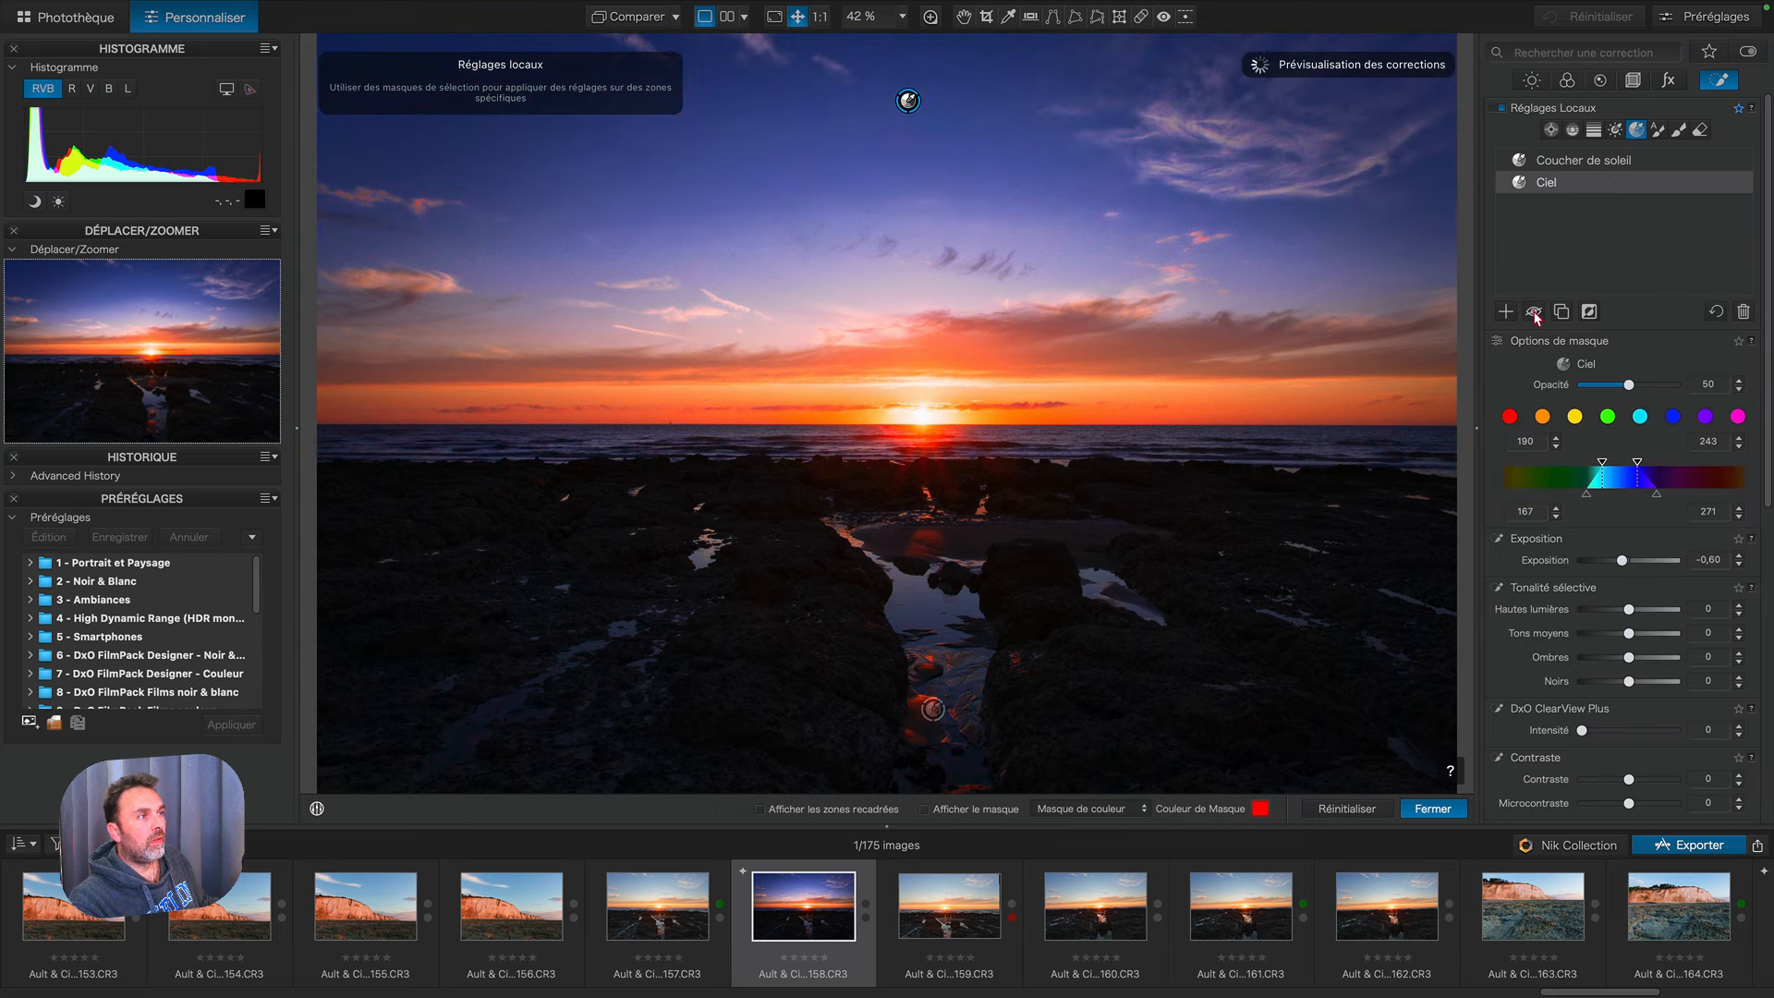
pyautogui.moveTo(1622, 560); pyautogui.dragTo(1626, 563)
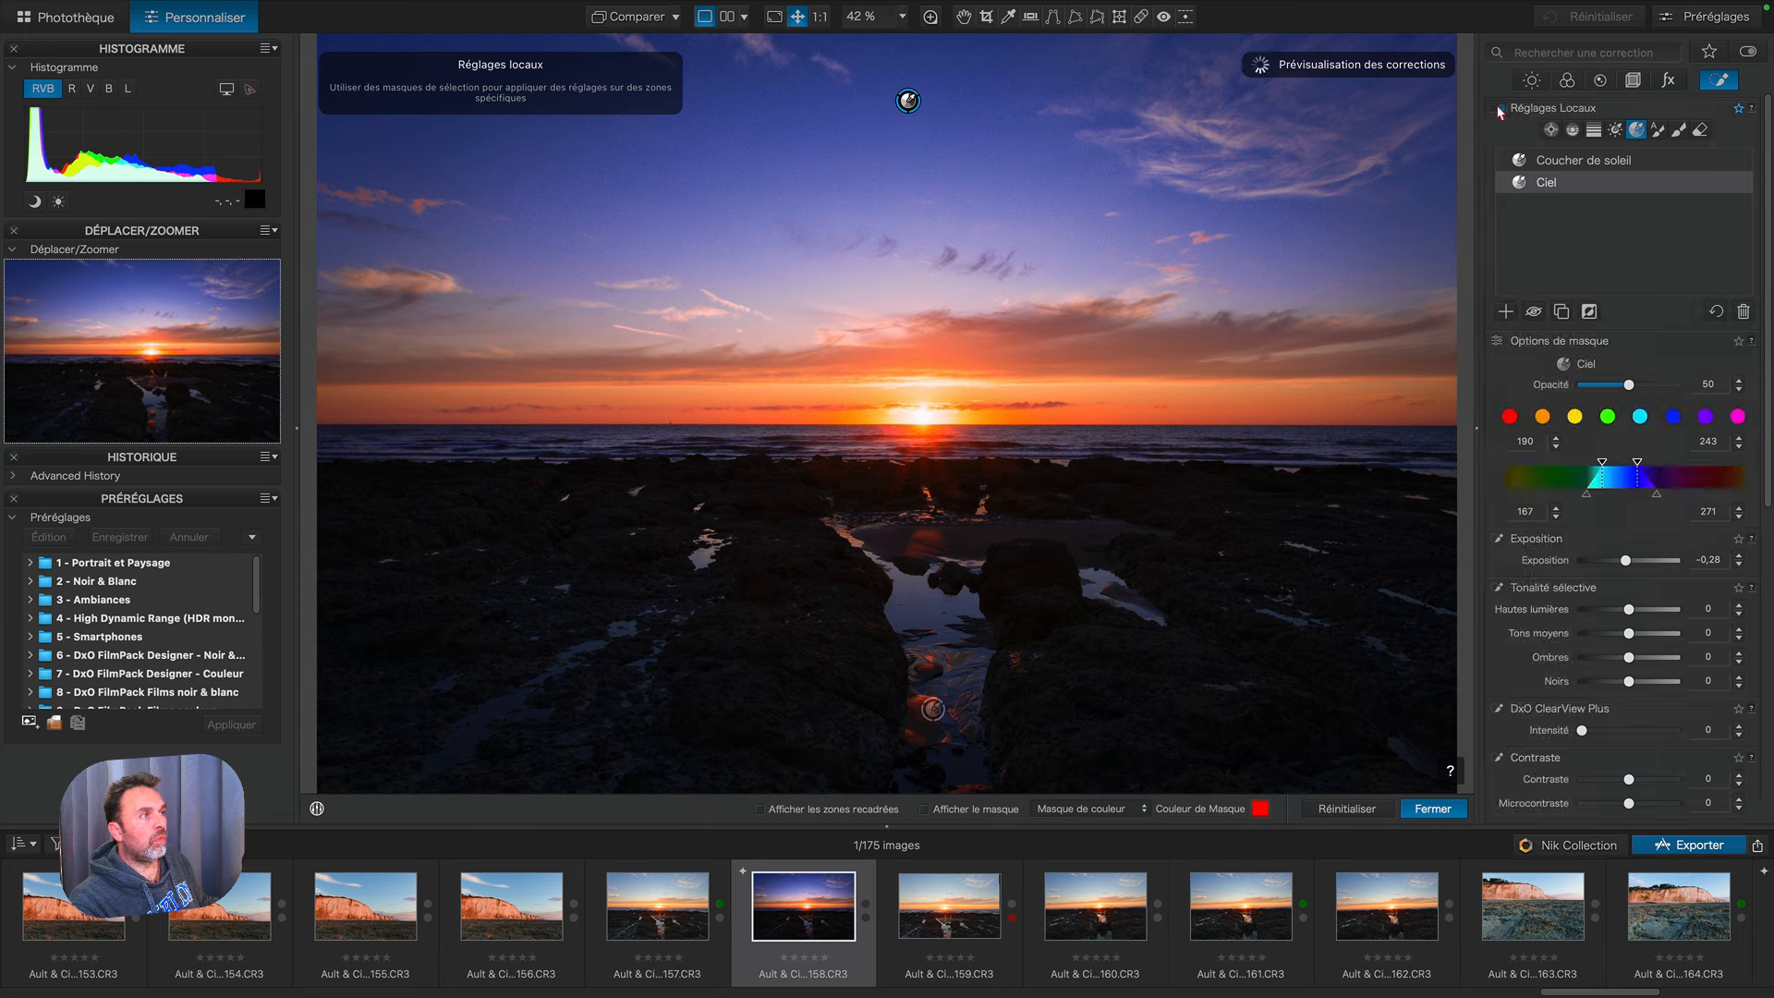
# Step: Compare the sky before and after the reduced Ciel correction by switching the local adjustments off and on
pyautogui.click(1497, 109)
pyautogui.click(1499, 109)
pyautogui.click(1498, 108)
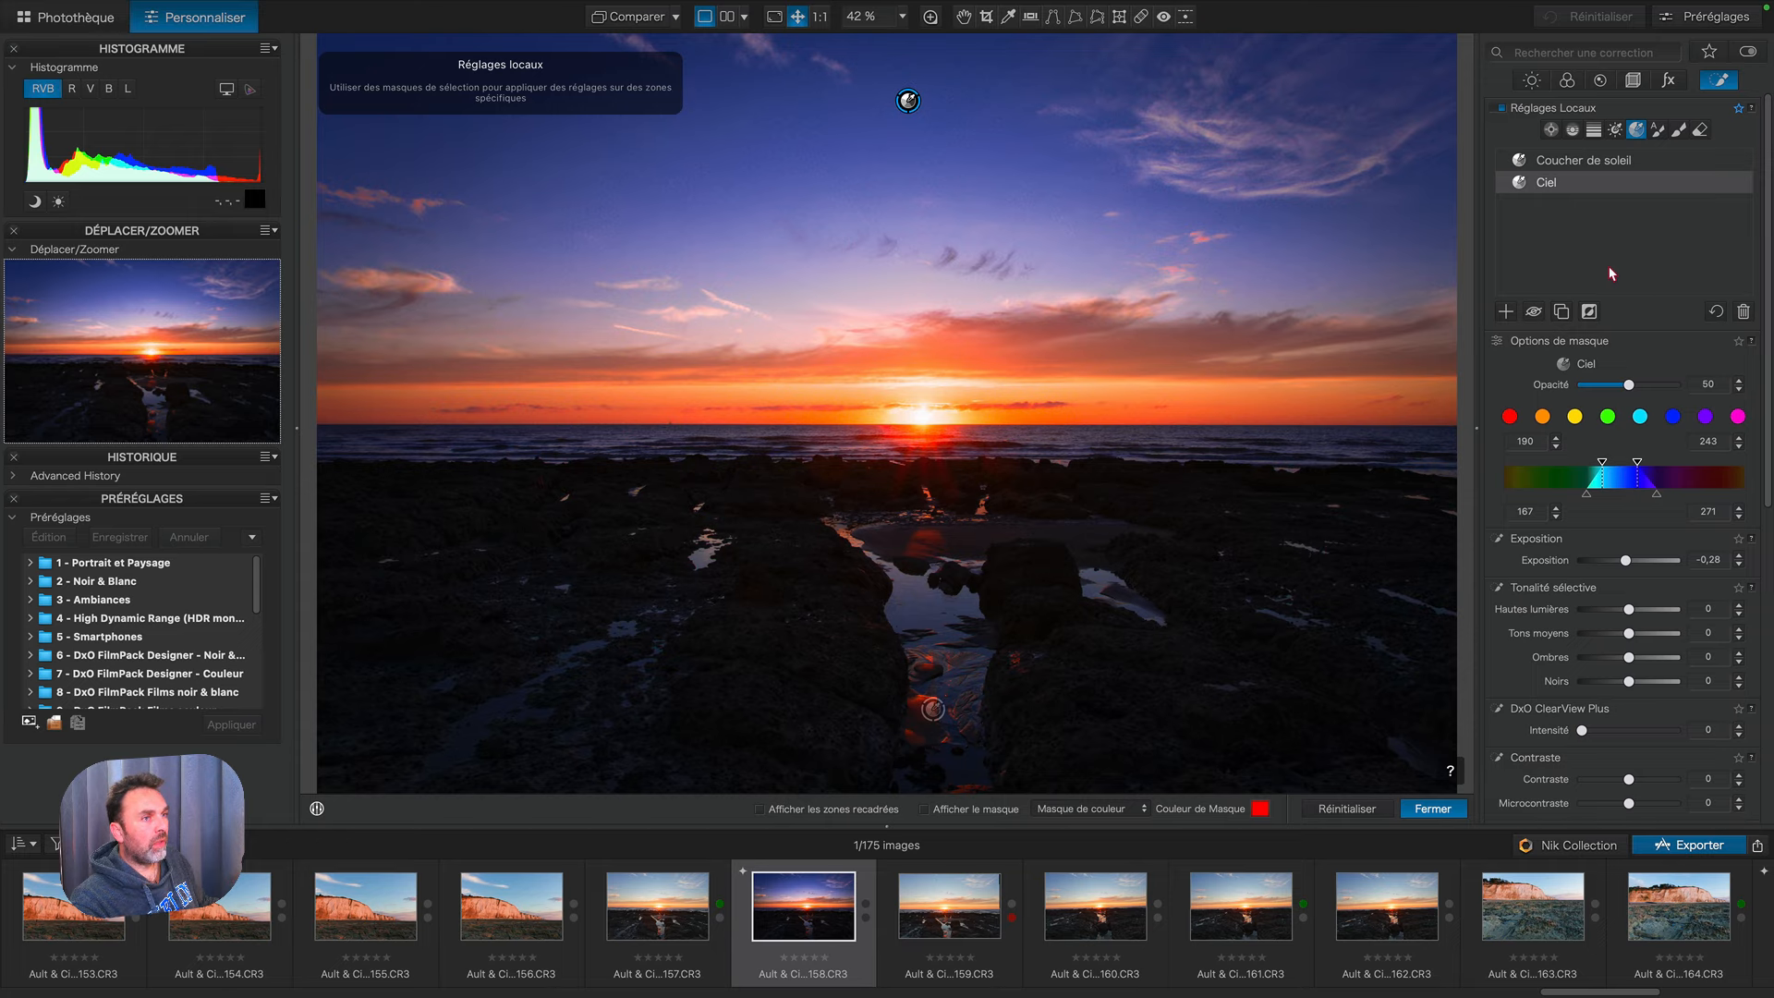
# Step: Open the global light corrections and review the red, green, blue and Luma tone curves
pyautogui.click(1530, 80)
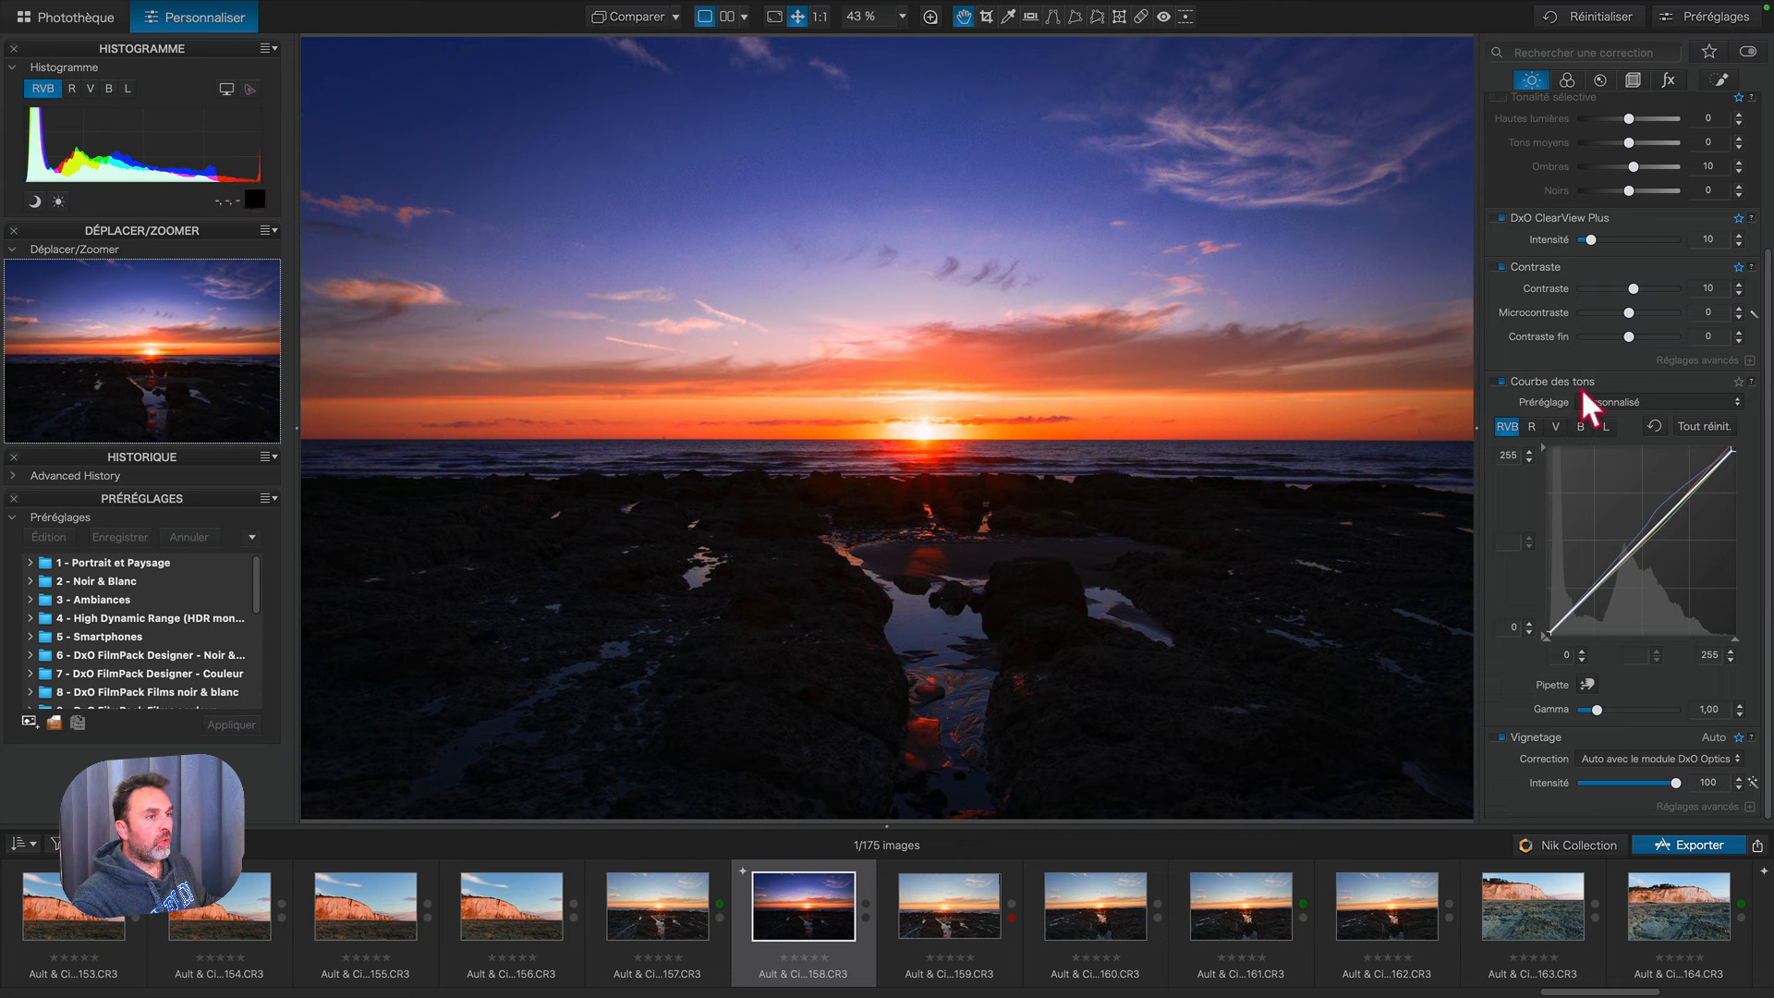
pyautogui.click(1532, 429)
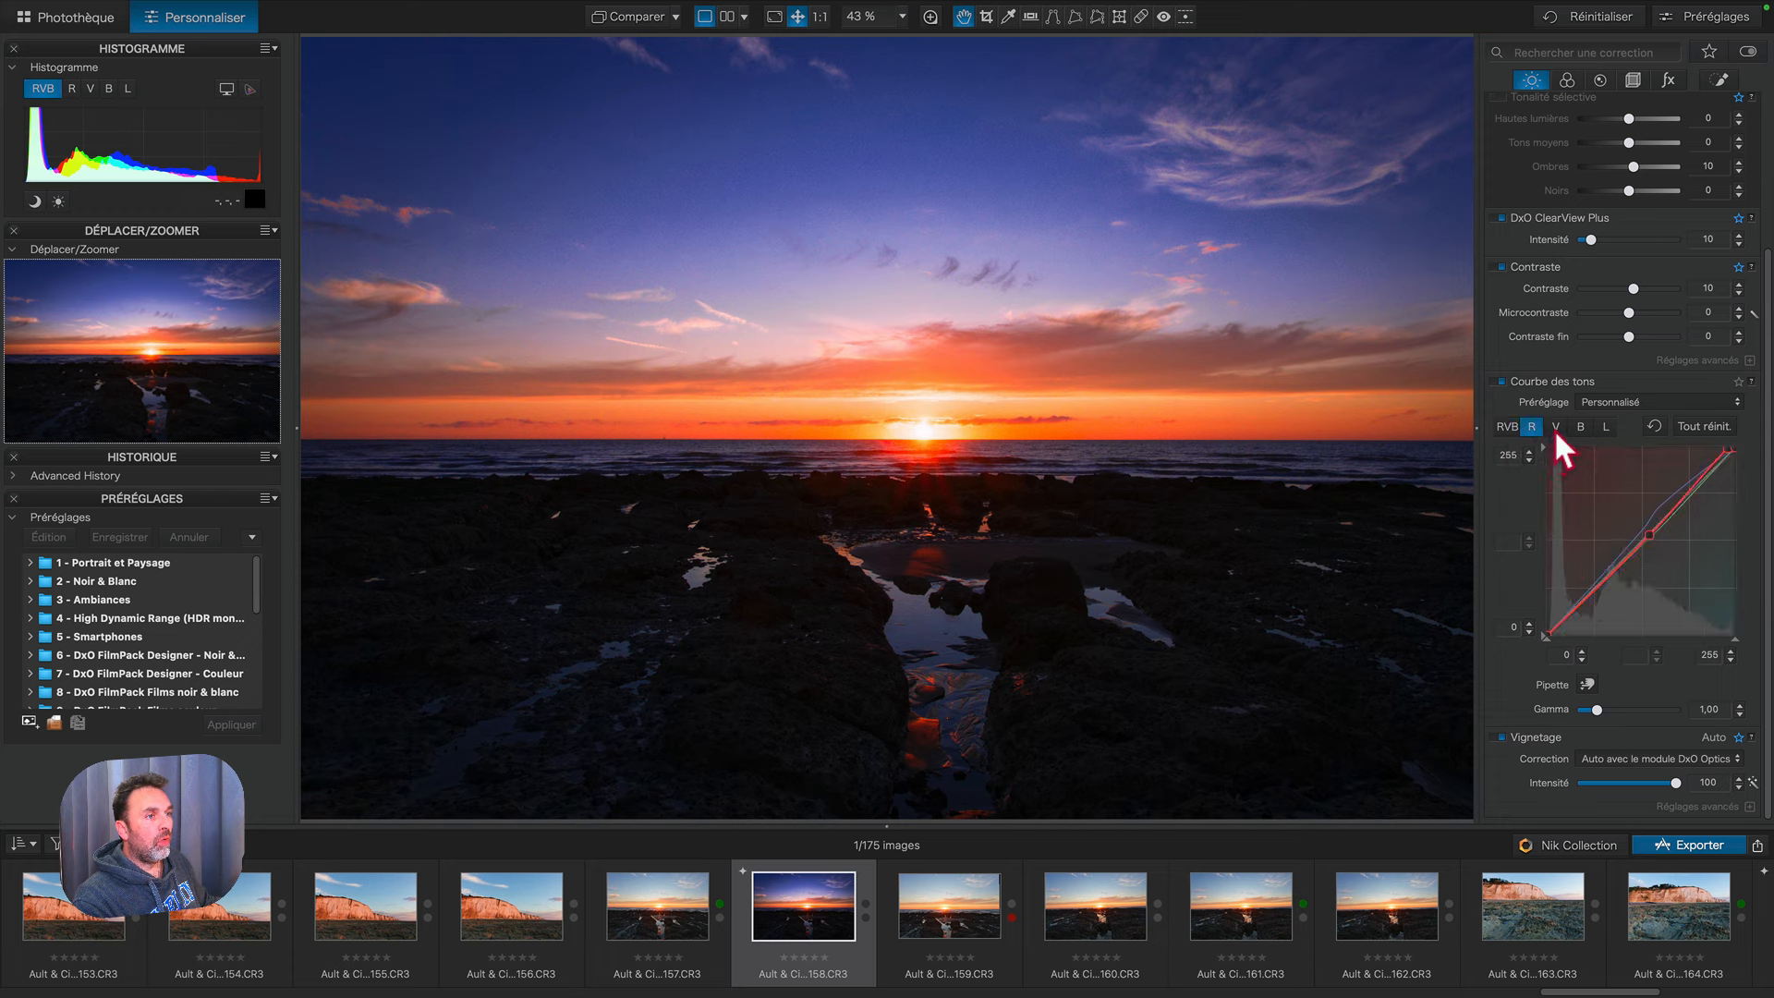
pyautogui.click(1555, 429)
pyautogui.click(1580, 429)
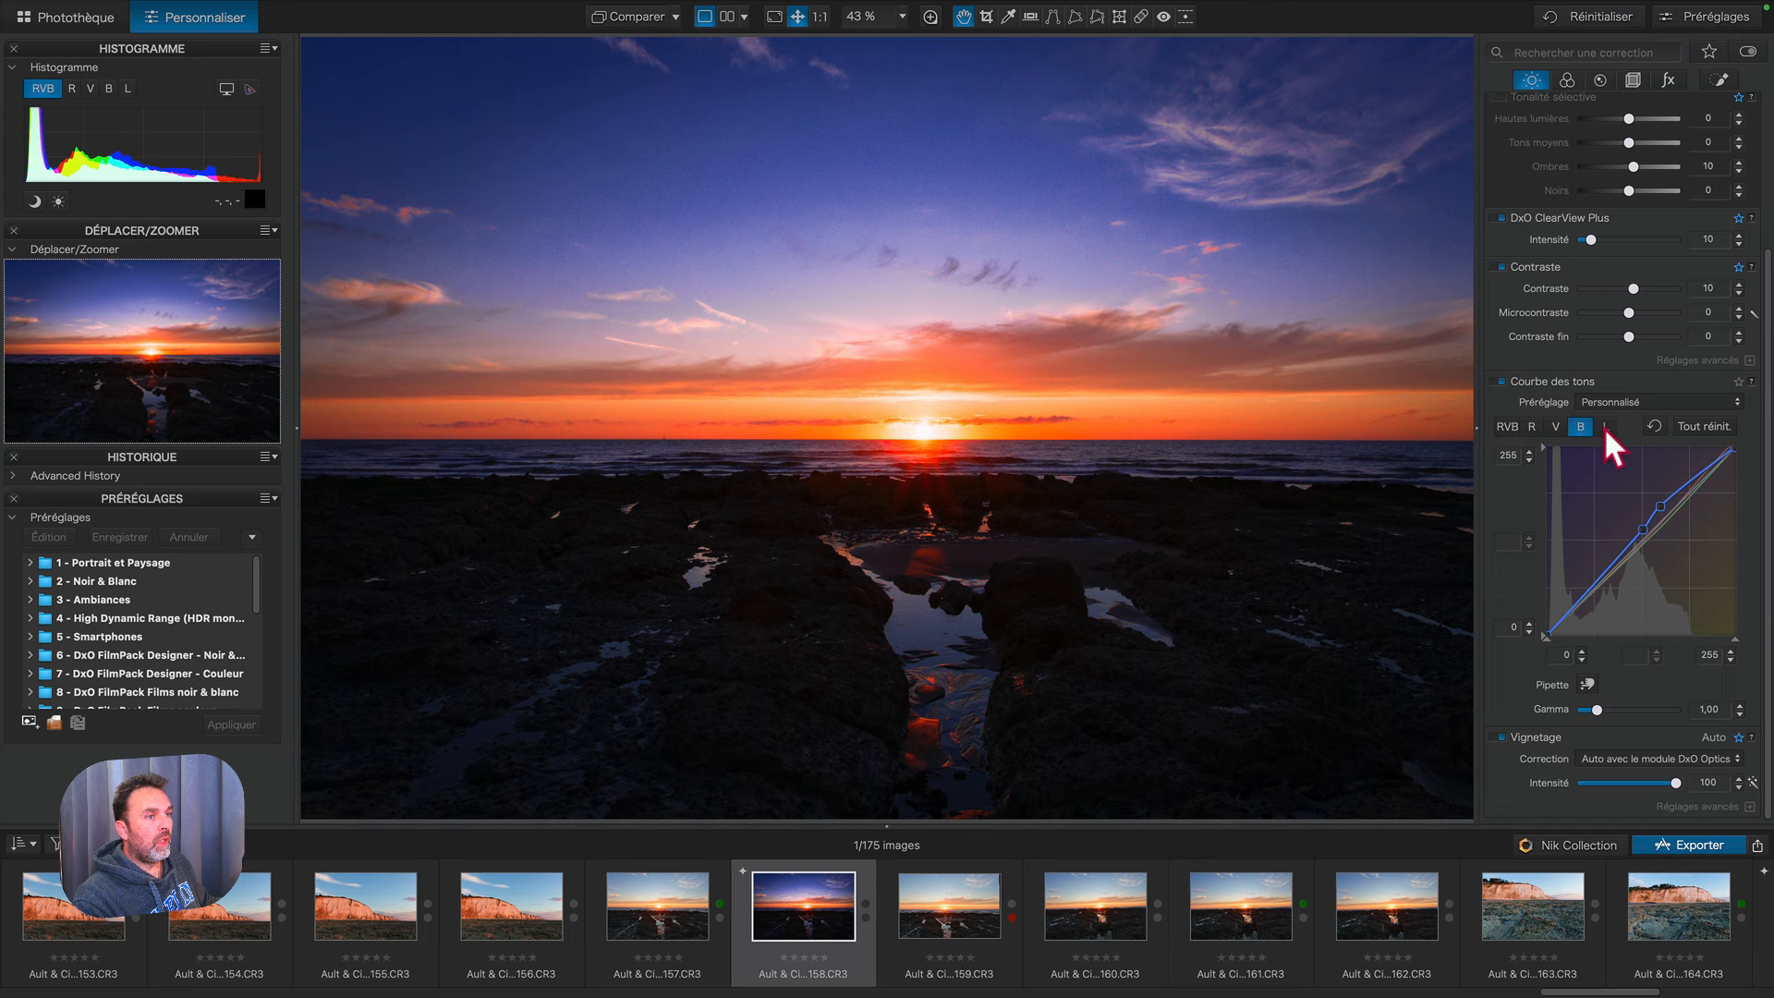
pyautogui.click(1605, 428)
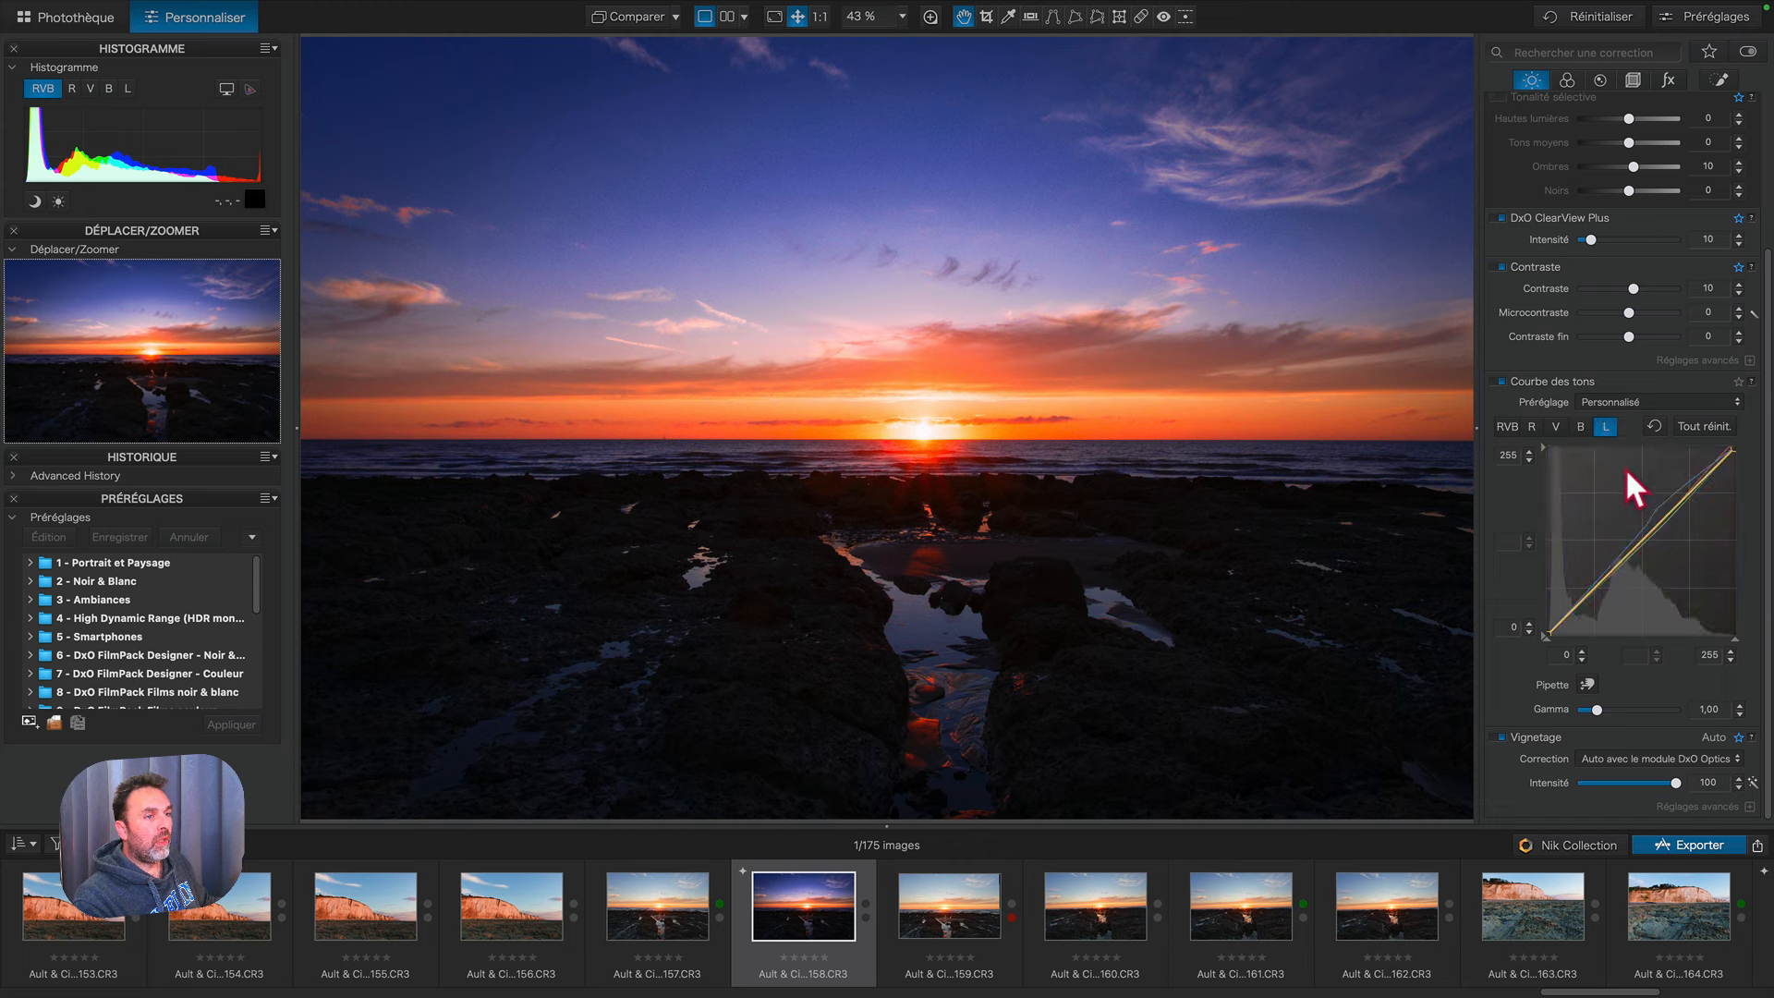
# Step: Try an S-shaped contrast curve on the RVB channel with points at 72/56 and 173/186, and reset that channel
pyautogui.click(1509, 427)
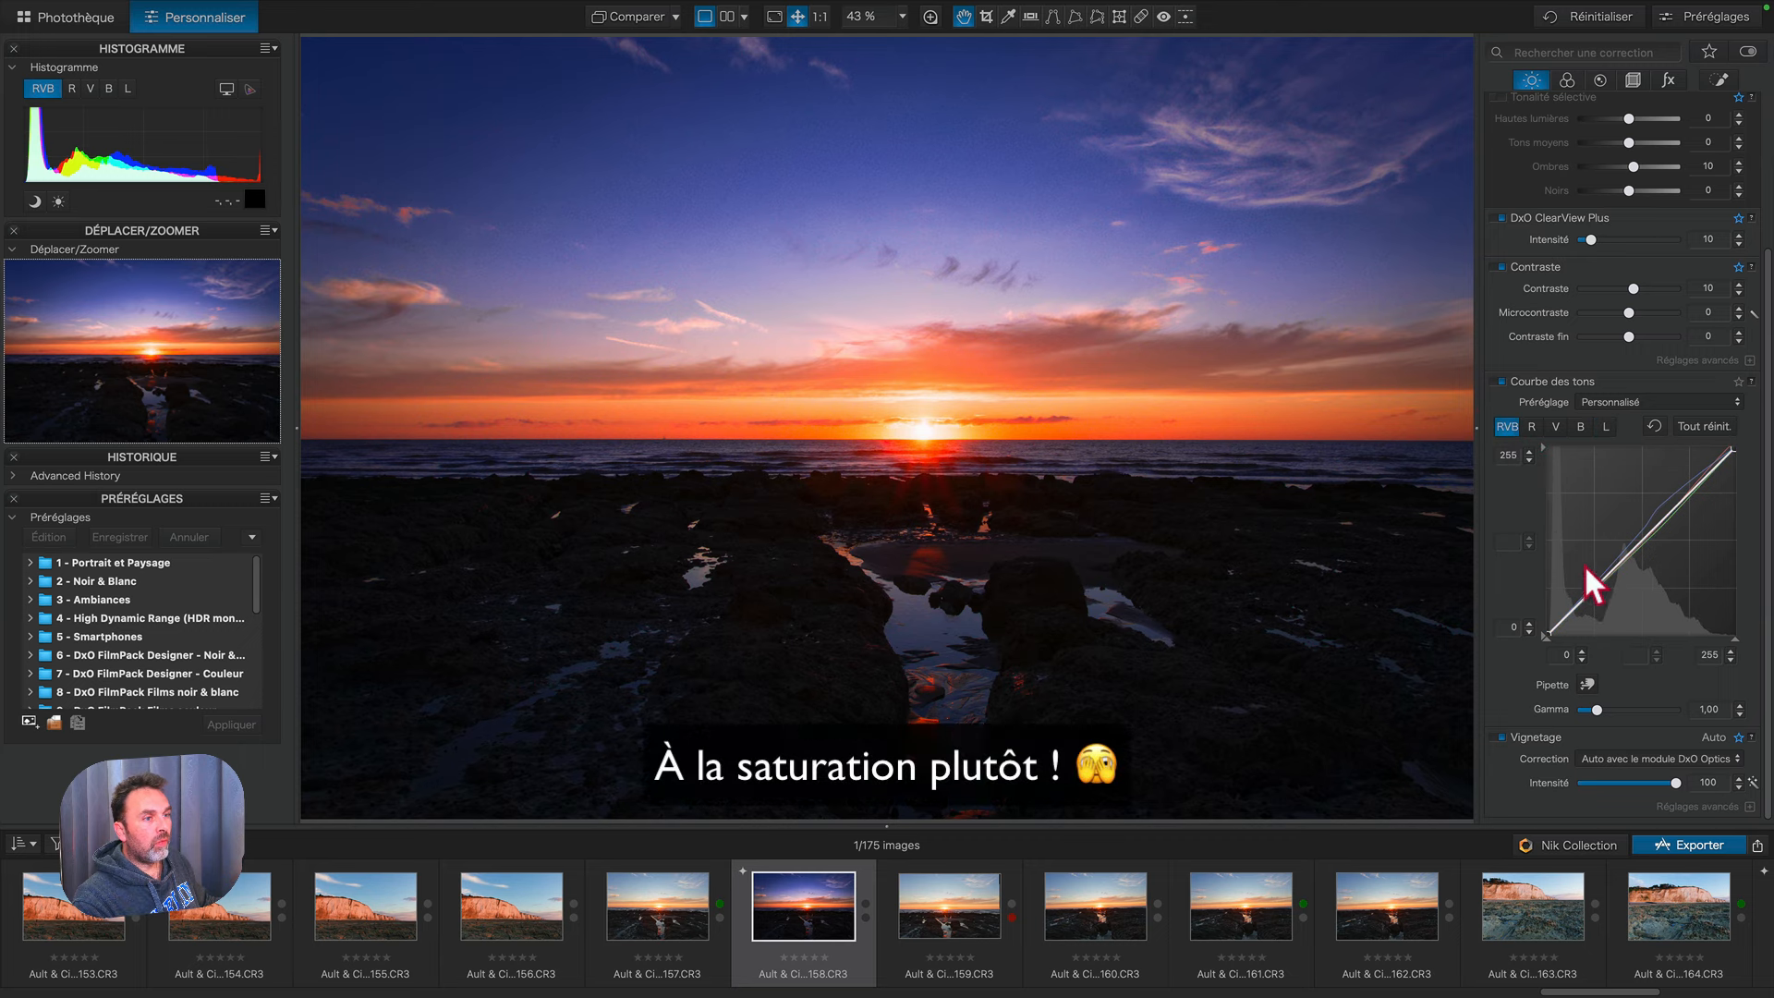
pyautogui.moveTo(1593, 583); pyautogui.dragTo(1600, 593)
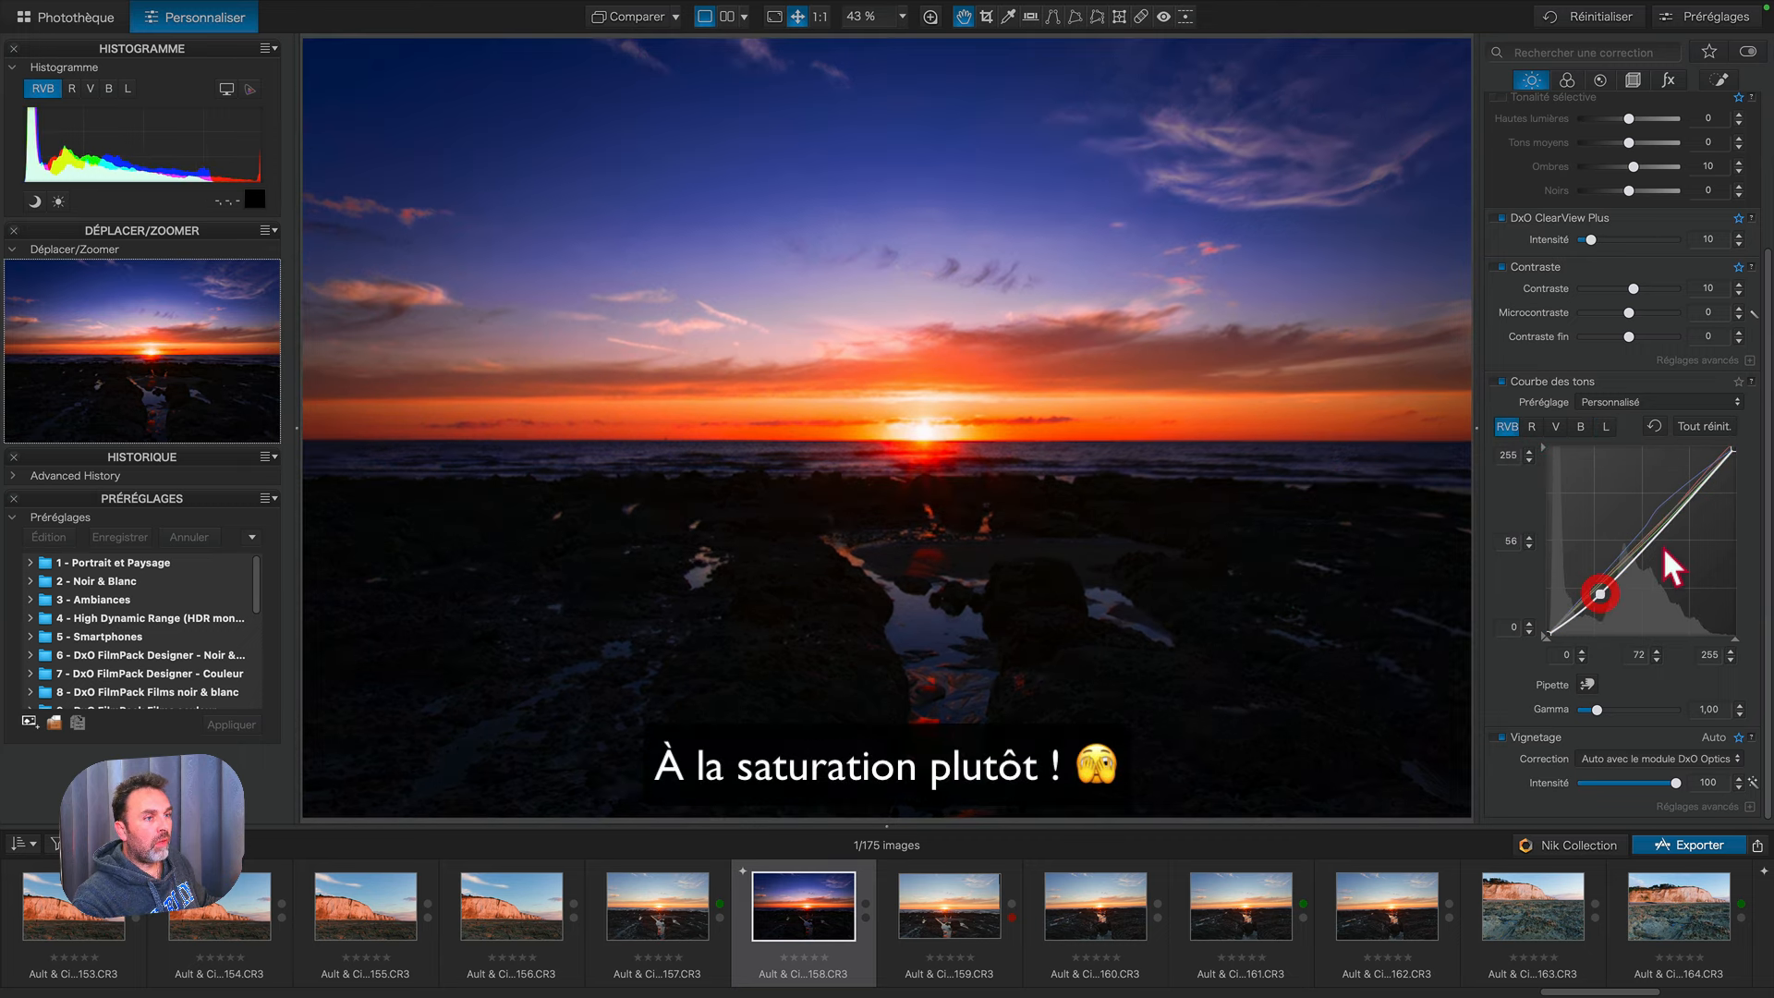
pyautogui.moveTo(1681, 505); pyautogui.dragTo(1675, 498)
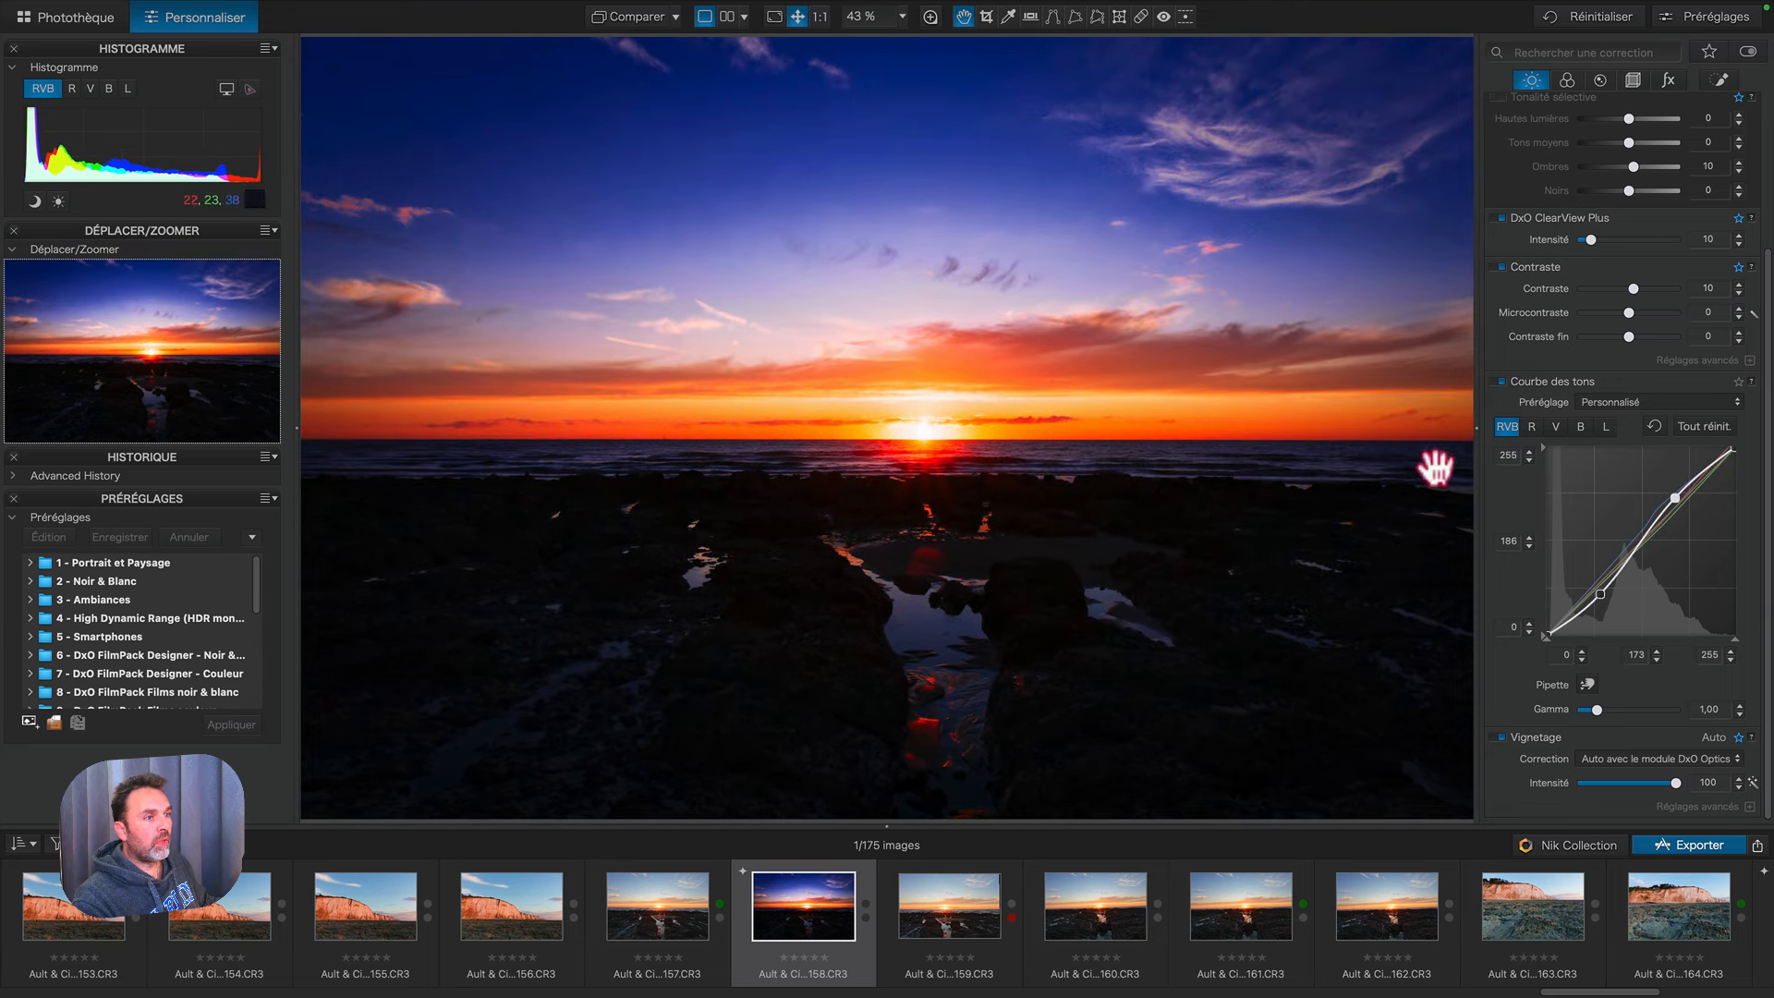
pyautogui.click(1654, 426)
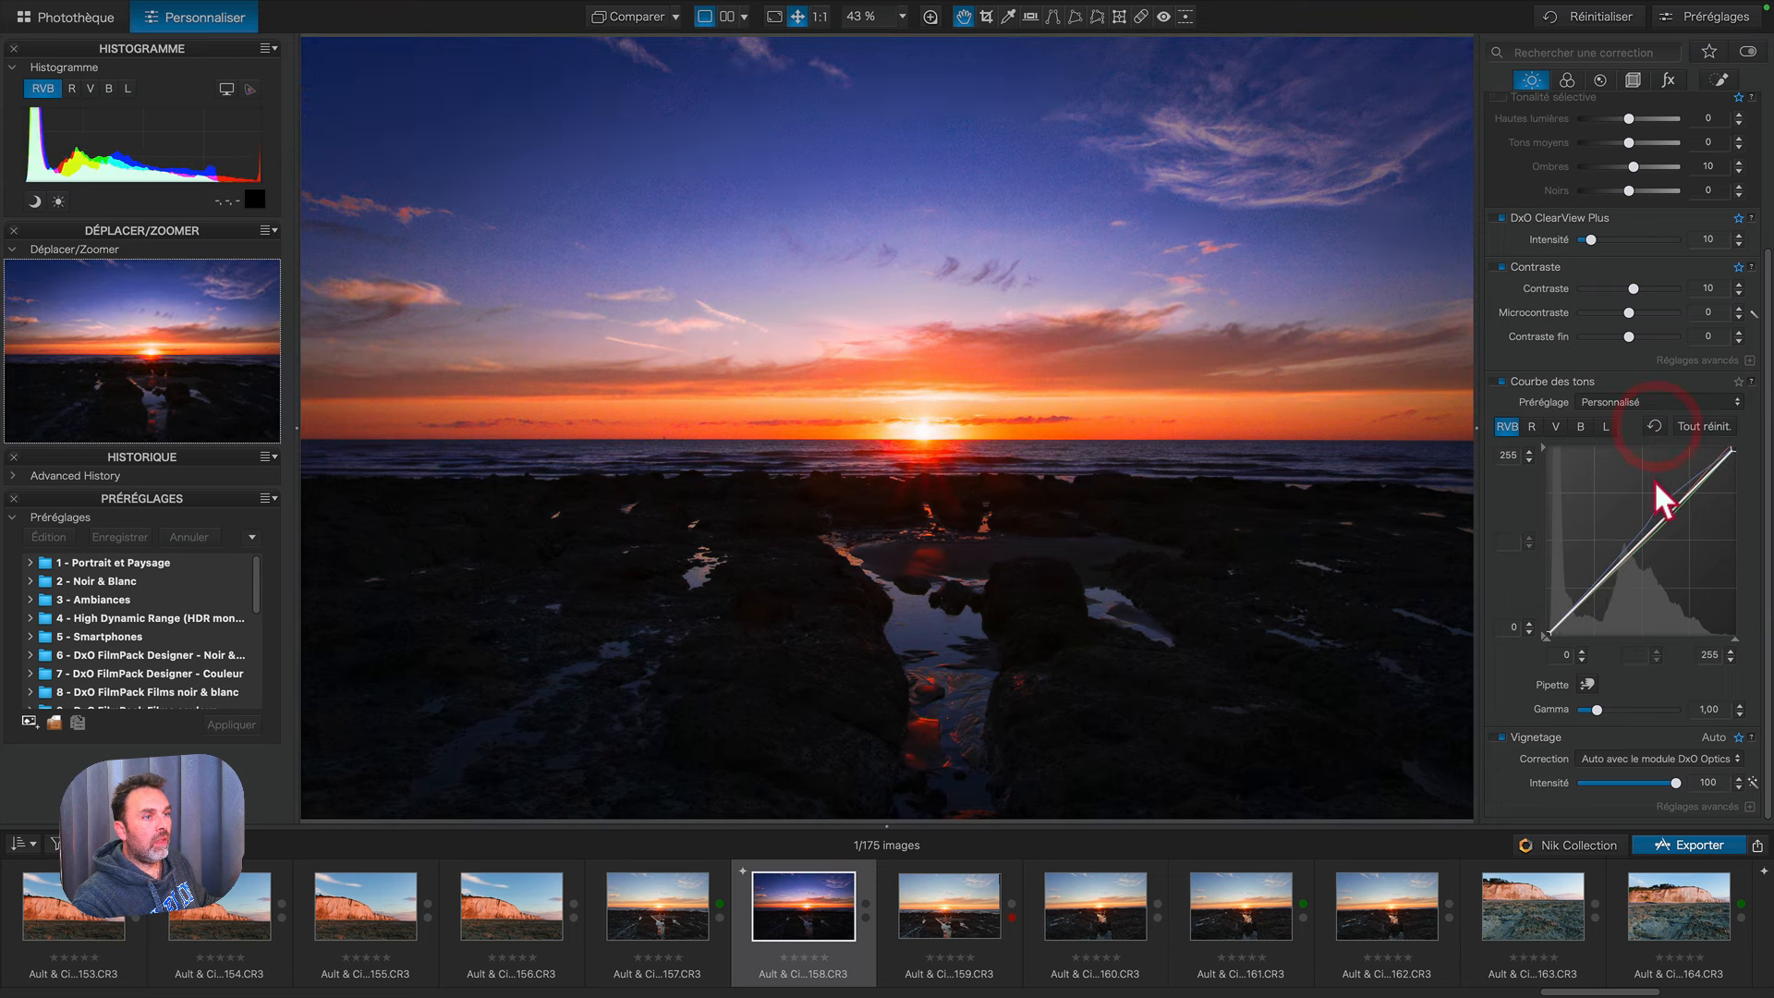
# Step: Add one control point on the upper part of the Luma tone curve, keeping it close to the diagonal
pyautogui.click(1532, 425)
pyautogui.click(1557, 425)
pyautogui.click(1579, 426)
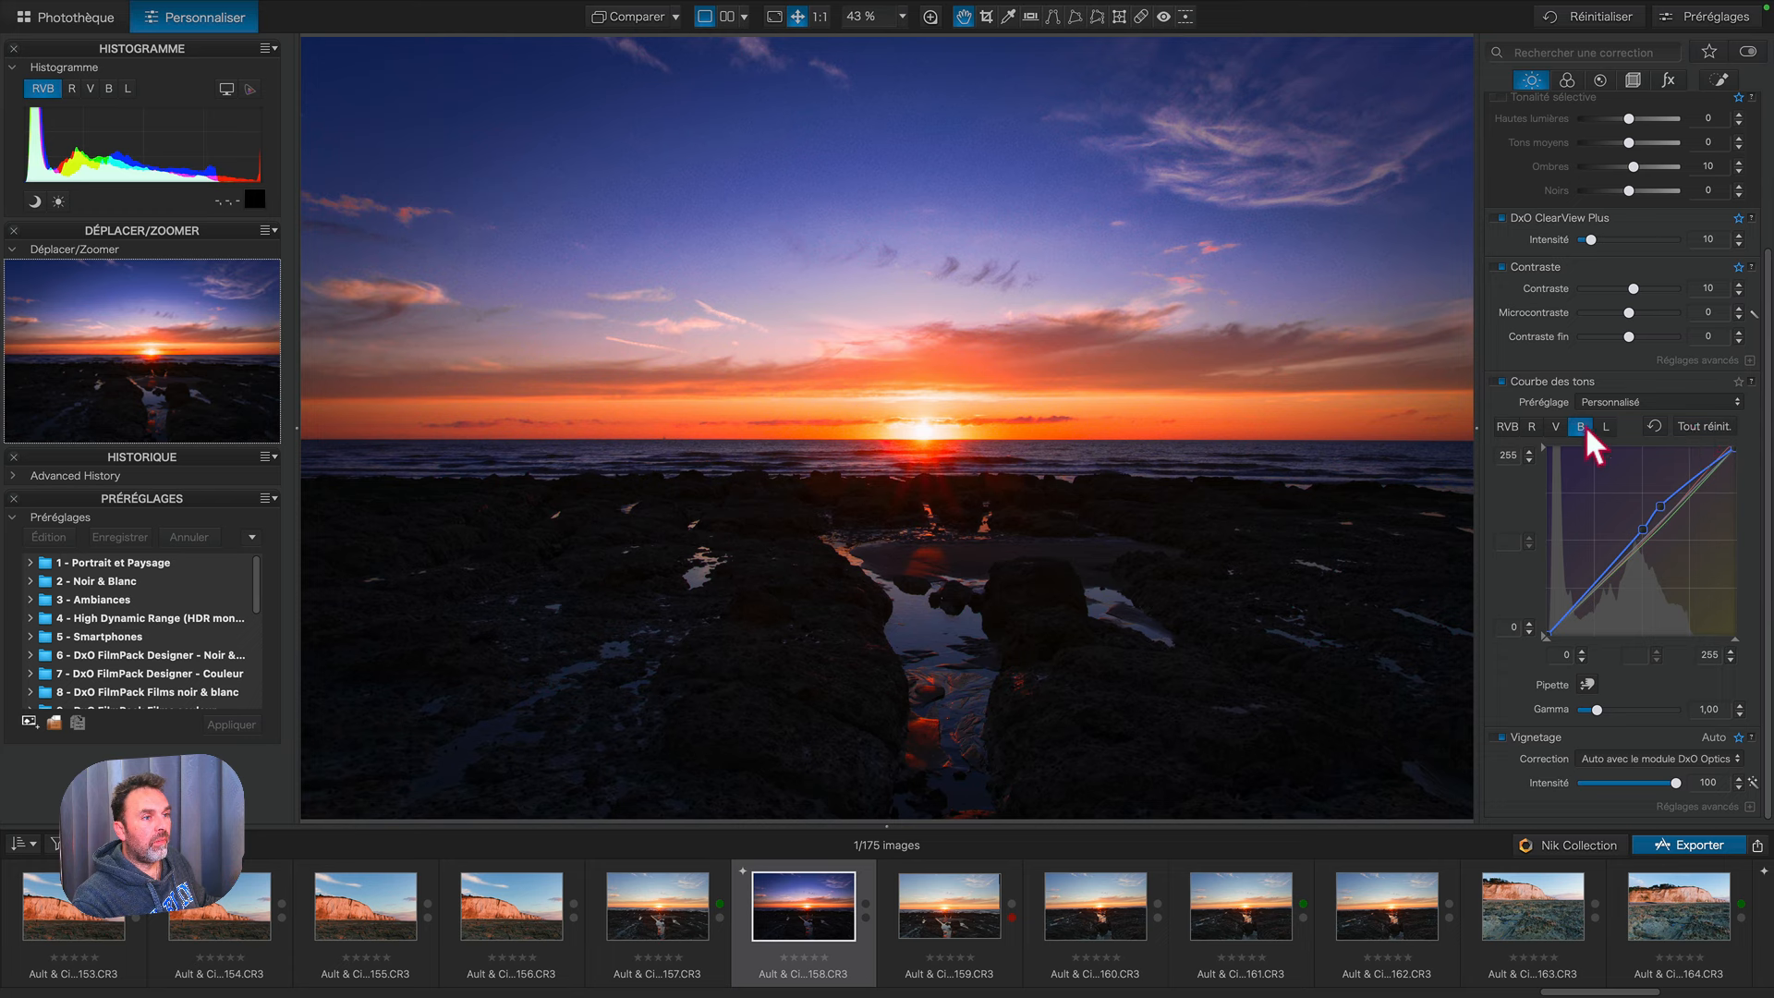
pyautogui.click(1605, 427)
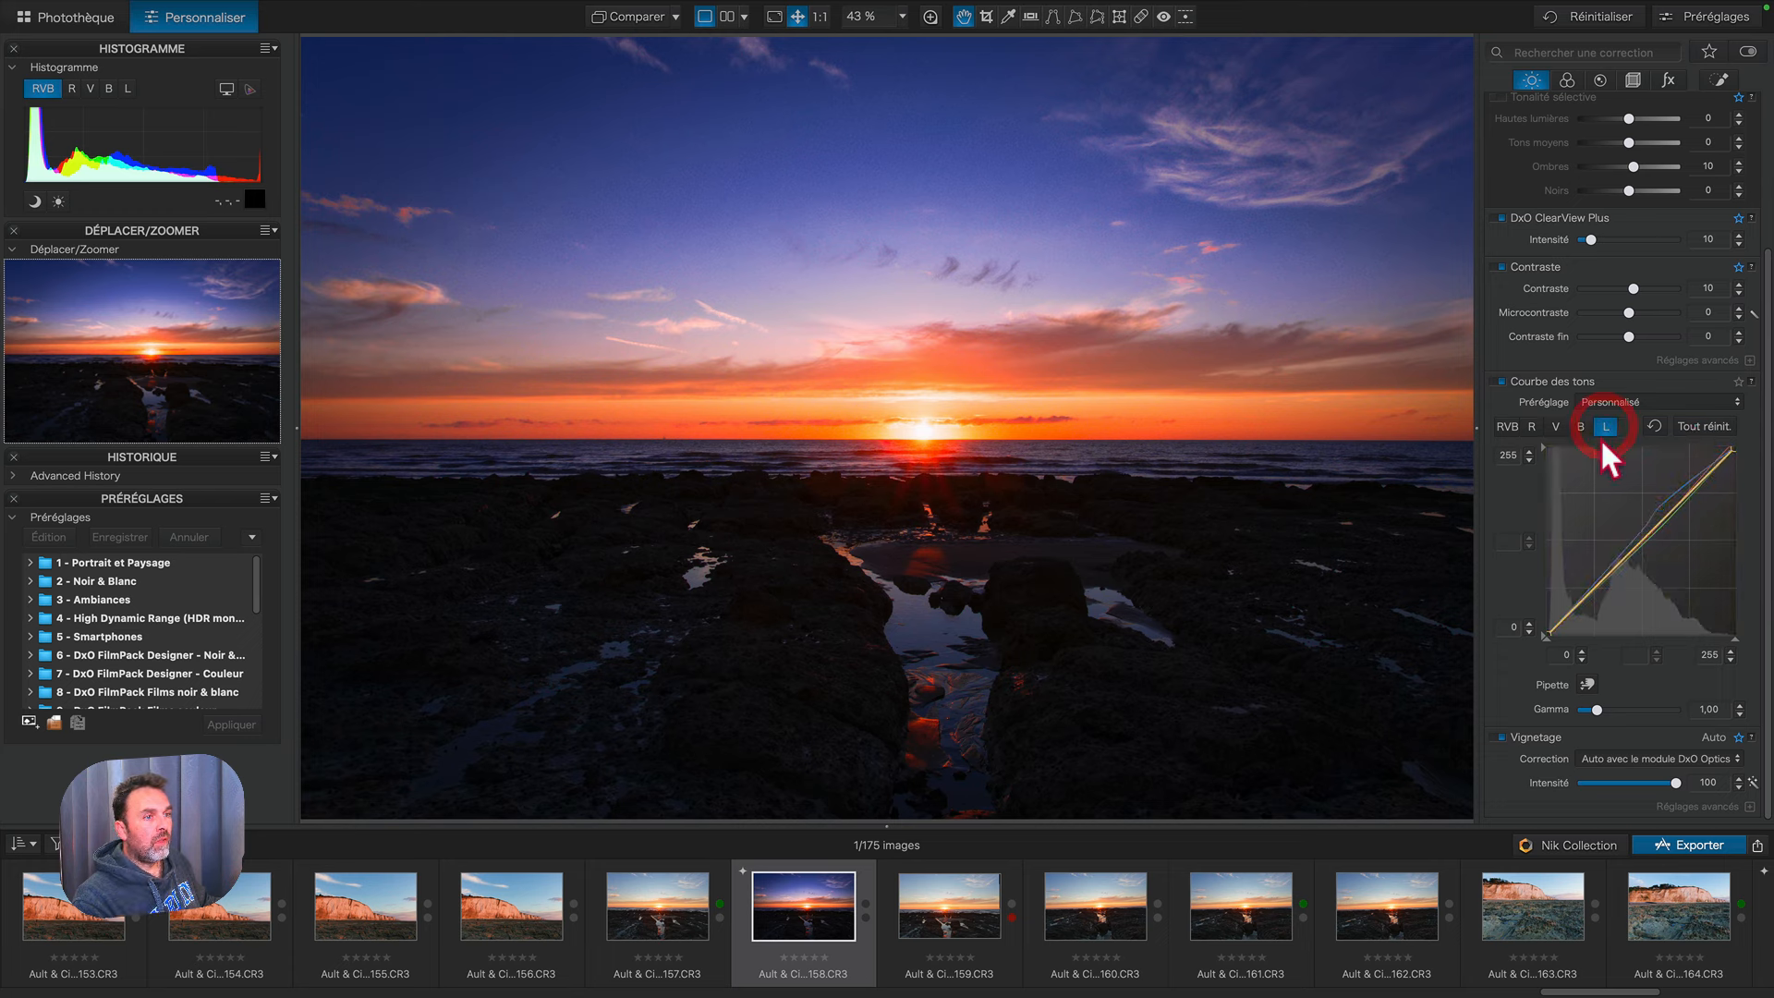
pyautogui.click(1507, 427)
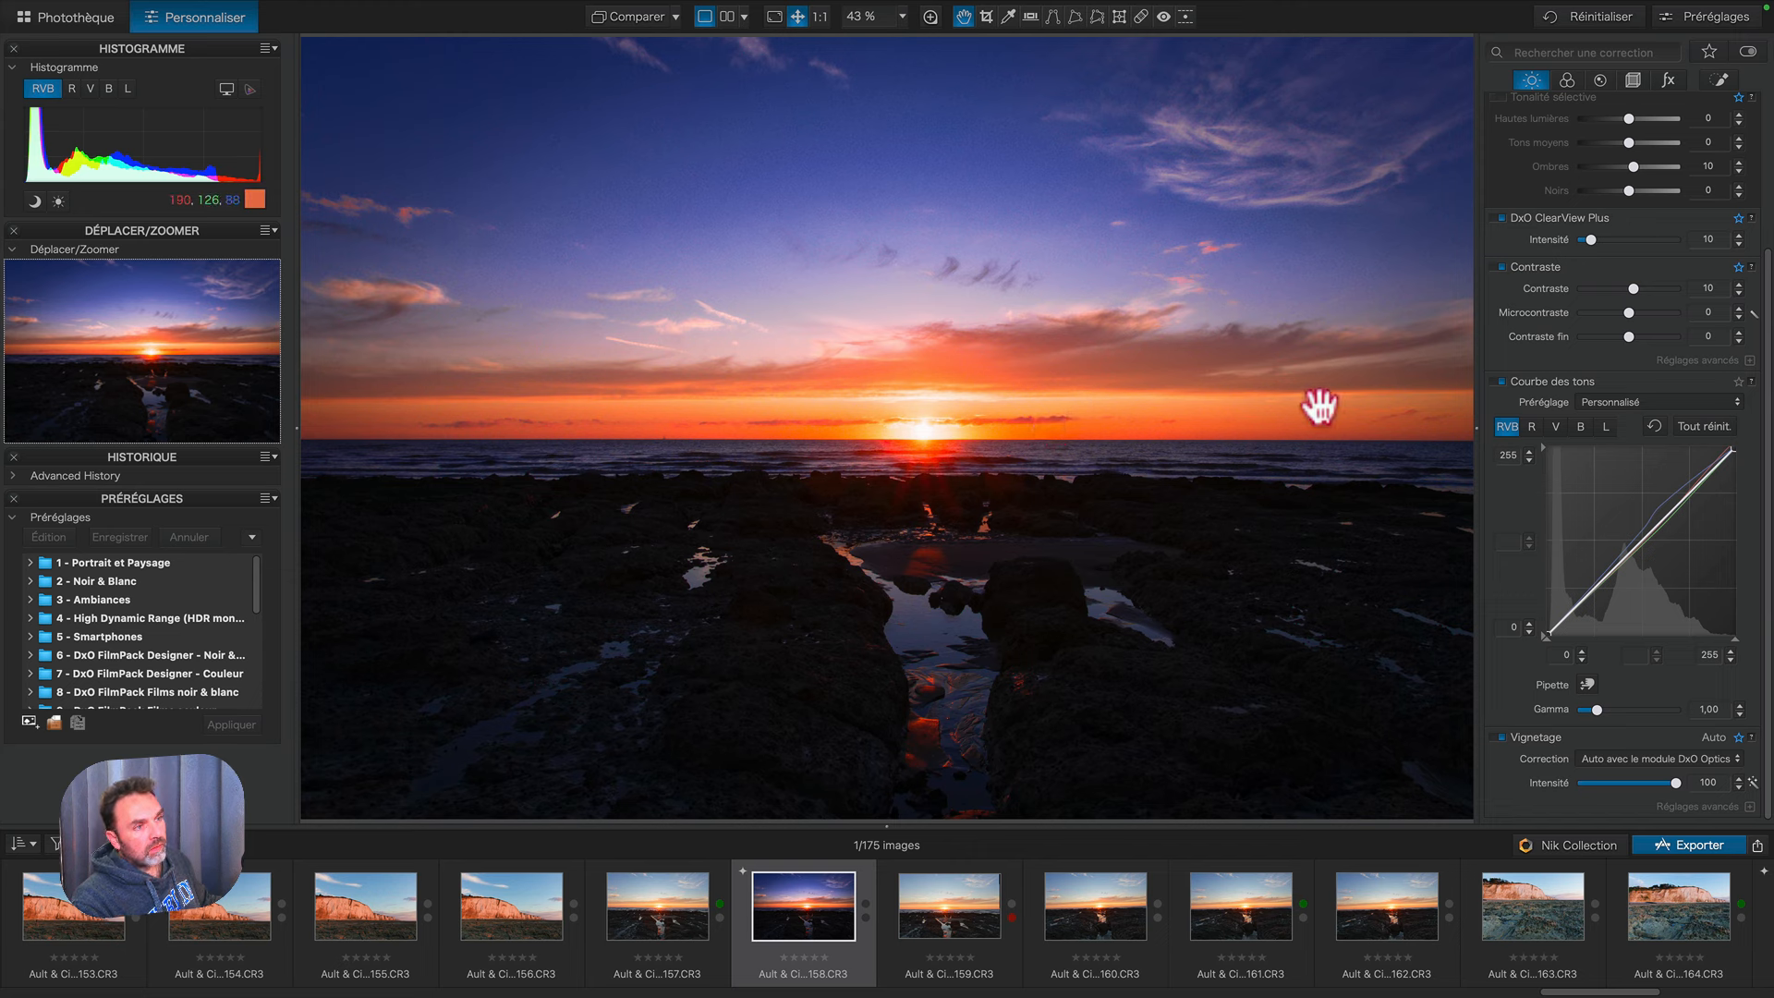
pyautogui.click(1605, 427)
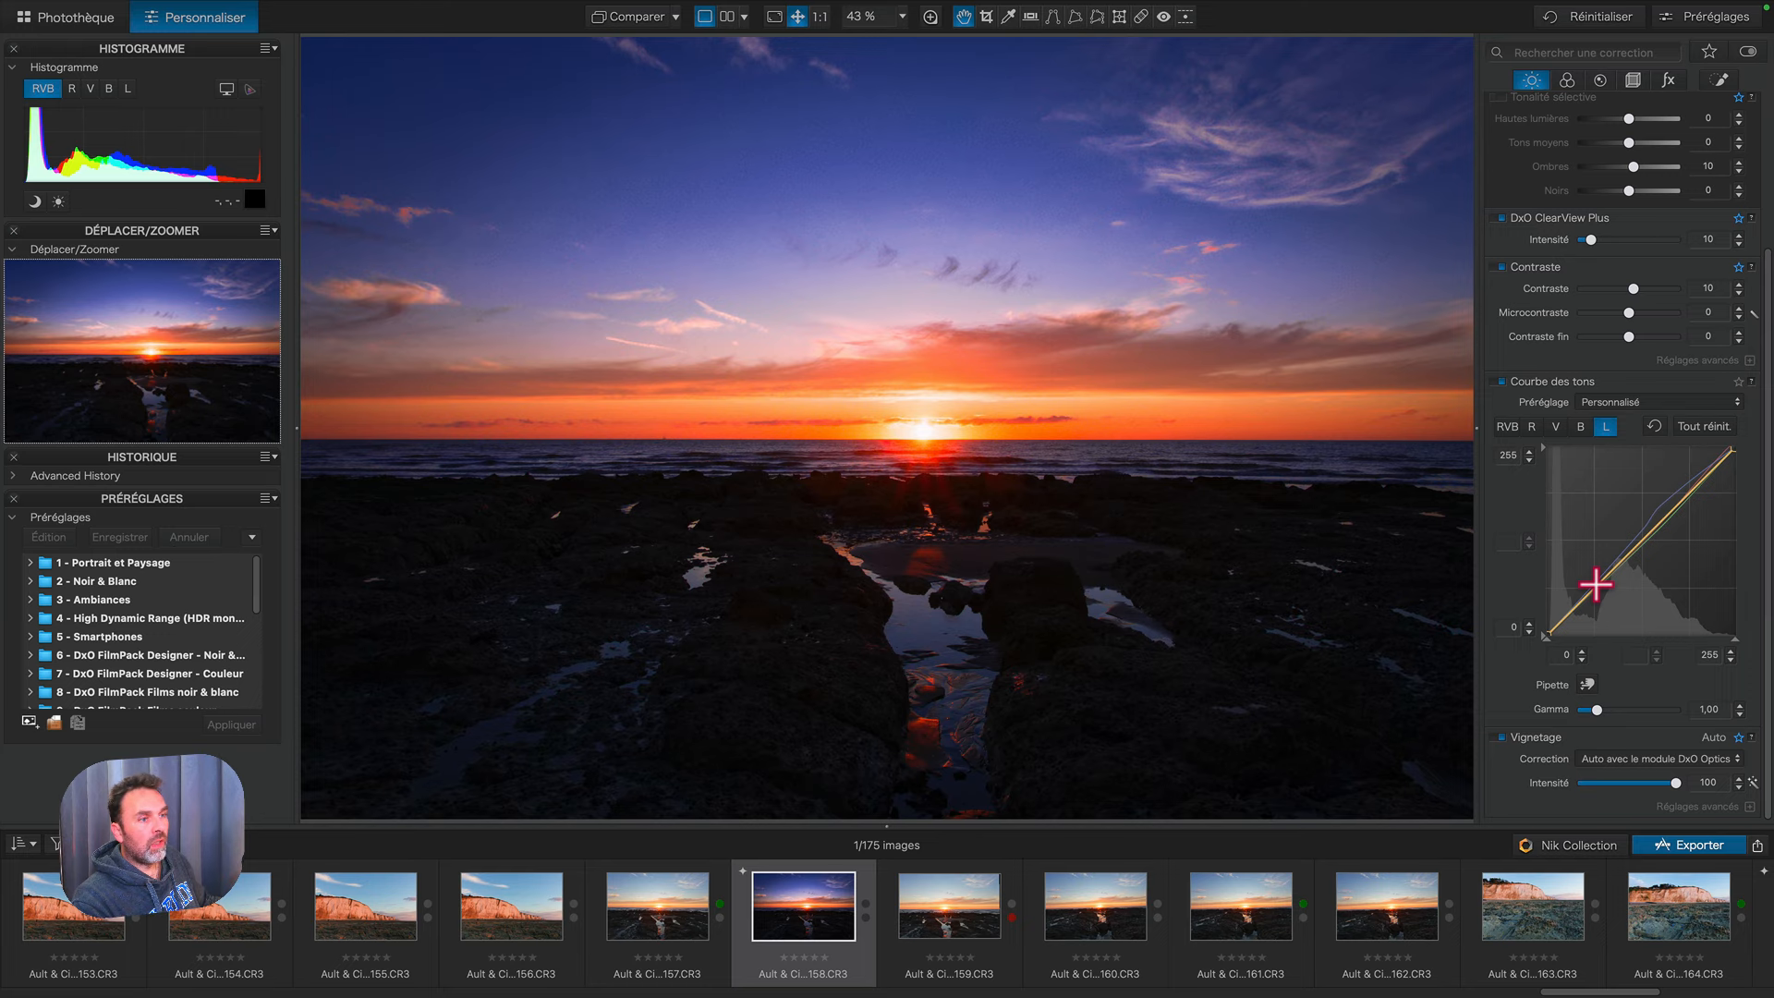
pyautogui.moveTo(1595, 584); pyautogui.dragTo(1666, 513)
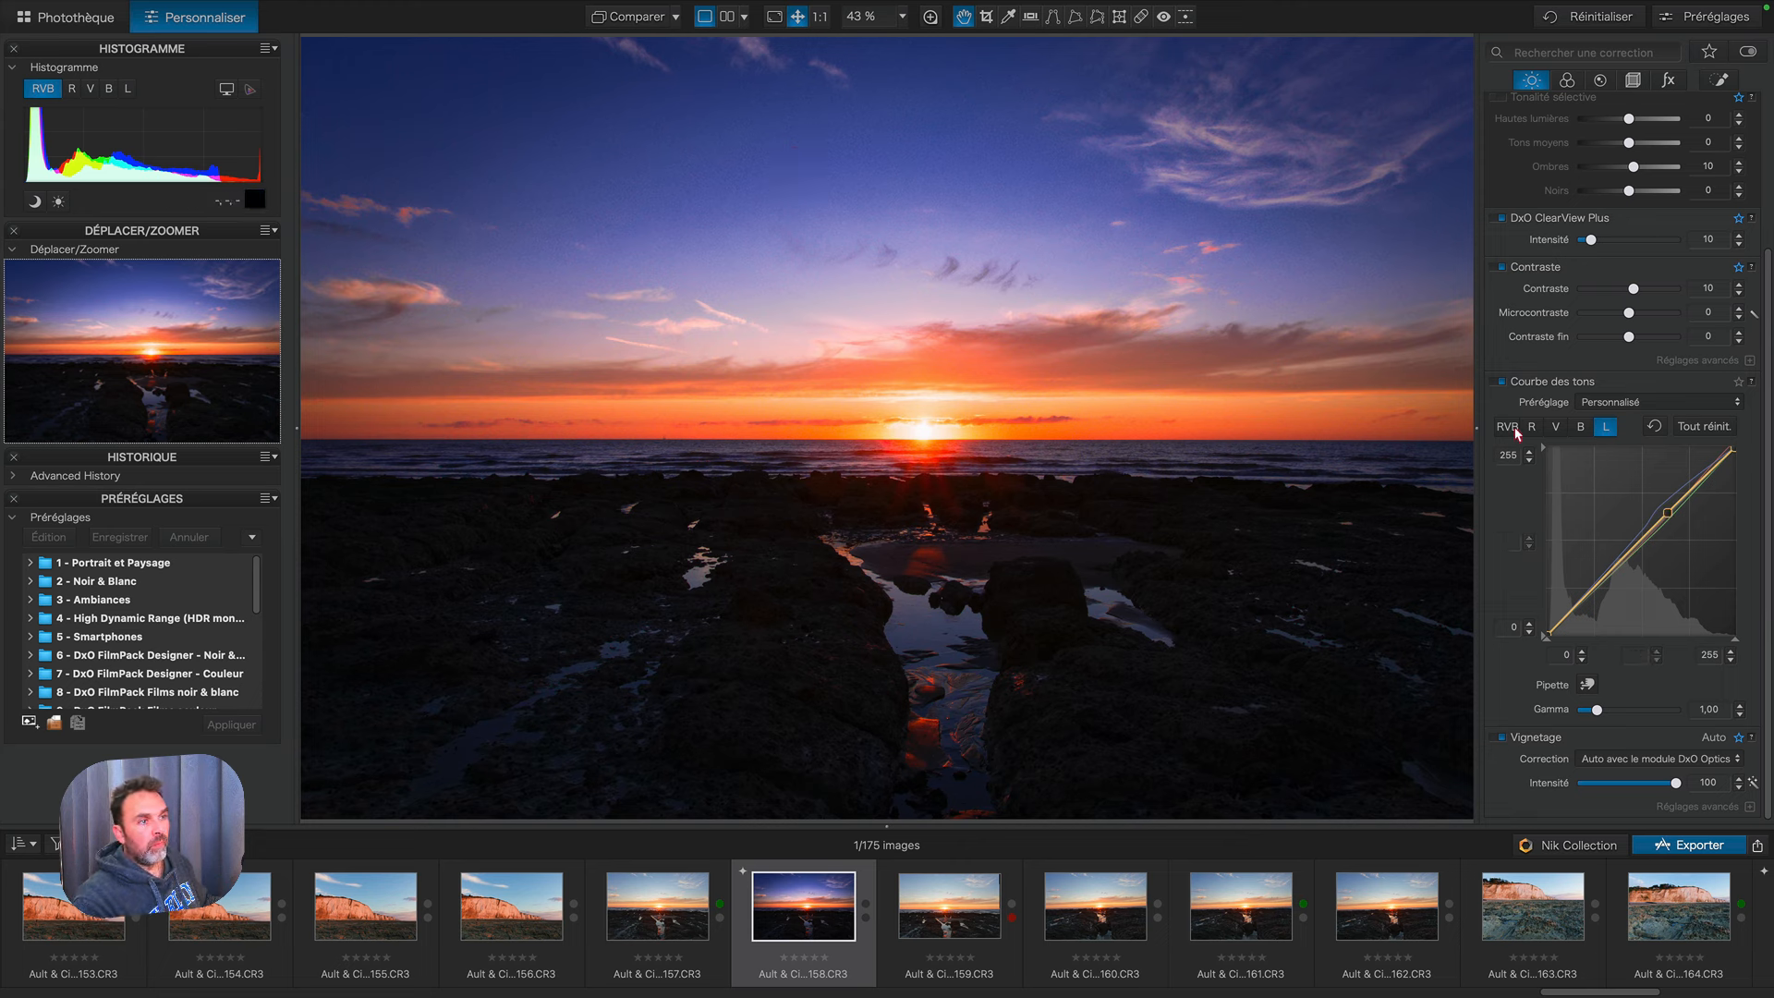
# Step: Compare the RVB and Luma tone curves and examine how the red, green and blue curves are shaped
pyautogui.click(1523, 431)
pyautogui.click(1607, 430)
pyautogui.click(1506, 431)
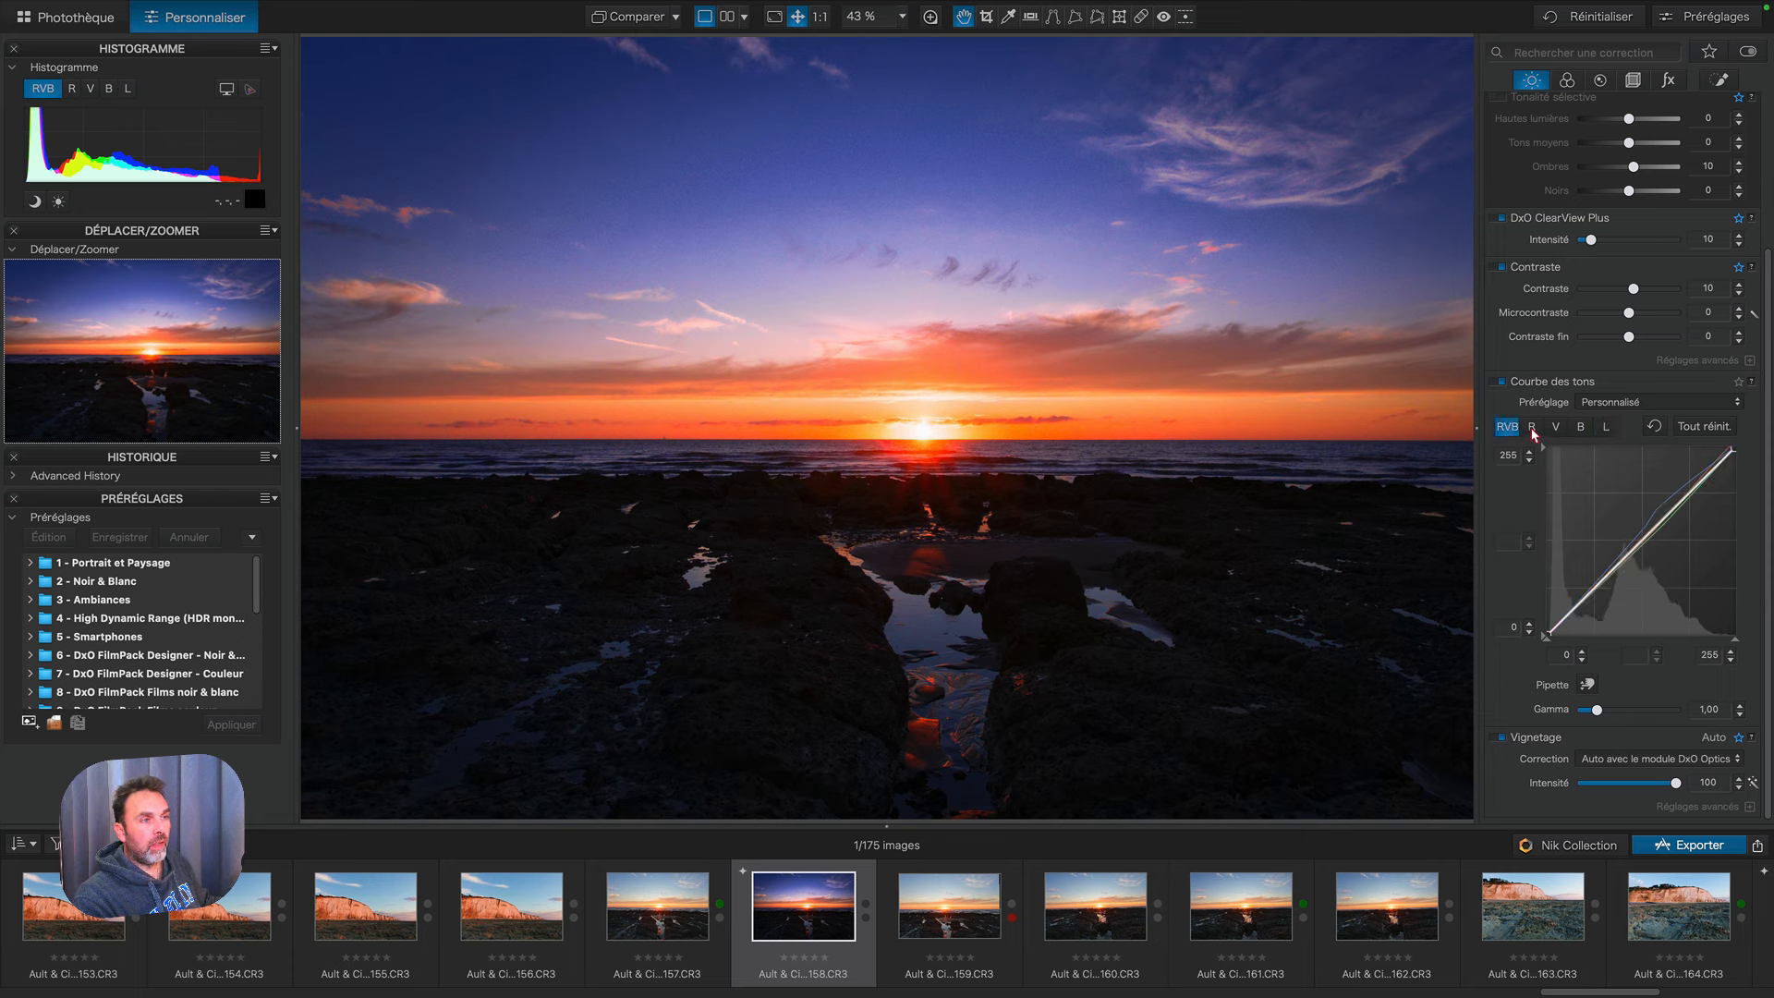
pyautogui.click(1536, 431)
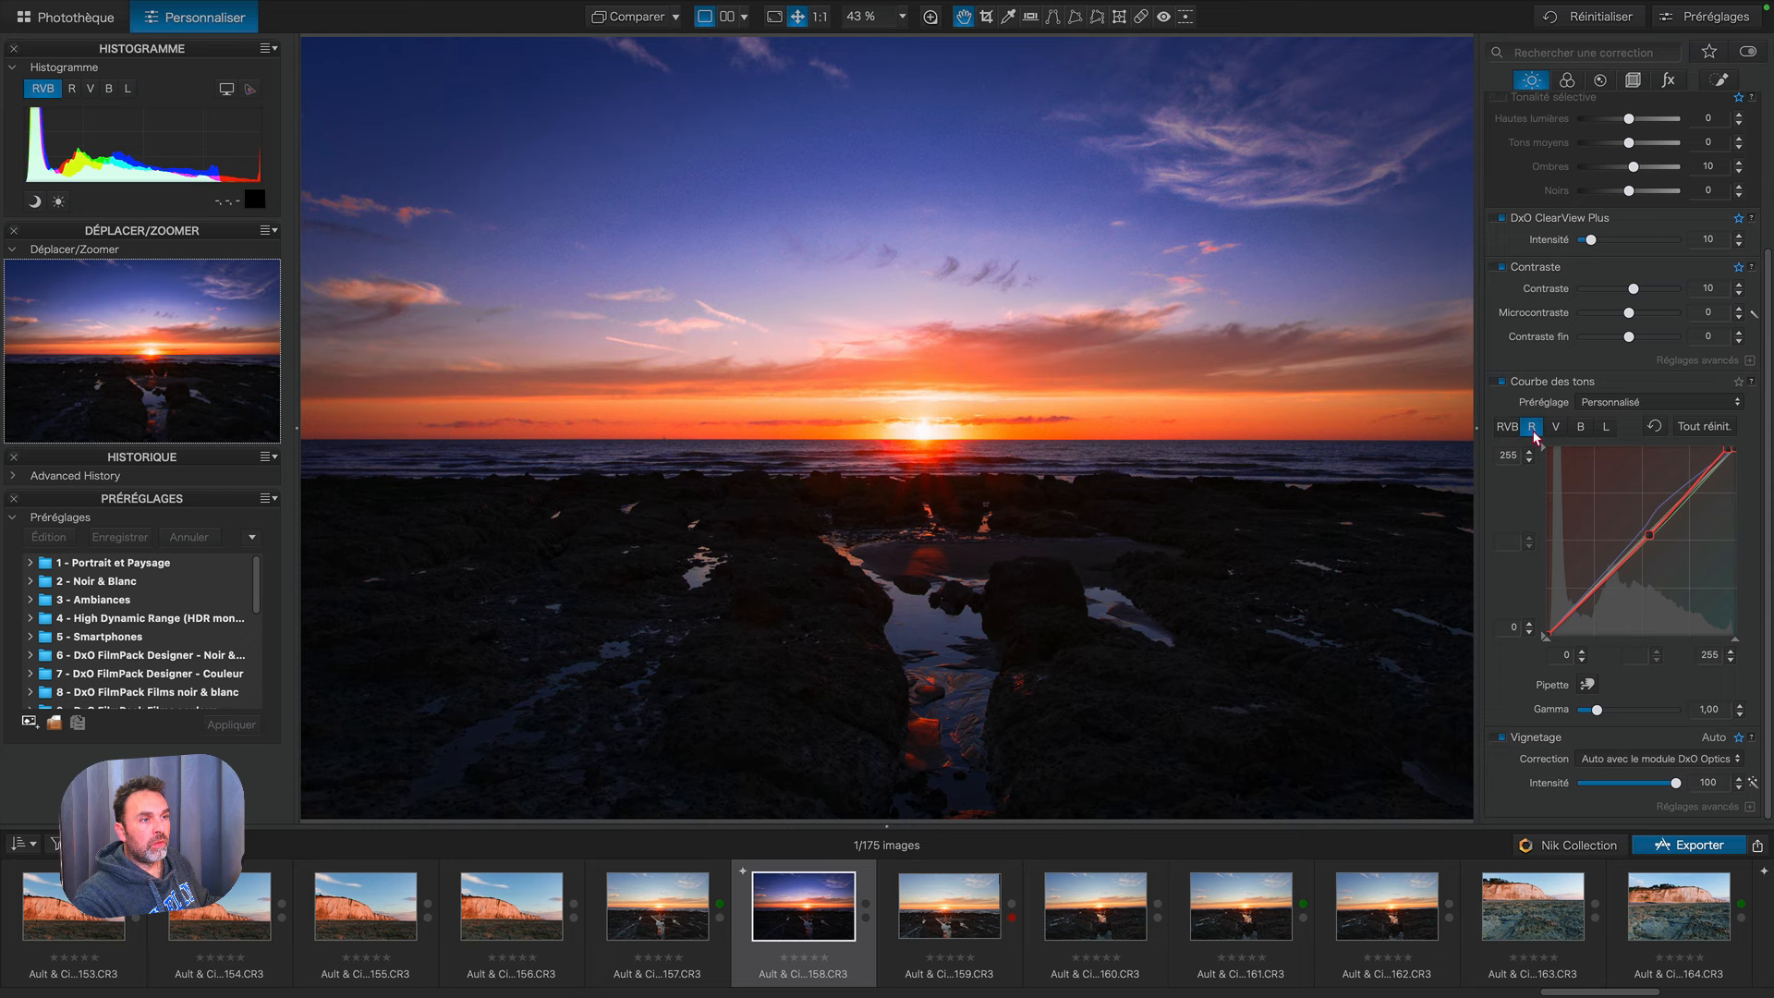
pyautogui.click(1555, 428)
pyautogui.click(1580, 428)
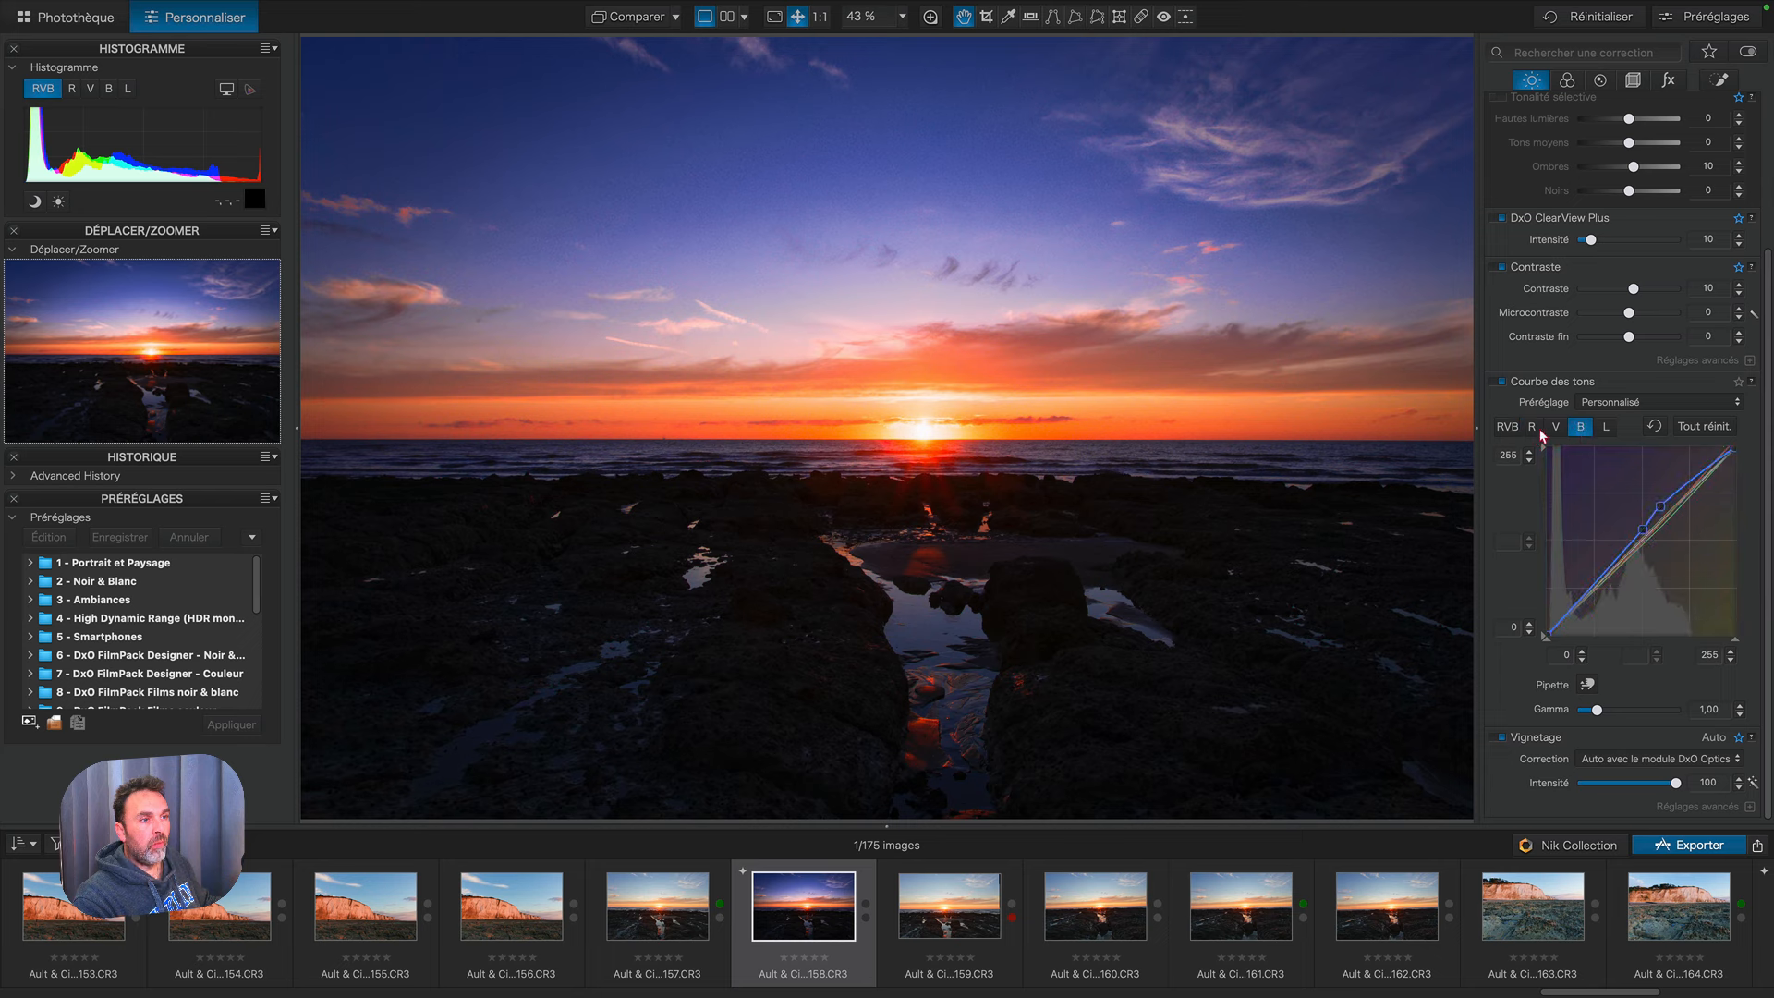
pyautogui.click(1533, 429)
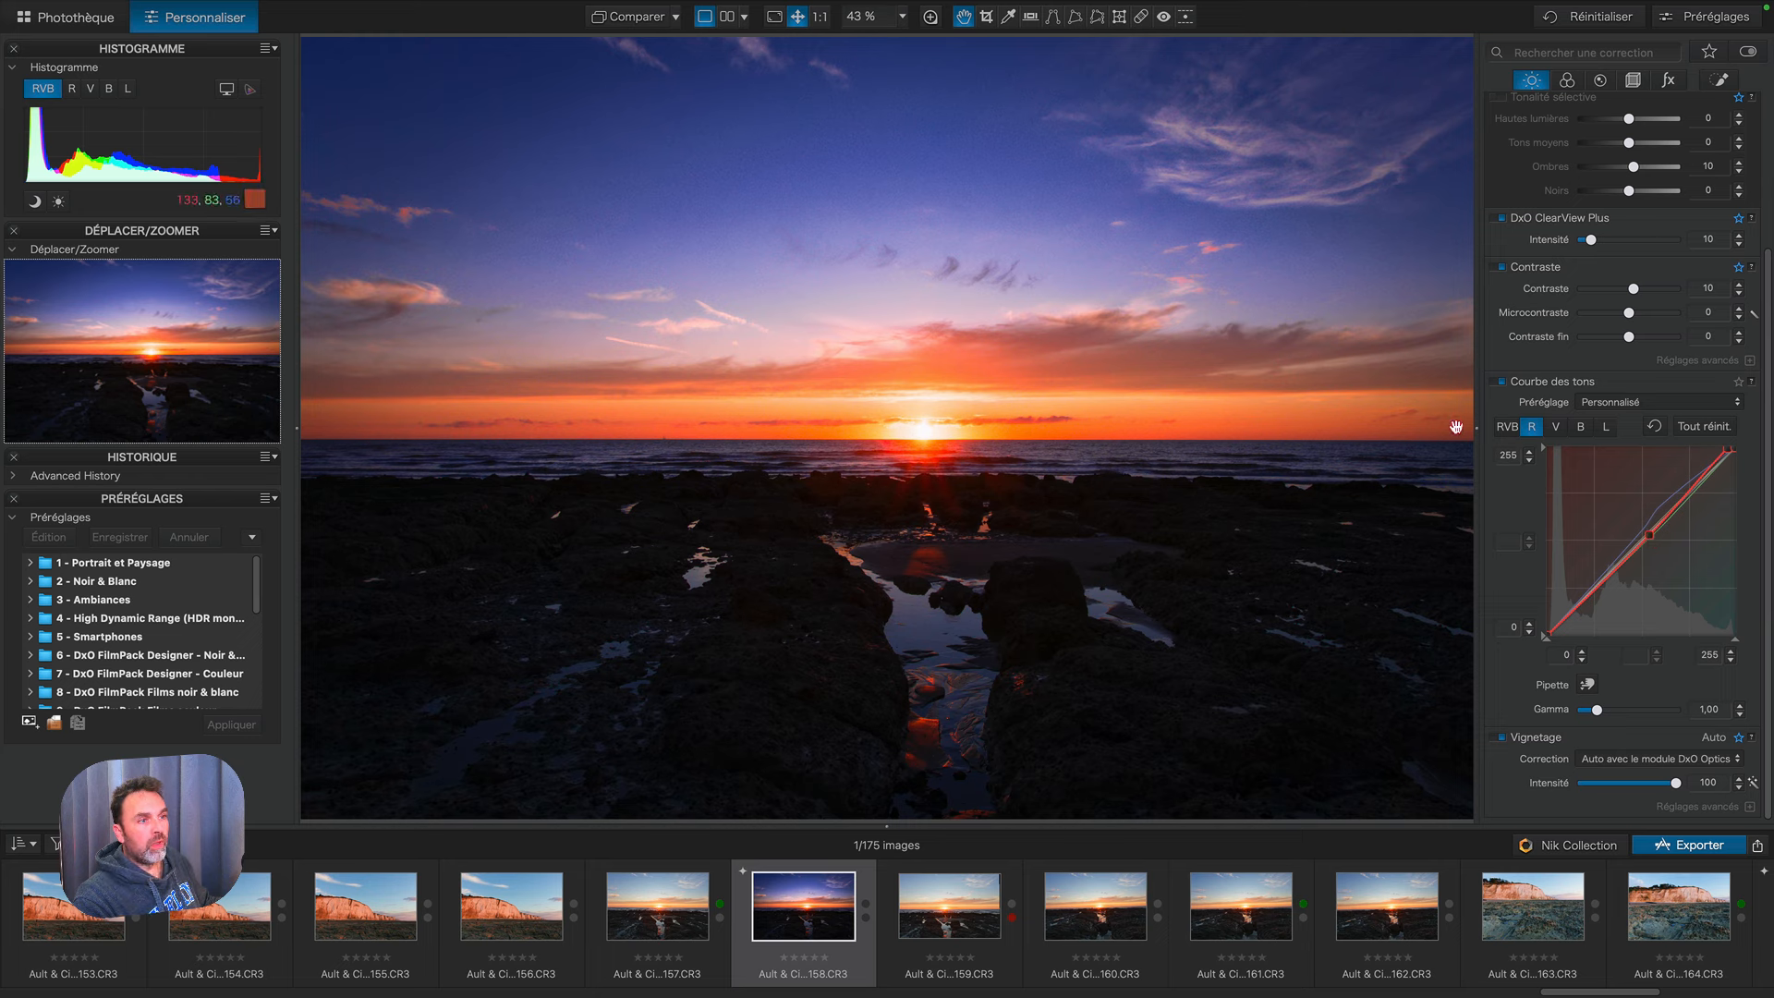
pyautogui.click(1556, 427)
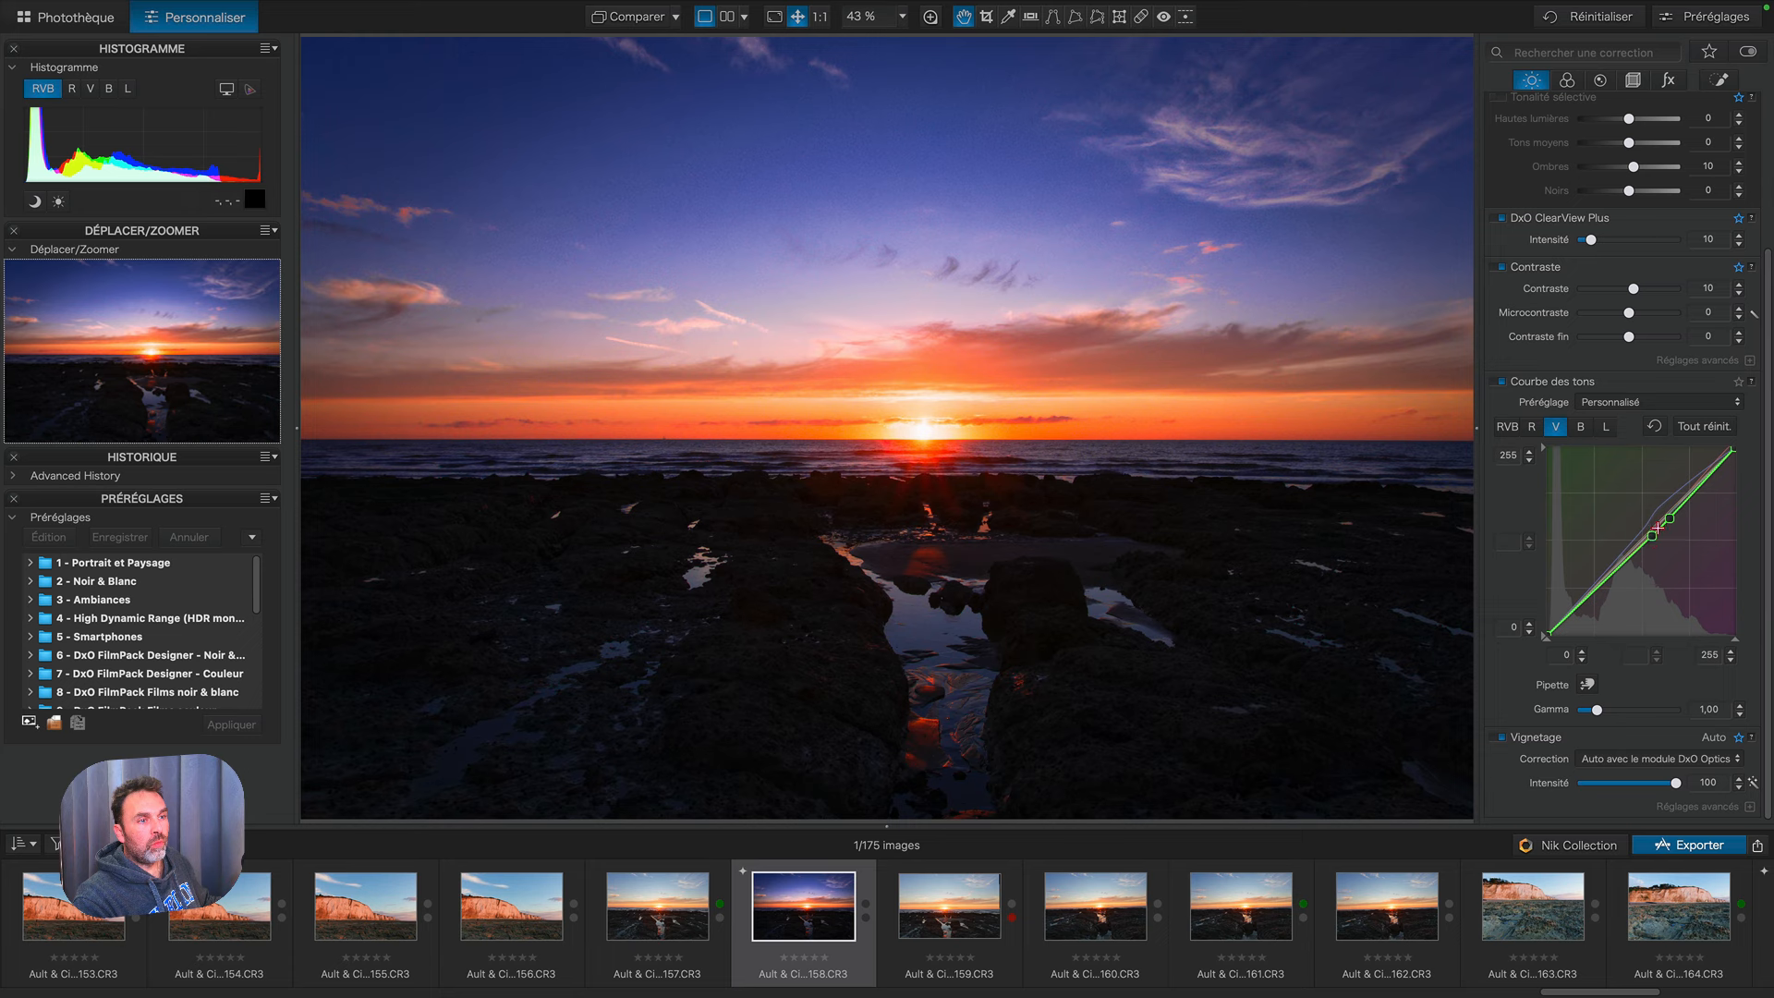
pyautogui.click(1581, 434)
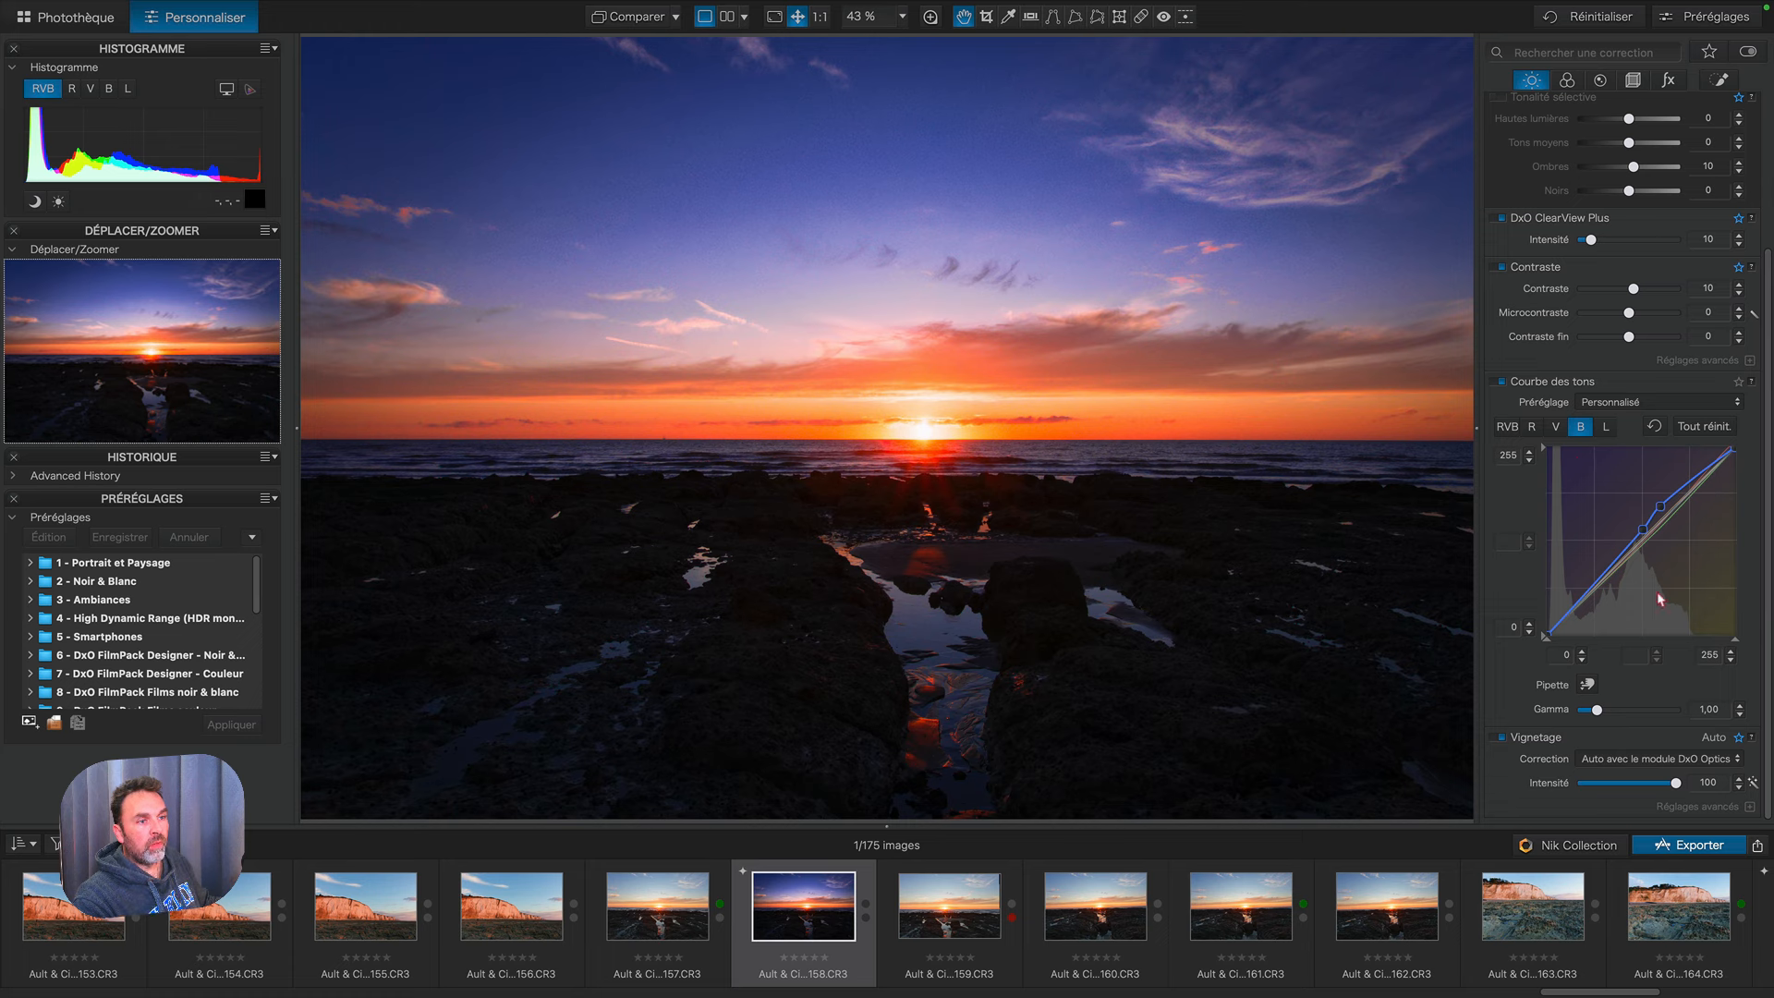
# Step: Move the middle point of the red tone curve to input 140 and output 141
pyautogui.click(1546, 427)
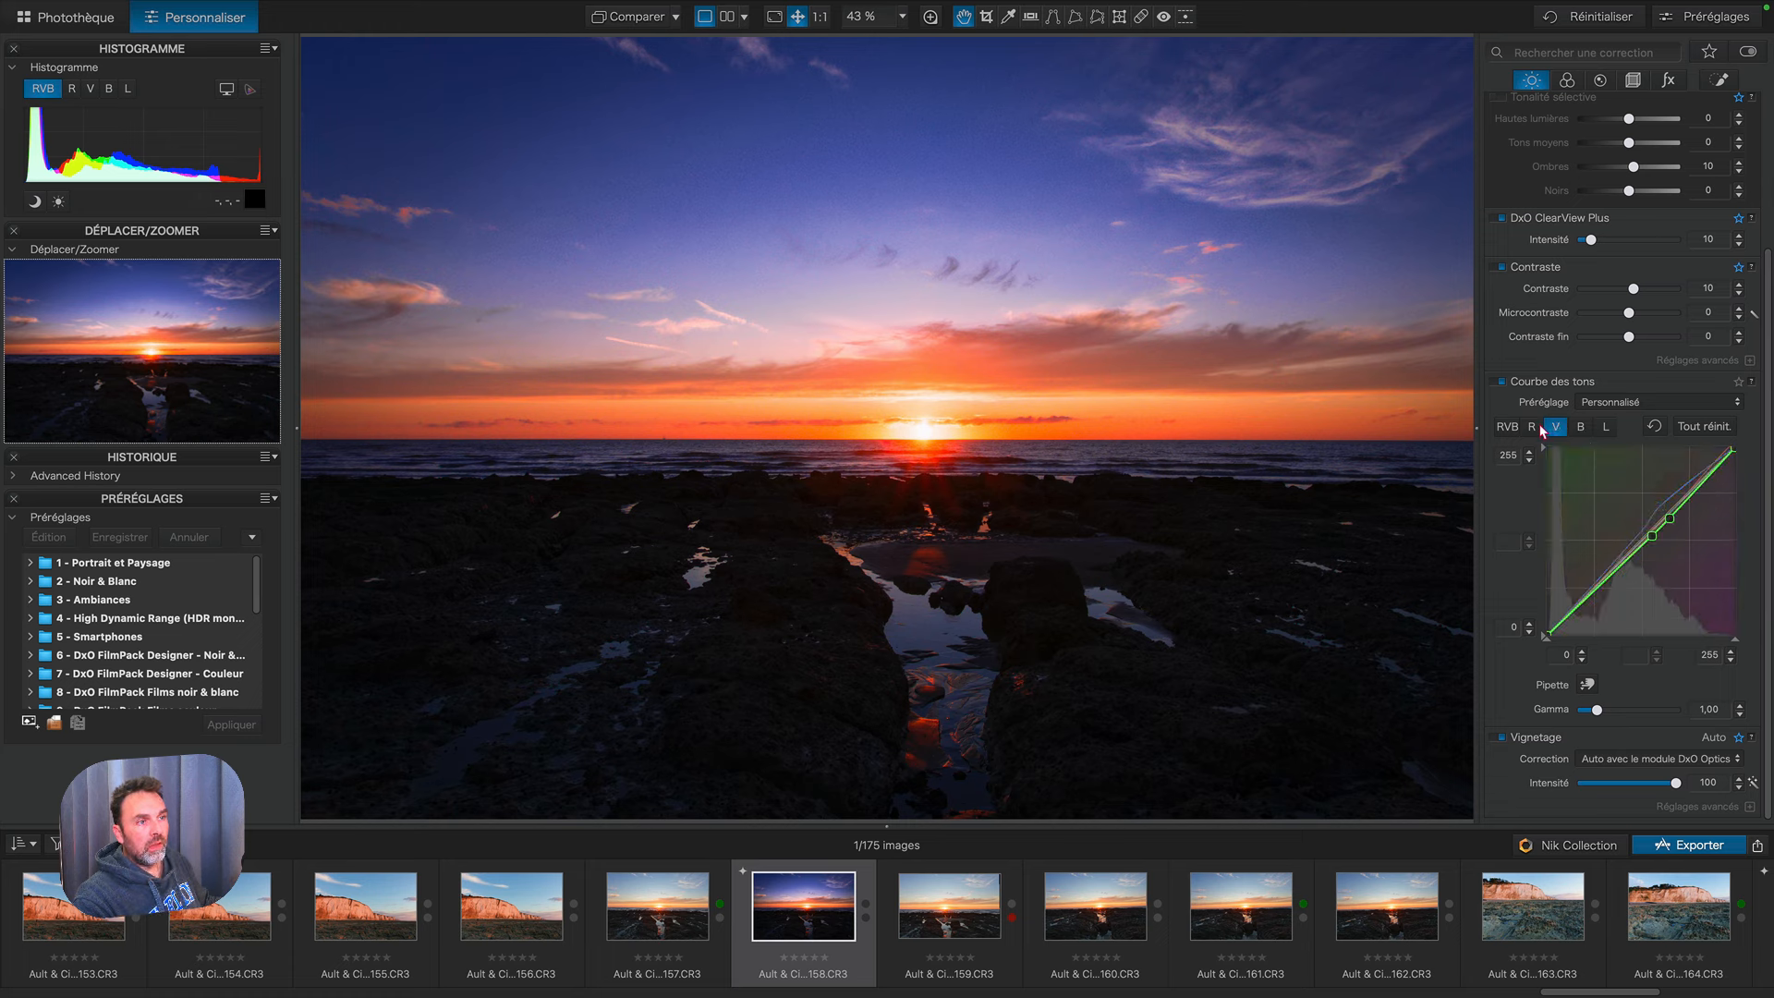
pyautogui.click(1531, 427)
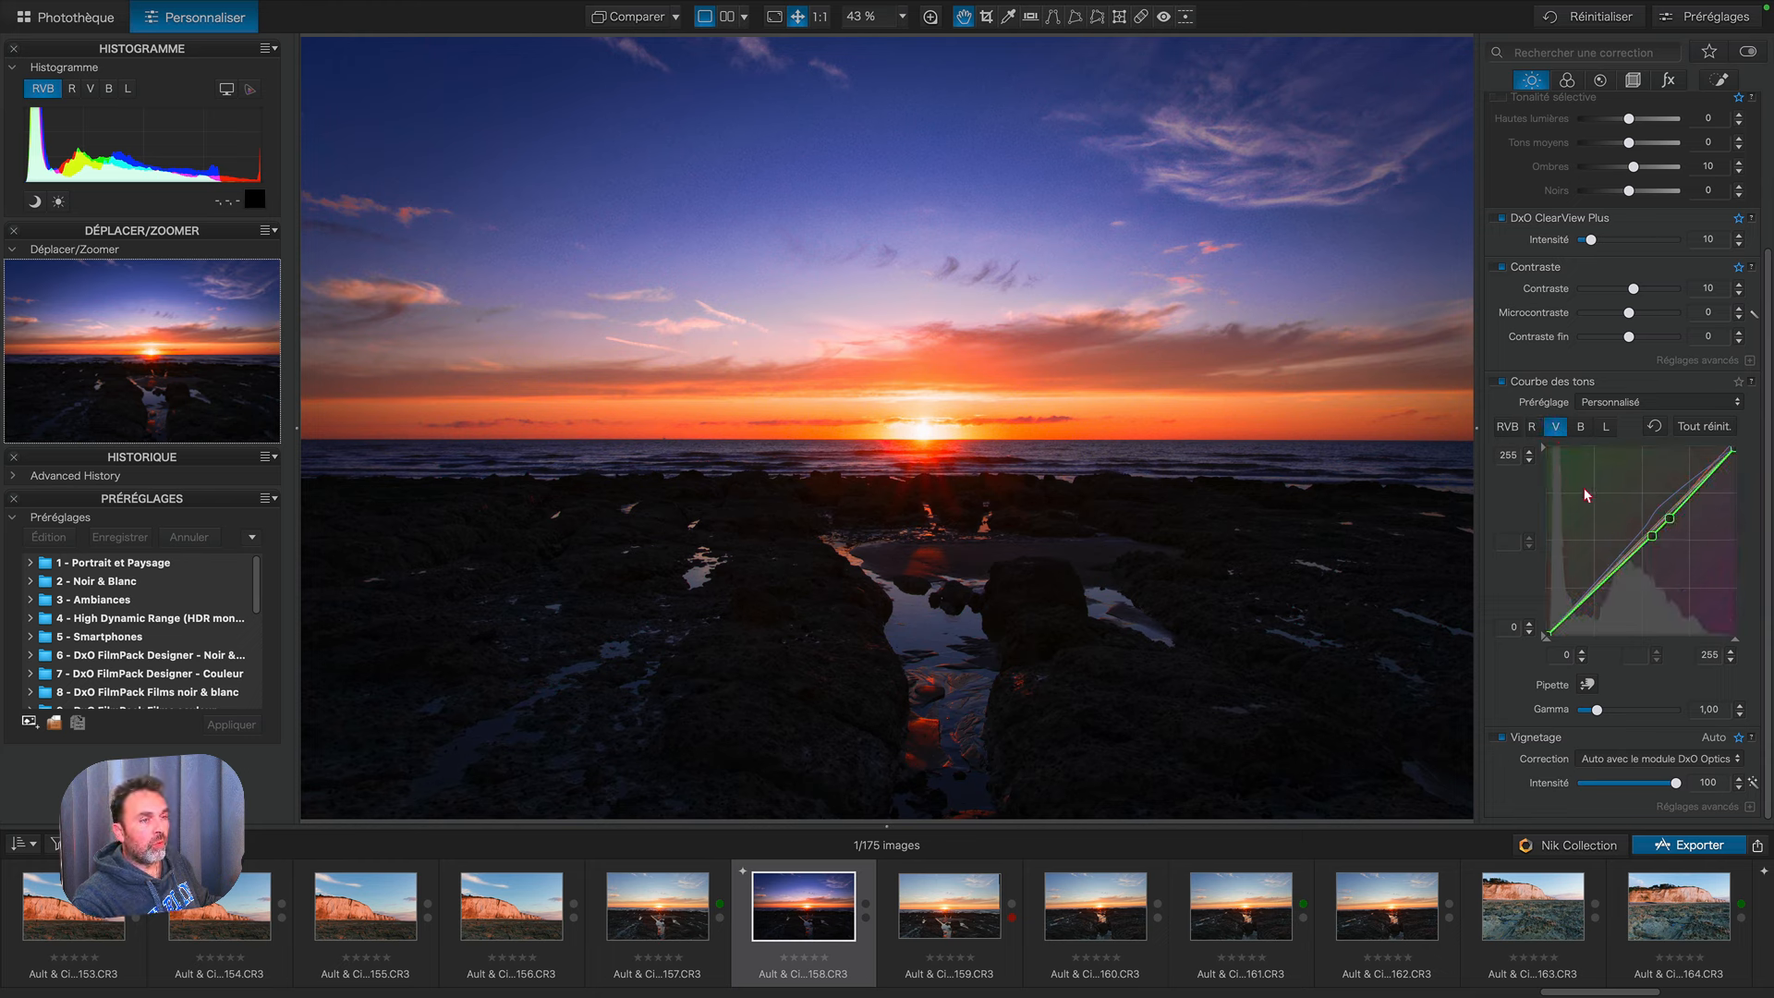
pyautogui.click(1531, 427)
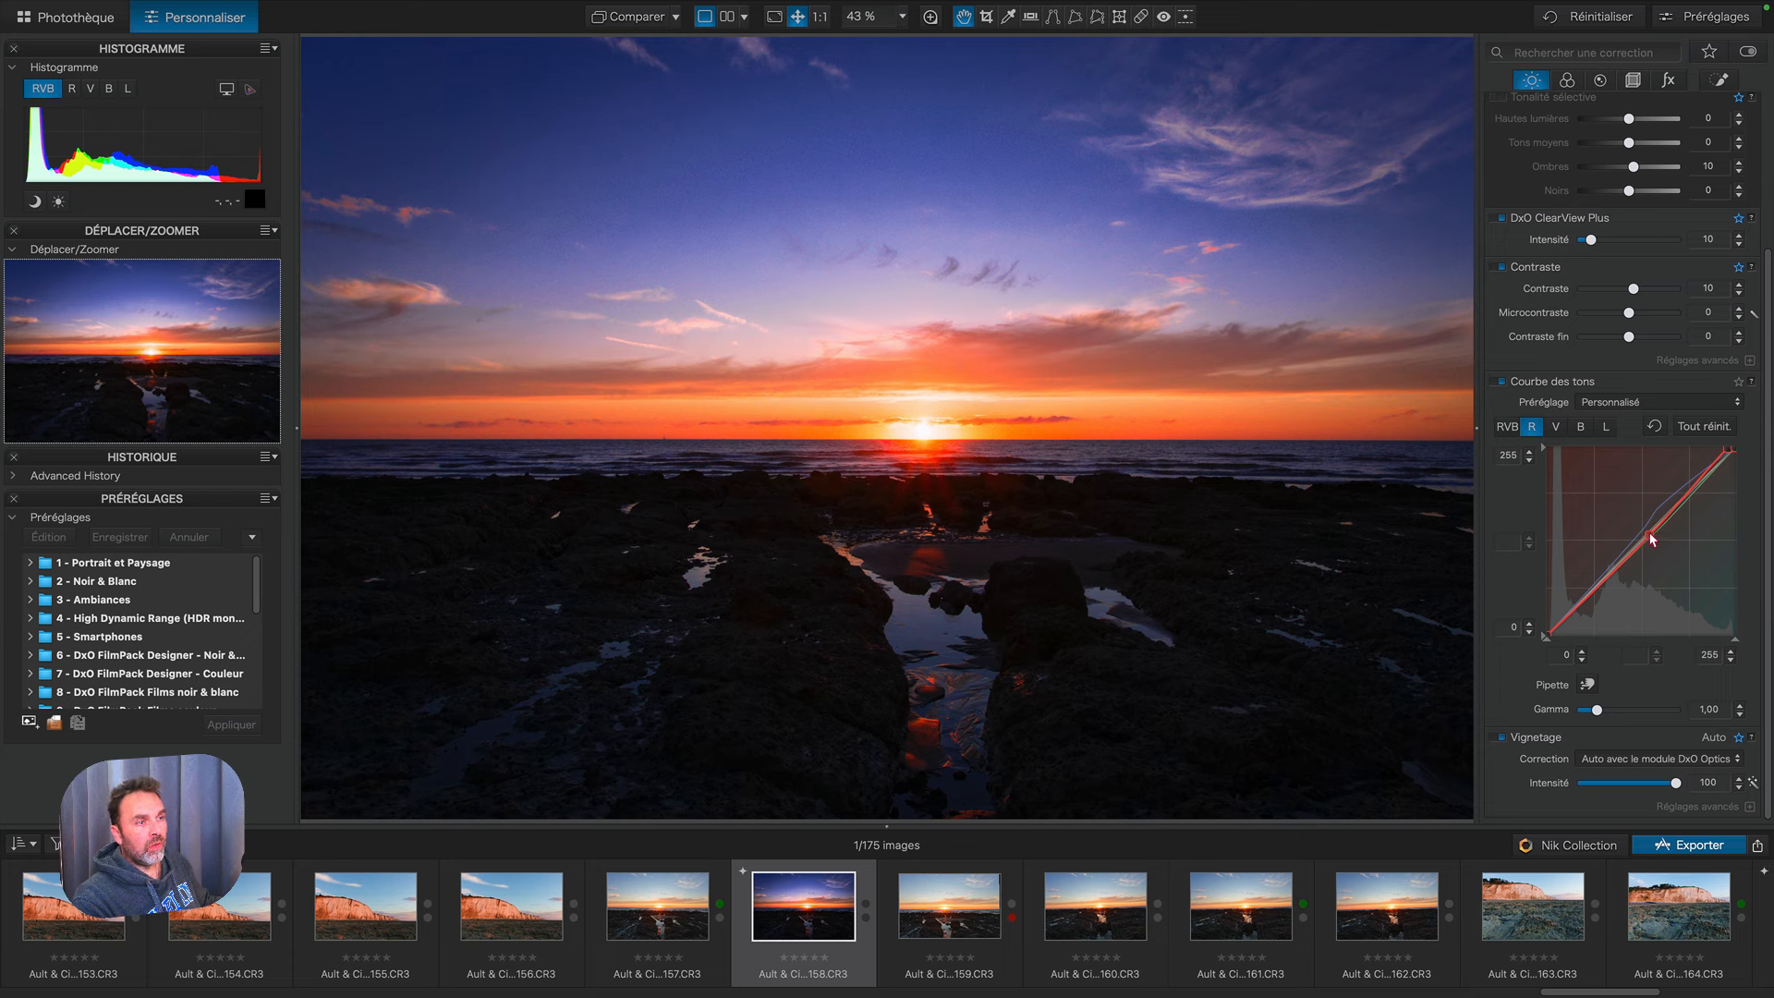
pyautogui.moveTo(1651, 538); pyautogui.dragTo(1653, 538)
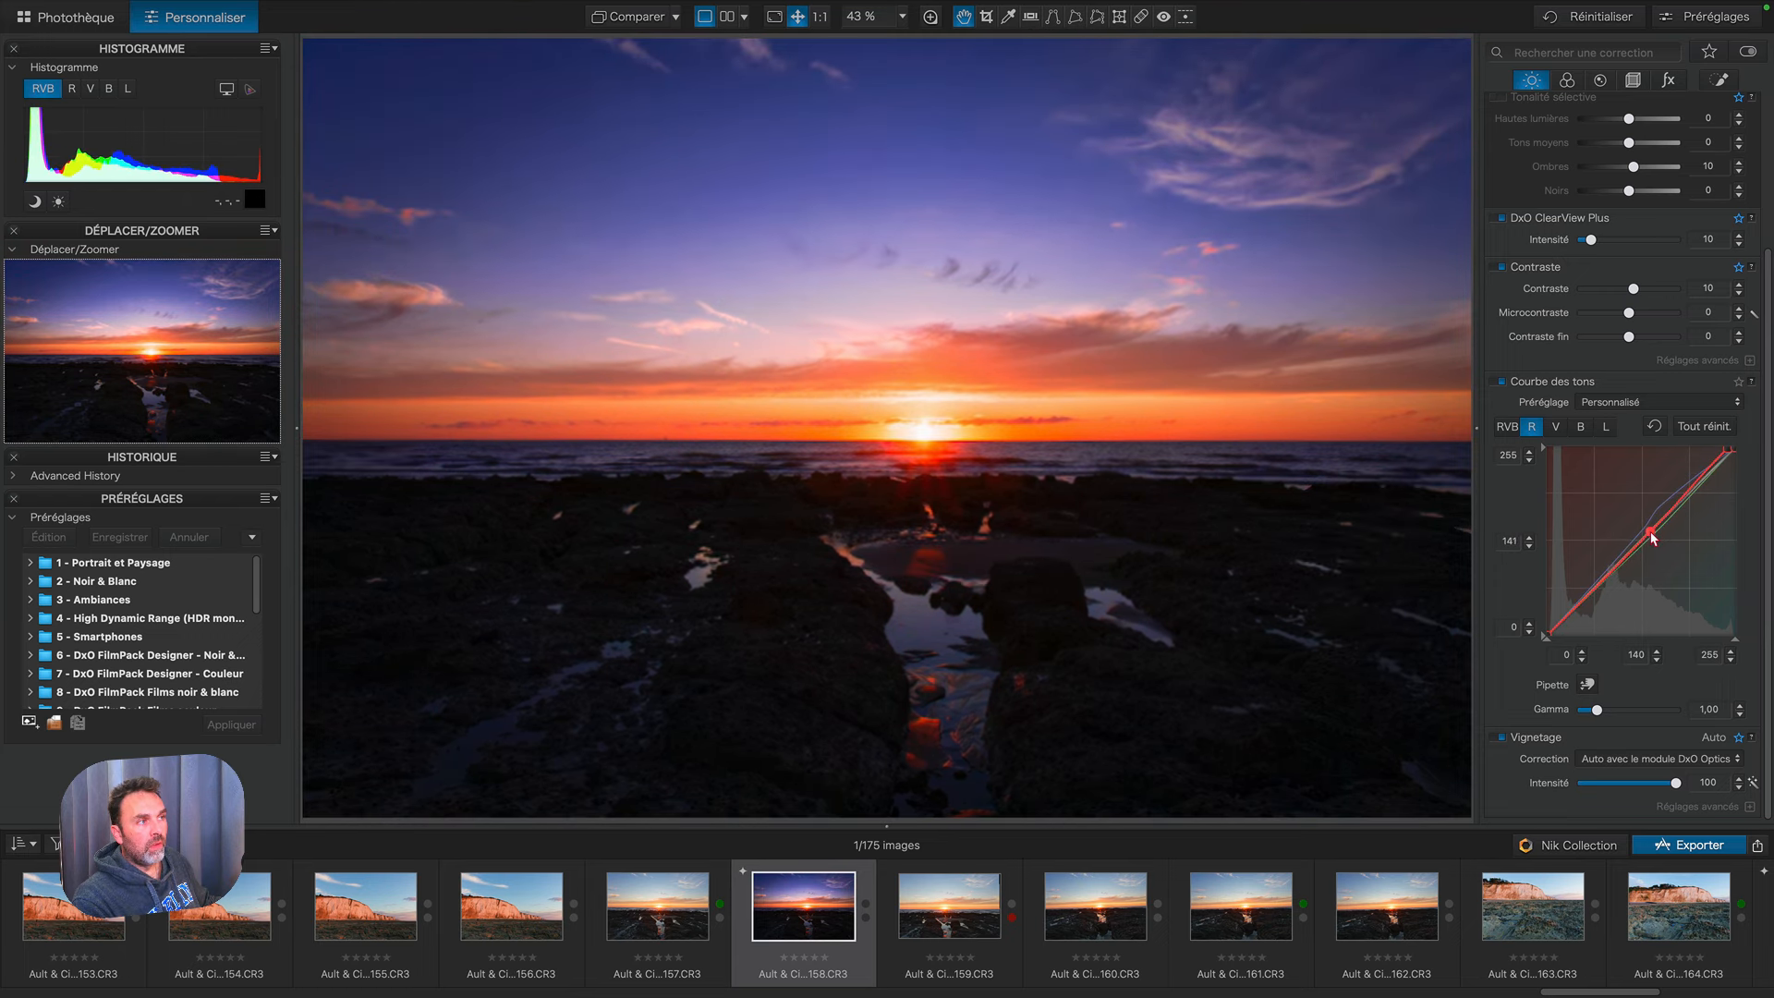
# Step: Move the blue tone curve's upper point to 157/176 and its middle point to 133/149
pyautogui.click(1558, 428)
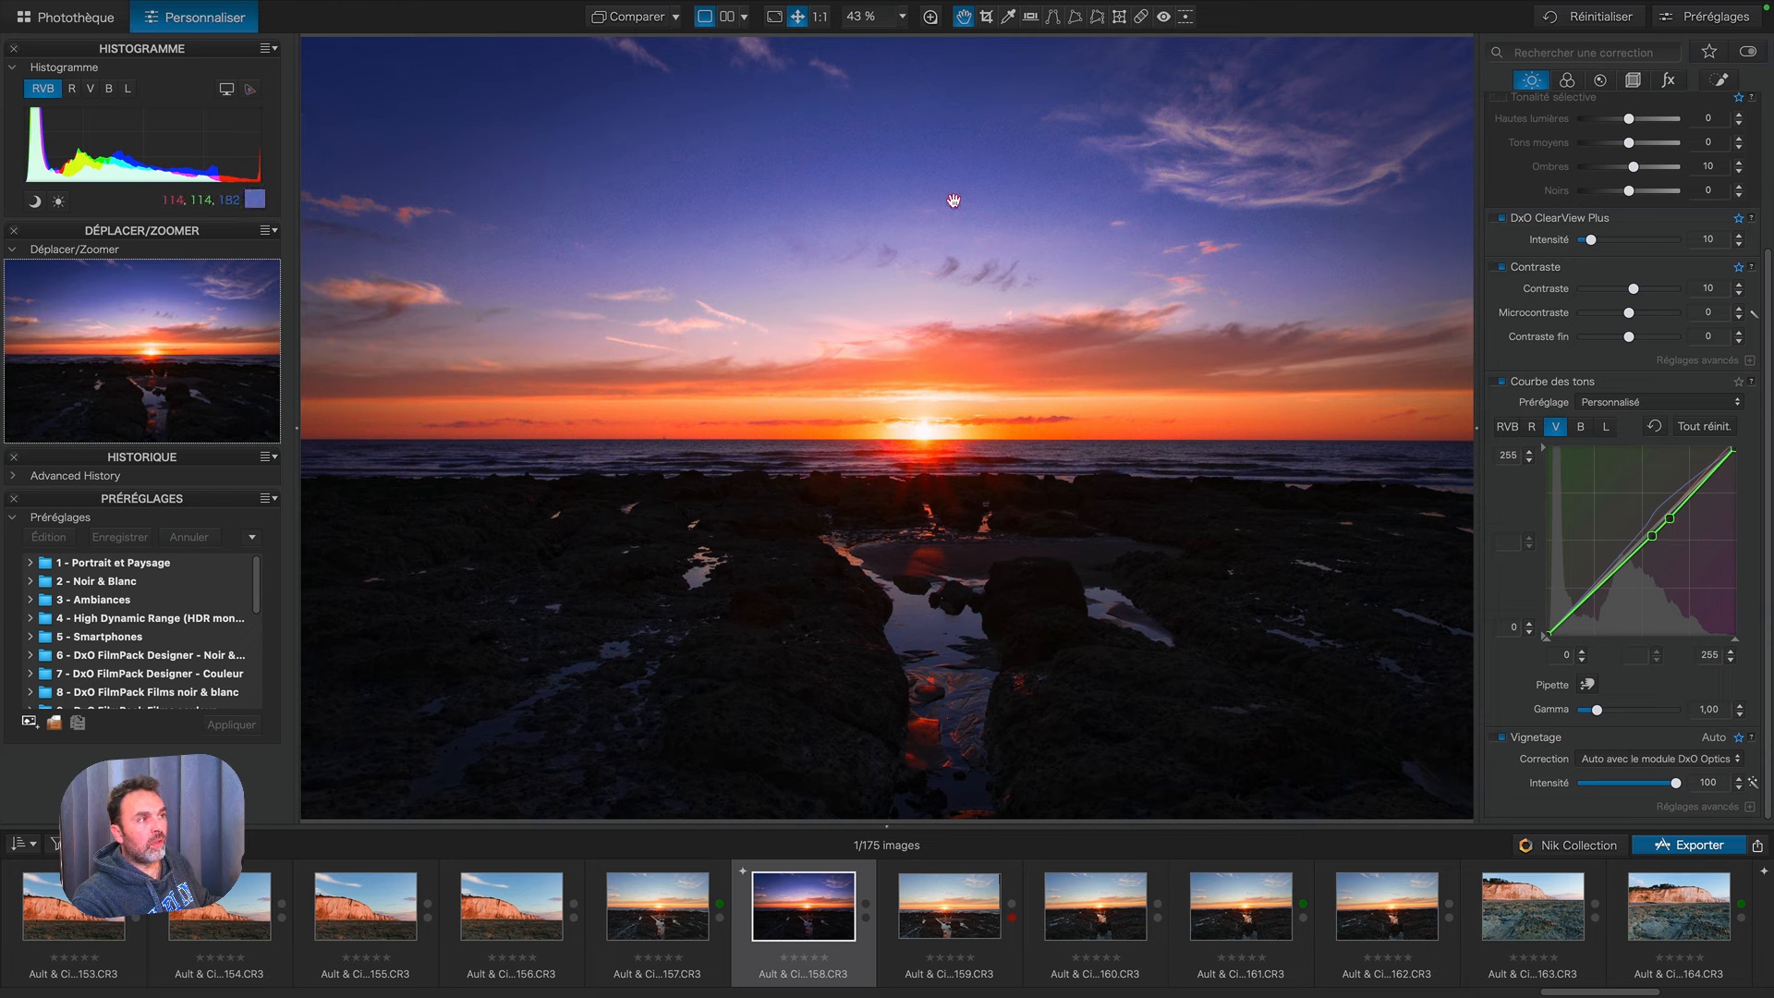
pyautogui.click(1583, 427)
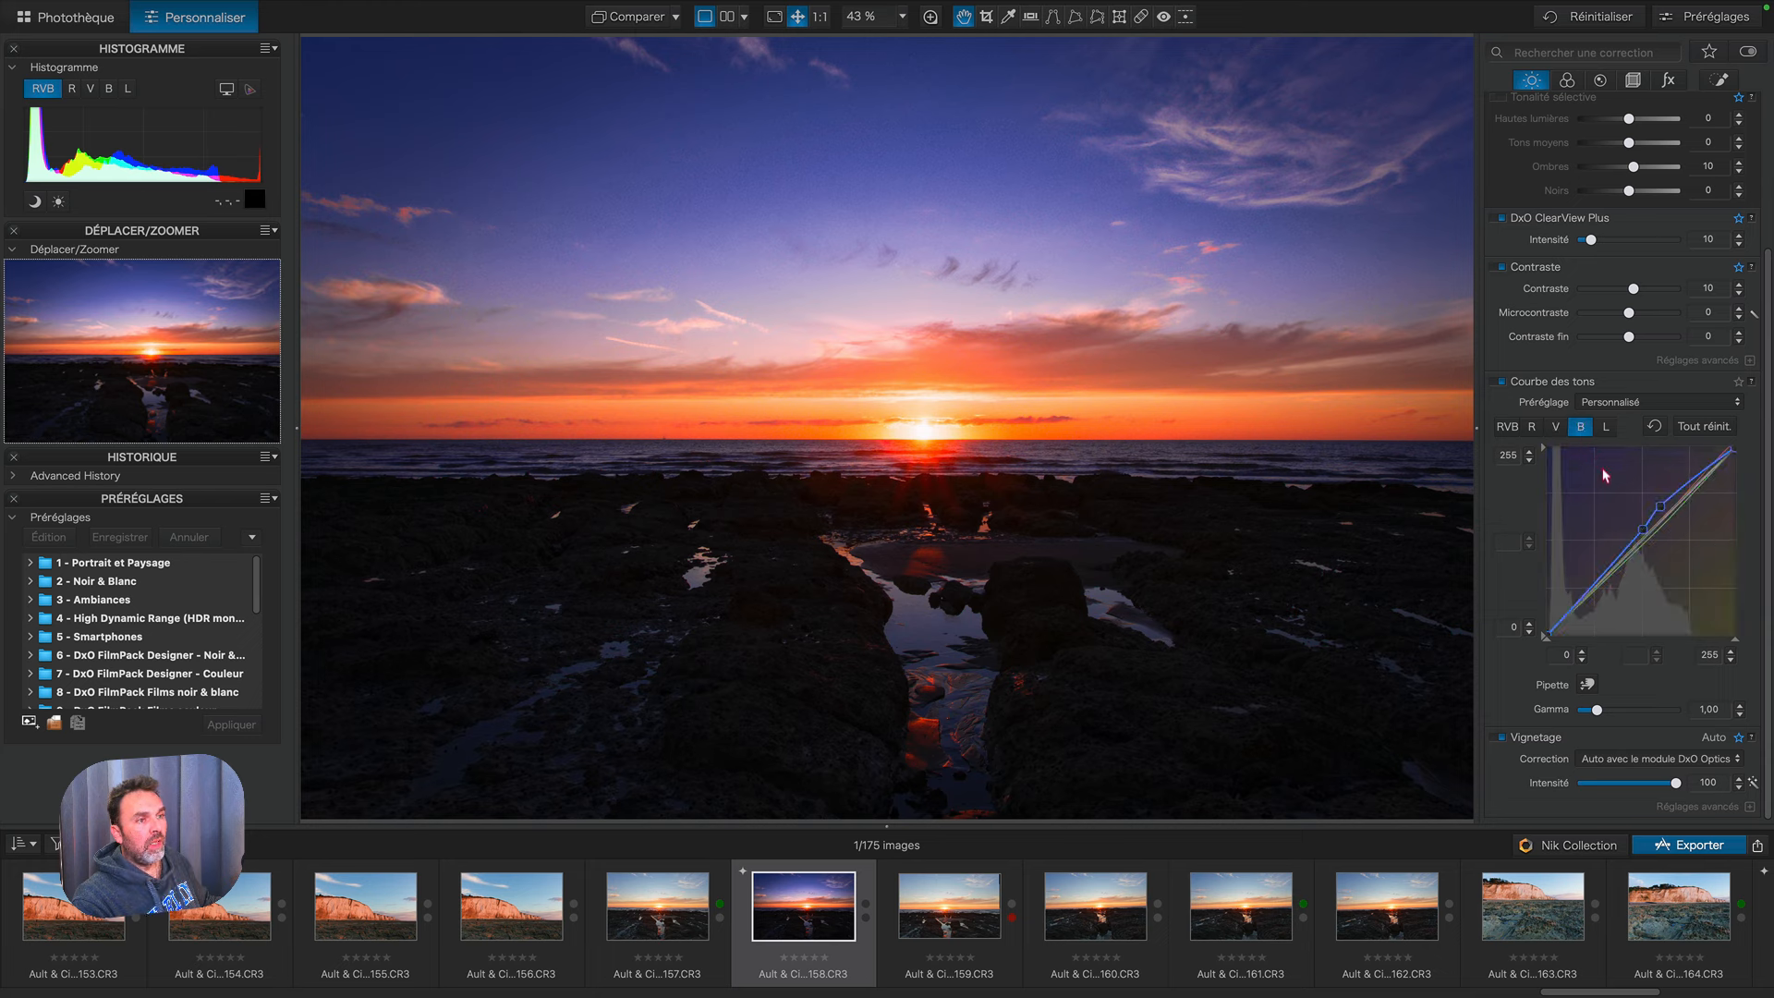
pyautogui.click(1661, 509)
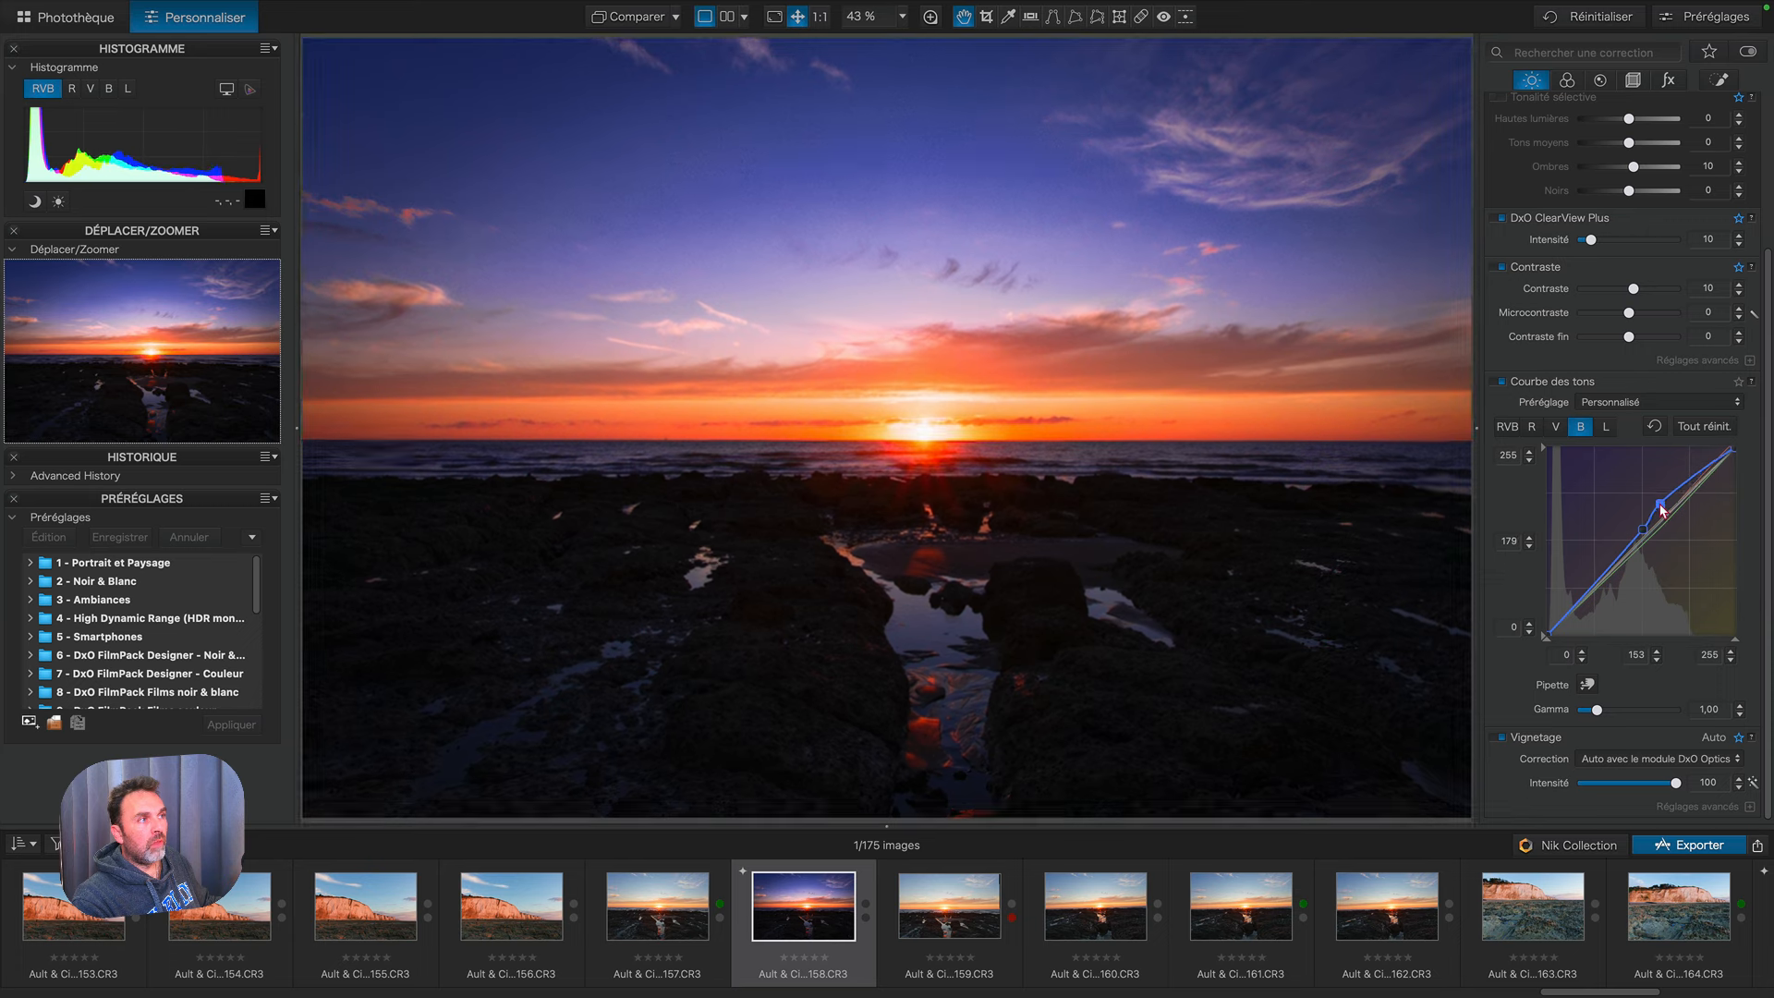
pyautogui.moveTo(1660, 509)
pyautogui.mouseDown()
pyautogui.moveTo(1658, 494)
pyautogui.moveTo(1646, 535)
pyautogui.moveTo(1665, 515)
pyautogui.mouseUp()
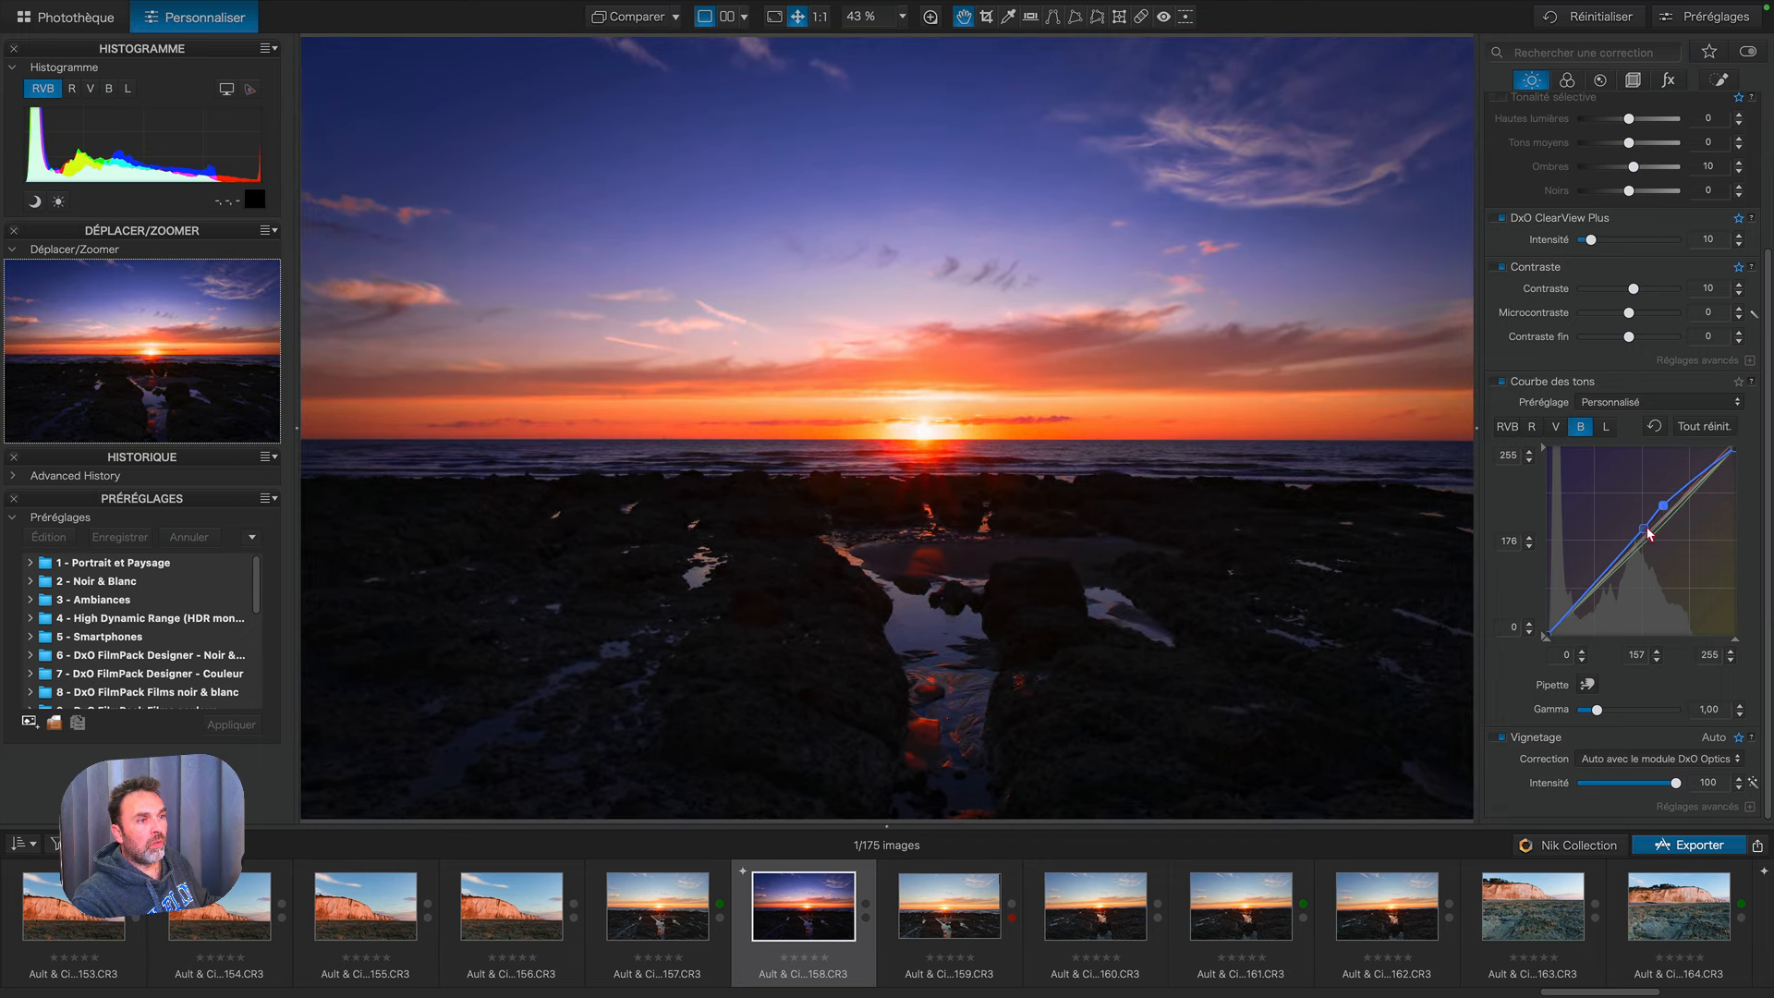
pyautogui.moveTo(1646, 533); pyautogui.dragTo(1640, 528)
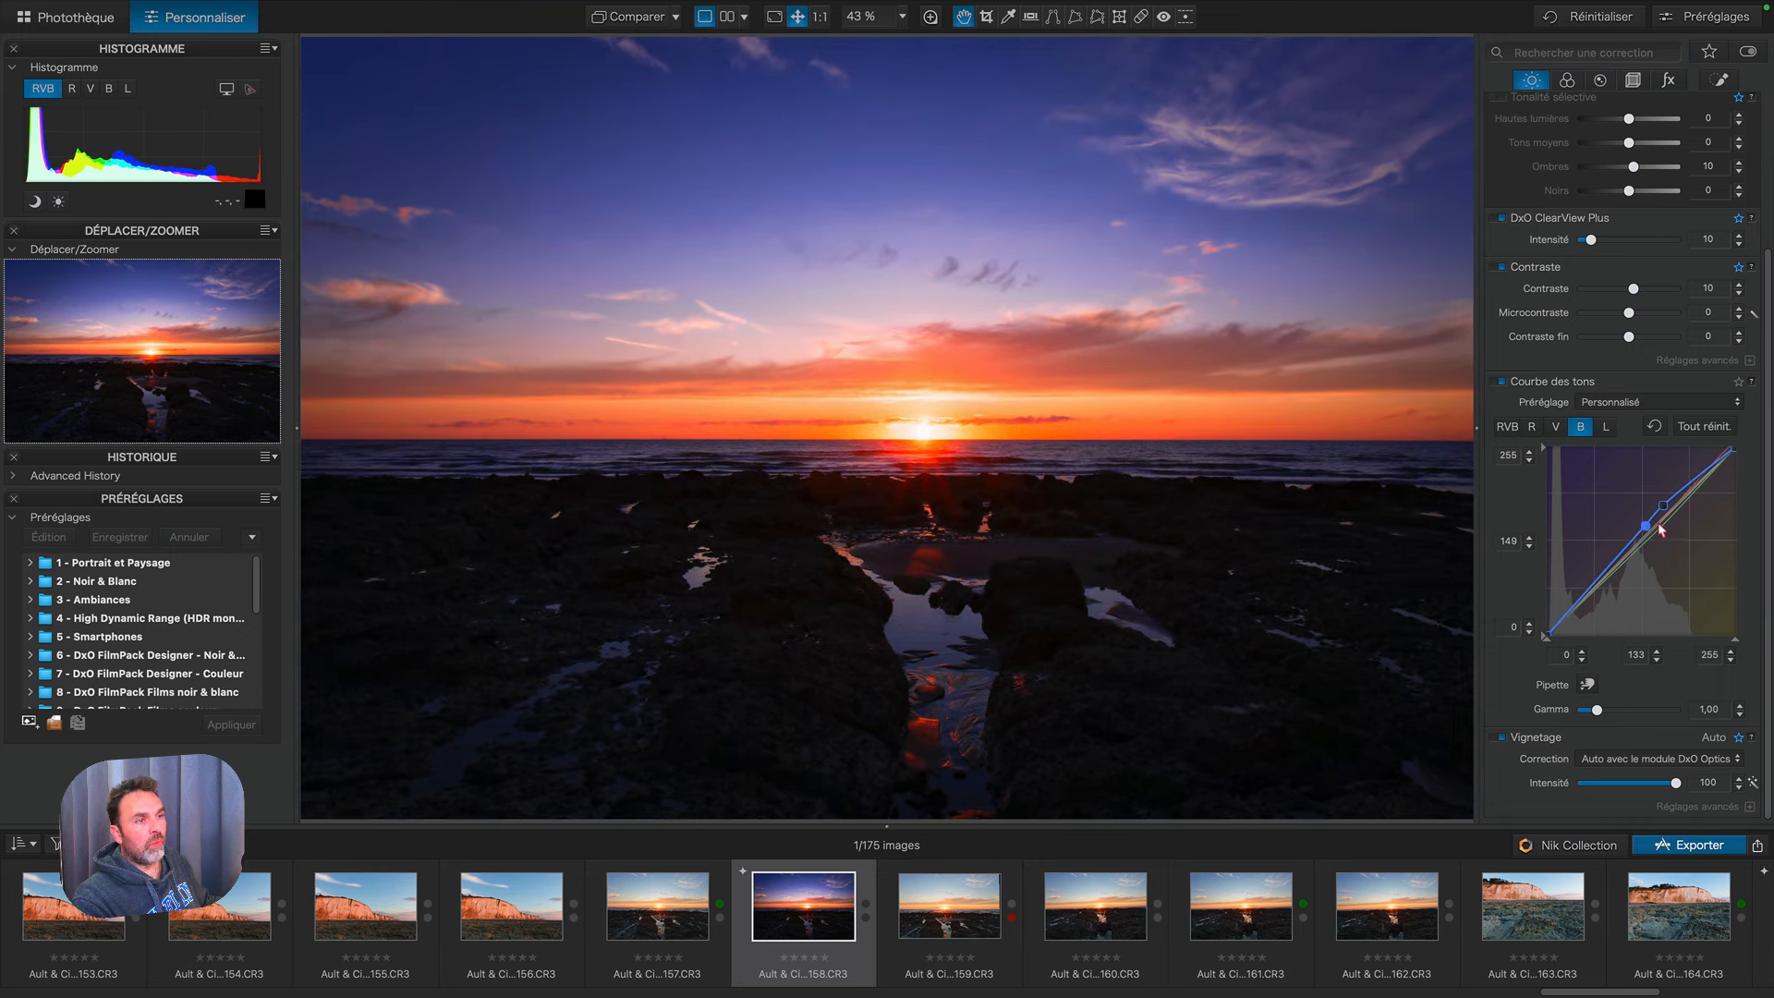
# Step: Compare the photo with and without the tone curve by switching the correction off and on several times
pyautogui.click(1500, 381)
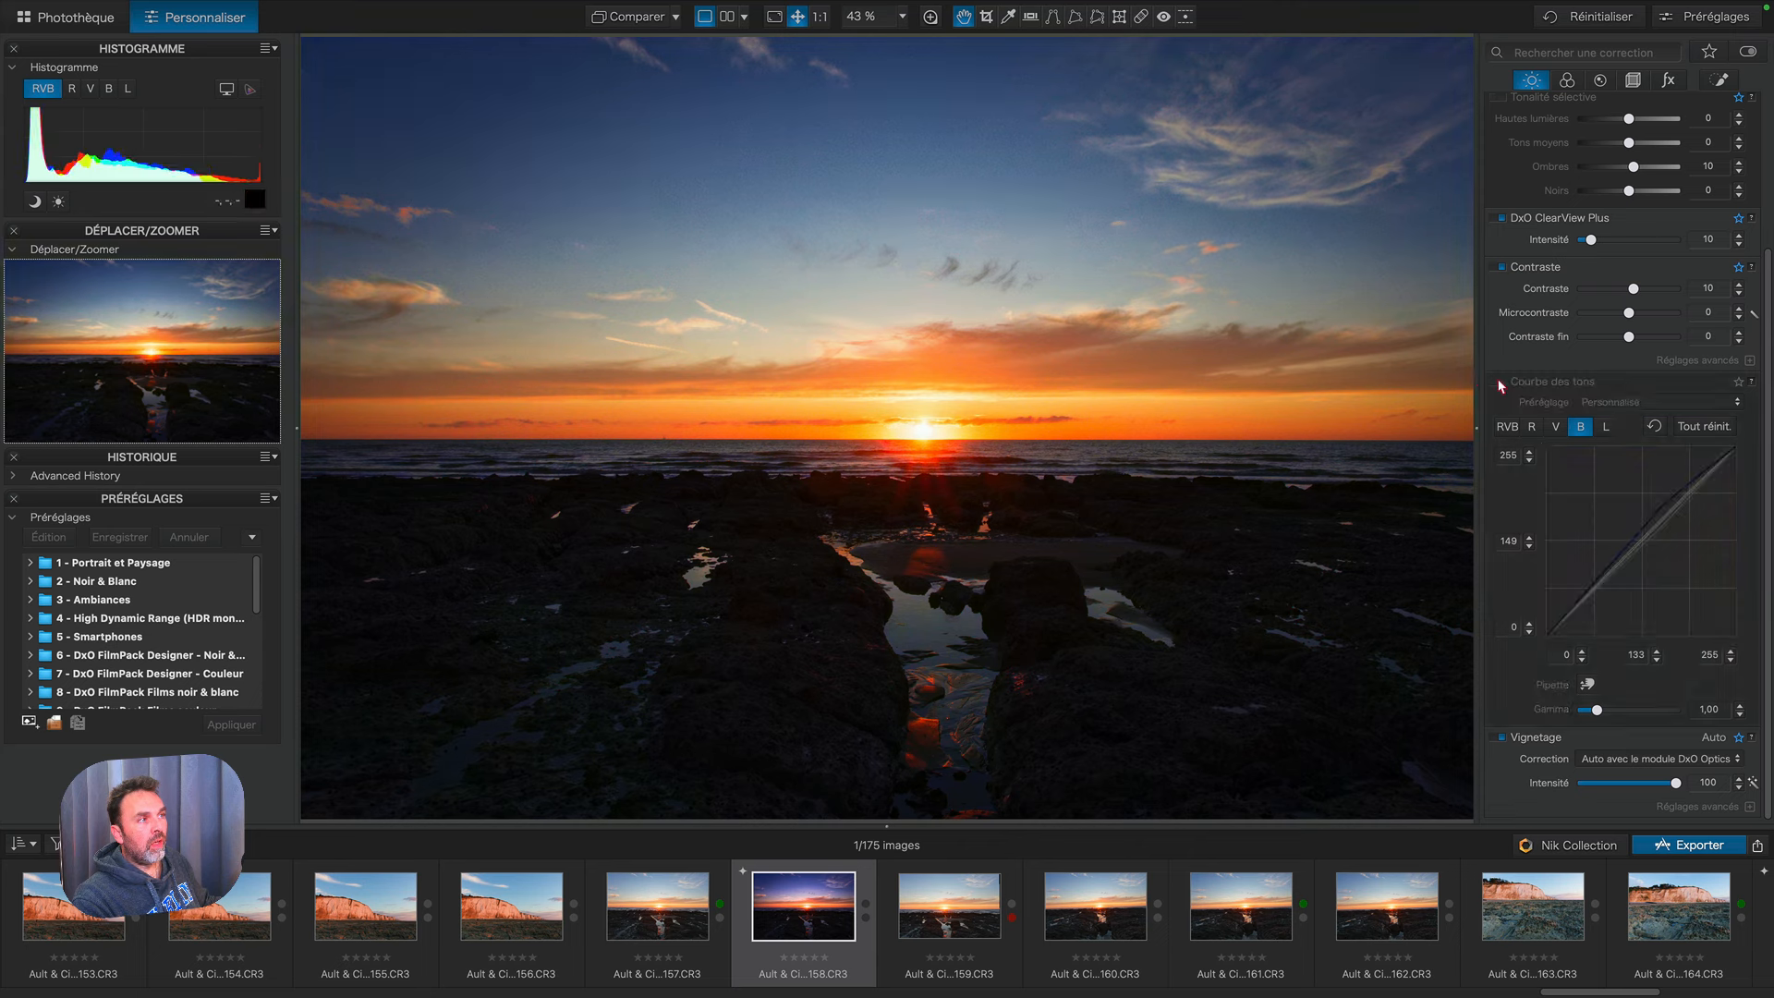
pyautogui.click(1500, 382)
pyautogui.click(1500, 383)
pyautogui.click(1500, 383)
pyautogui.click(1501, 382)
pyautogui.click(1500, 381)
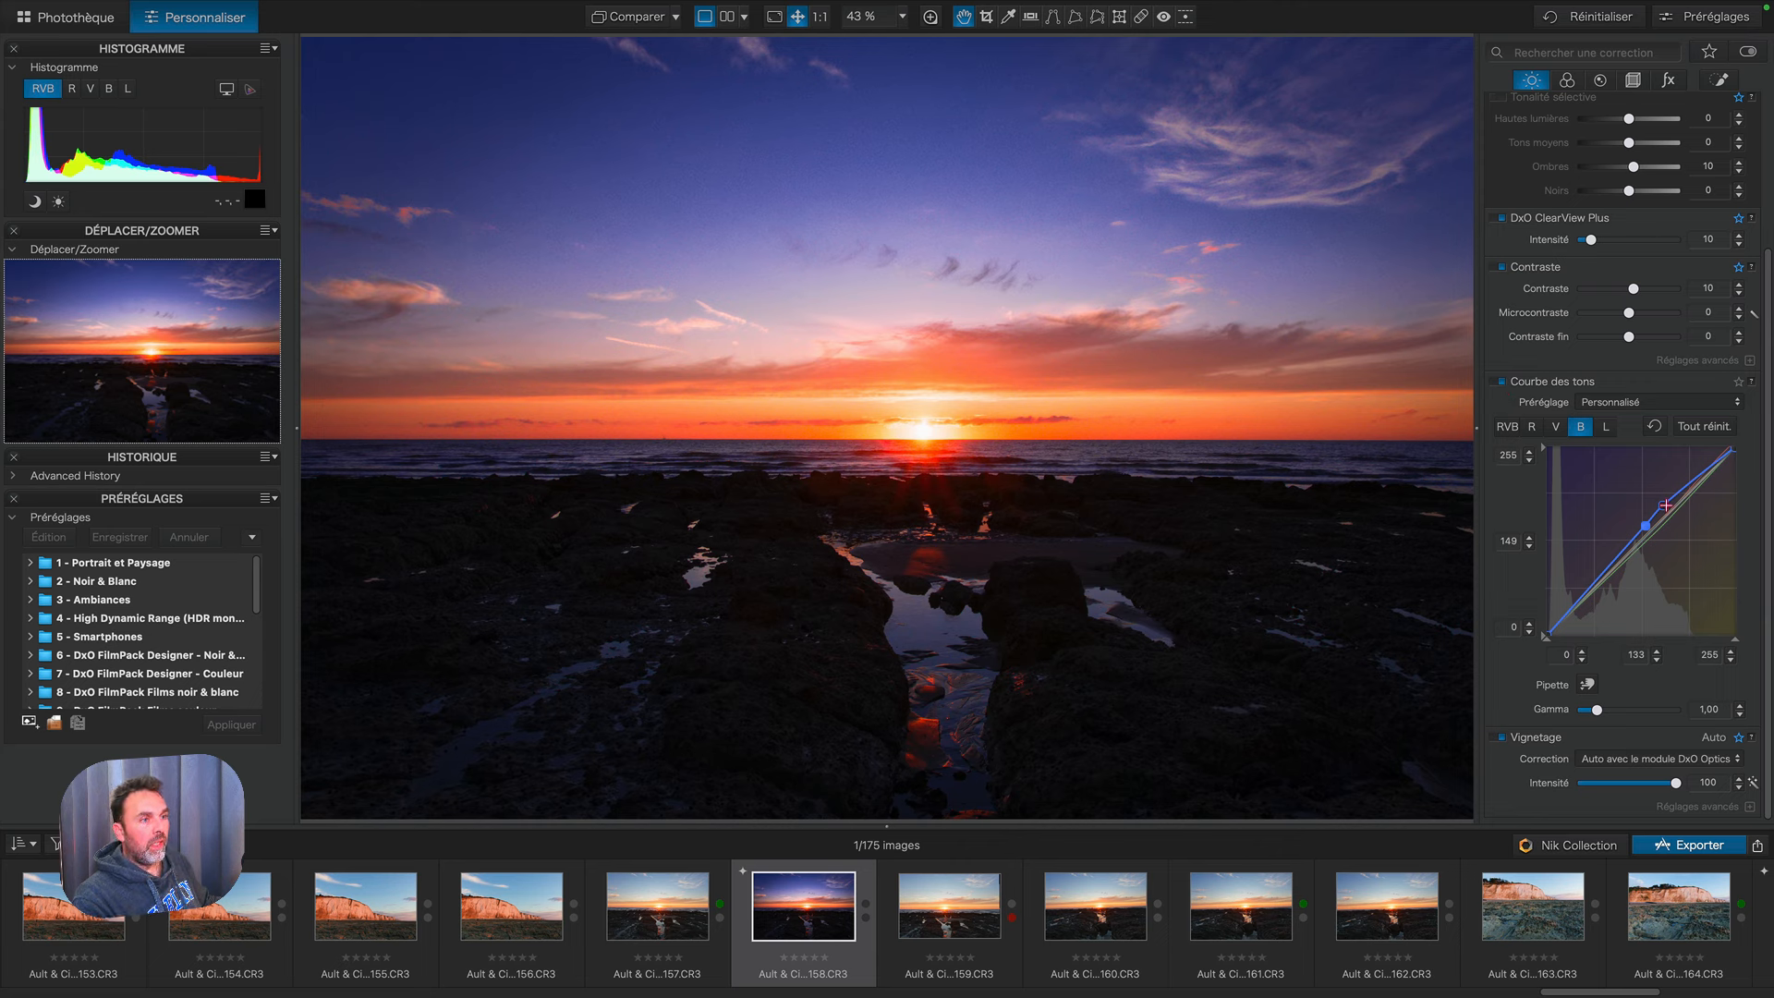
# Step: Activate the tone pipette for the Luma curve and add three lower control points, placing the lowest at input 46 and output 54
pyautogui.click(1556, 428)
pyautogui.click(1530, 428)
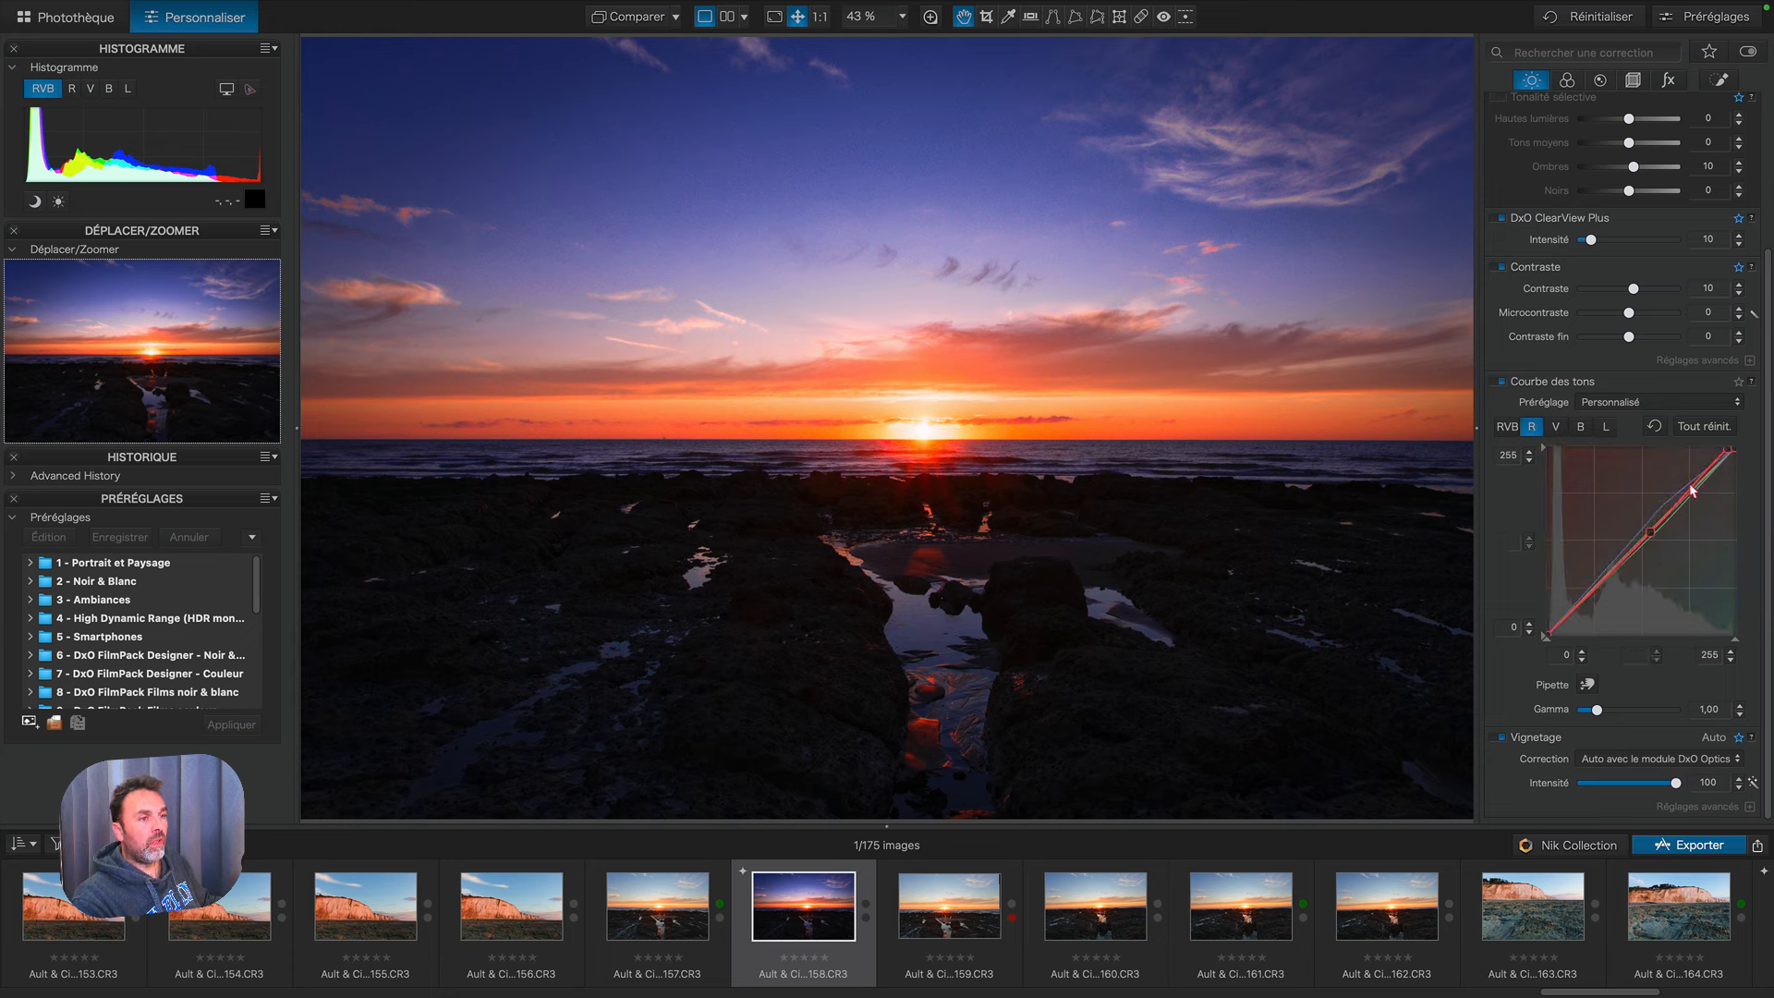
pyautogui.click(1608, 427)
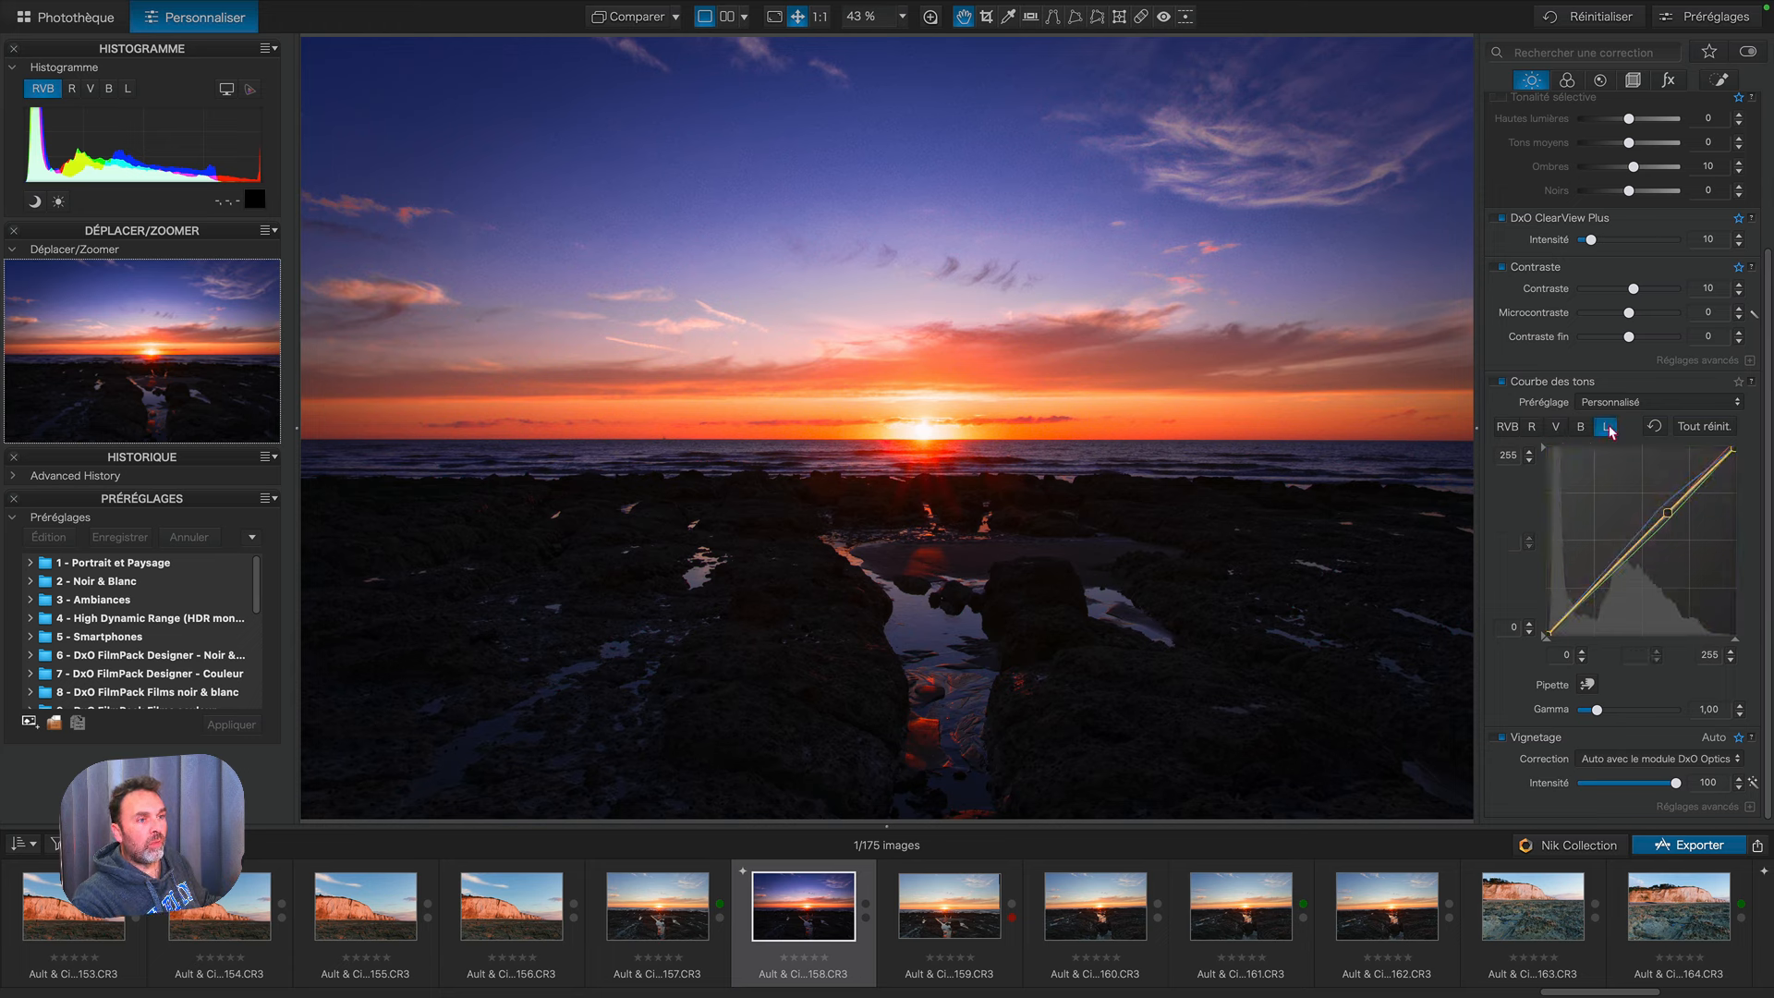
pyautogui.click(1587, 684)
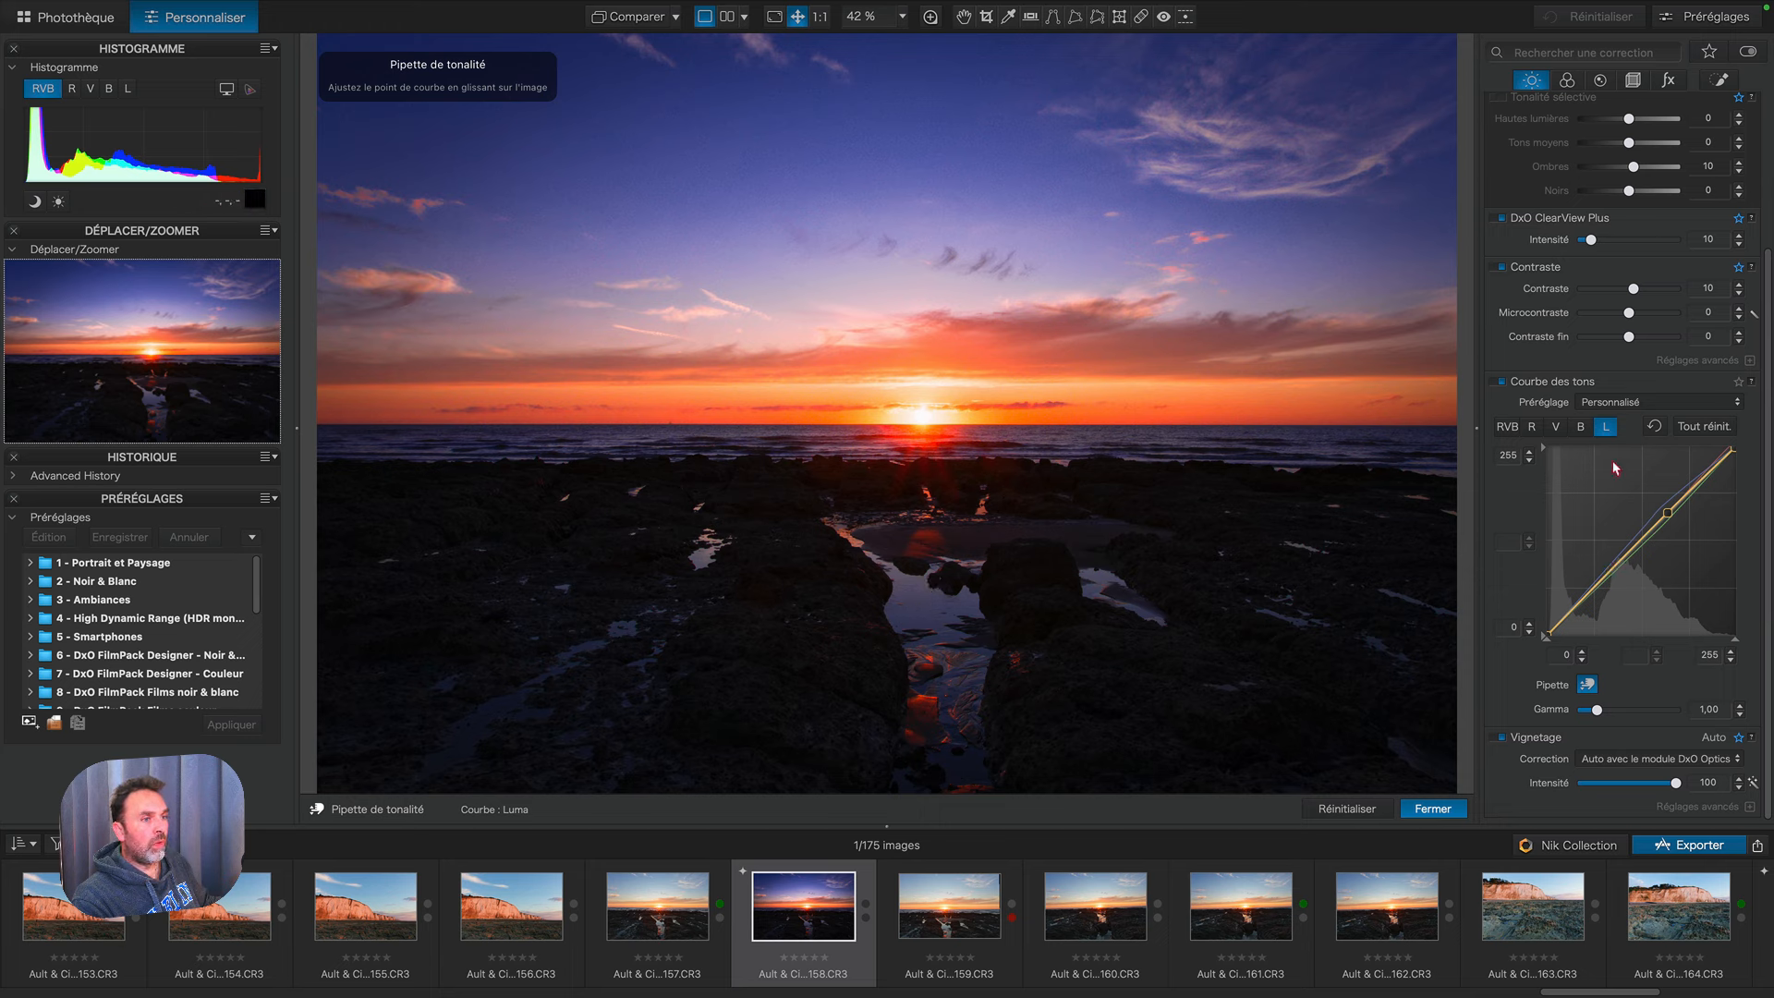
pyautogui.click(931, 610)
pyautogui.click(1636, 540)
pyautogui.moveTo(1604, 584); pyautogui.dragTo(1612, 575)
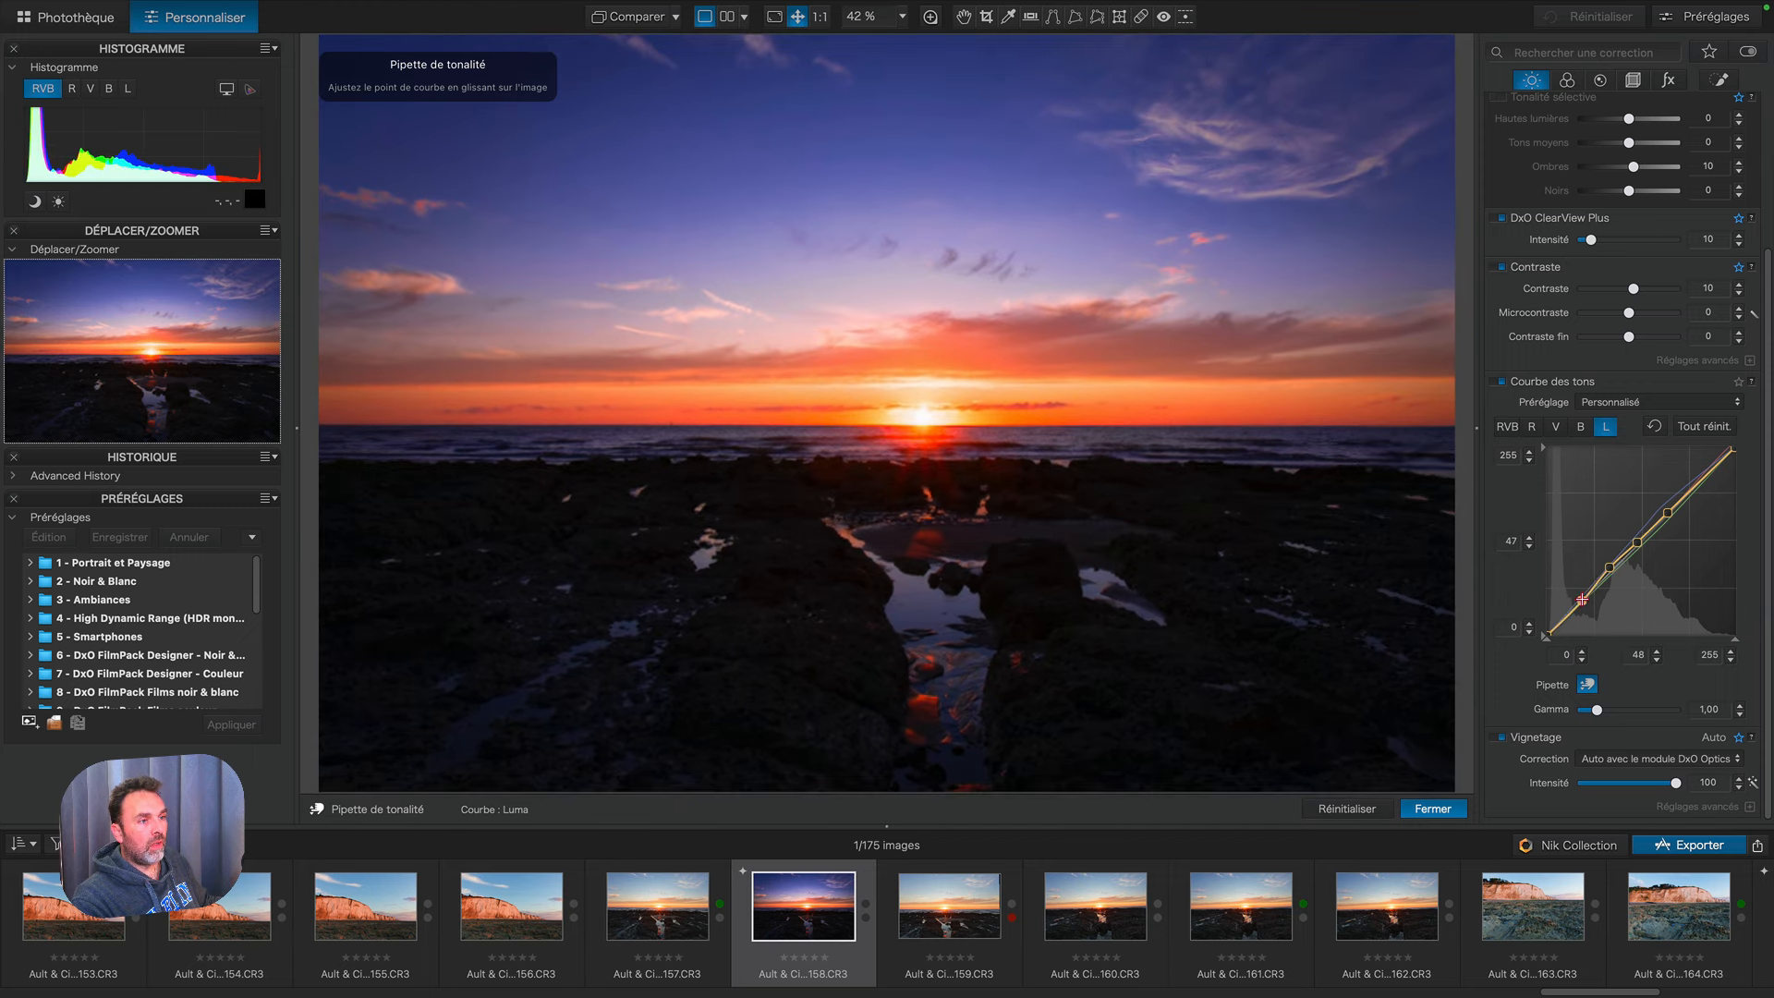
pyautogui.moveTo(1581, 598); pyautogui.dragTo(1579, 596)
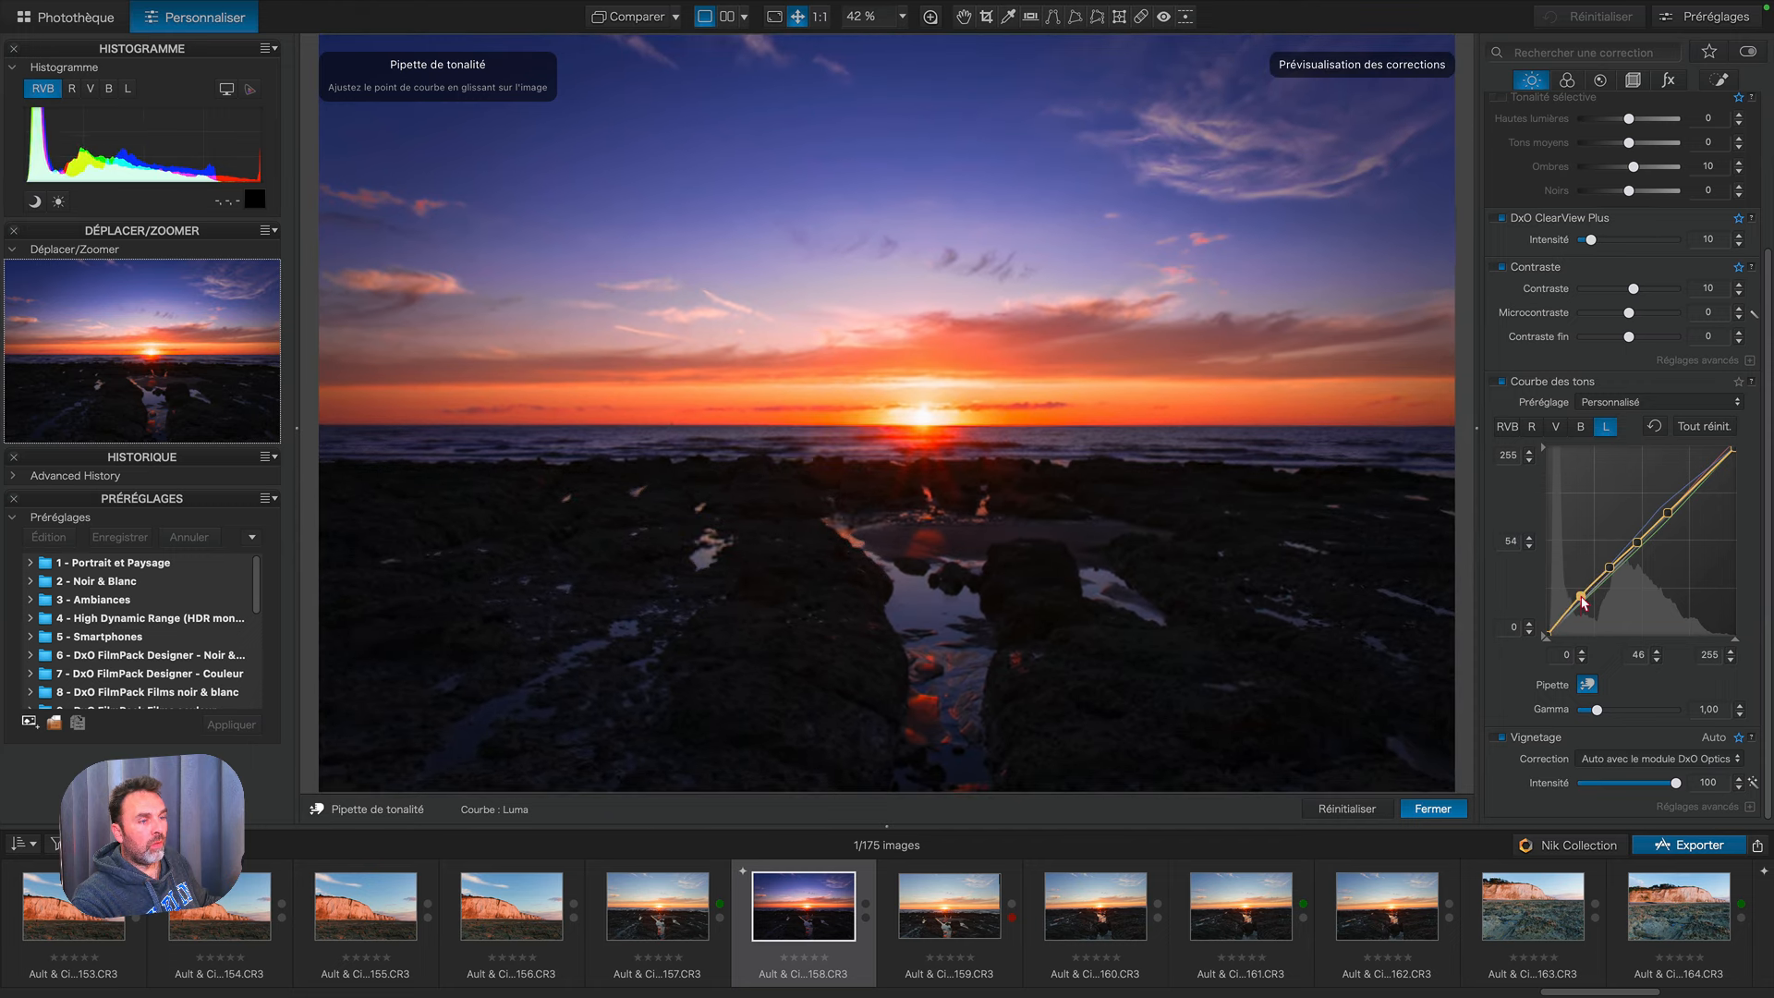
# Step: Save the tone curve as a preset named "Demo video" with the RVB, Rouge, Vert, Bleu and Luminance channels included
pyautogui.click(1609, 568)
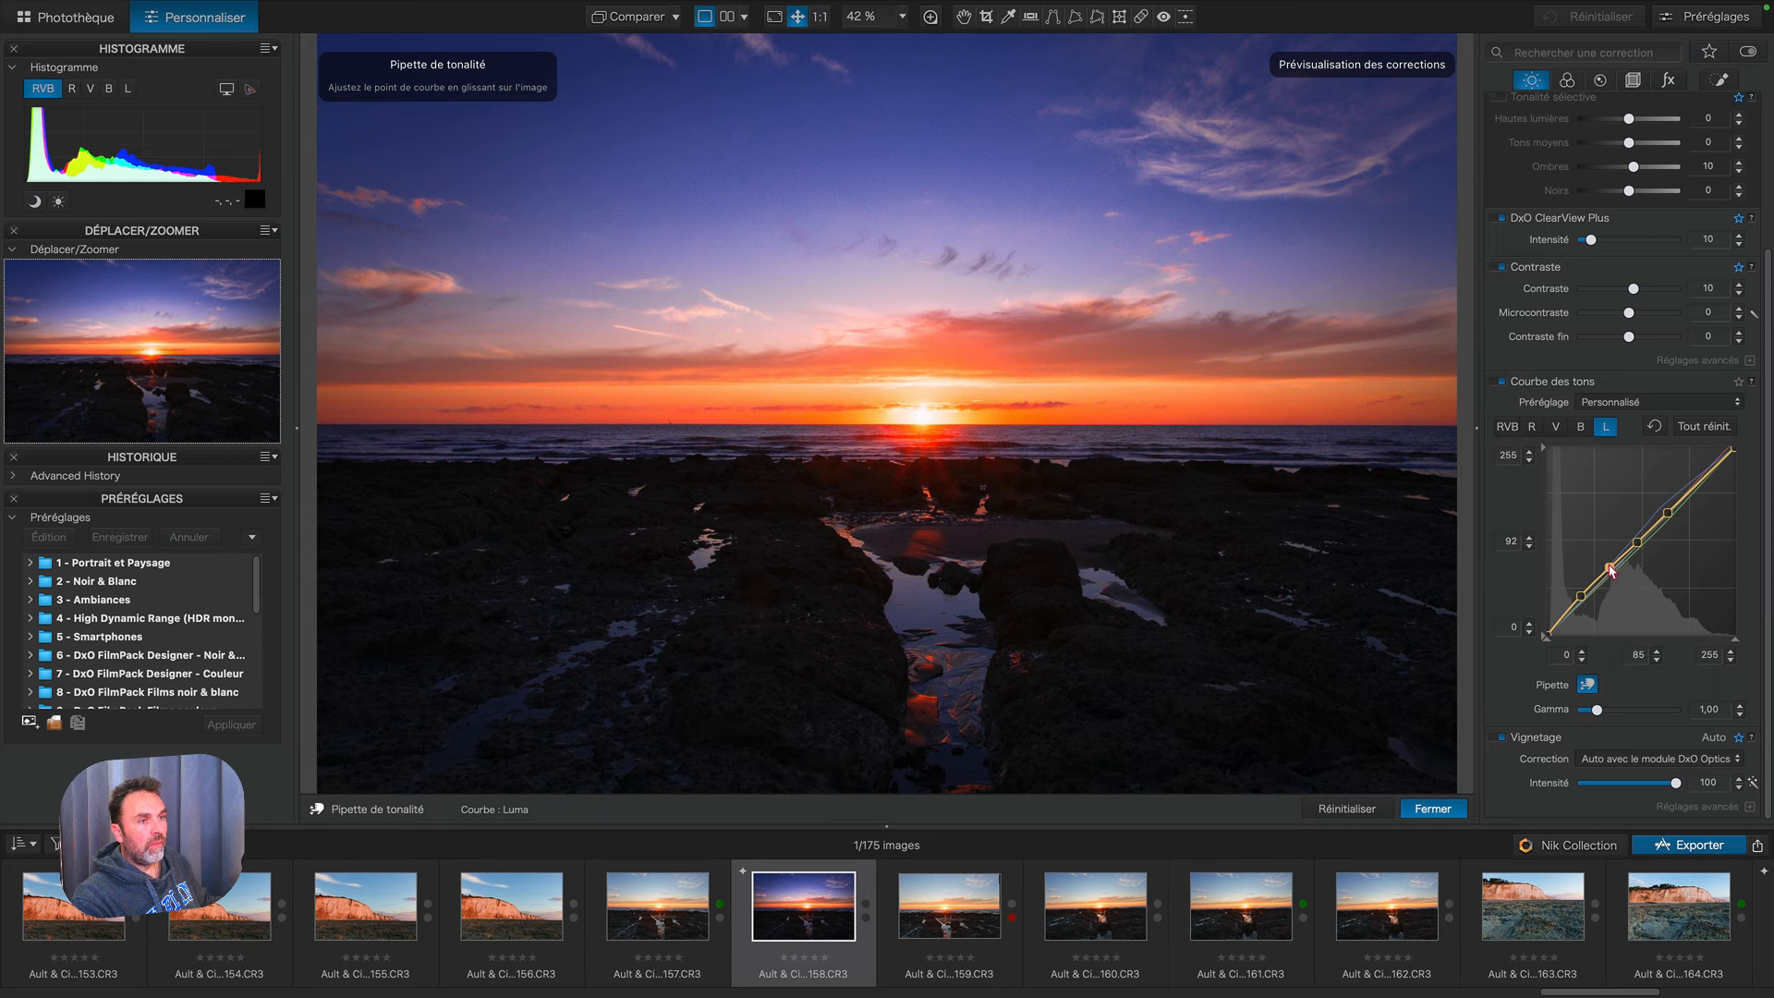
pyautogui.click(1637, 403)
pyautogui.click(1646, 431)
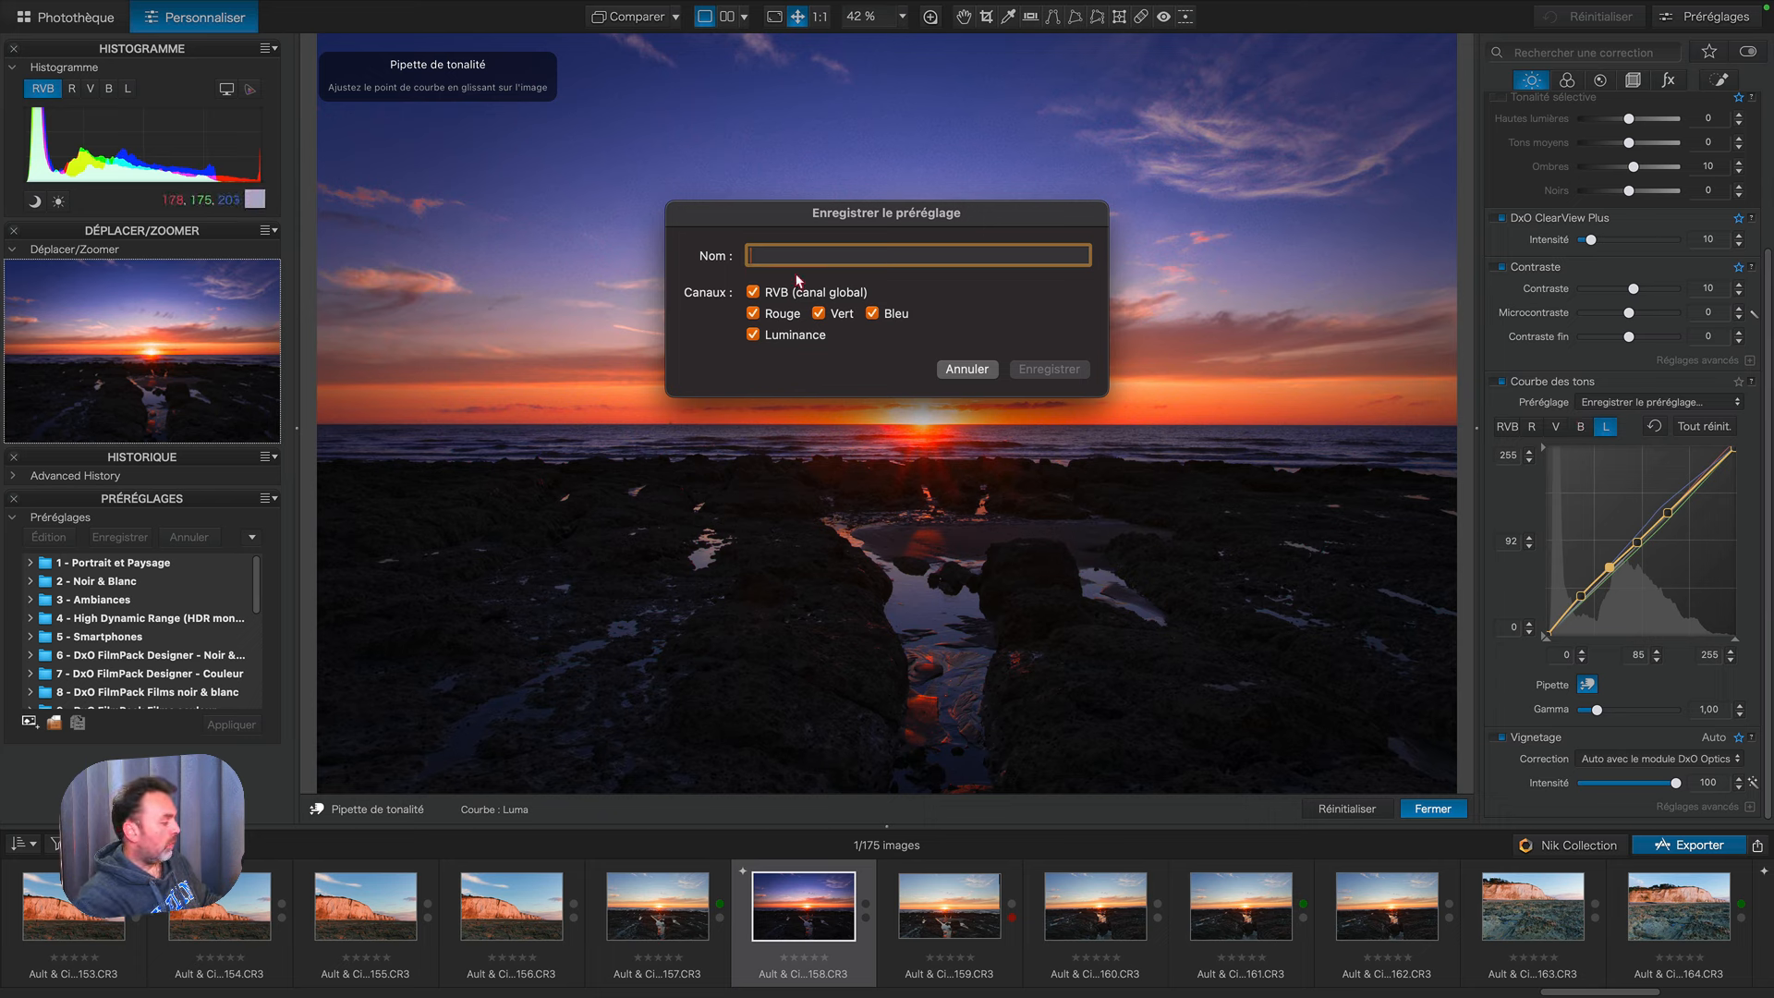
pyautogui.write('Demo video')
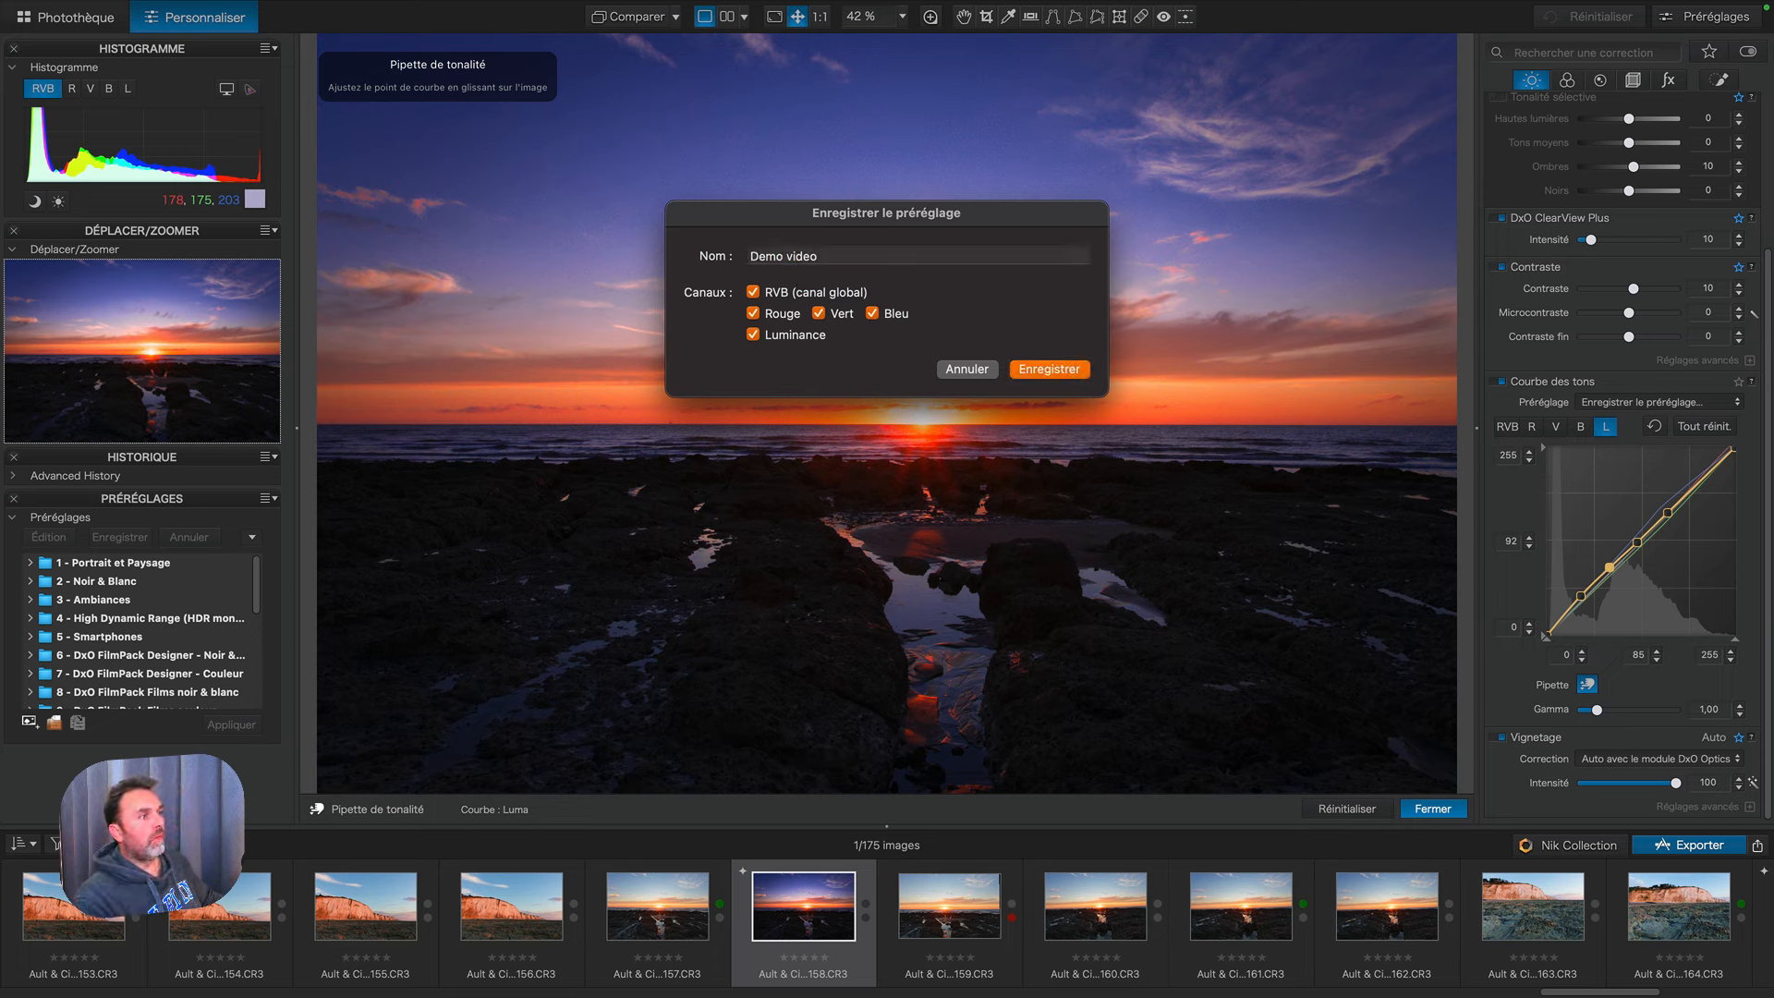
pyautogui.press('Return')
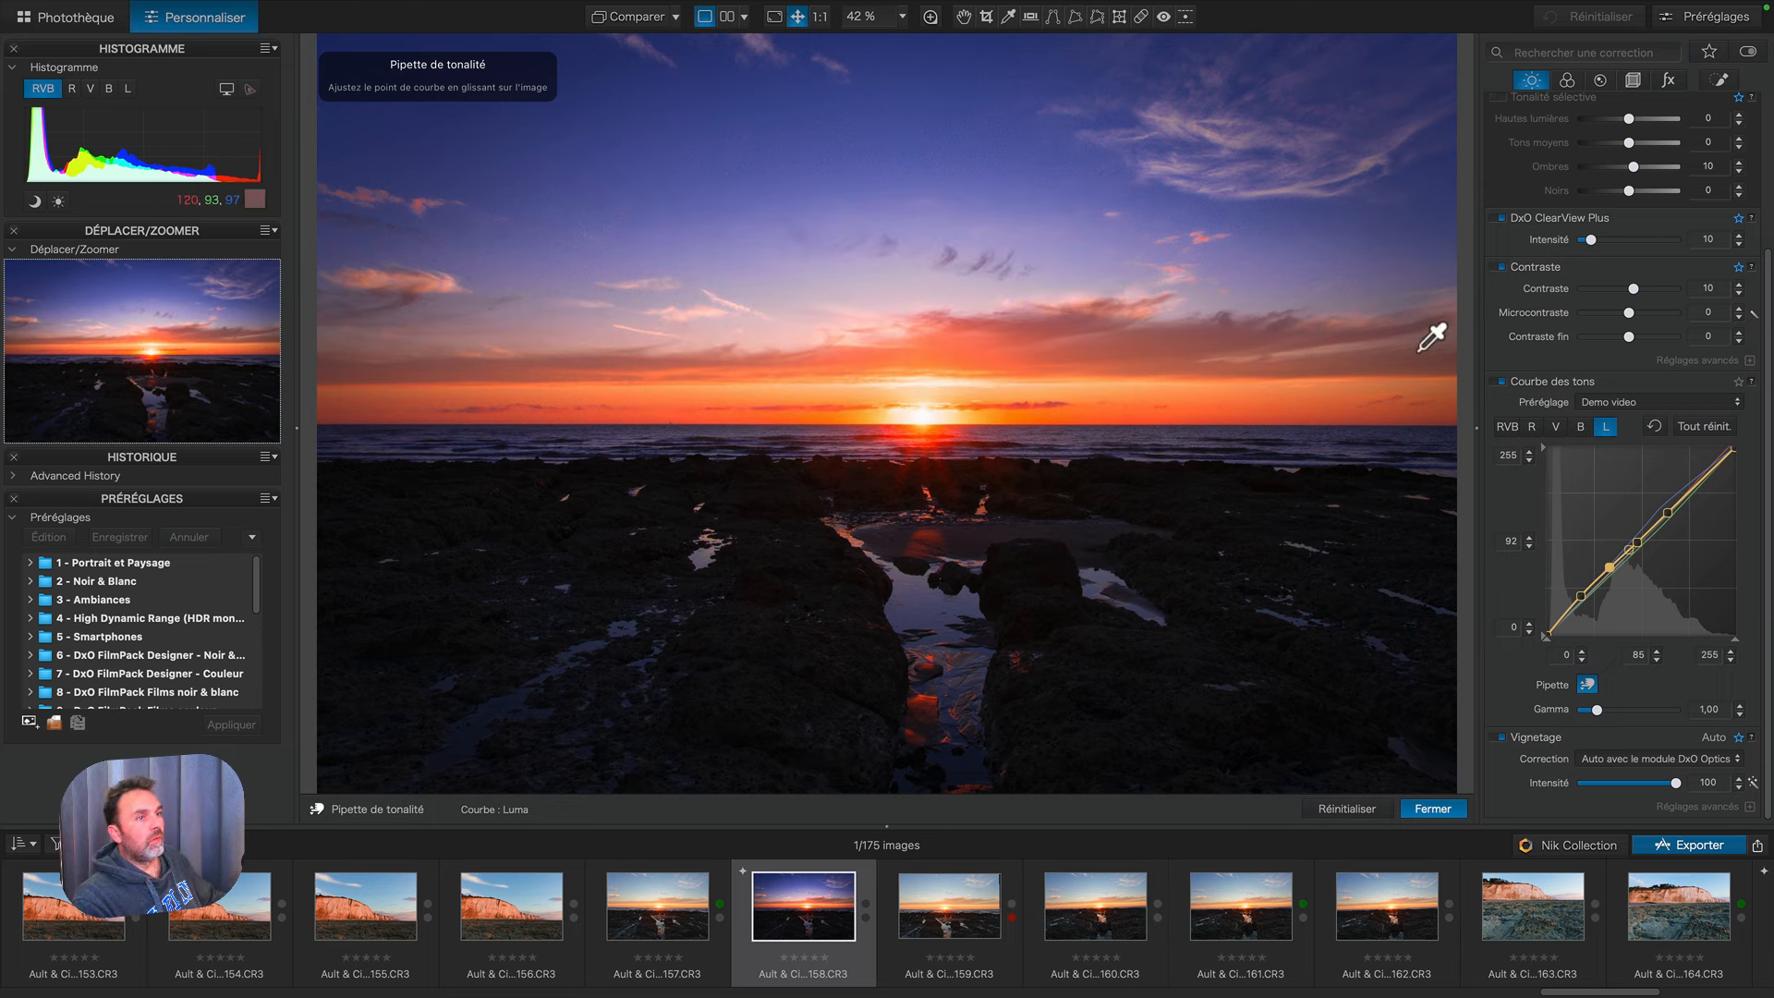
# Step: Review the list of tone curve presets and look through the Luma, RVB, red and green curves
pyautogui.click(1648, 404)
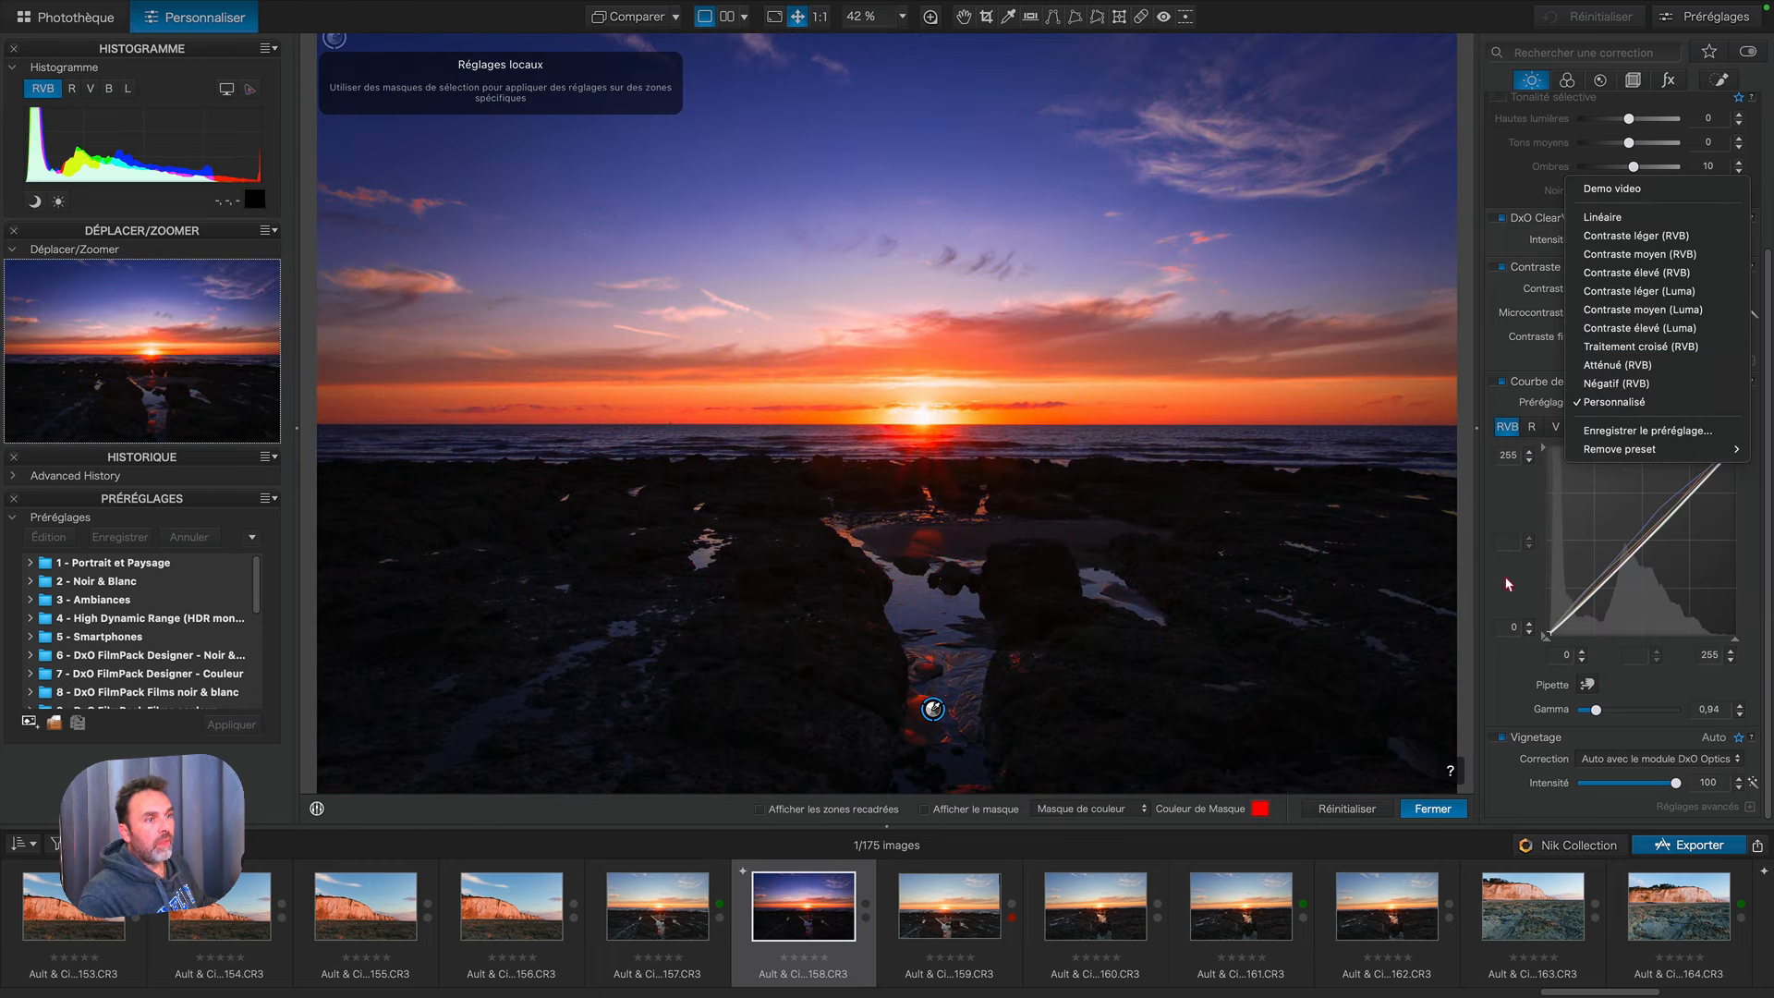
pyautogui.click(1524, 590)
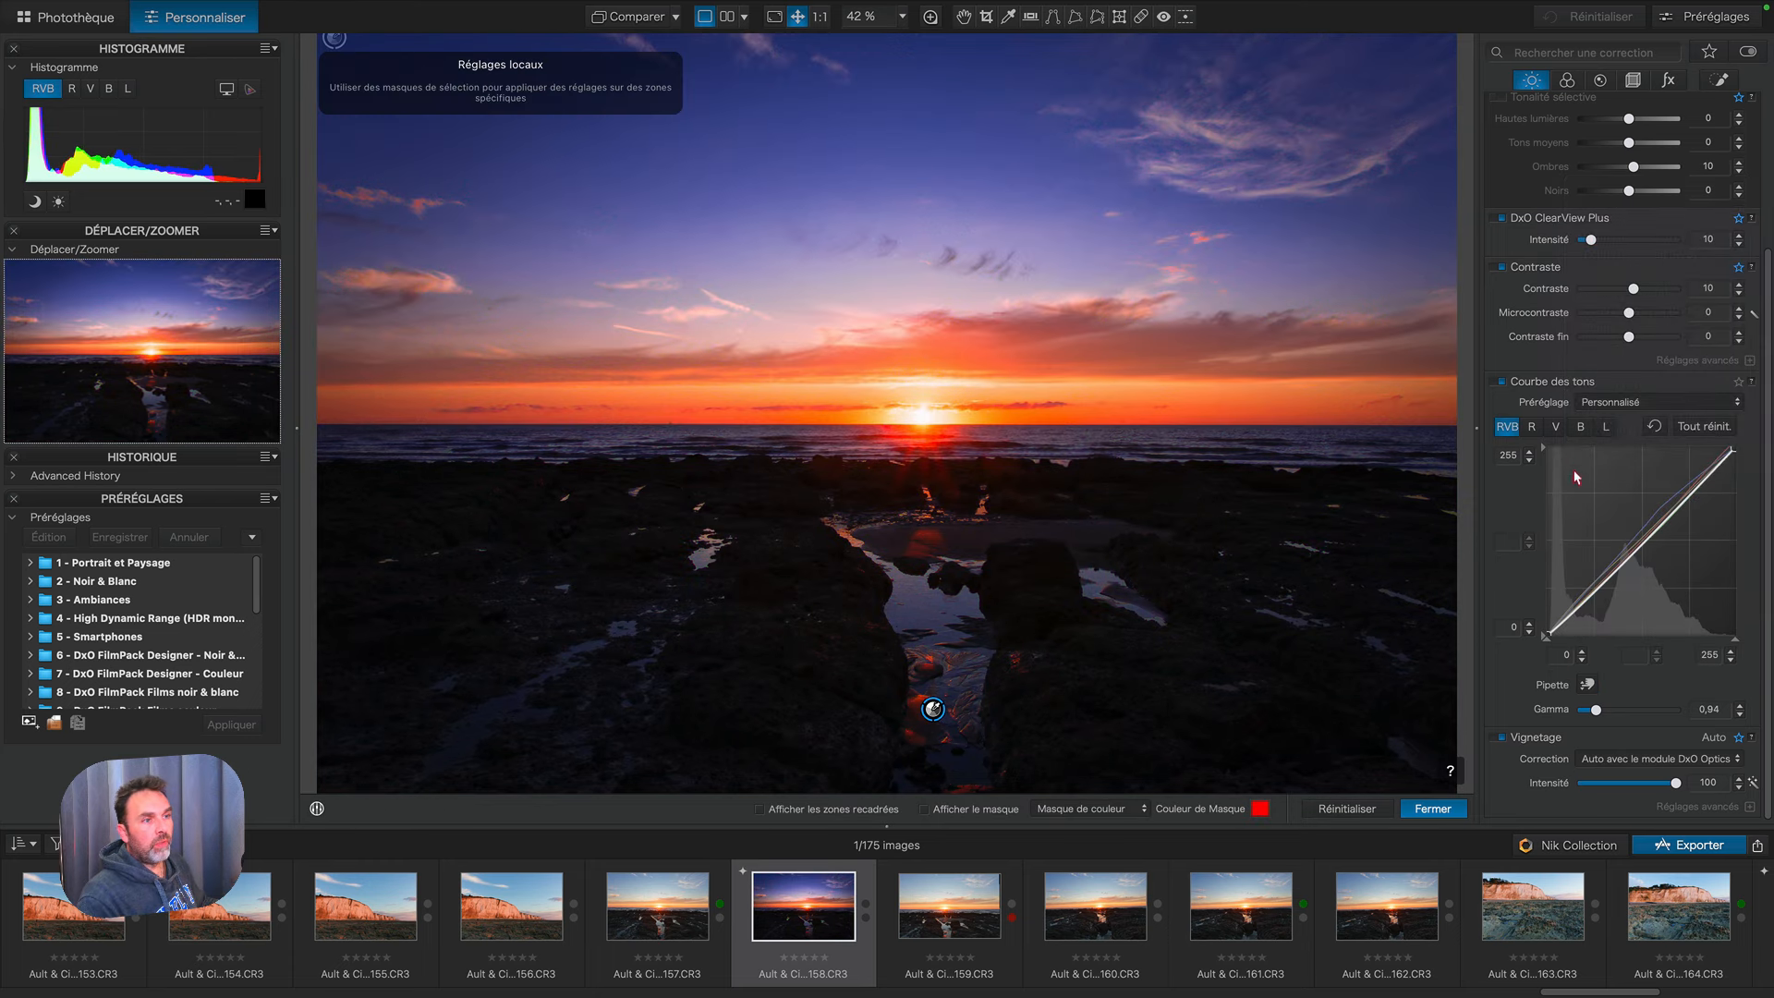
pyautogui.click(1606, 427)
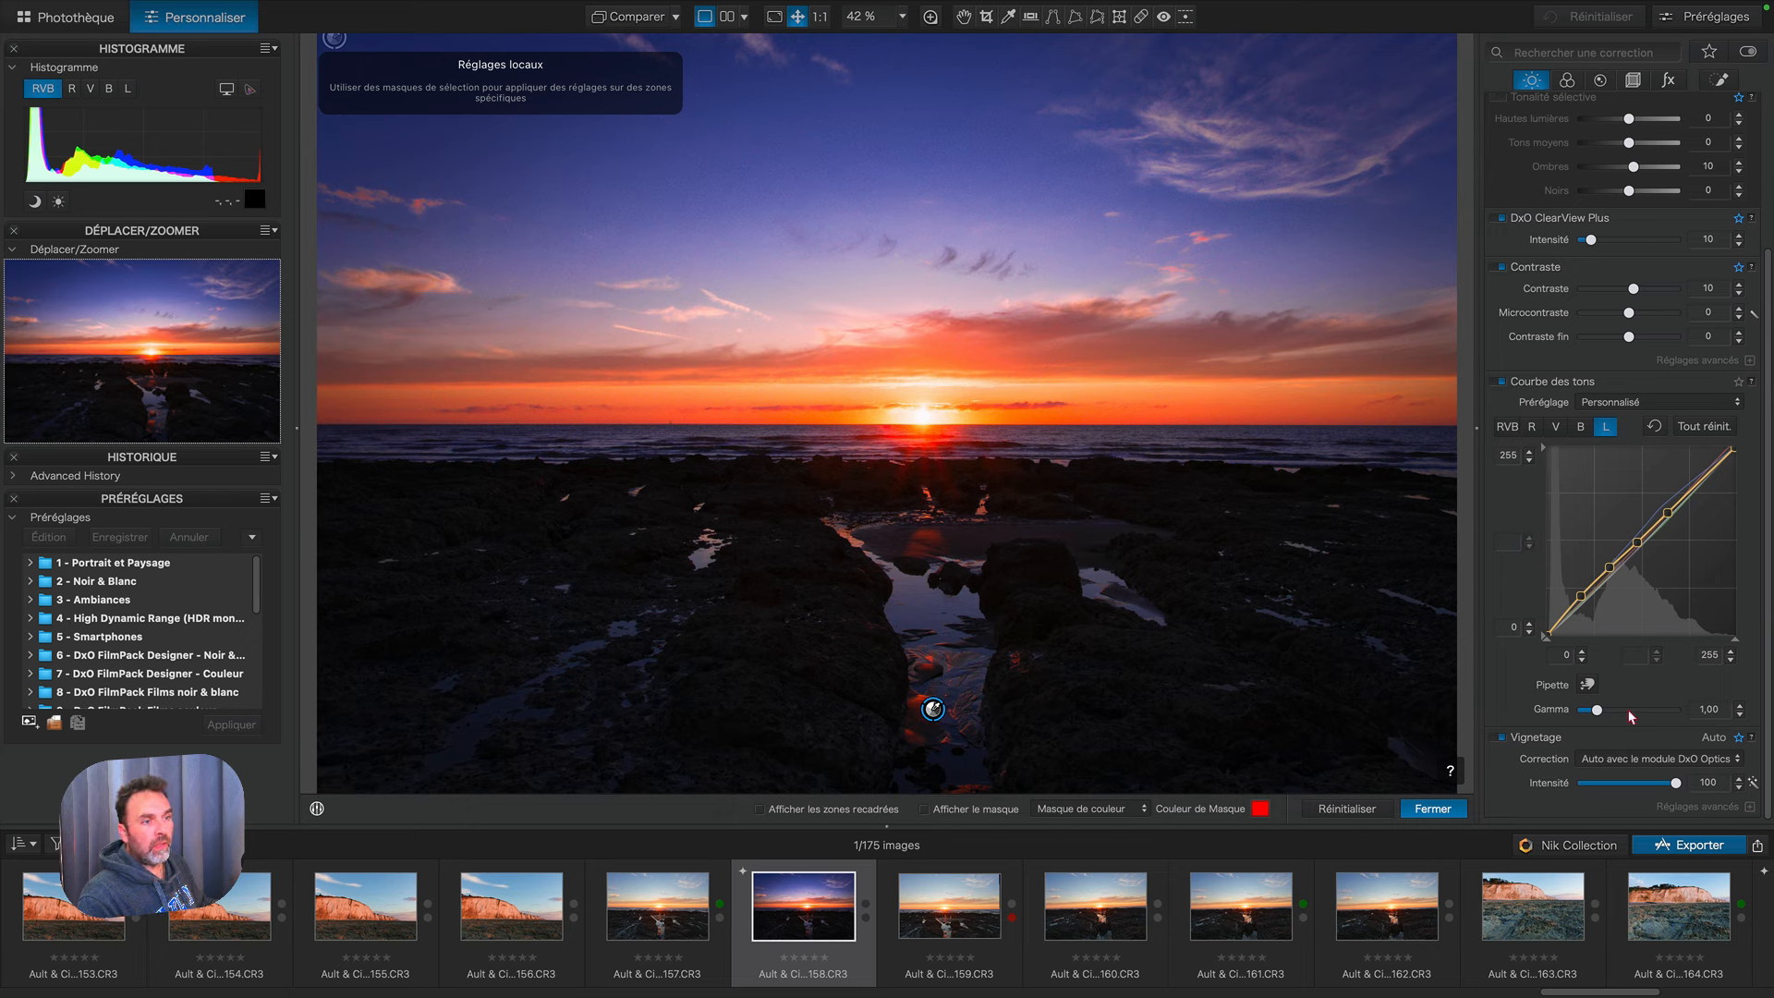
pyautogui.click(1508, 428)
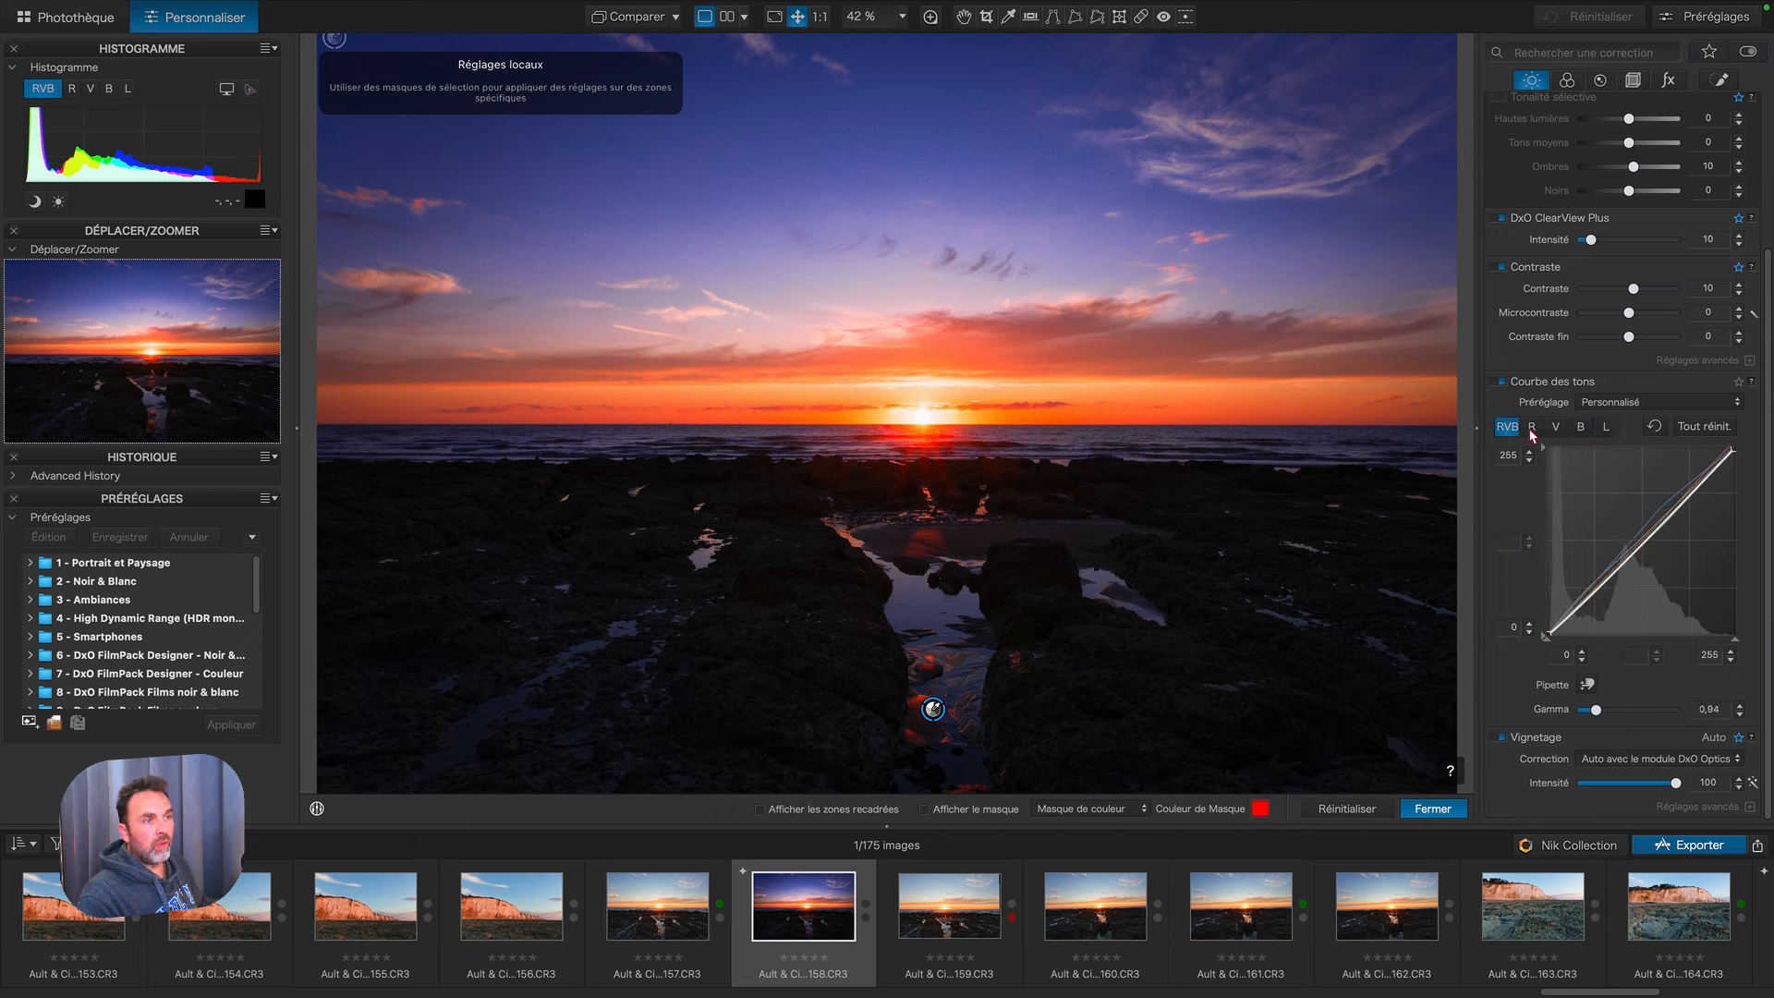
pyautogui.click(1531, 428)
pyautogui.click(1556, 428)
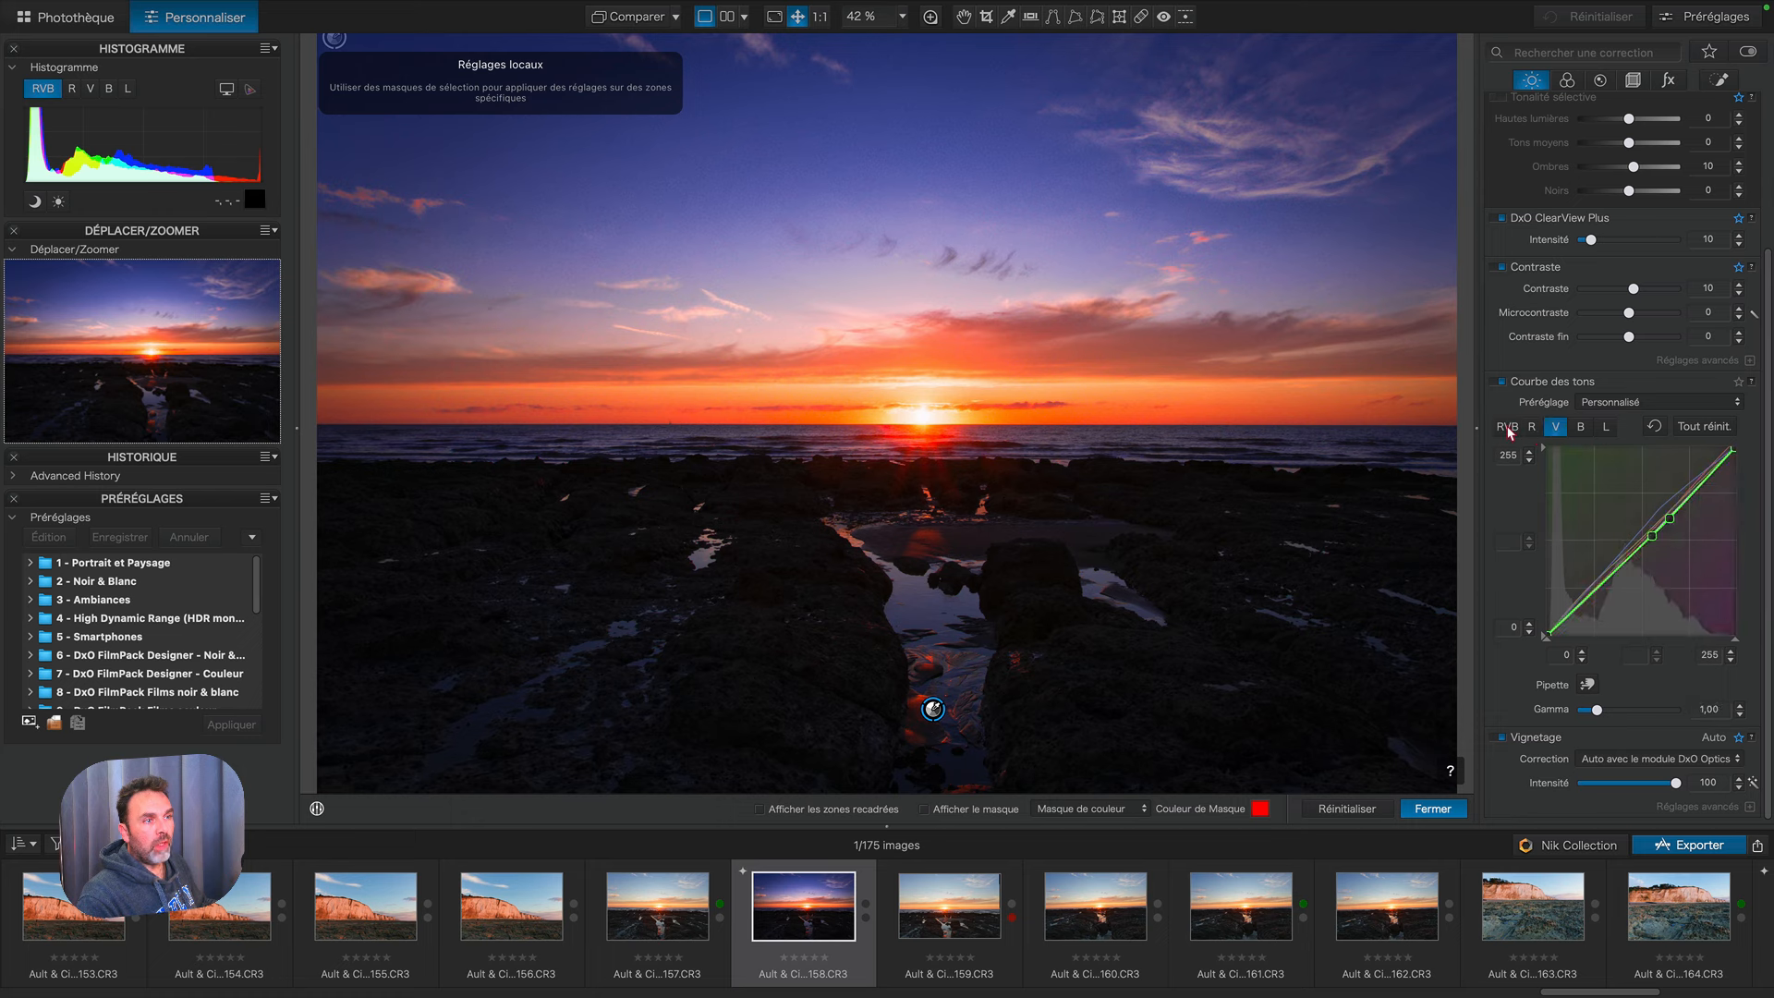
# Step: Reset the gamma of the RVB tone curve to 1,00
pyautogui.click(1508, 429)
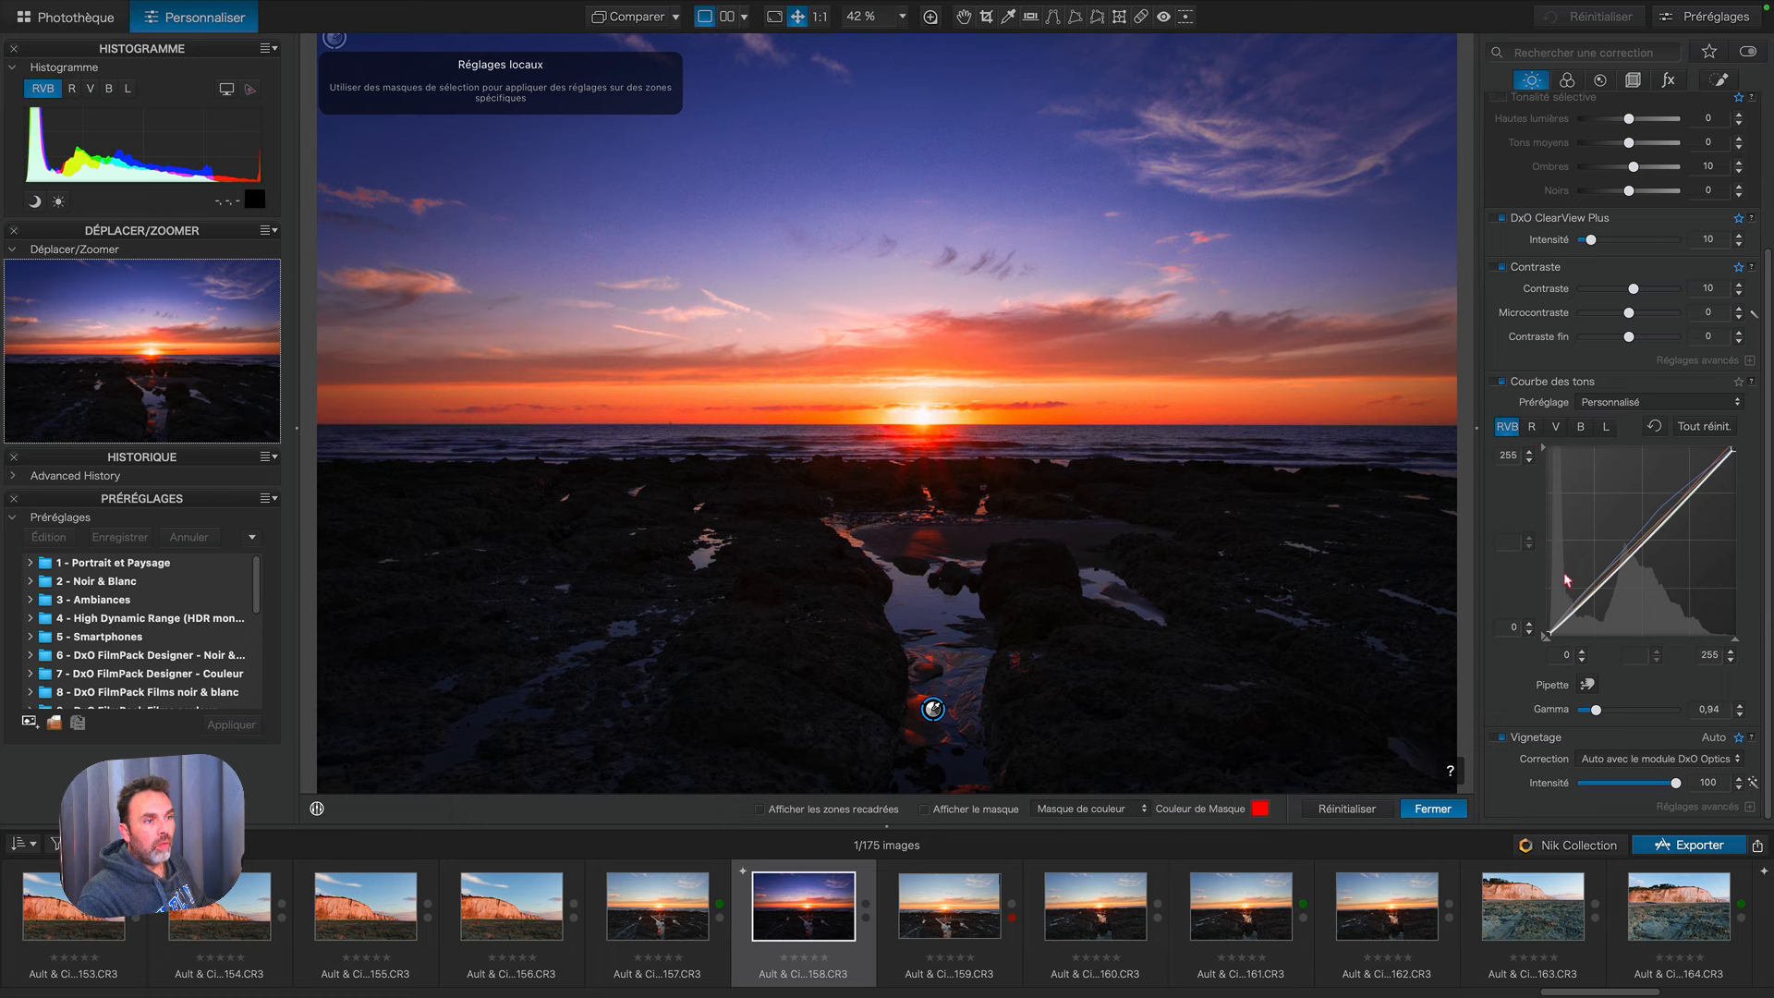
pyautogui.moveTo(1596, 710); pyautogui.dragTo(1598, 712)
pyautogui.doubleClick(1598, 711)
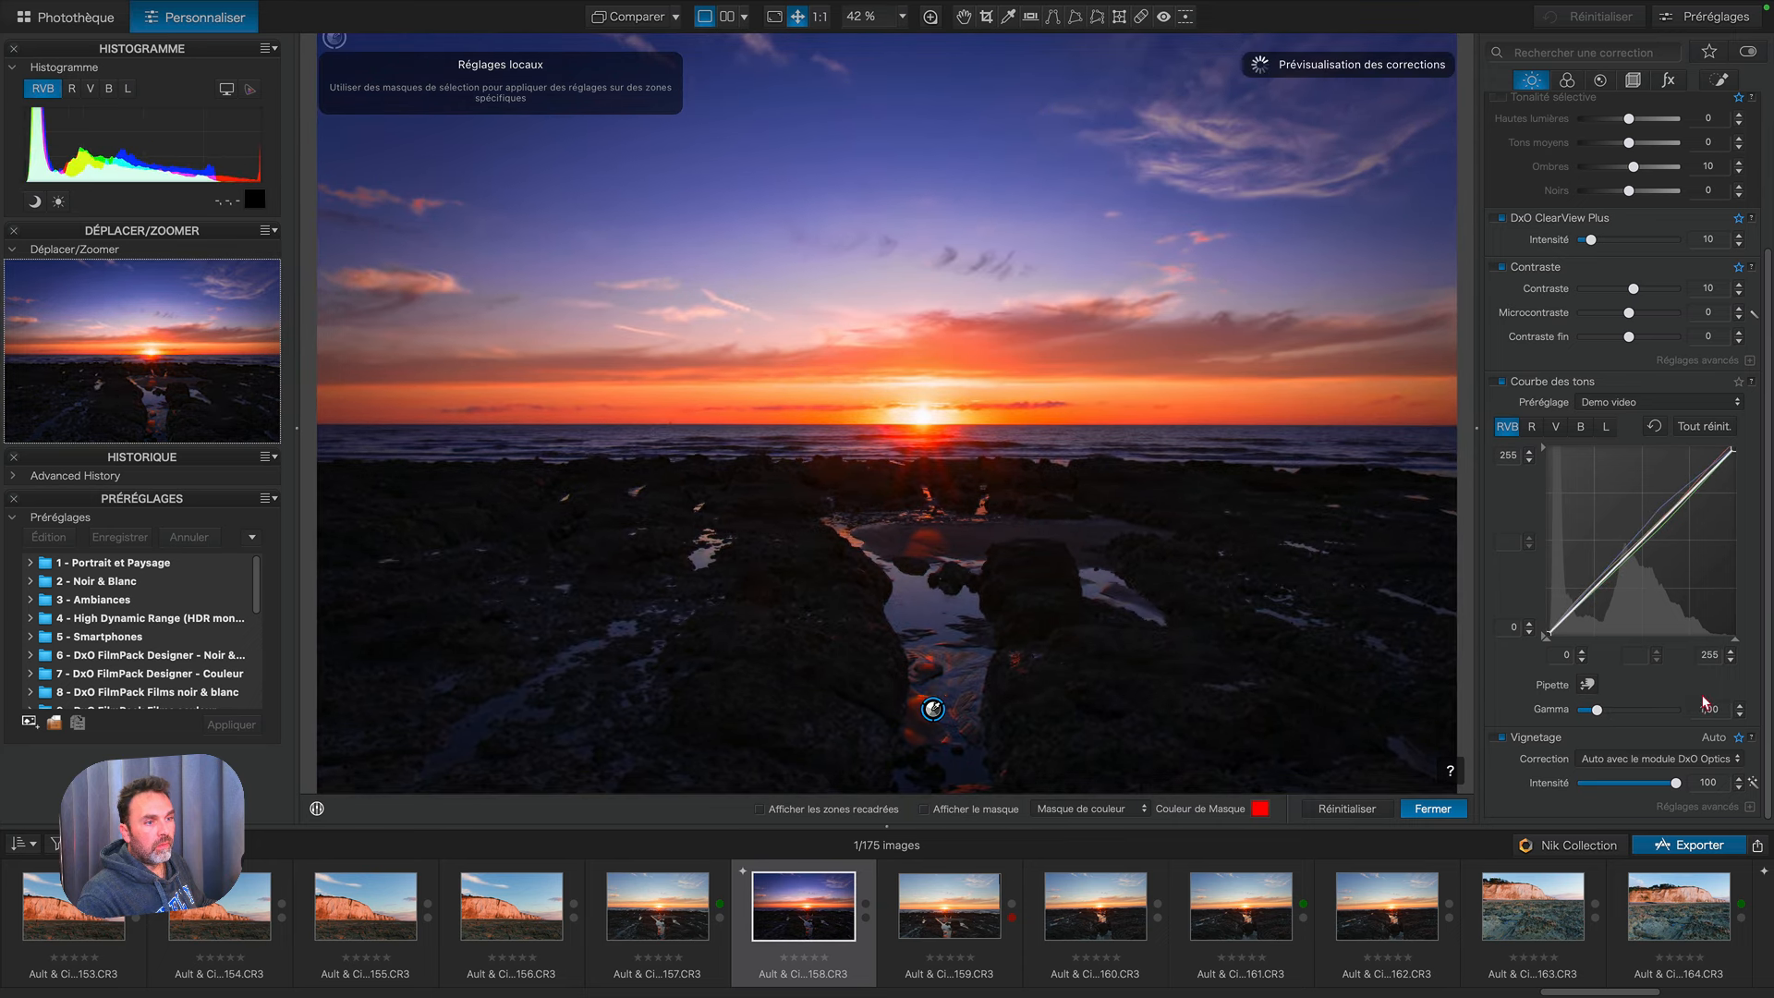
# Step: Try different gamma values on the red and Luma curves, including 0,91 for Luma, and reset each to 1,00
pyautogui.click(1531, 426)
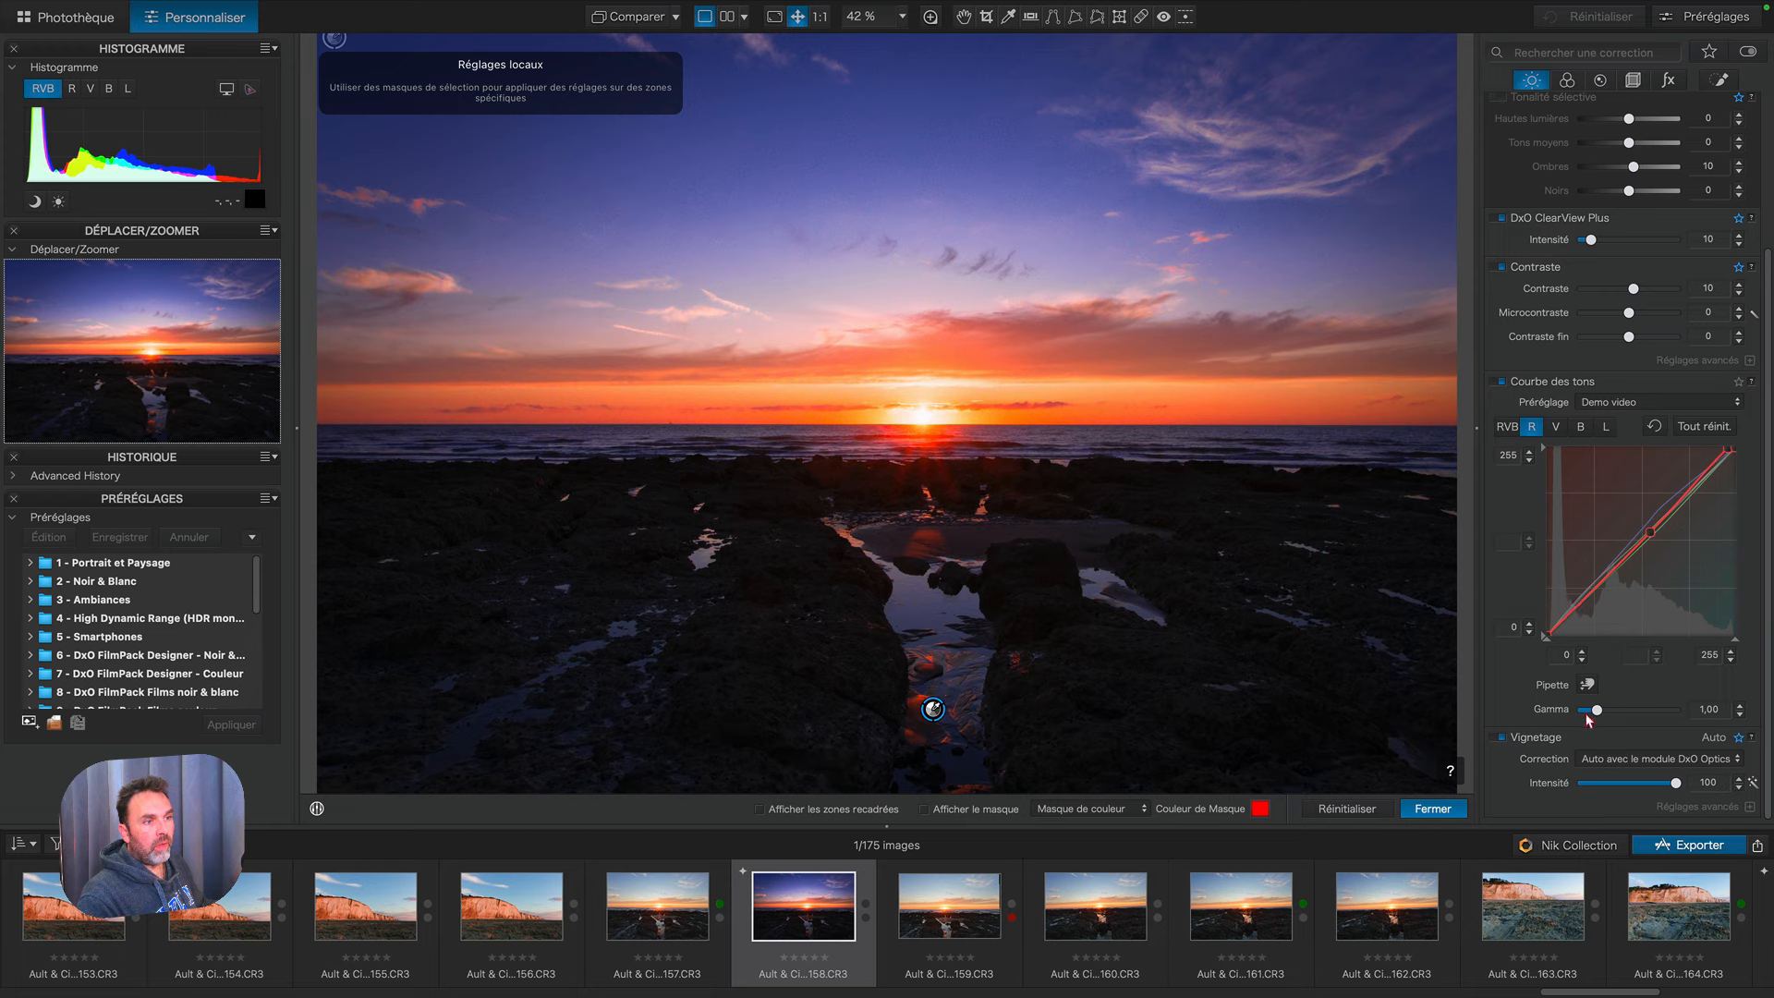
pyautogui.moveTo(1598, 713); pyautogui.dragTo(1598, 713)
pyautogui.doubleClick(1598, 713)
pyautogui.click(1581, 427)
pyautogui.click(1605, 429)
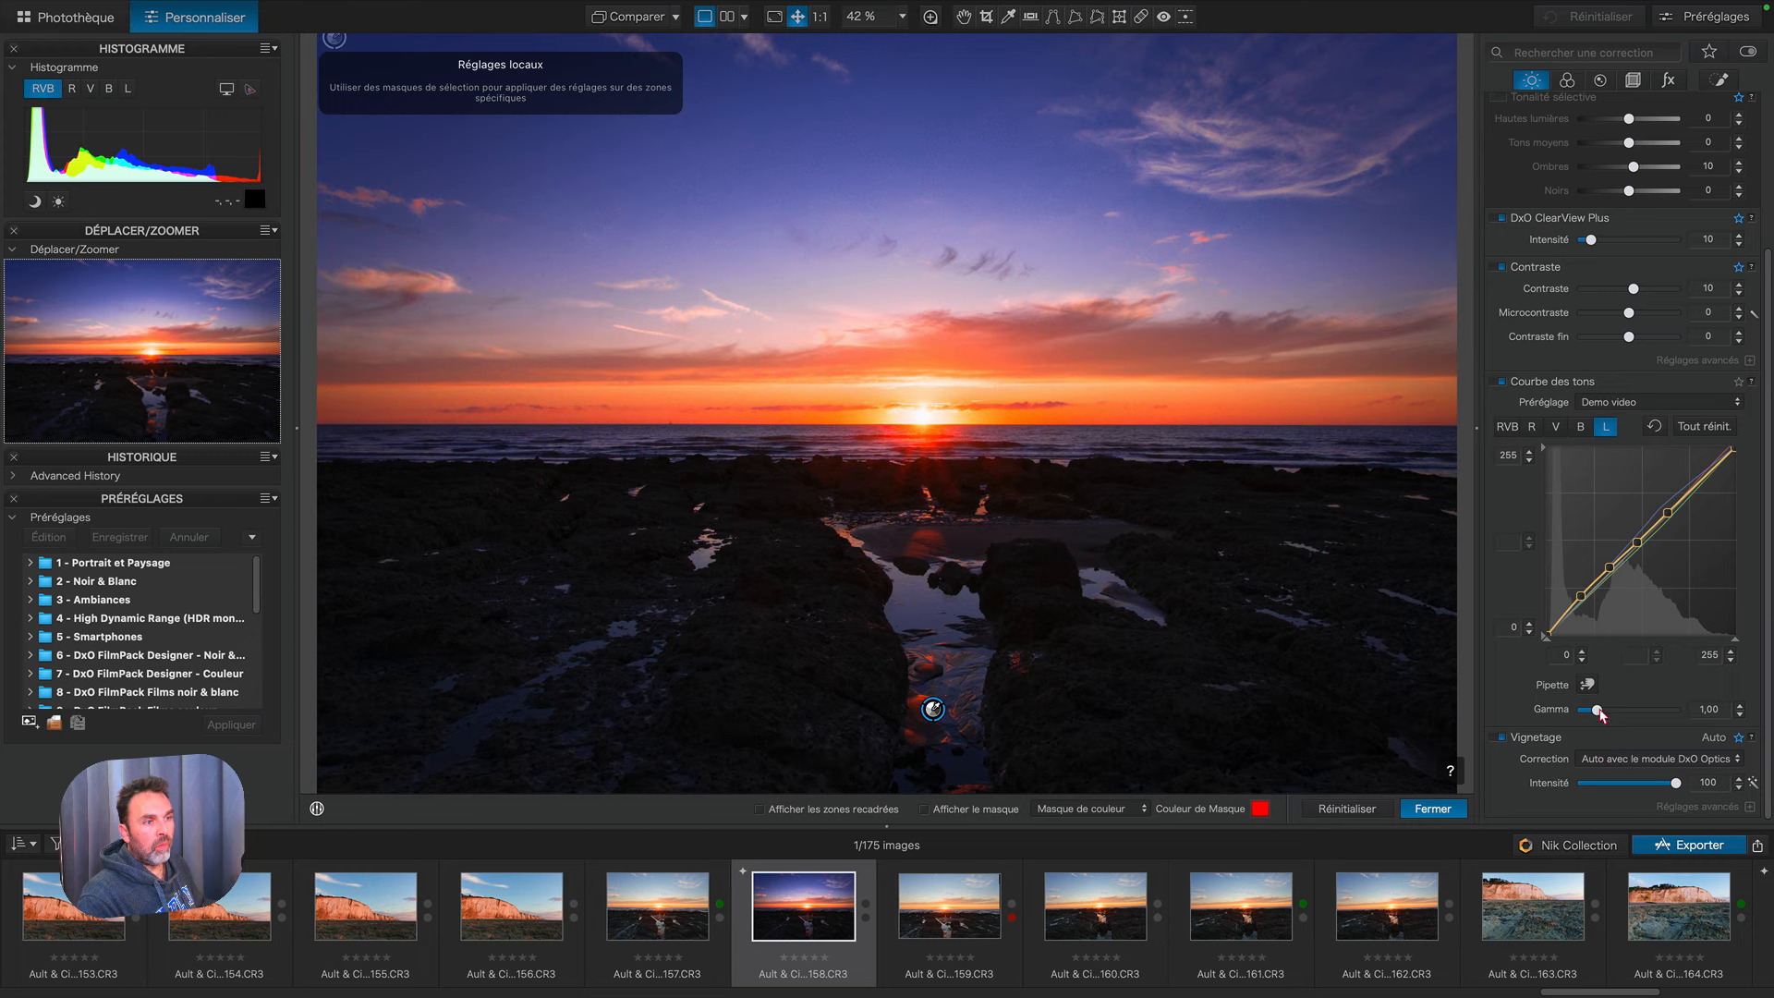
pyautogui.moveTo(1599, 713); pyautogui.dragTo(1599, 714)
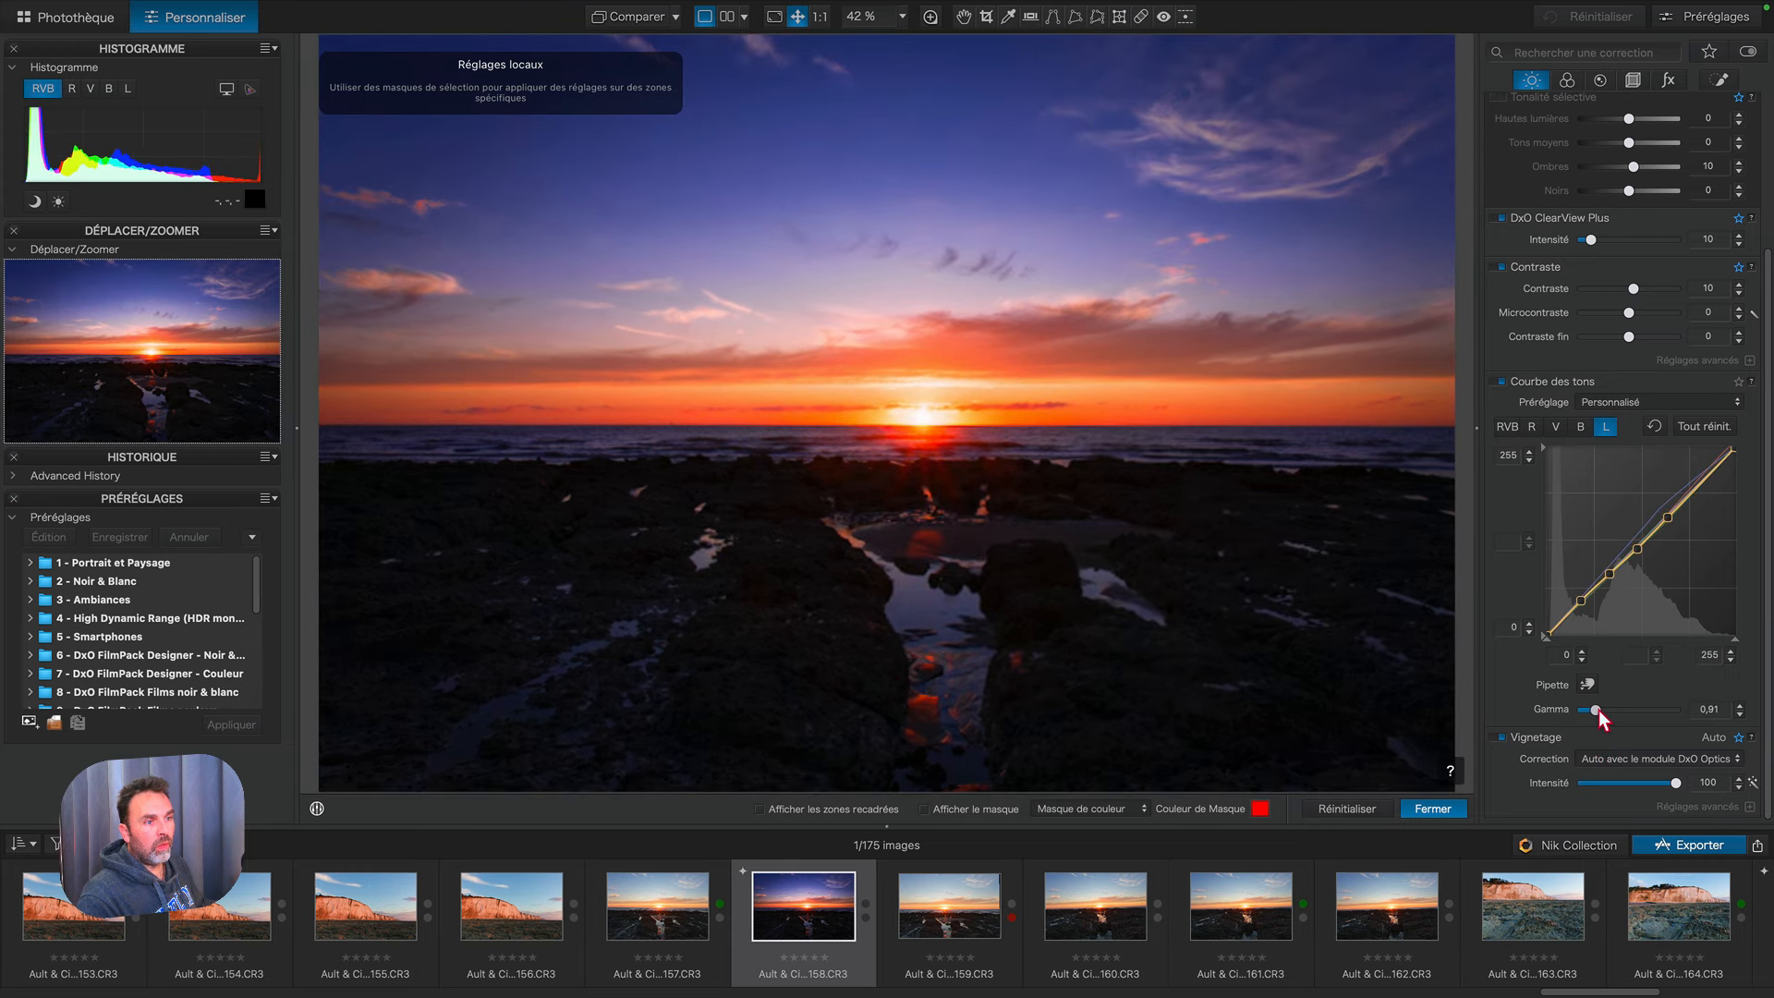
pyautogui.doubleClick(1599, 713)
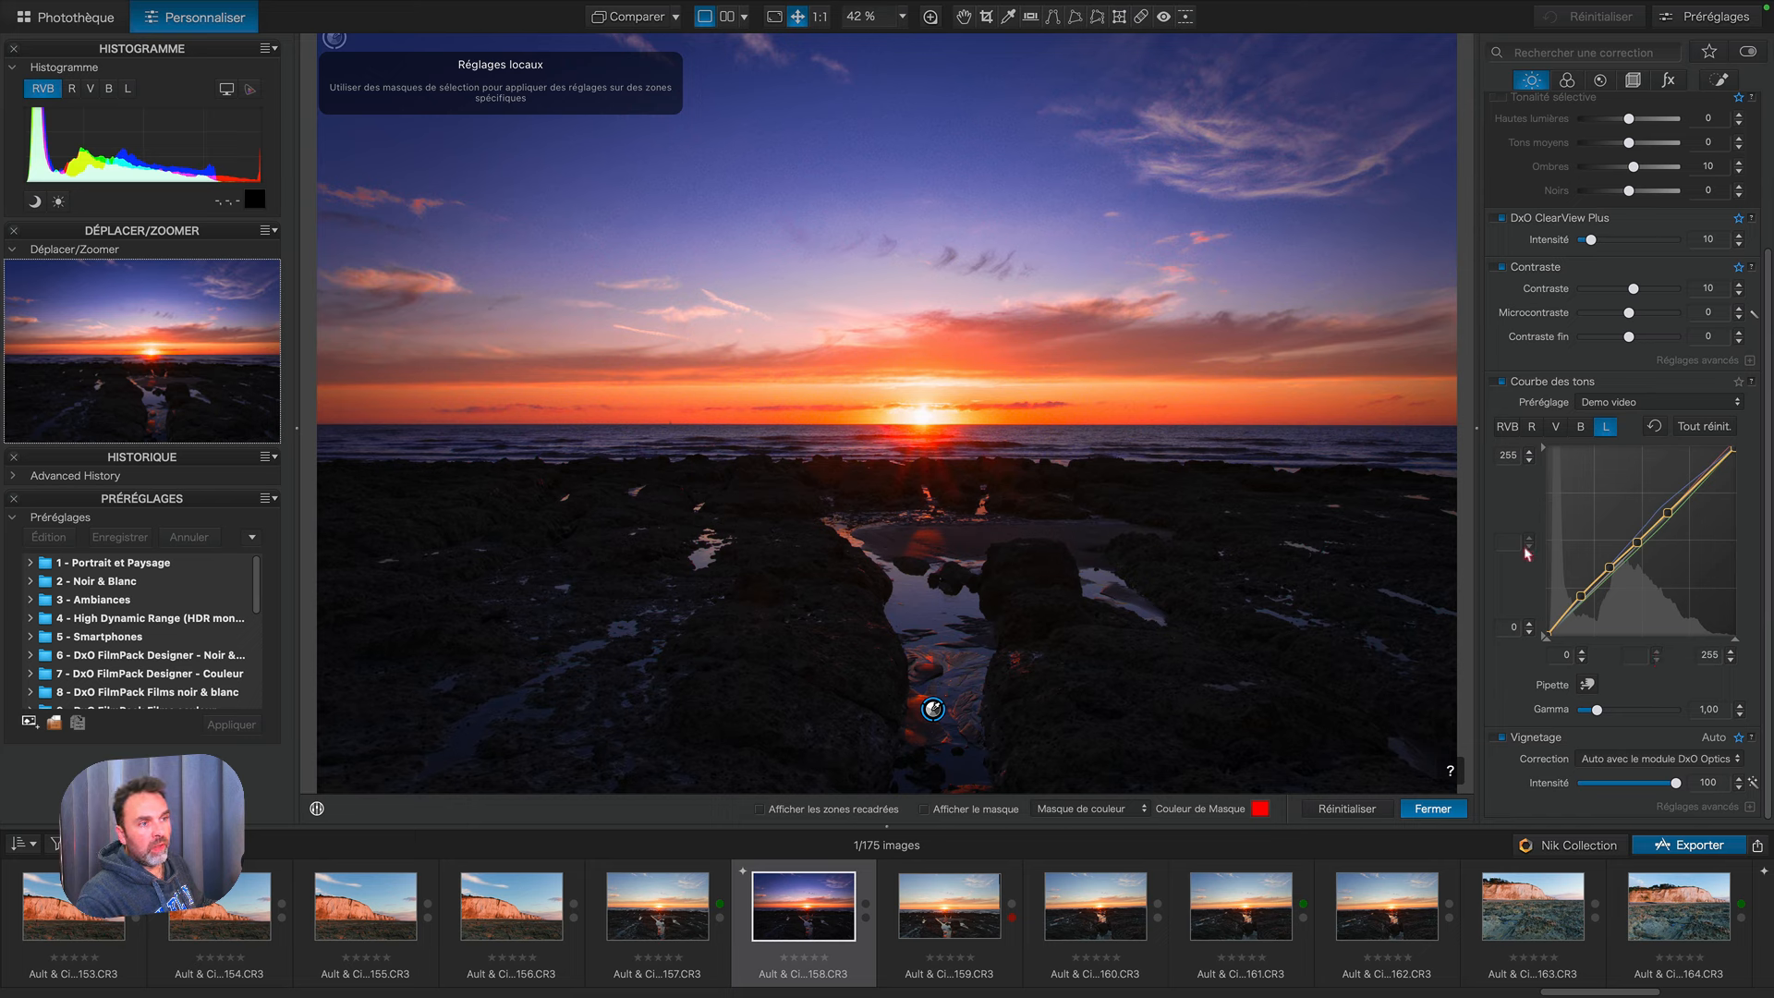
# Step: Set the gamma of the green tone curve to 1,05 and close the local adjustments
pyautogui.click(1532, 427)
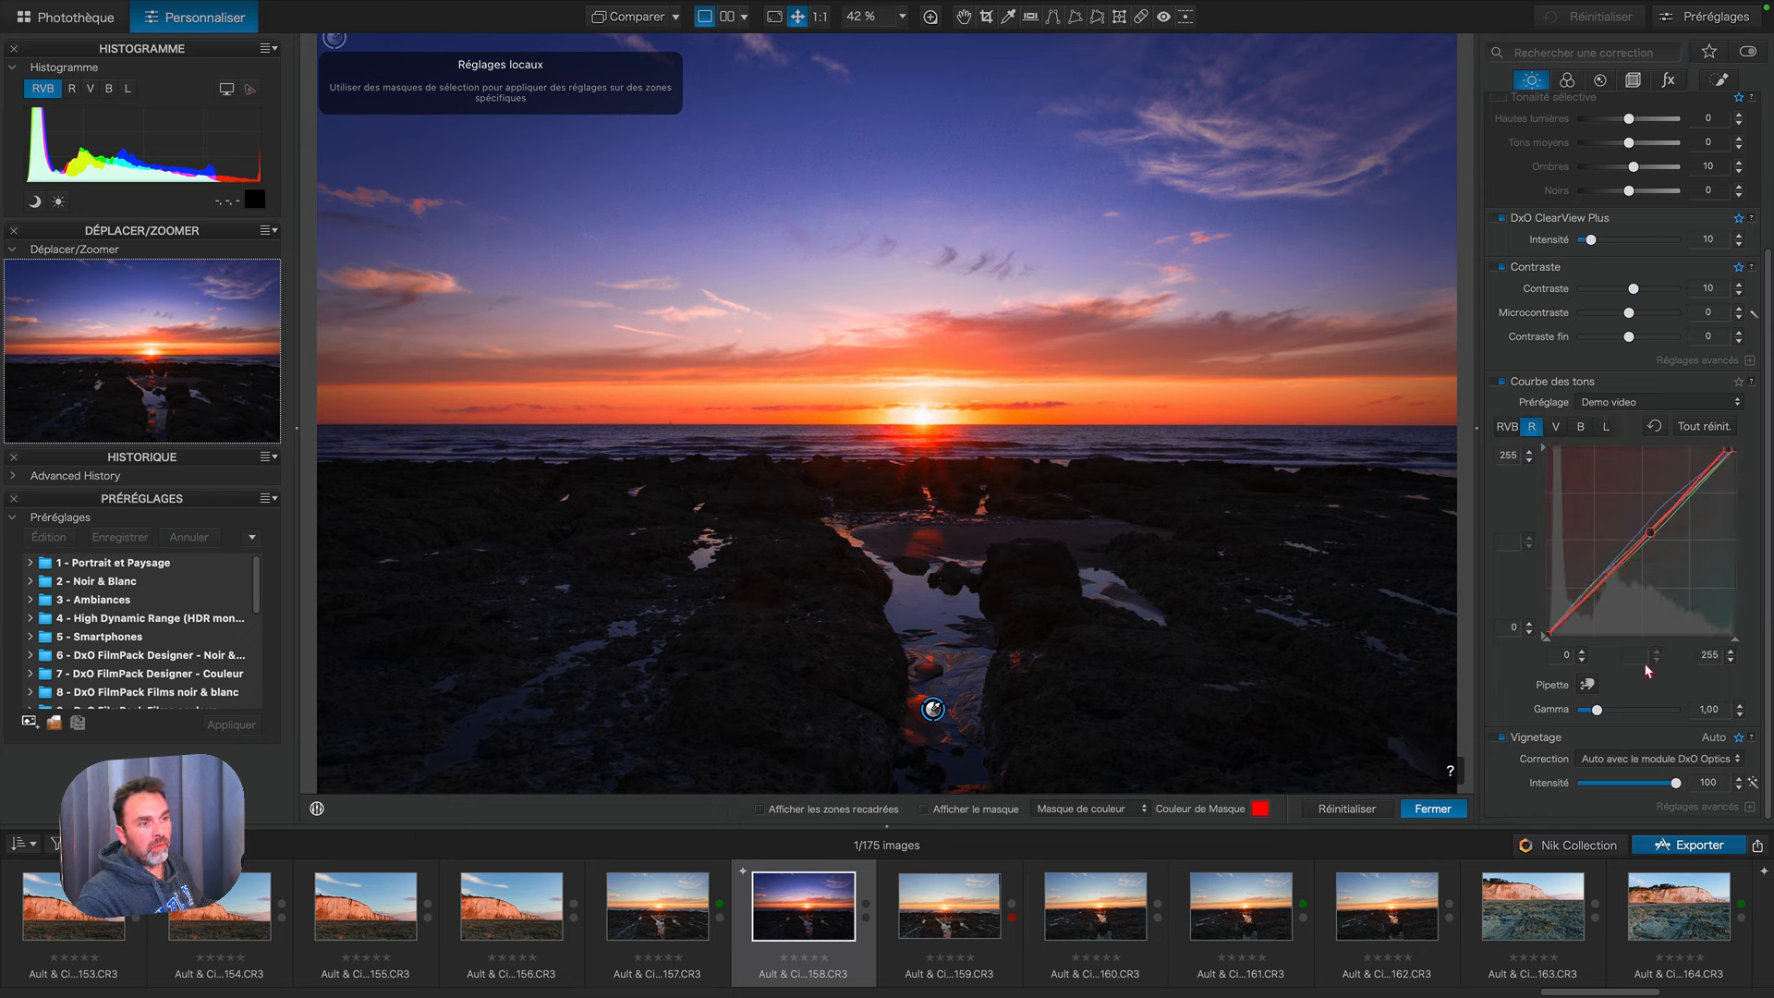
pyautogui.click(1506, 432)
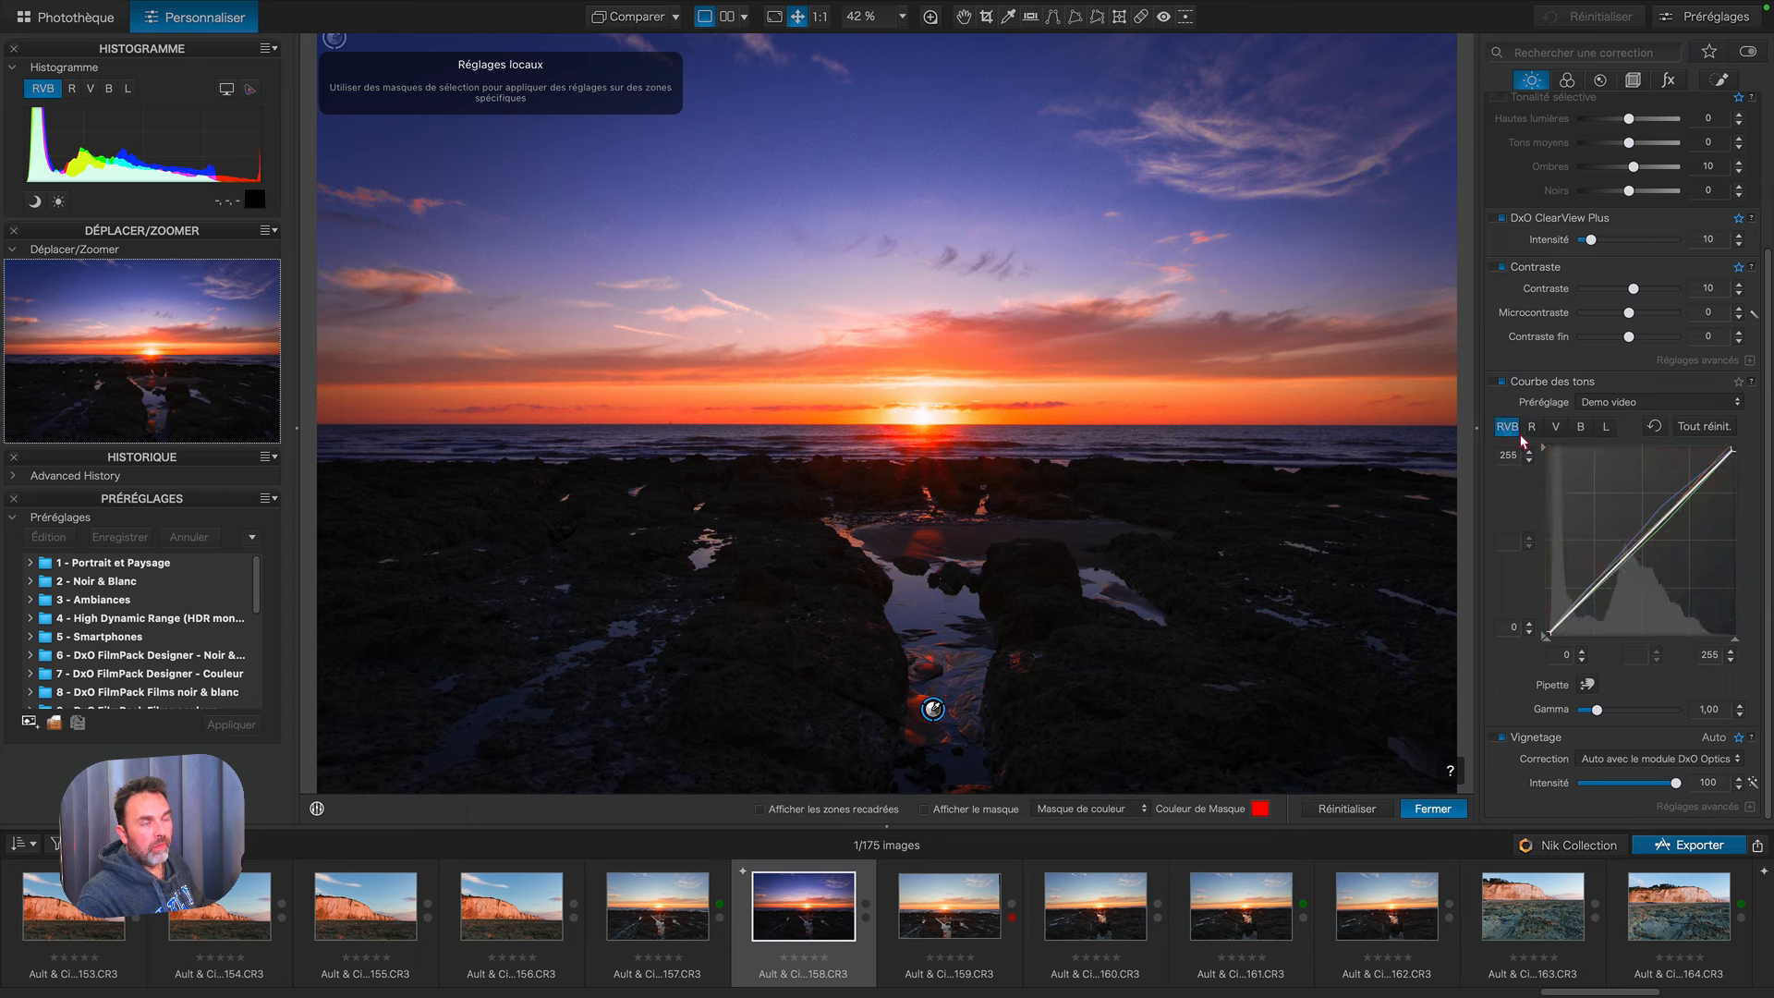
pyautogui.click(1557, 434)
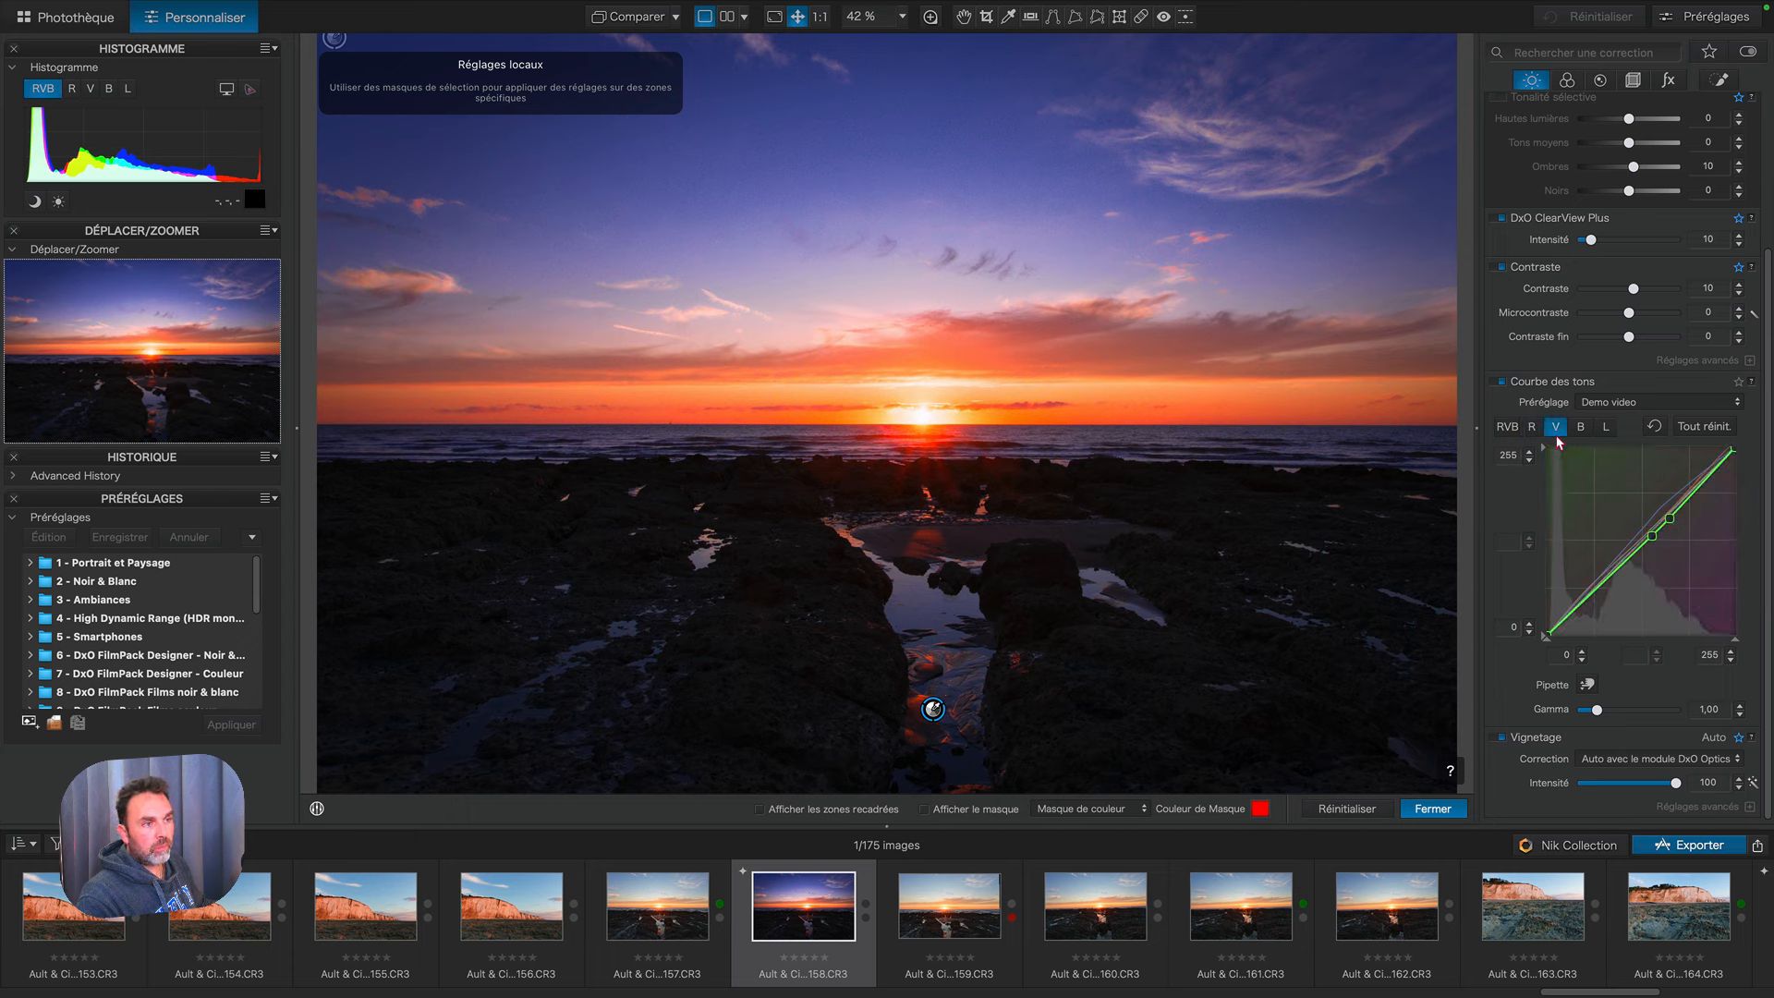
pyautogui.click(1653, 536)
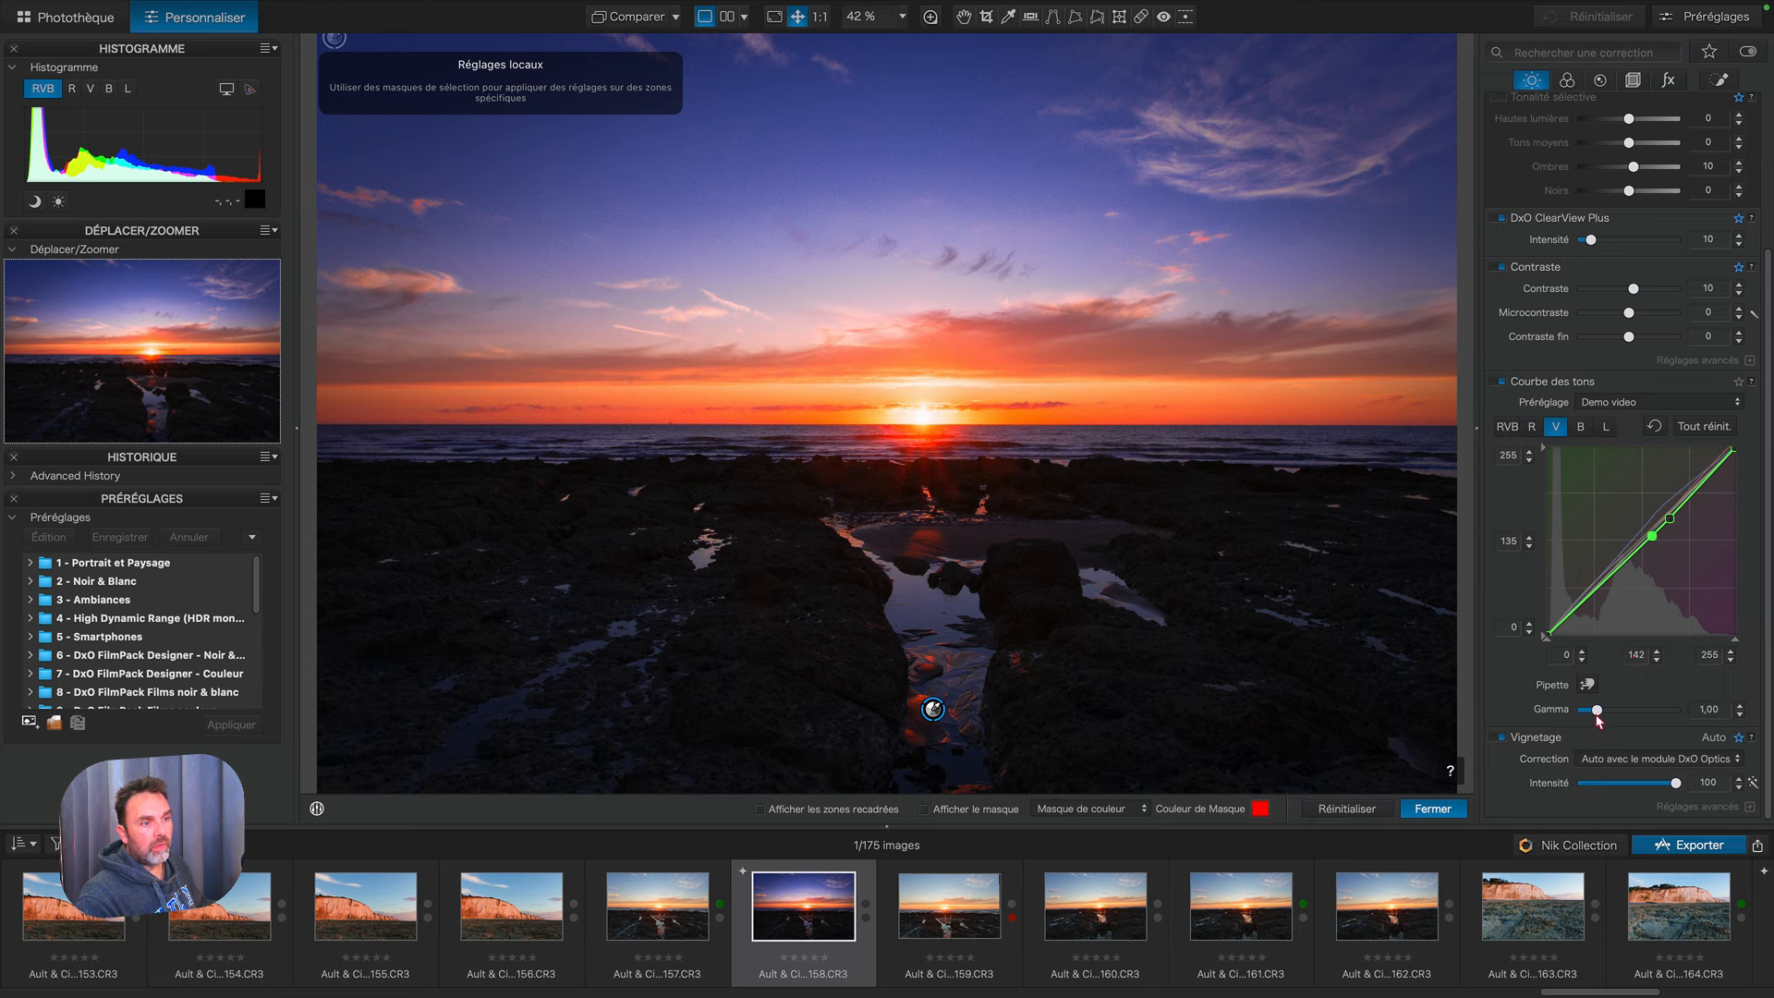
pyautogui.moveTo(1598, 713); pyautogui.dragTo(1599, 716)
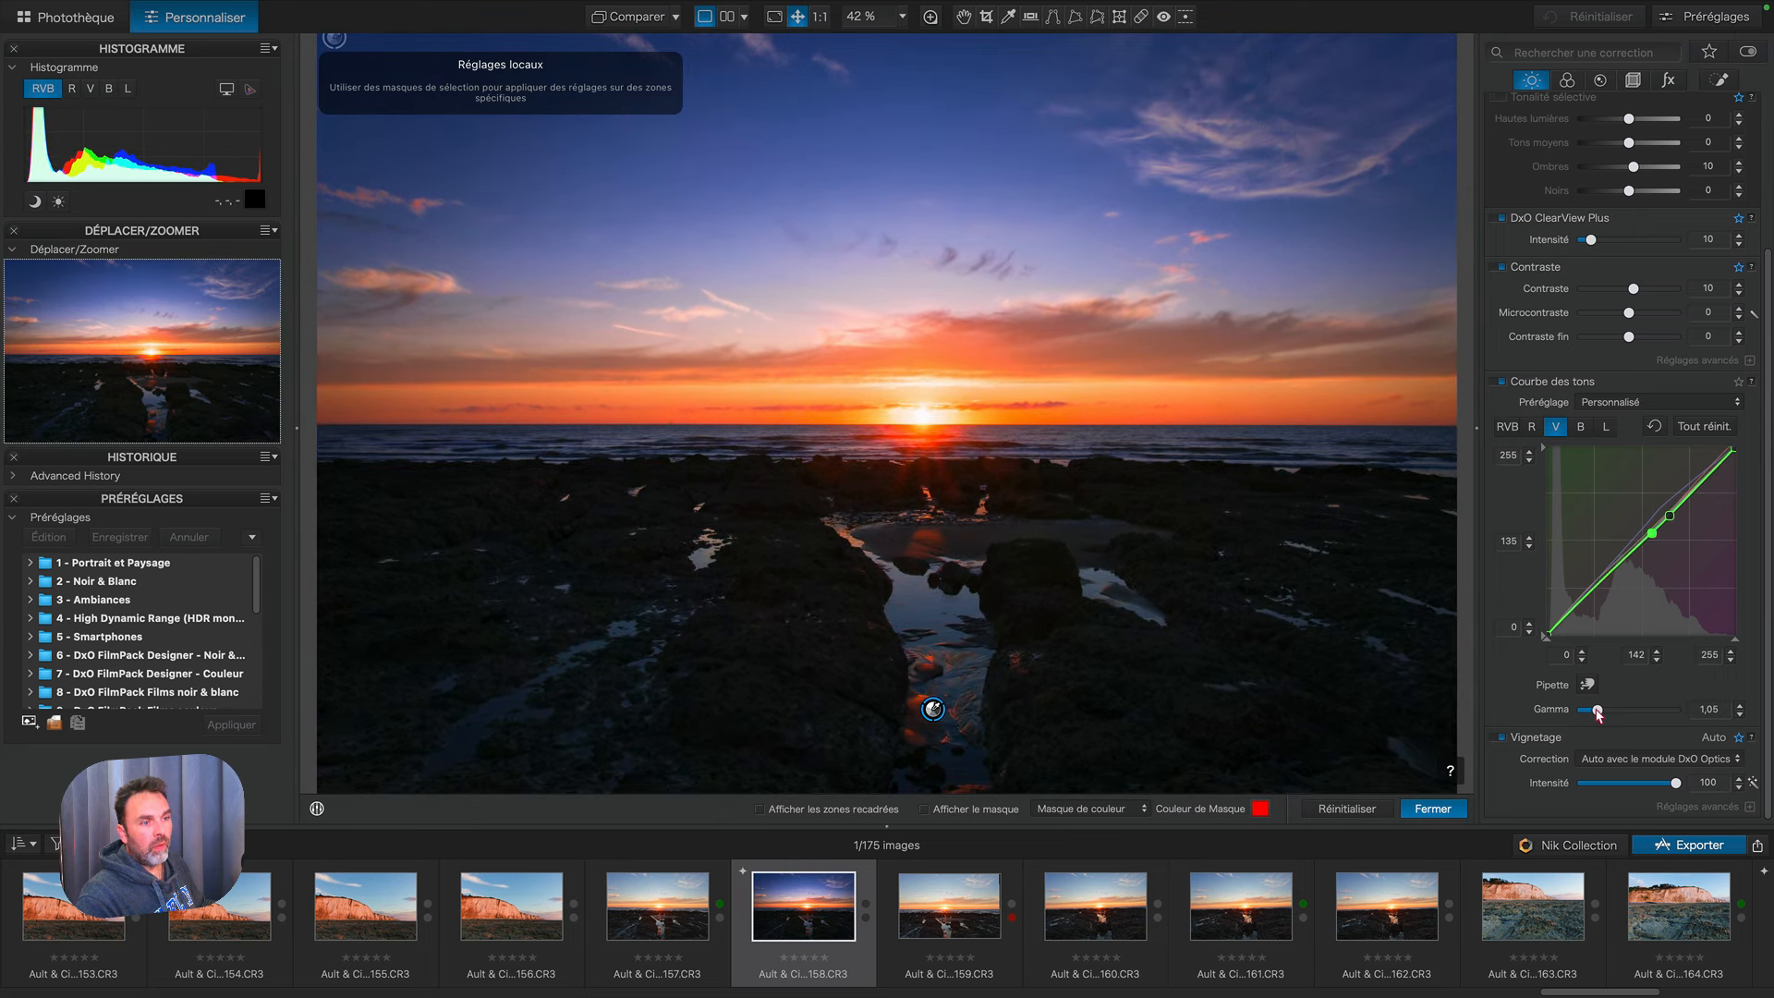
pyautogui.click(1458, 809)
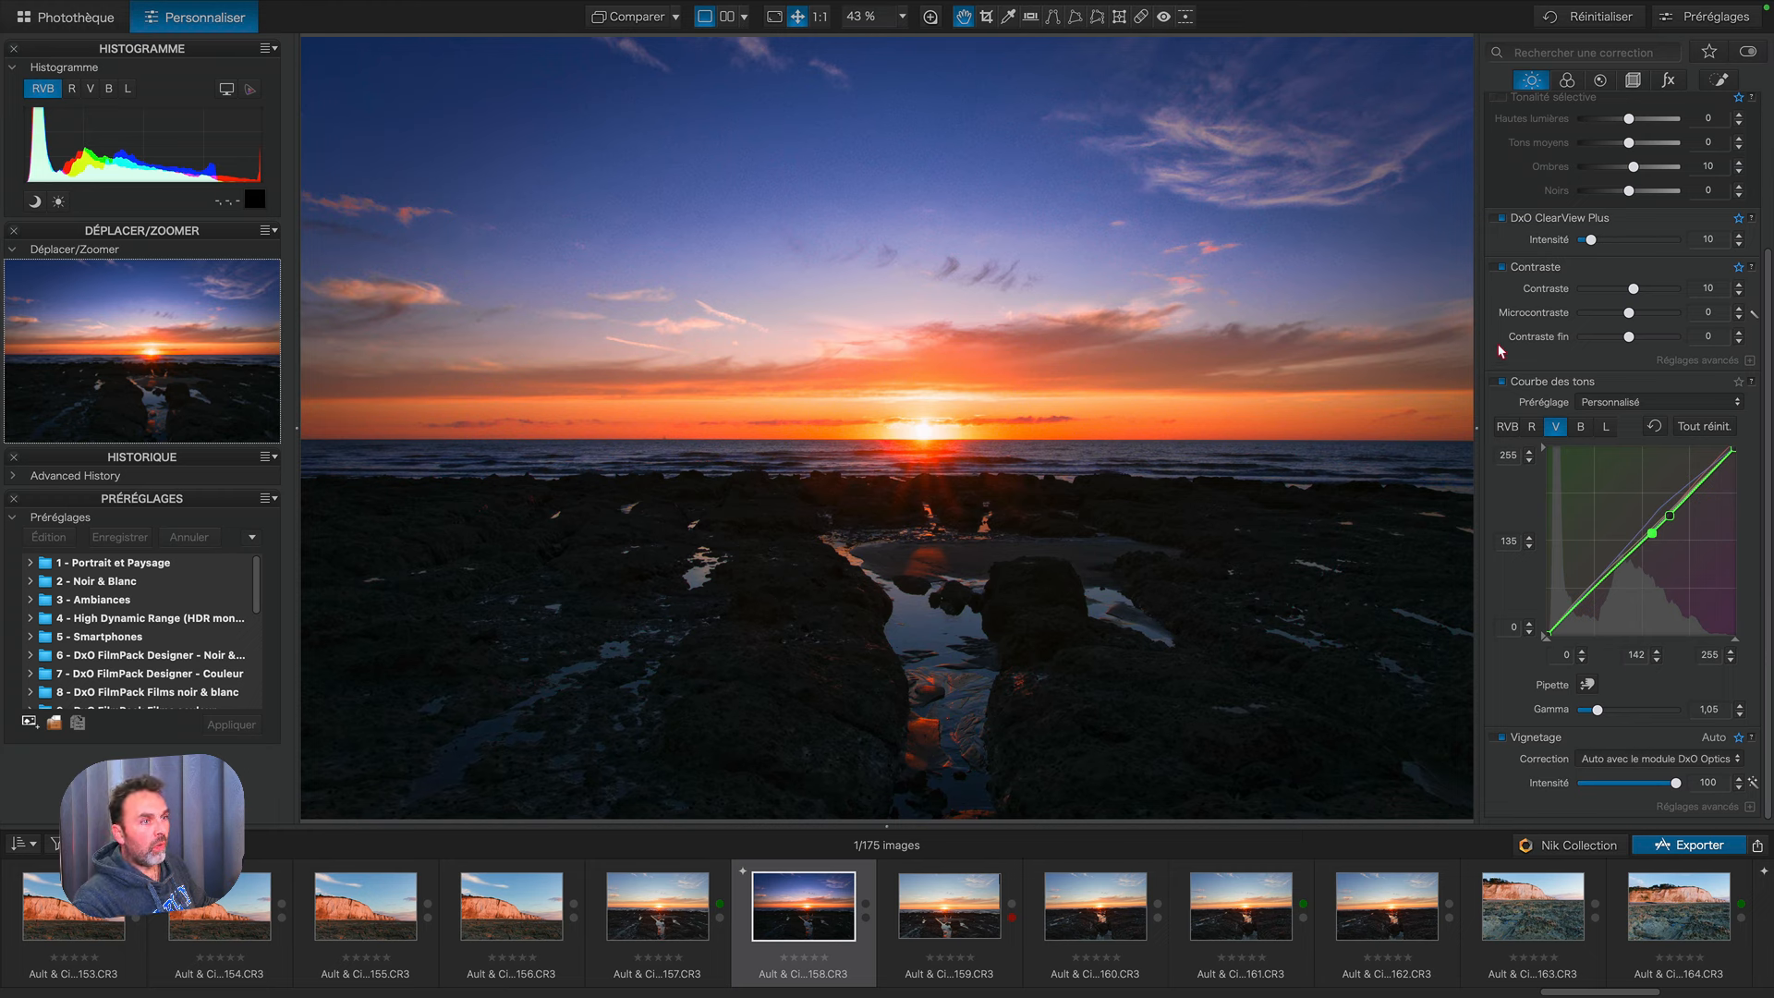
# Step: Browse the tone curve presets and preview the generic colour renderings on the photo
pyautogui.click(1617, 405)
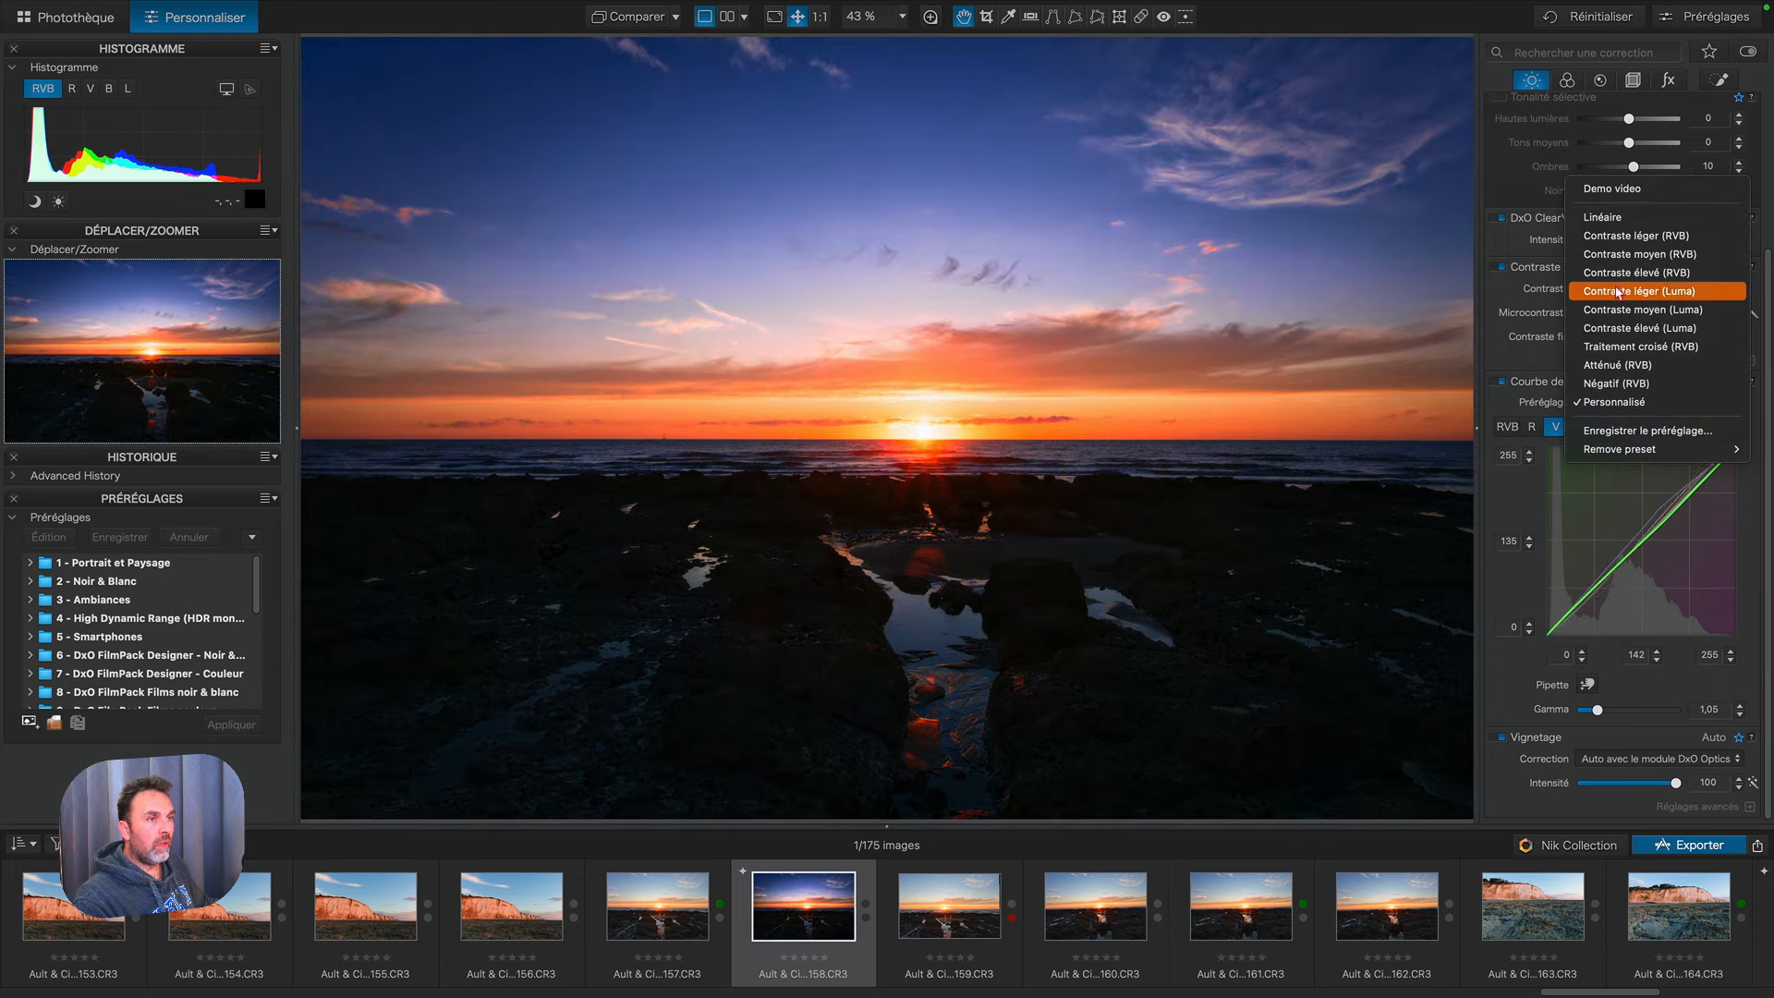
pyautogui.click(1612, 188)
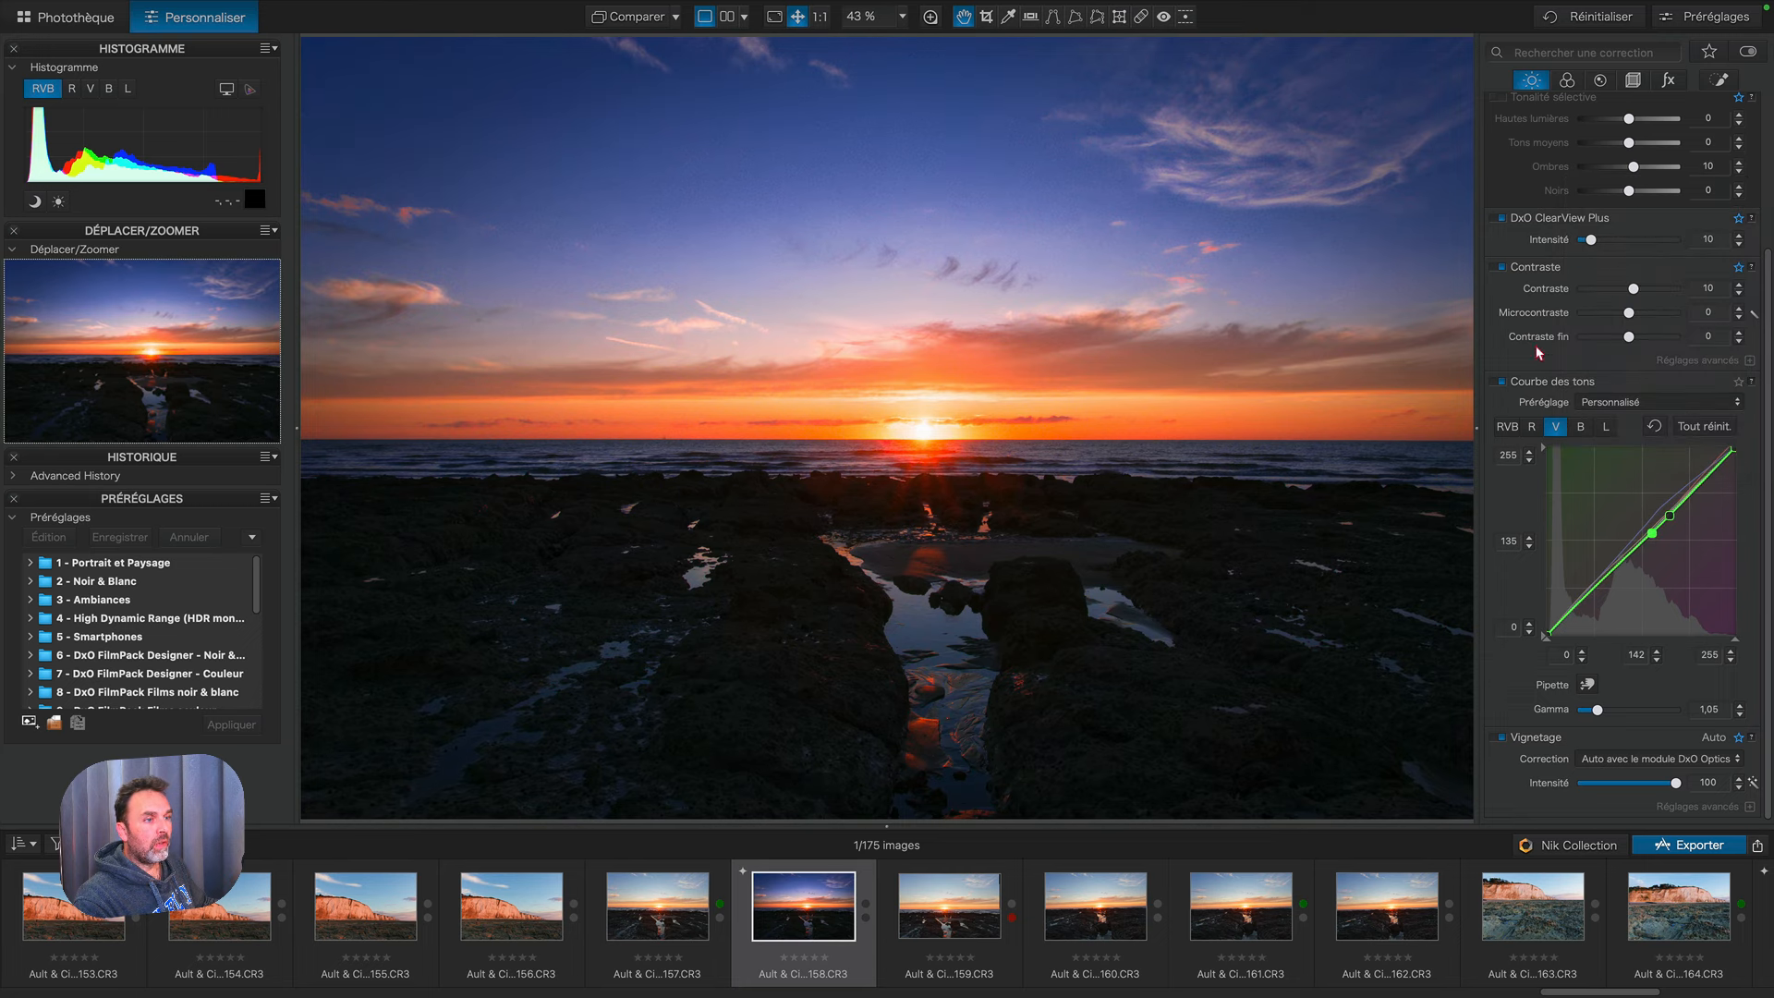
pyautogui.click(1565, 82)
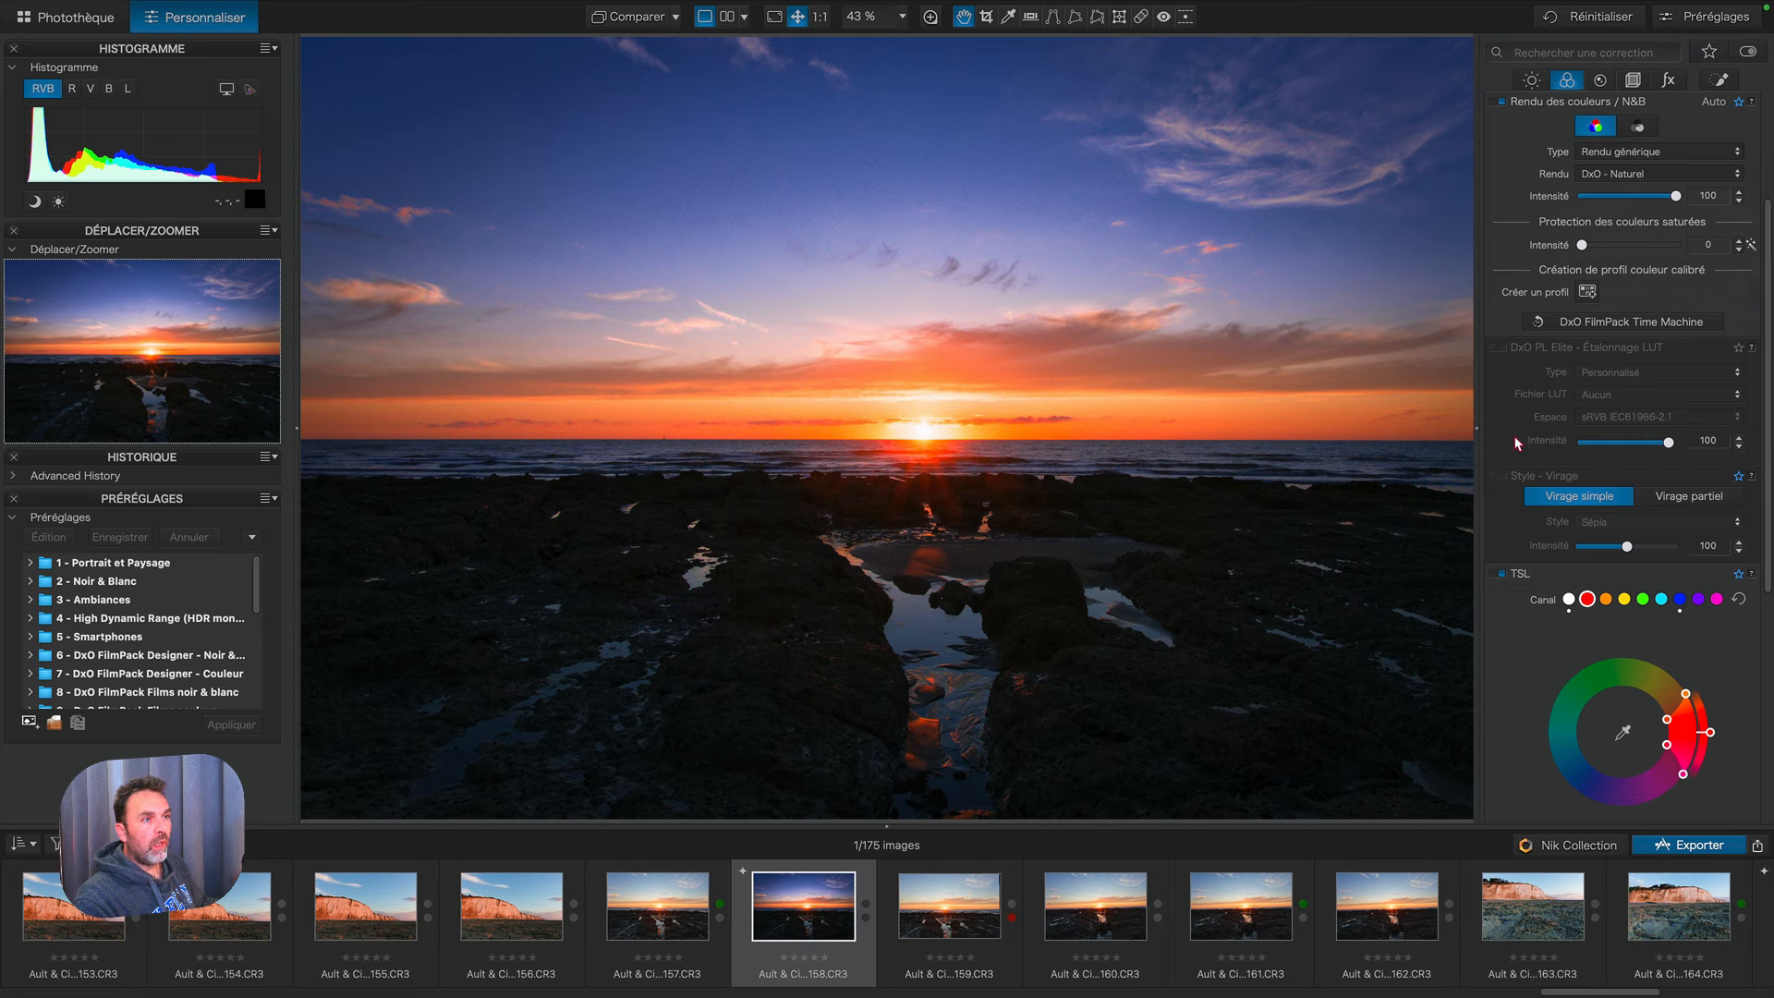
pyautogui.scroll(4, 1595, 248)
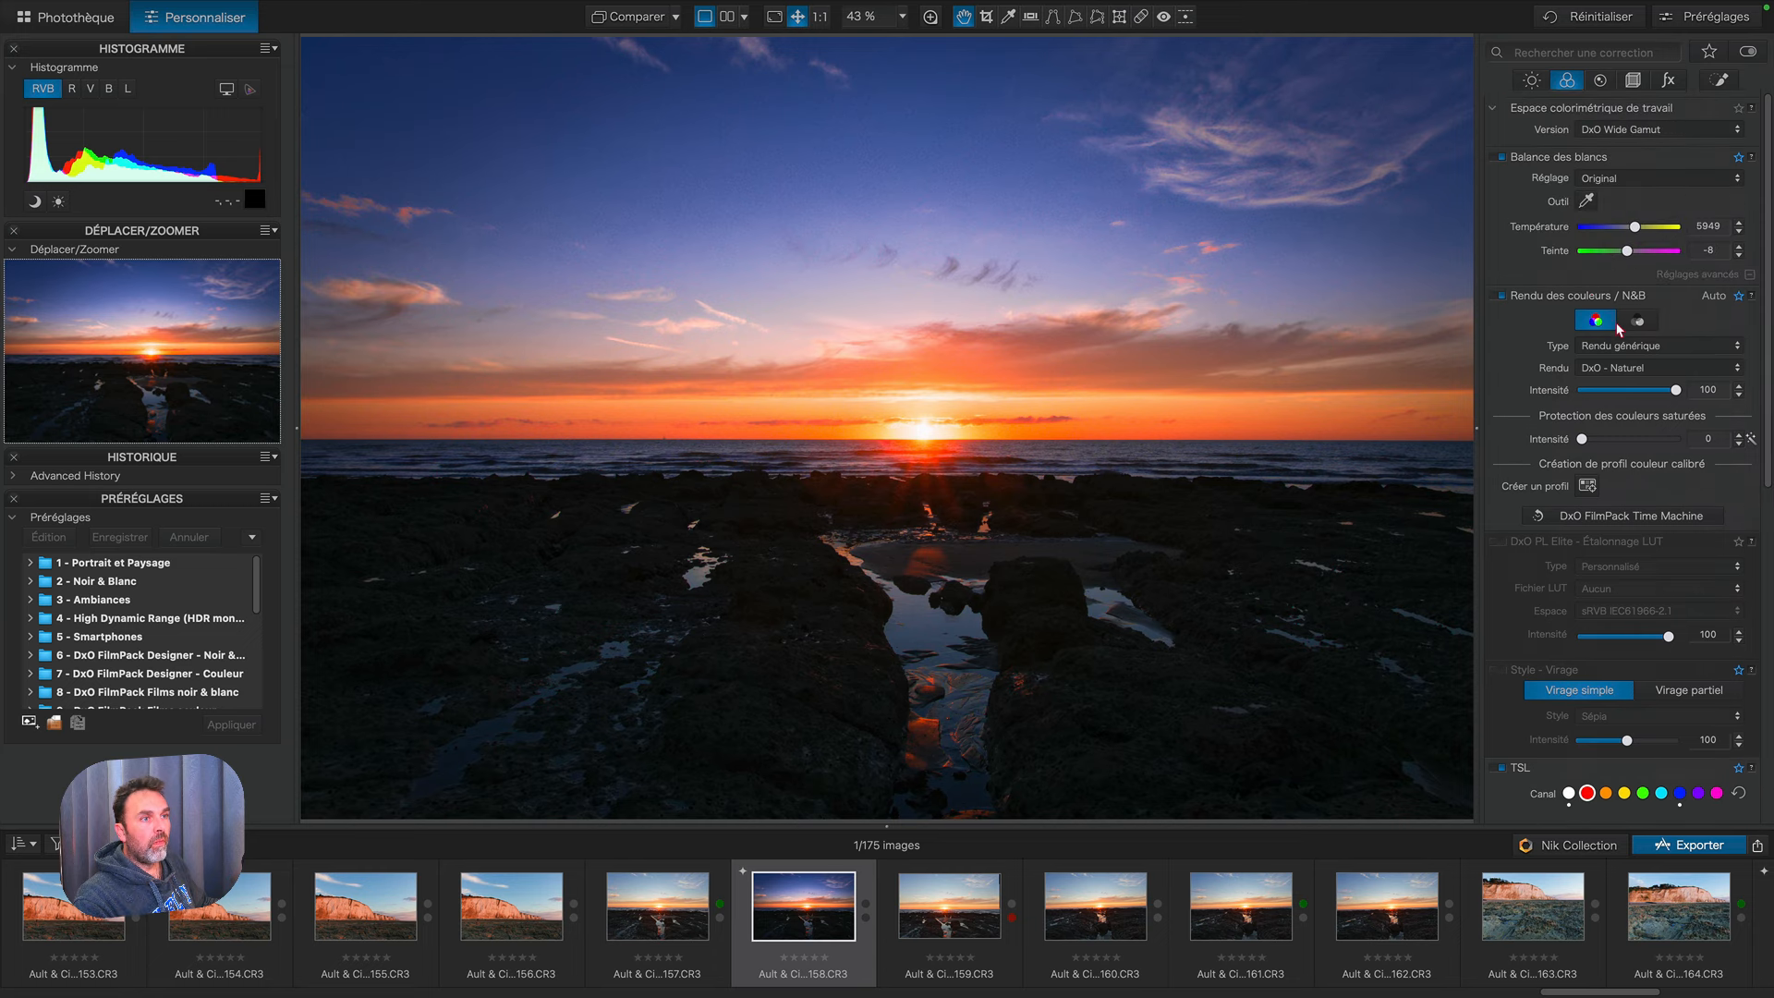
pyautogui.click(1656, 368)
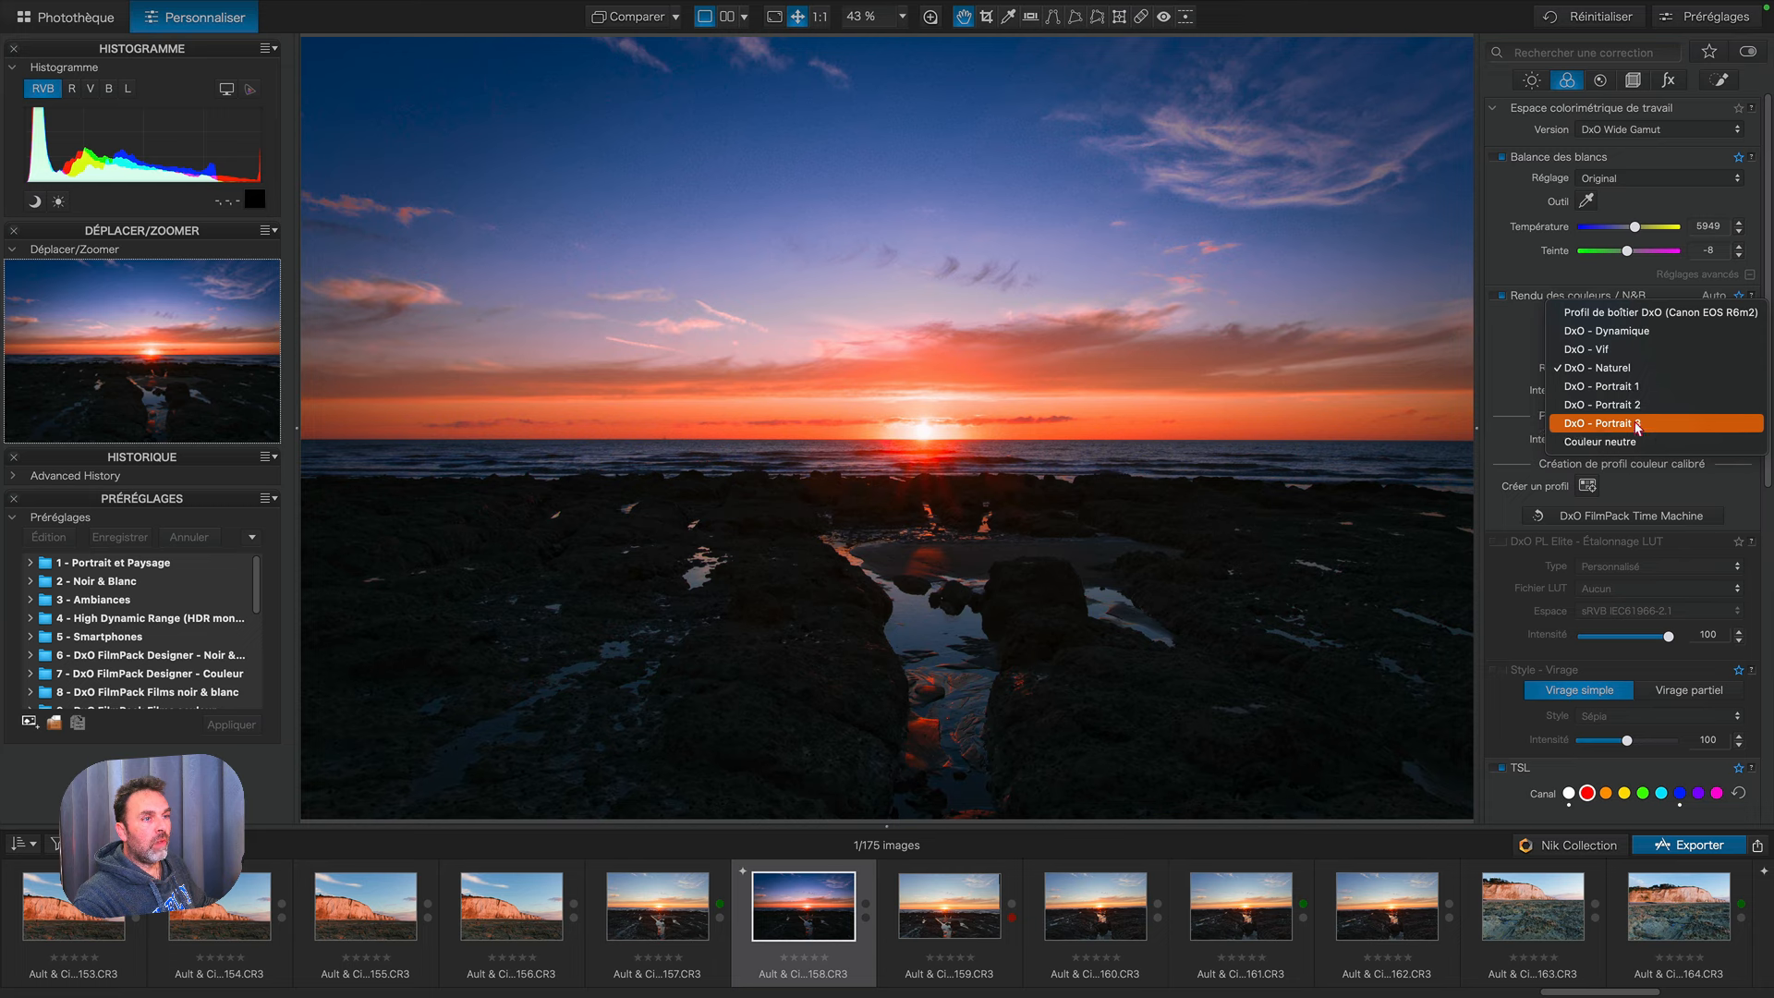
pyautogui.click(1625, 442)
# Step: Set the colour rendering type to Film positif couleur with the Agfa Precisa 100 rendering
pyautogui.click(1617, 350)
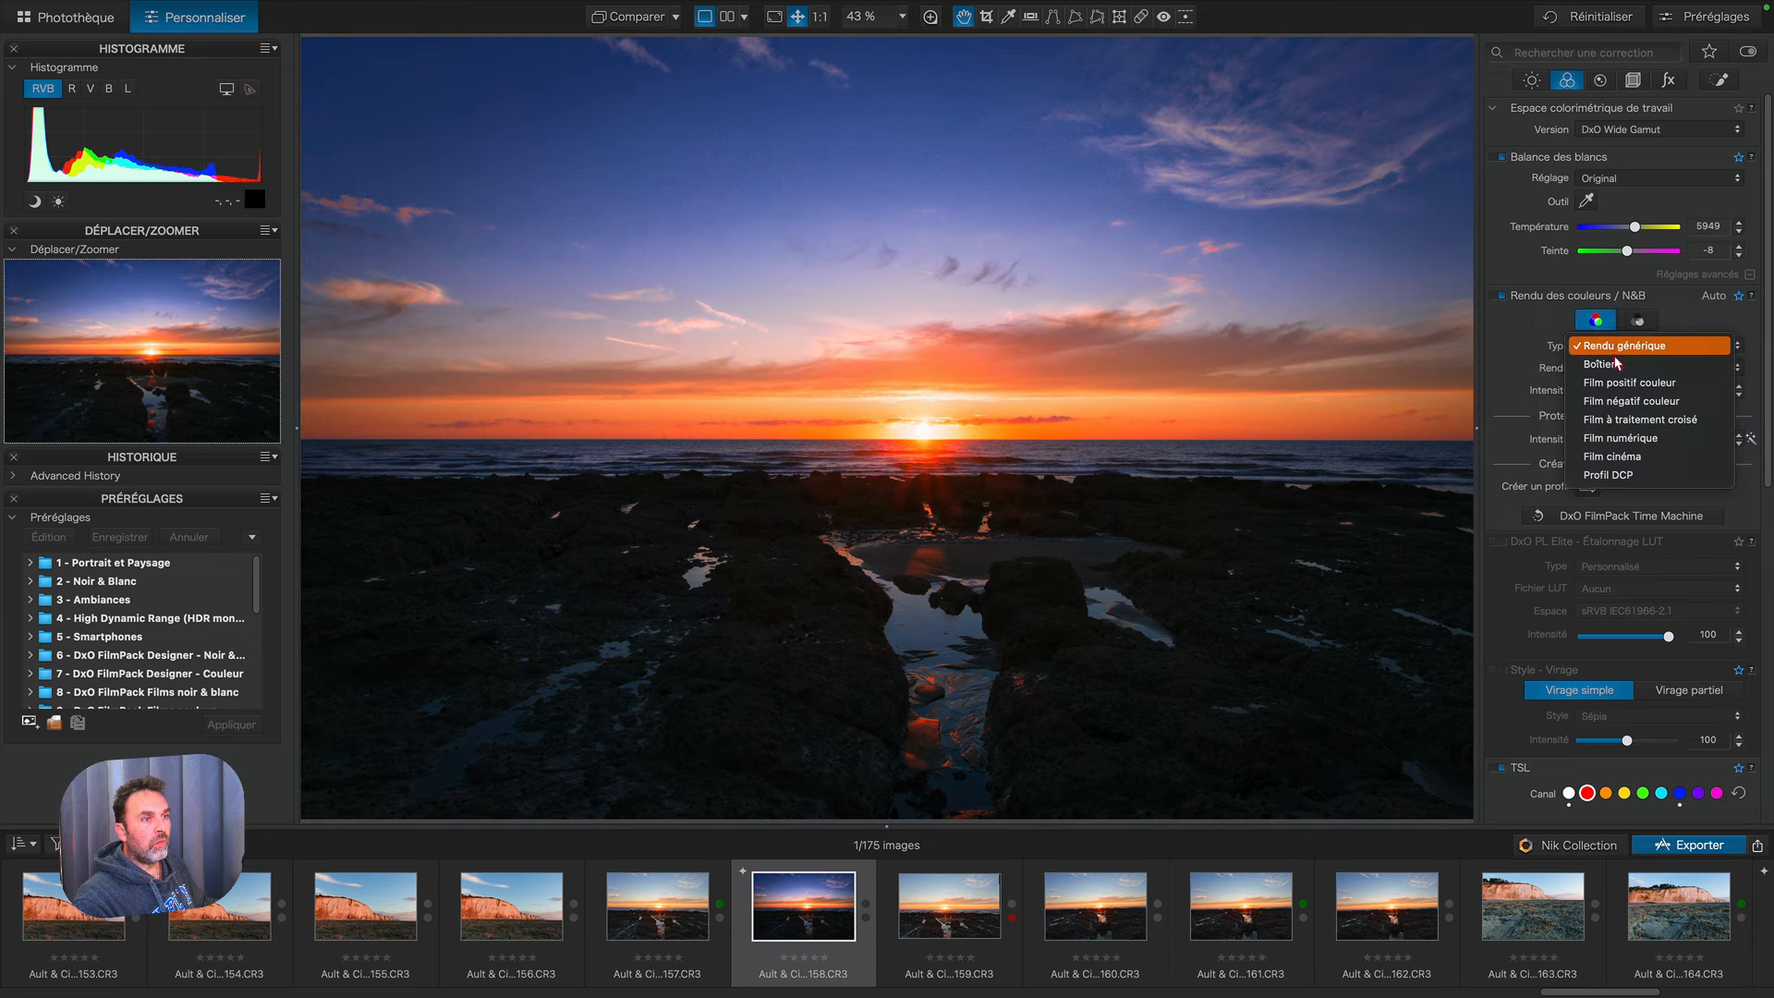
pyautogui.click(1622, 382)
pyautogui.click(1621, 374)
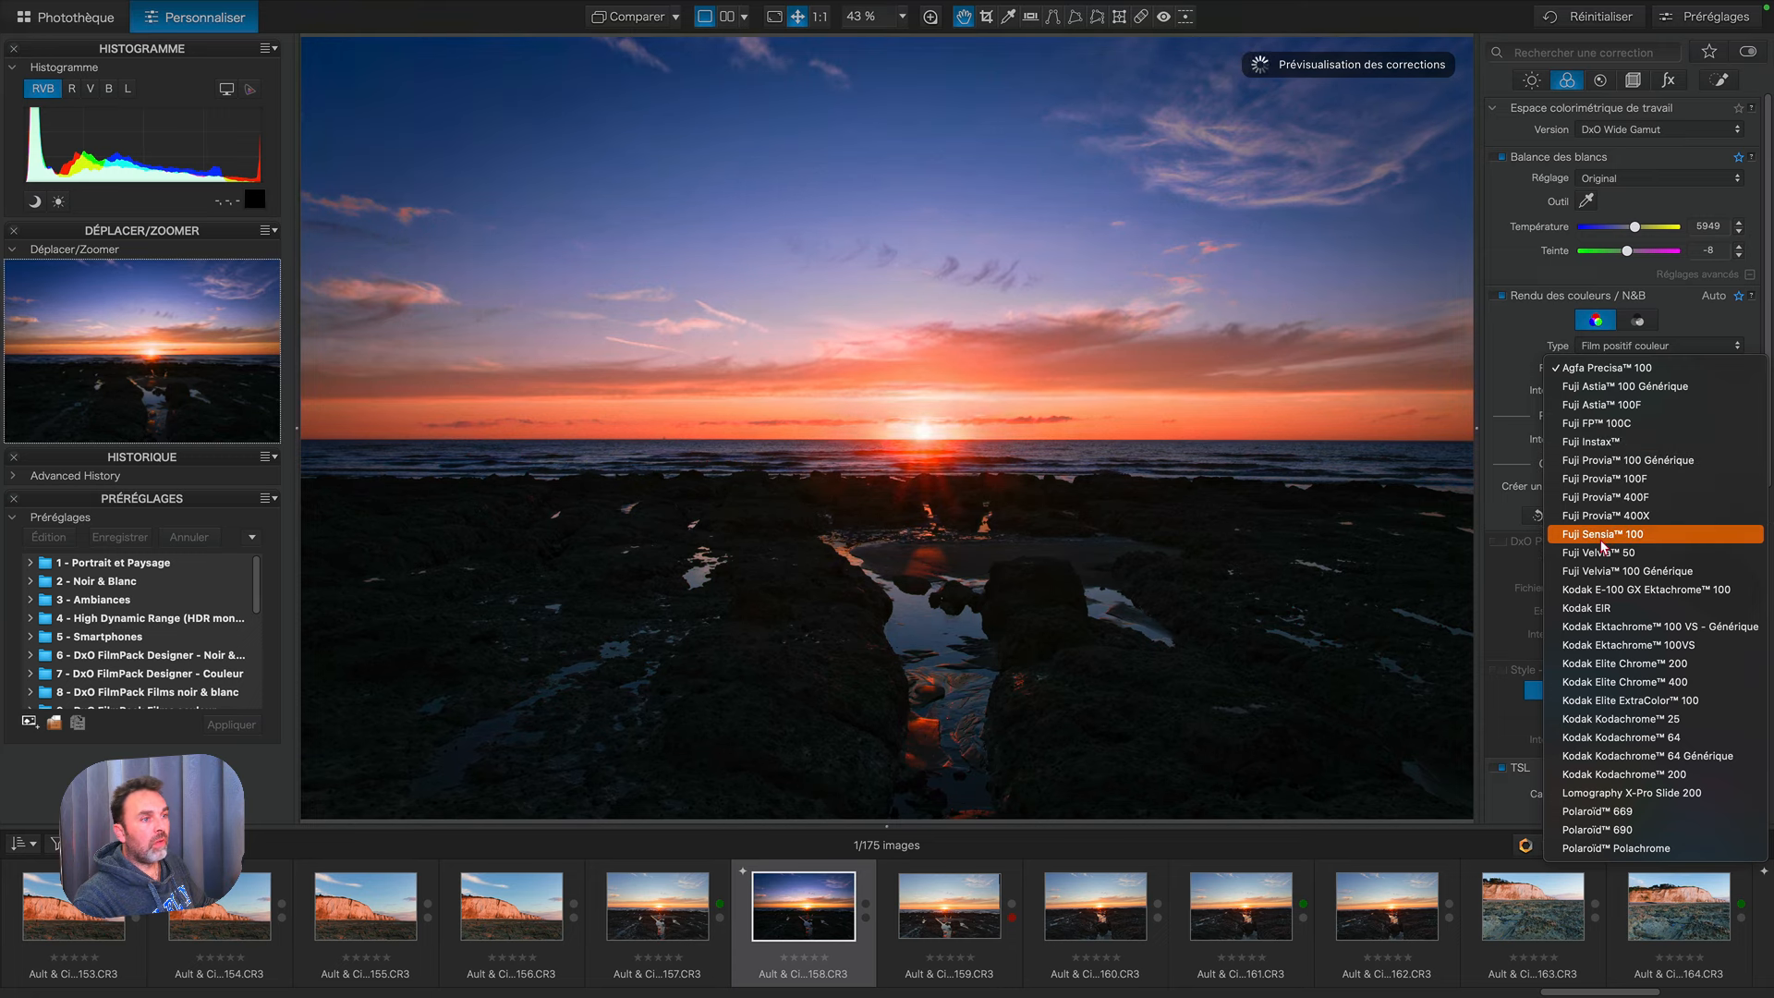
pyautogui.click(1587, 374)
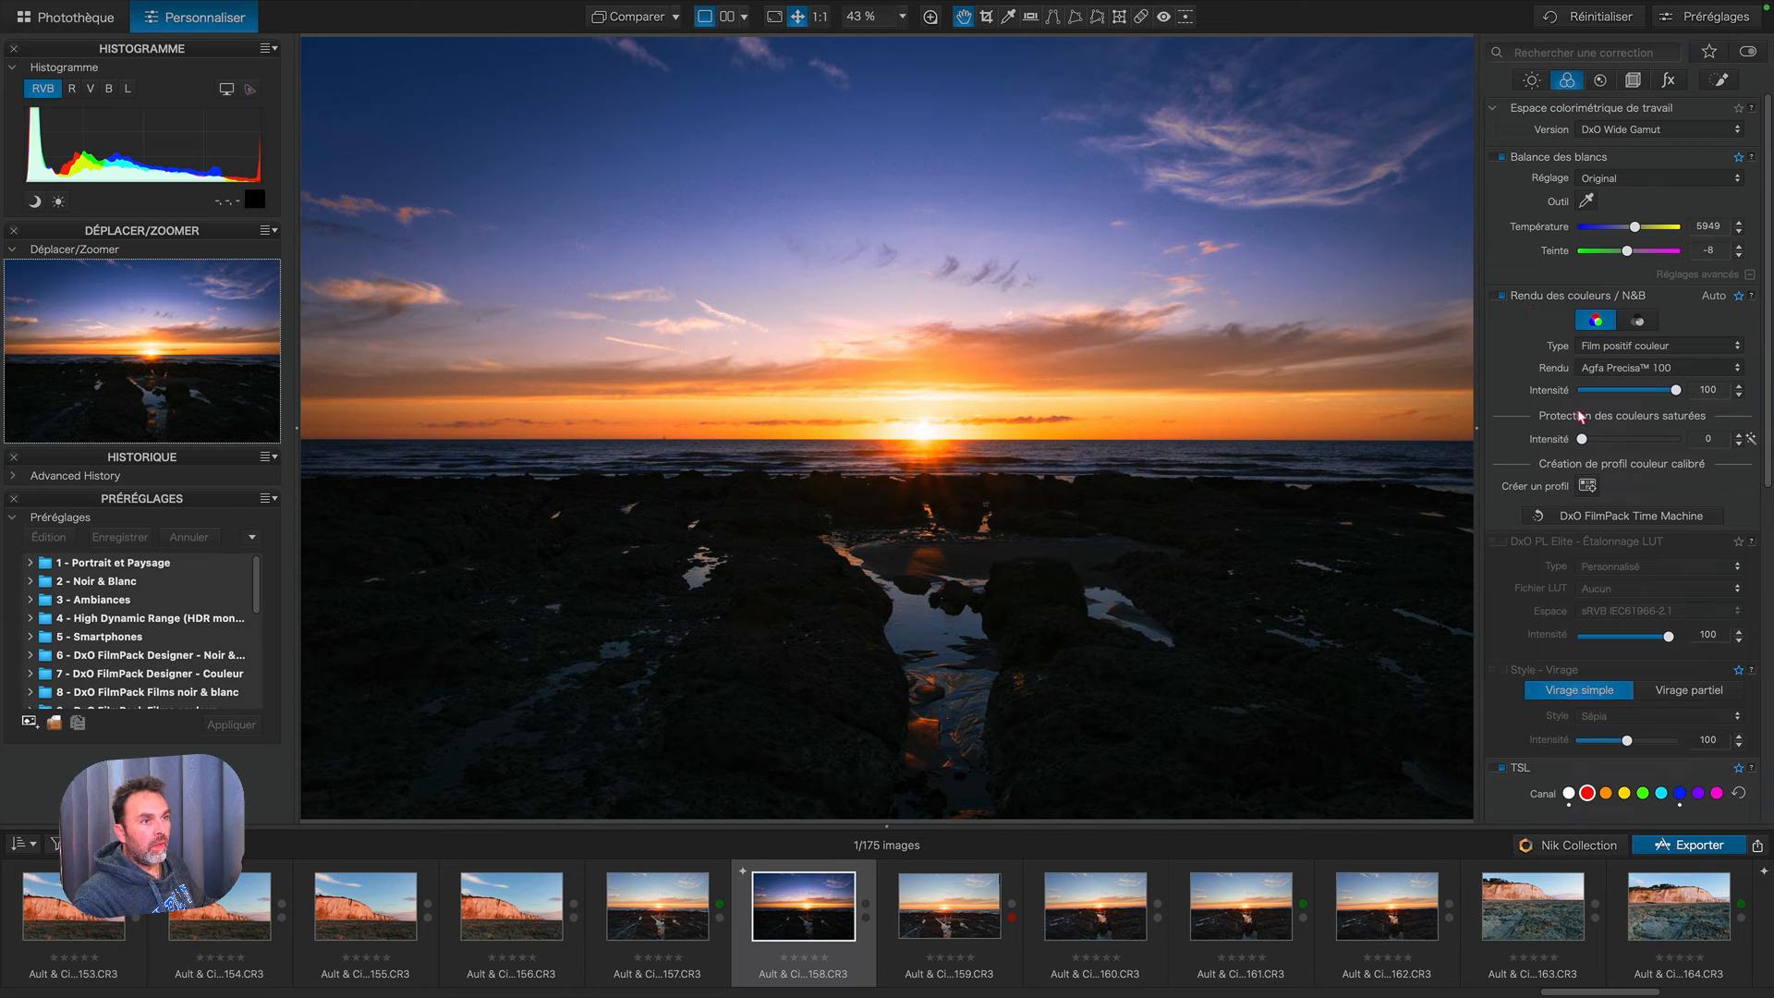
# Step: Try the Premium LUT 01-Arctic-embrace at intensity 100 in LUT grading and switch the correction off
pyautogui.scroll(-4, 1580, 416)
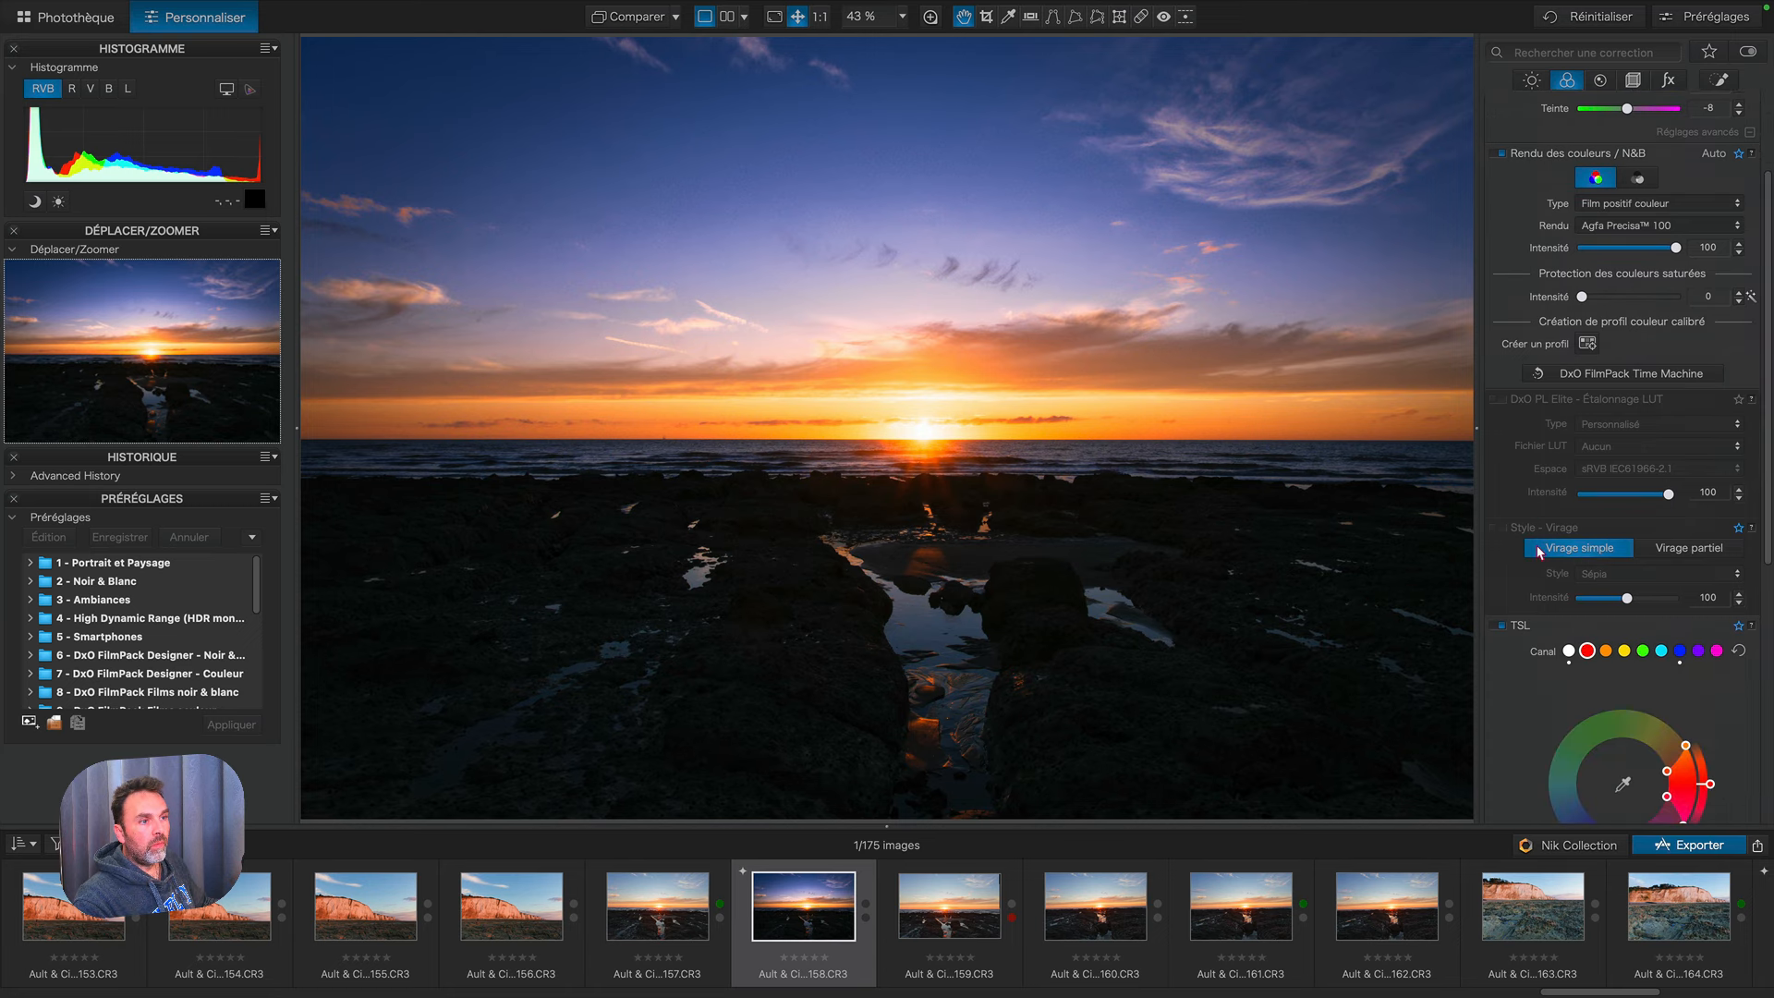
pyautogui.scroll(1, 1535, 545)
pyautogui.click(1504, 416)
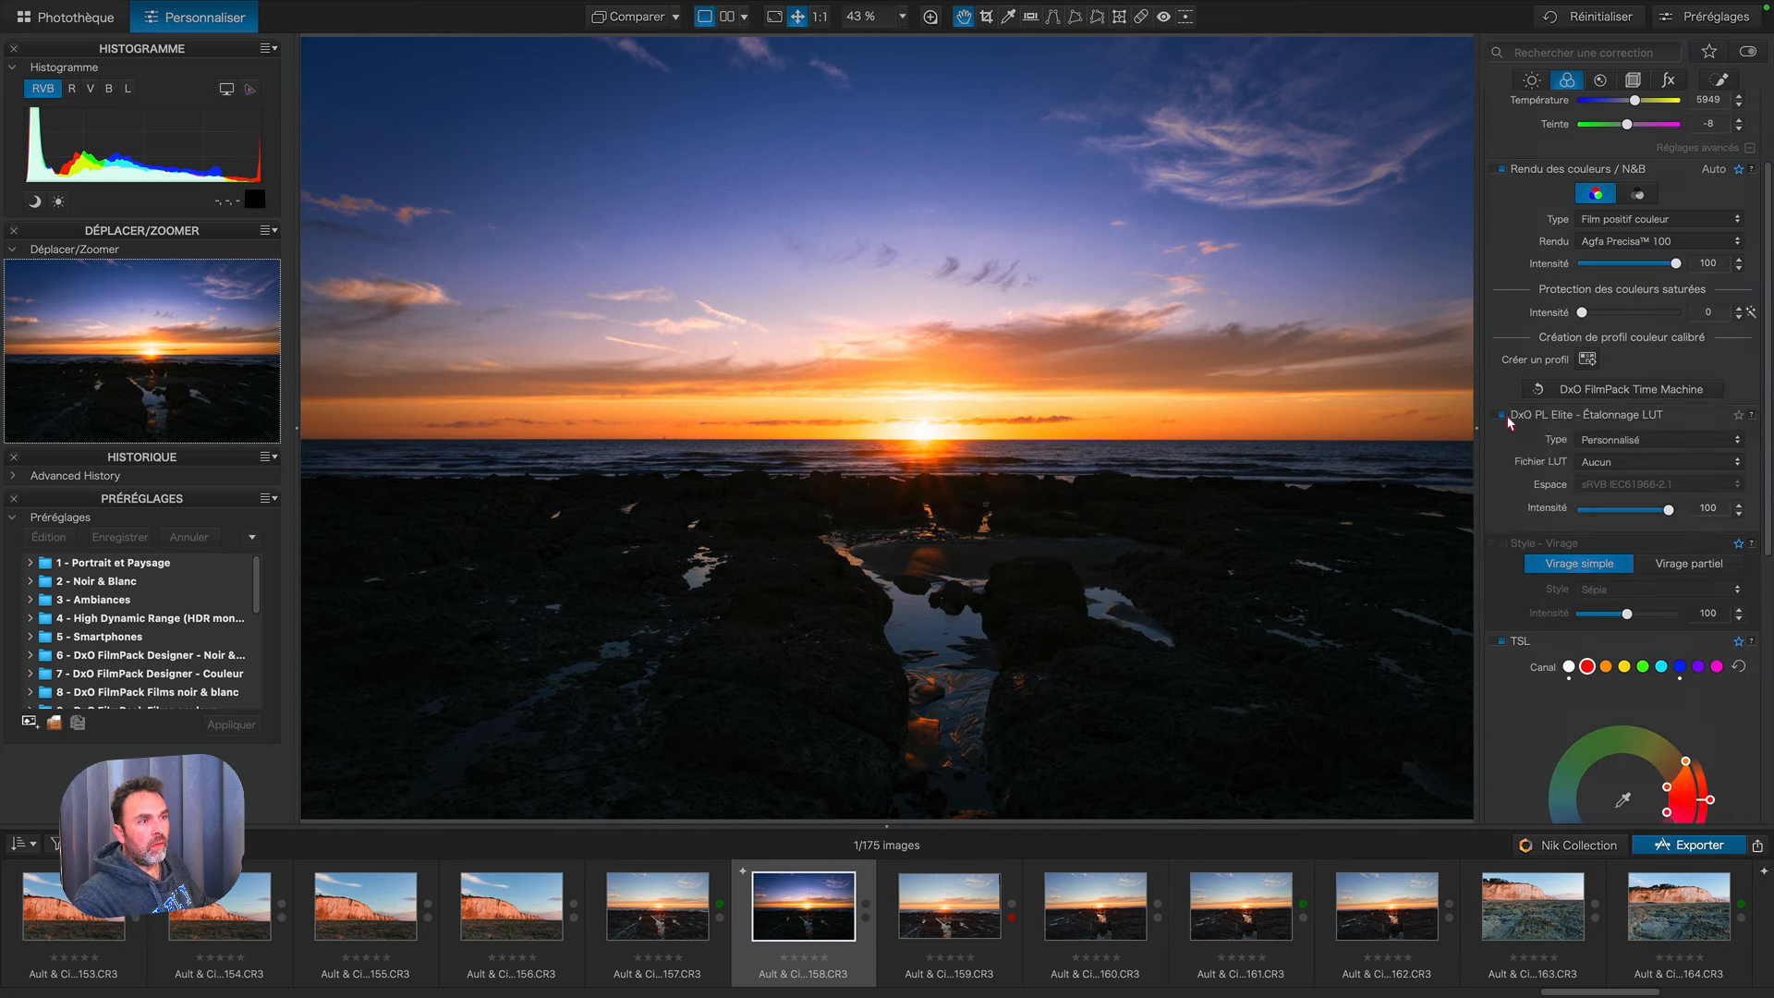
pyautogui.click(1613, 441)
pyautogui.click(1616, 422)
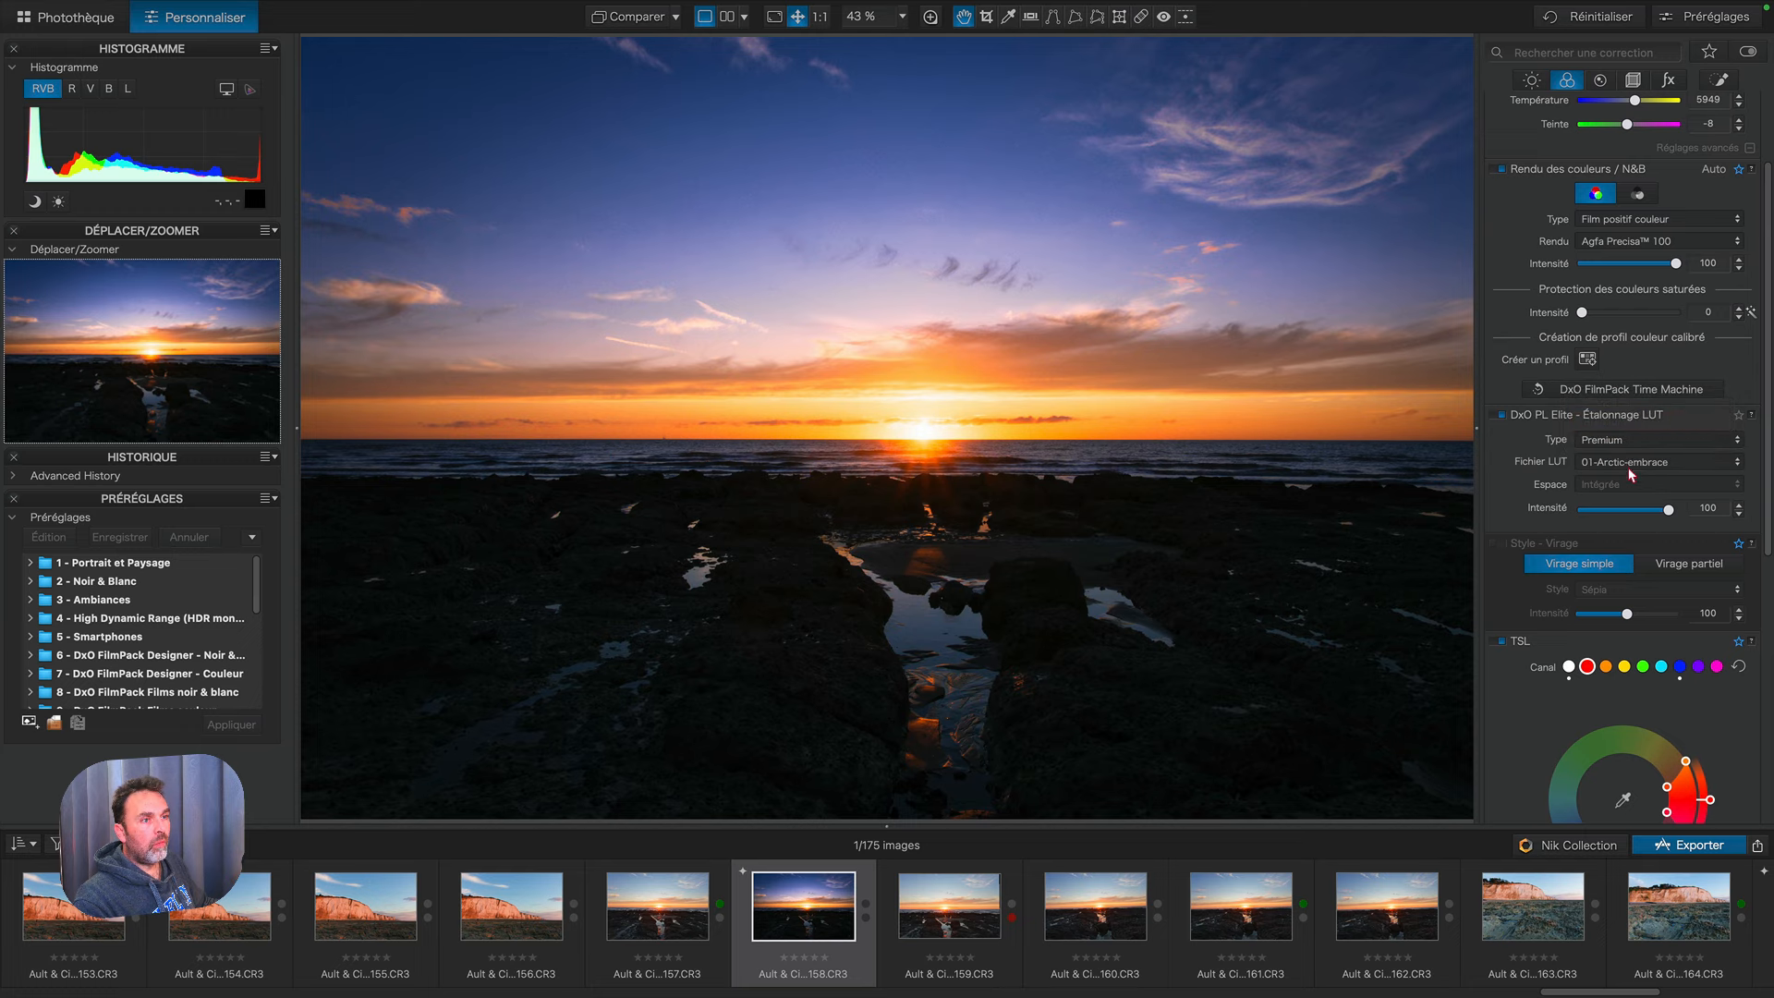
pyautogui.click(1631, 466)
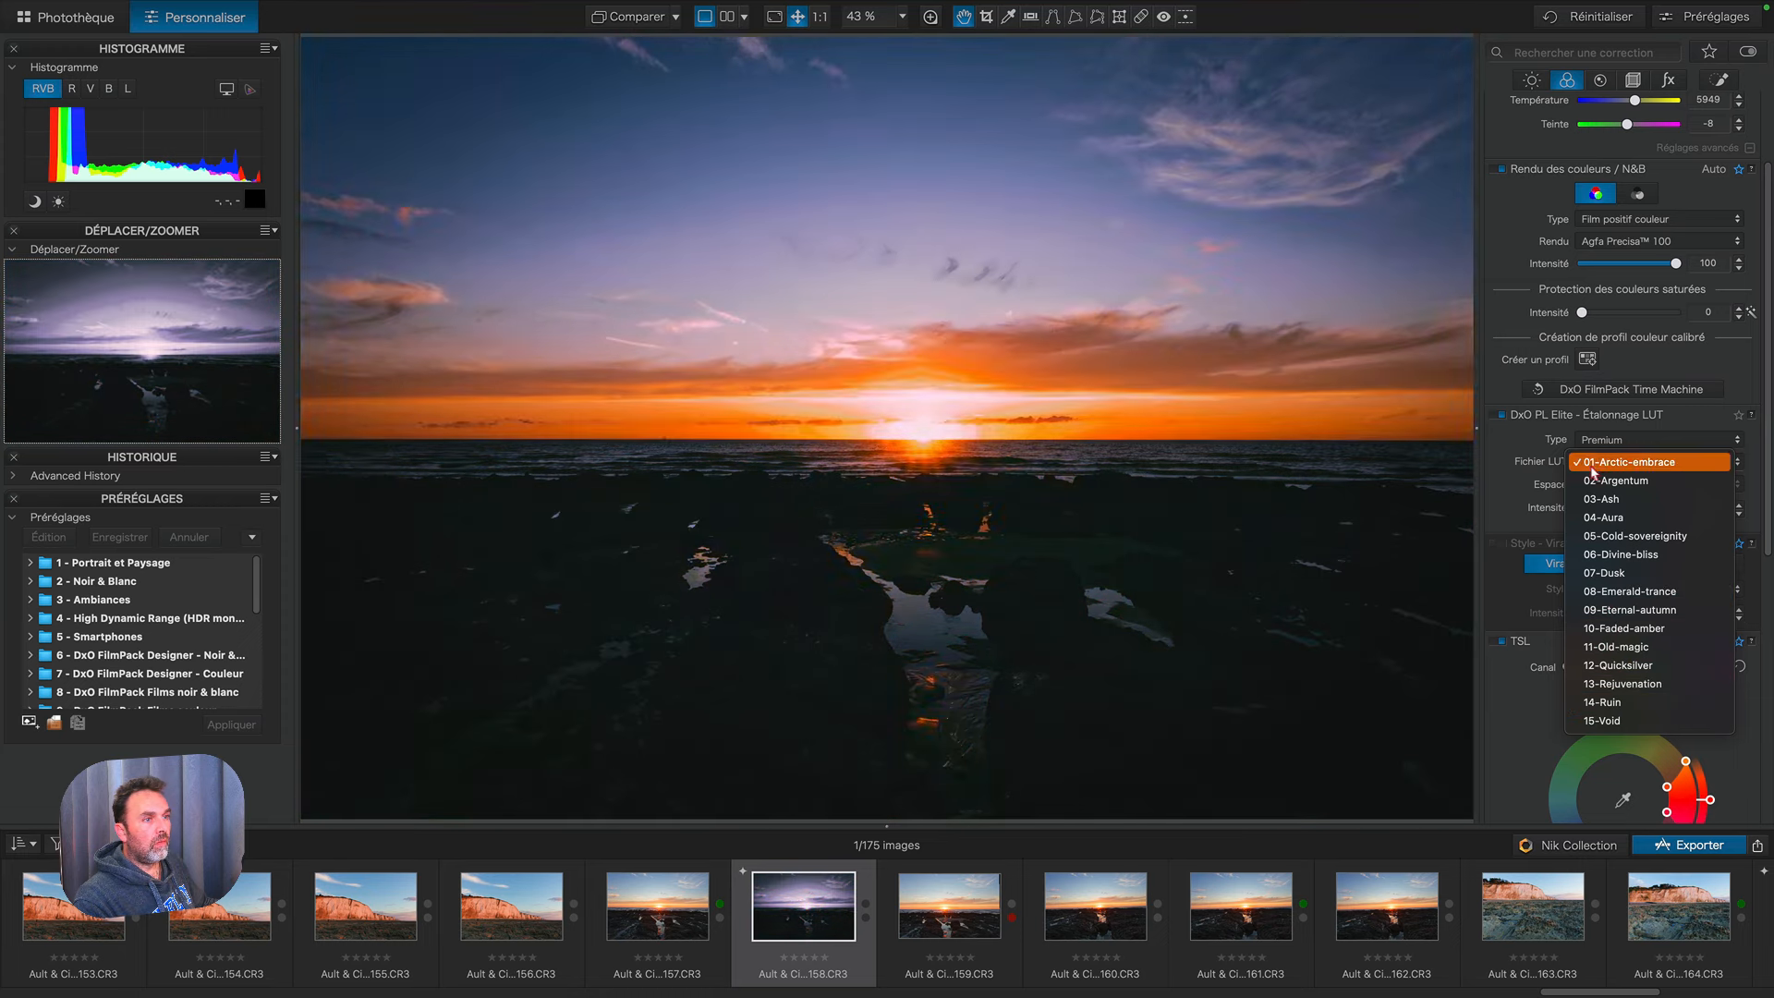
pyautogui.click(1626, 462)
pyautogui.click(1498, 415)
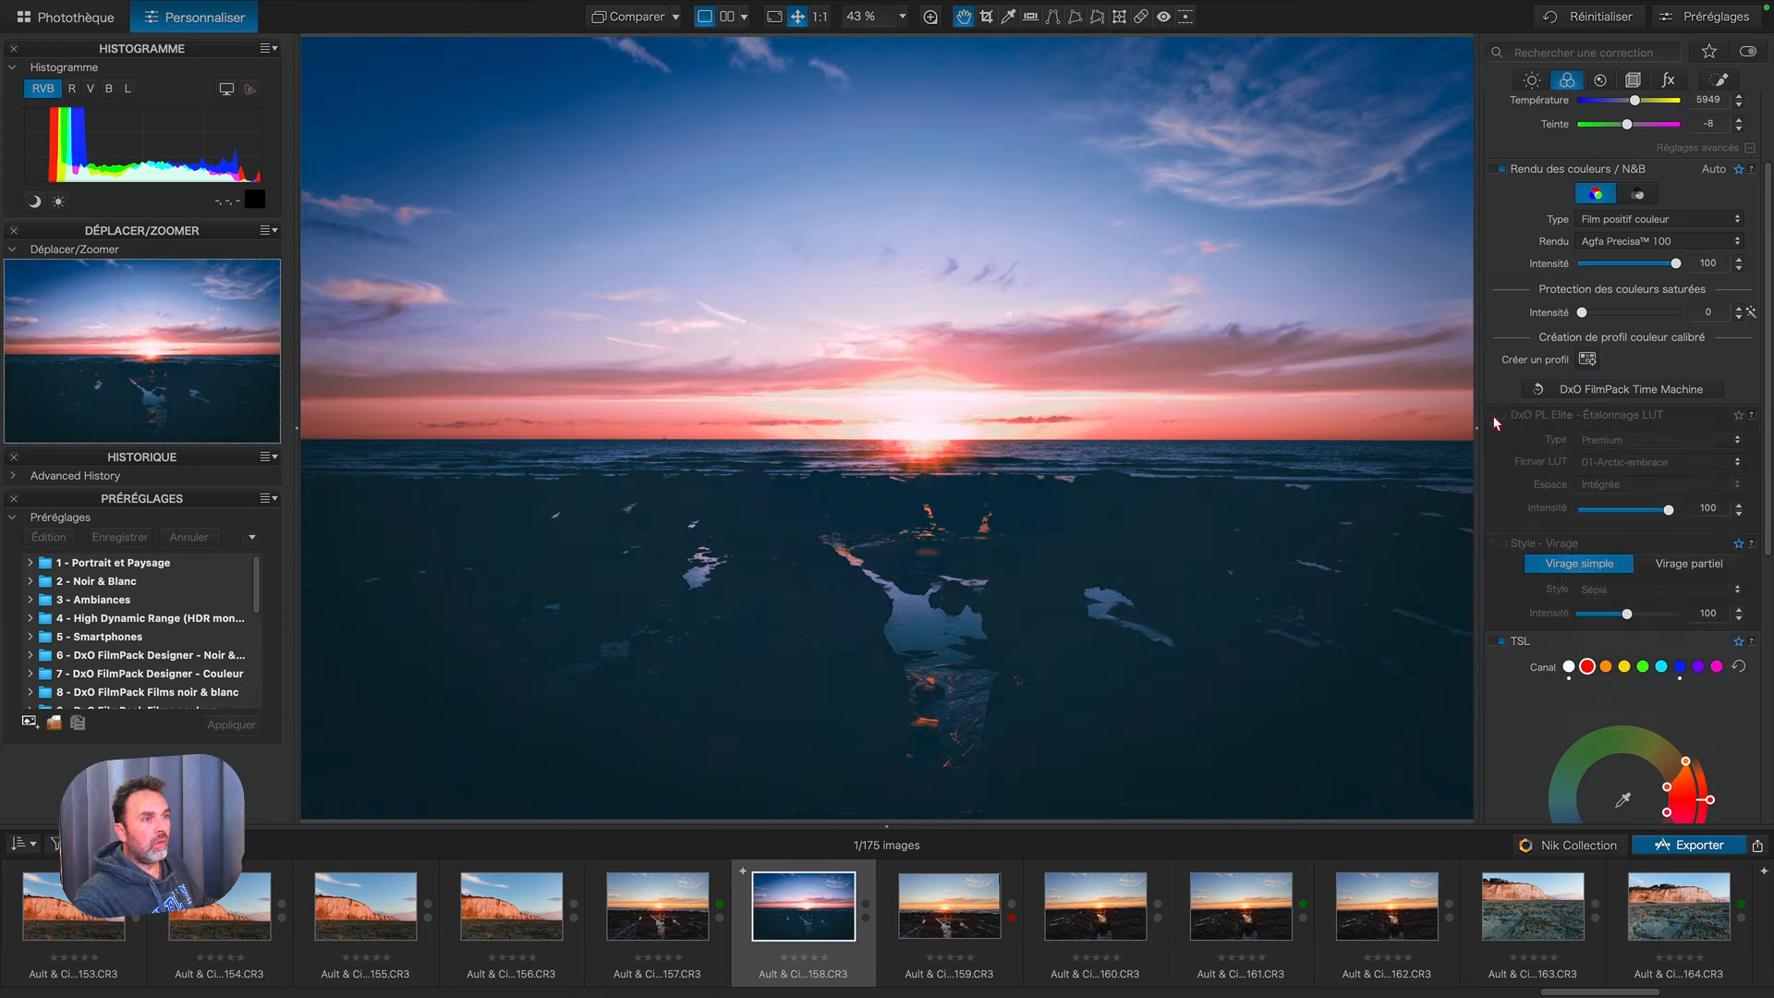
pyautogui.scroll(3, 1519, 393)
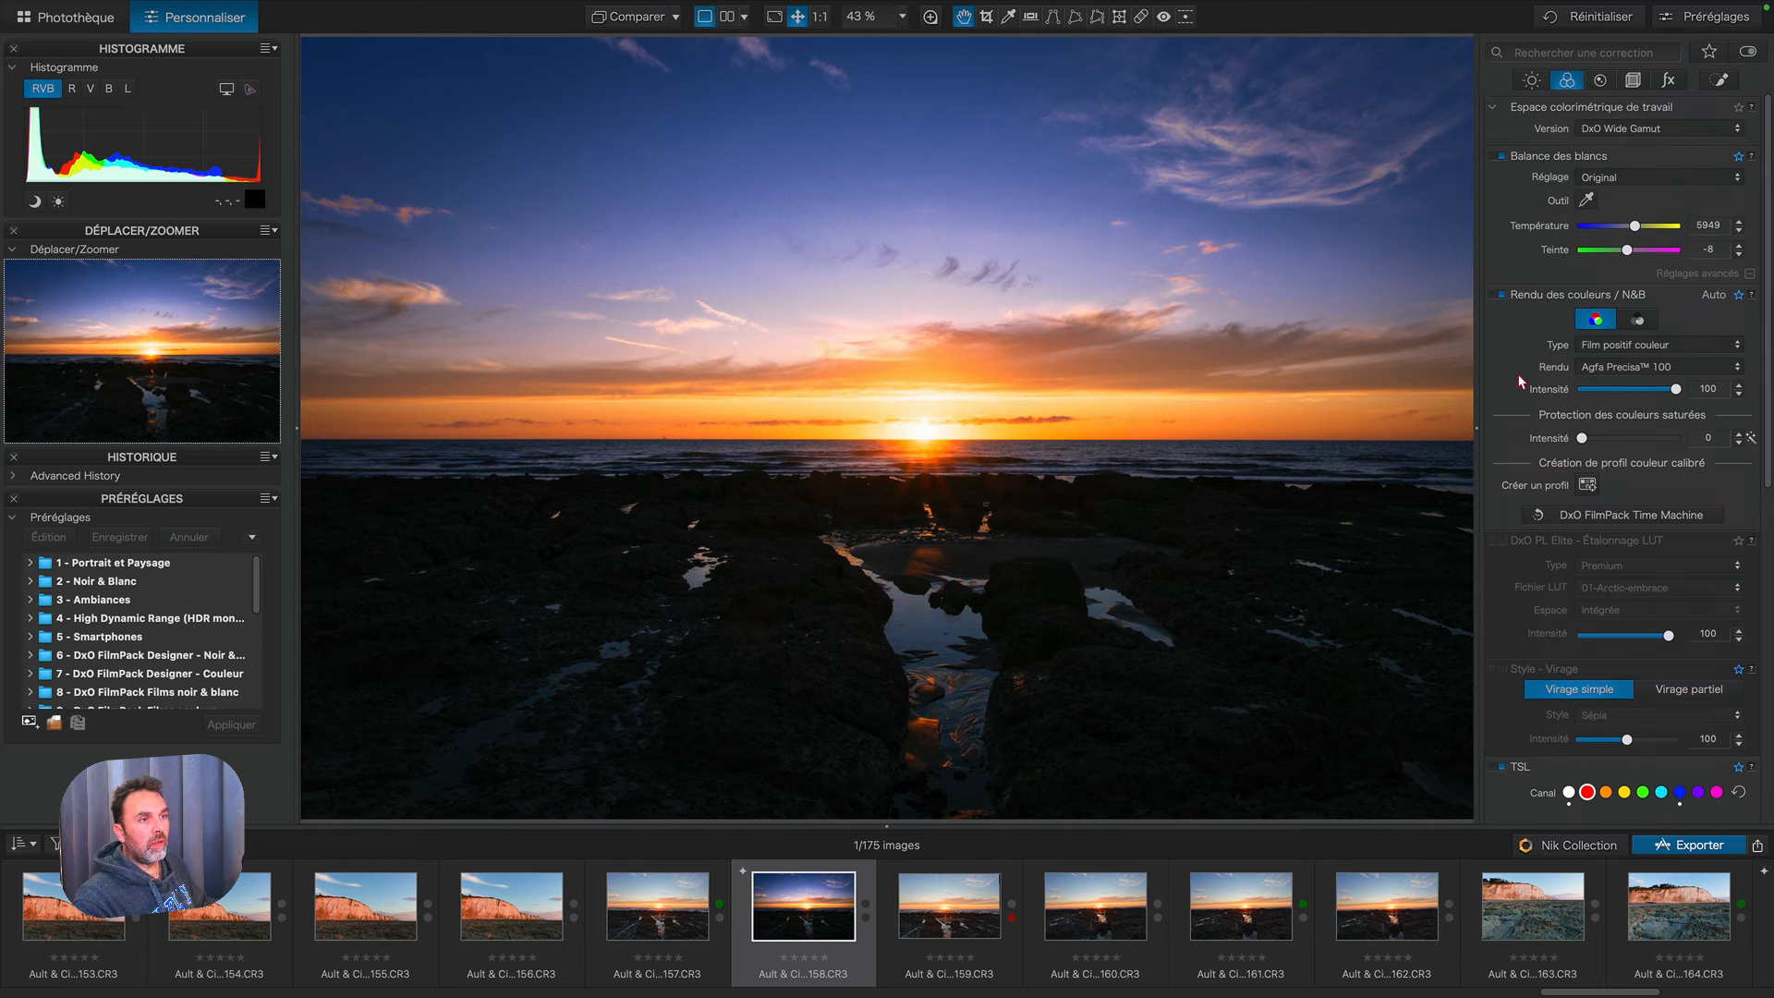
# Step: Set the colour rendering type to Rendu générique for the seascape photo
pyautogui.click(1587, 352)
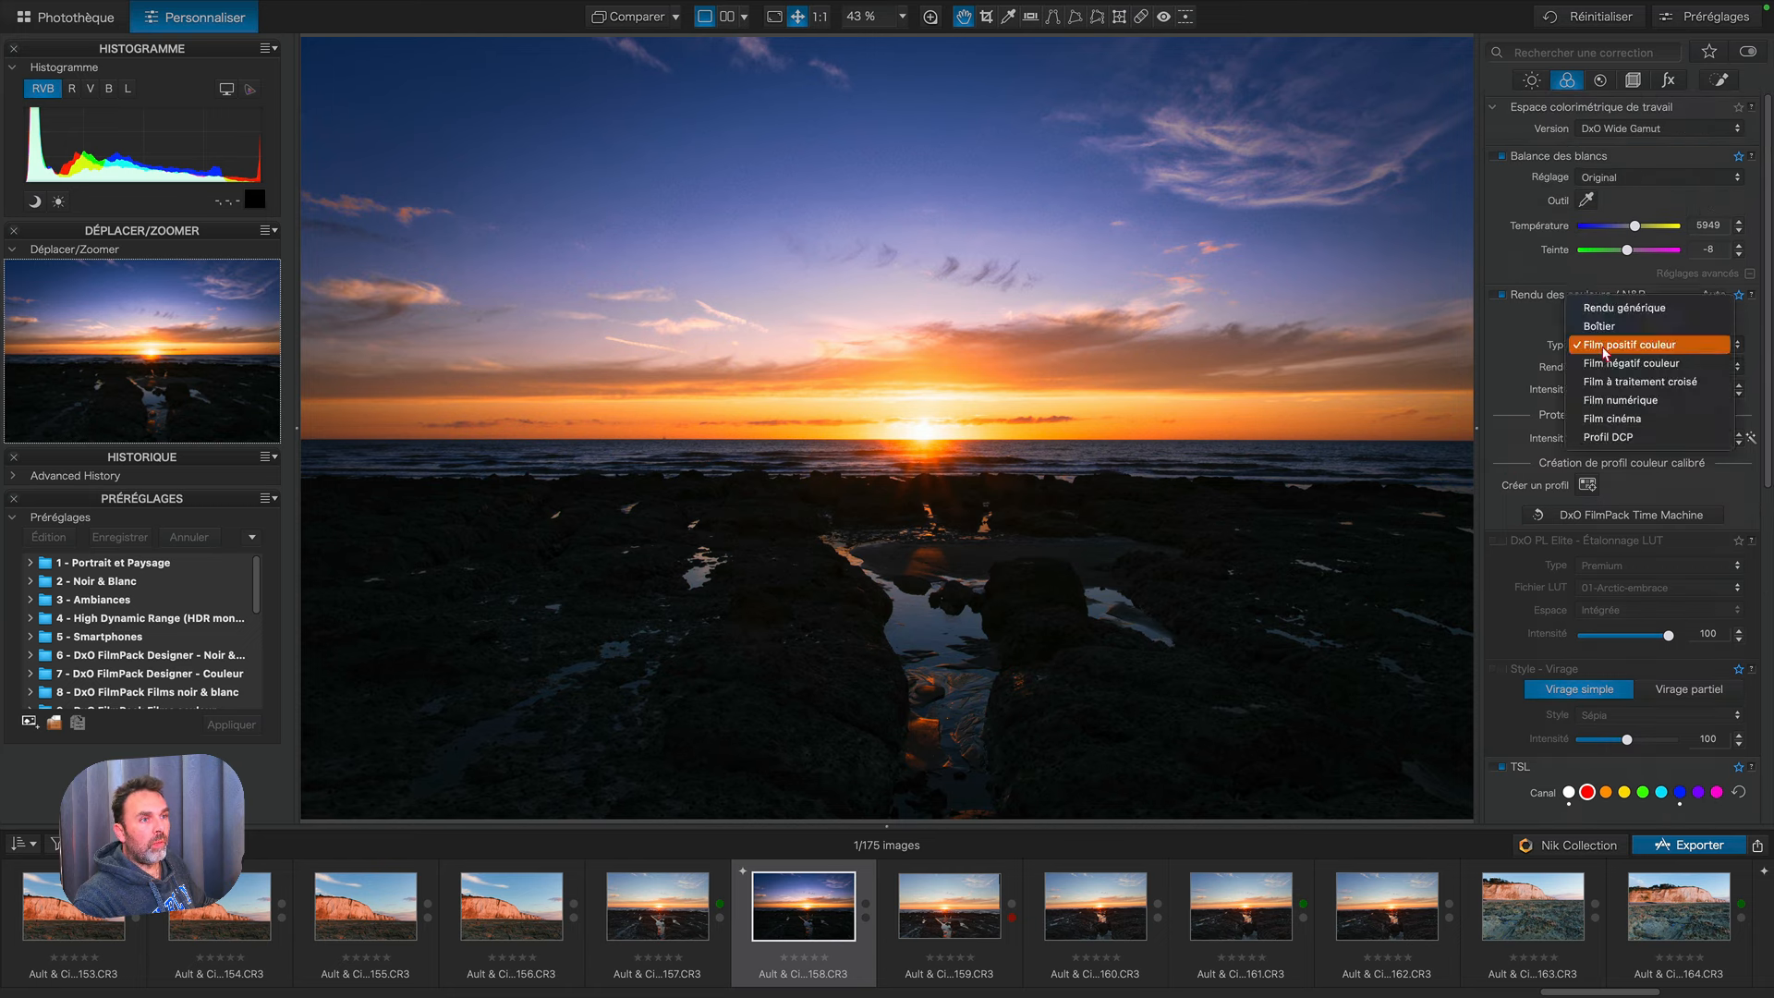
pyautogui.click(1616, 317)
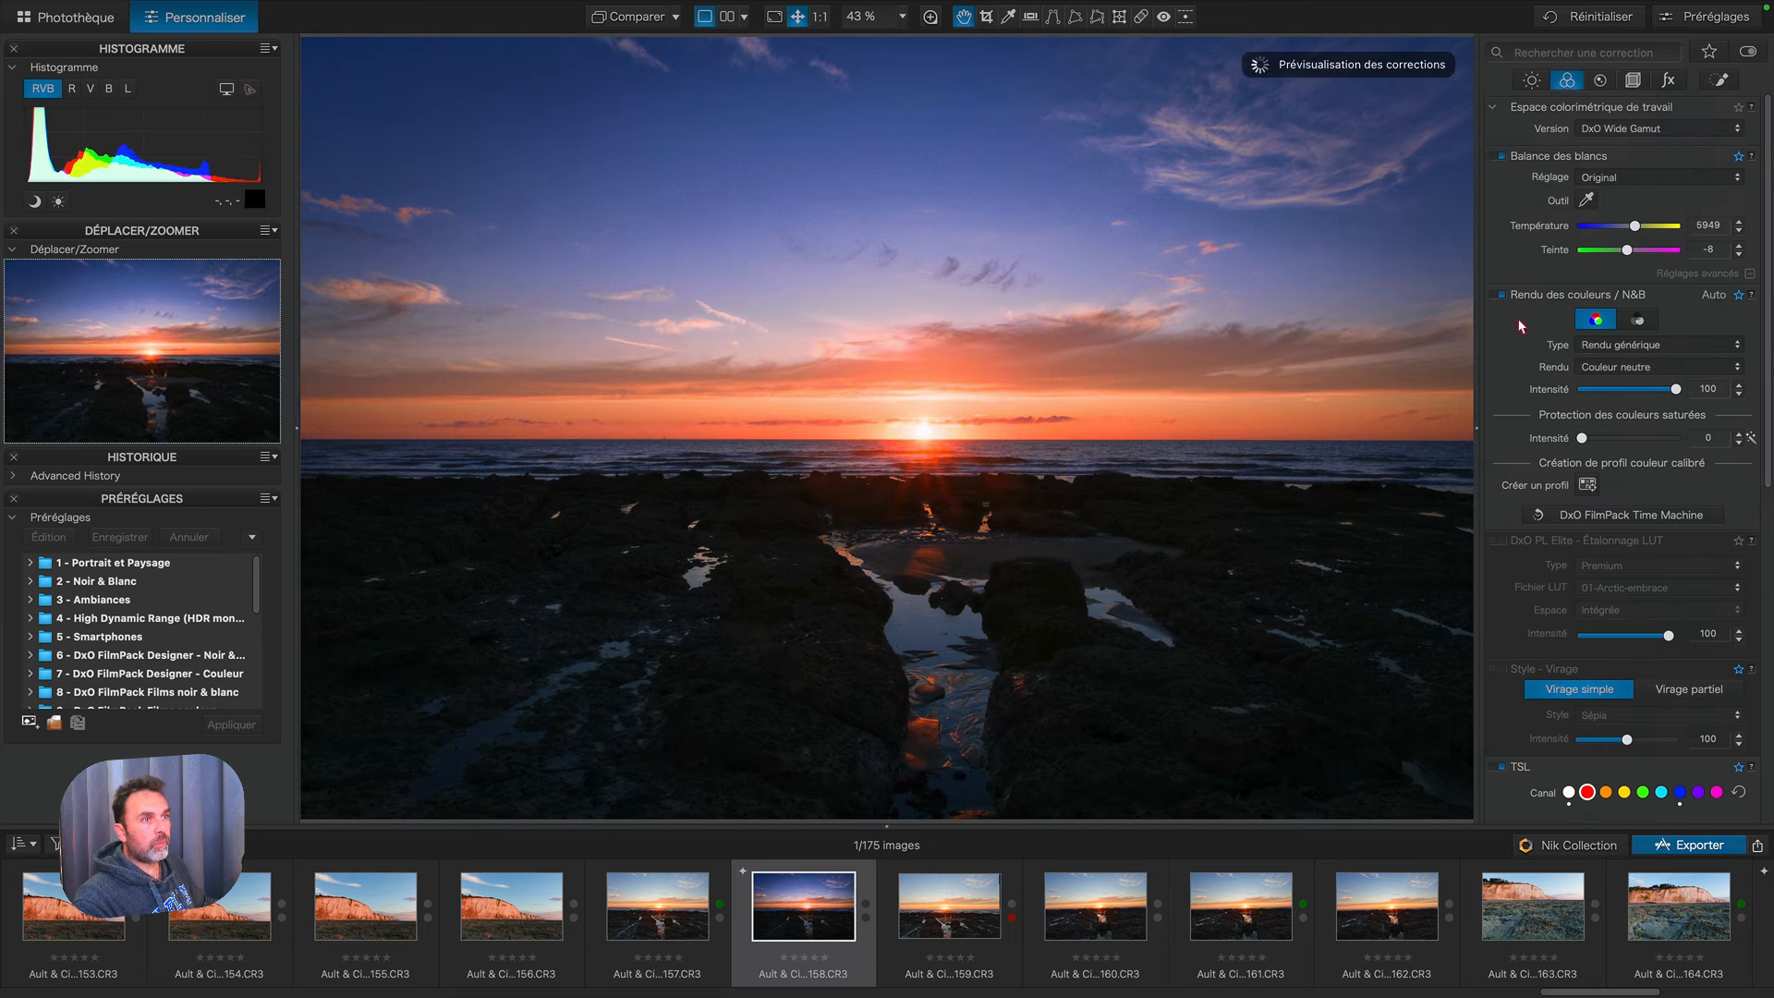
# Step: Review the detail, light and colour corrections of the seascape, previewing the white balance presets without applying one
pyautogui.click(1601, 82)
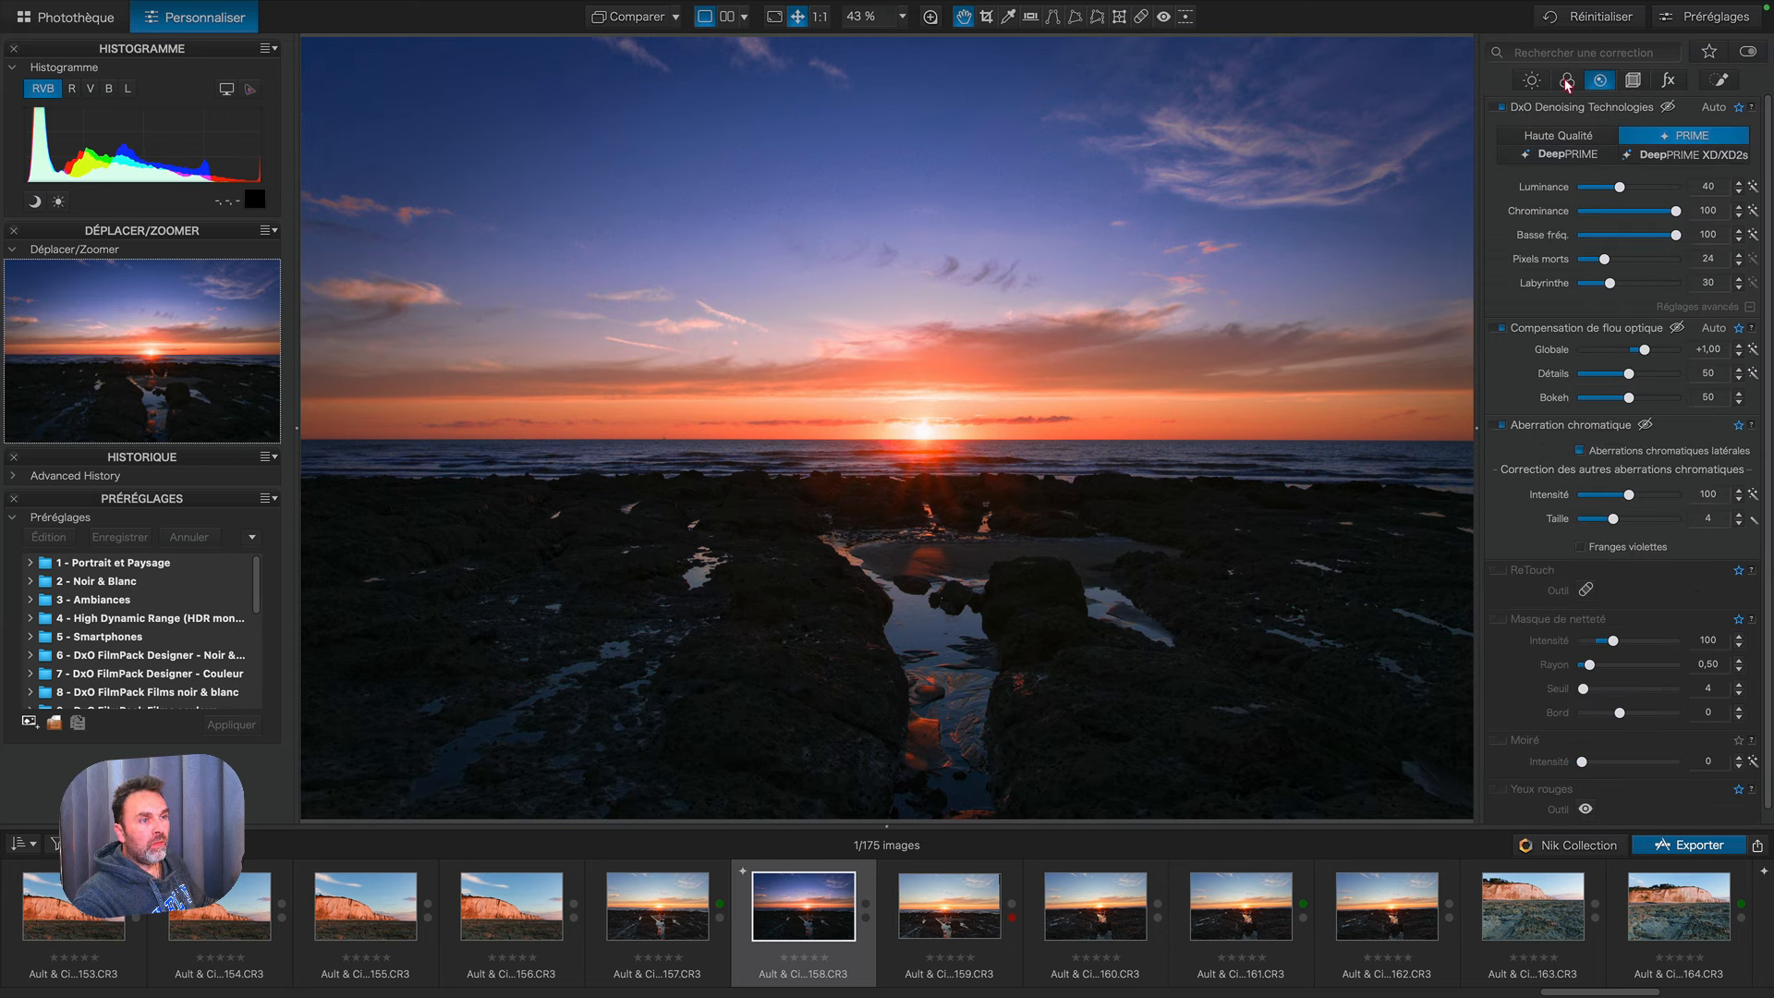
pyautogui.click(1533, 83)
pyautogui.scroll(-5, 1520, 474)
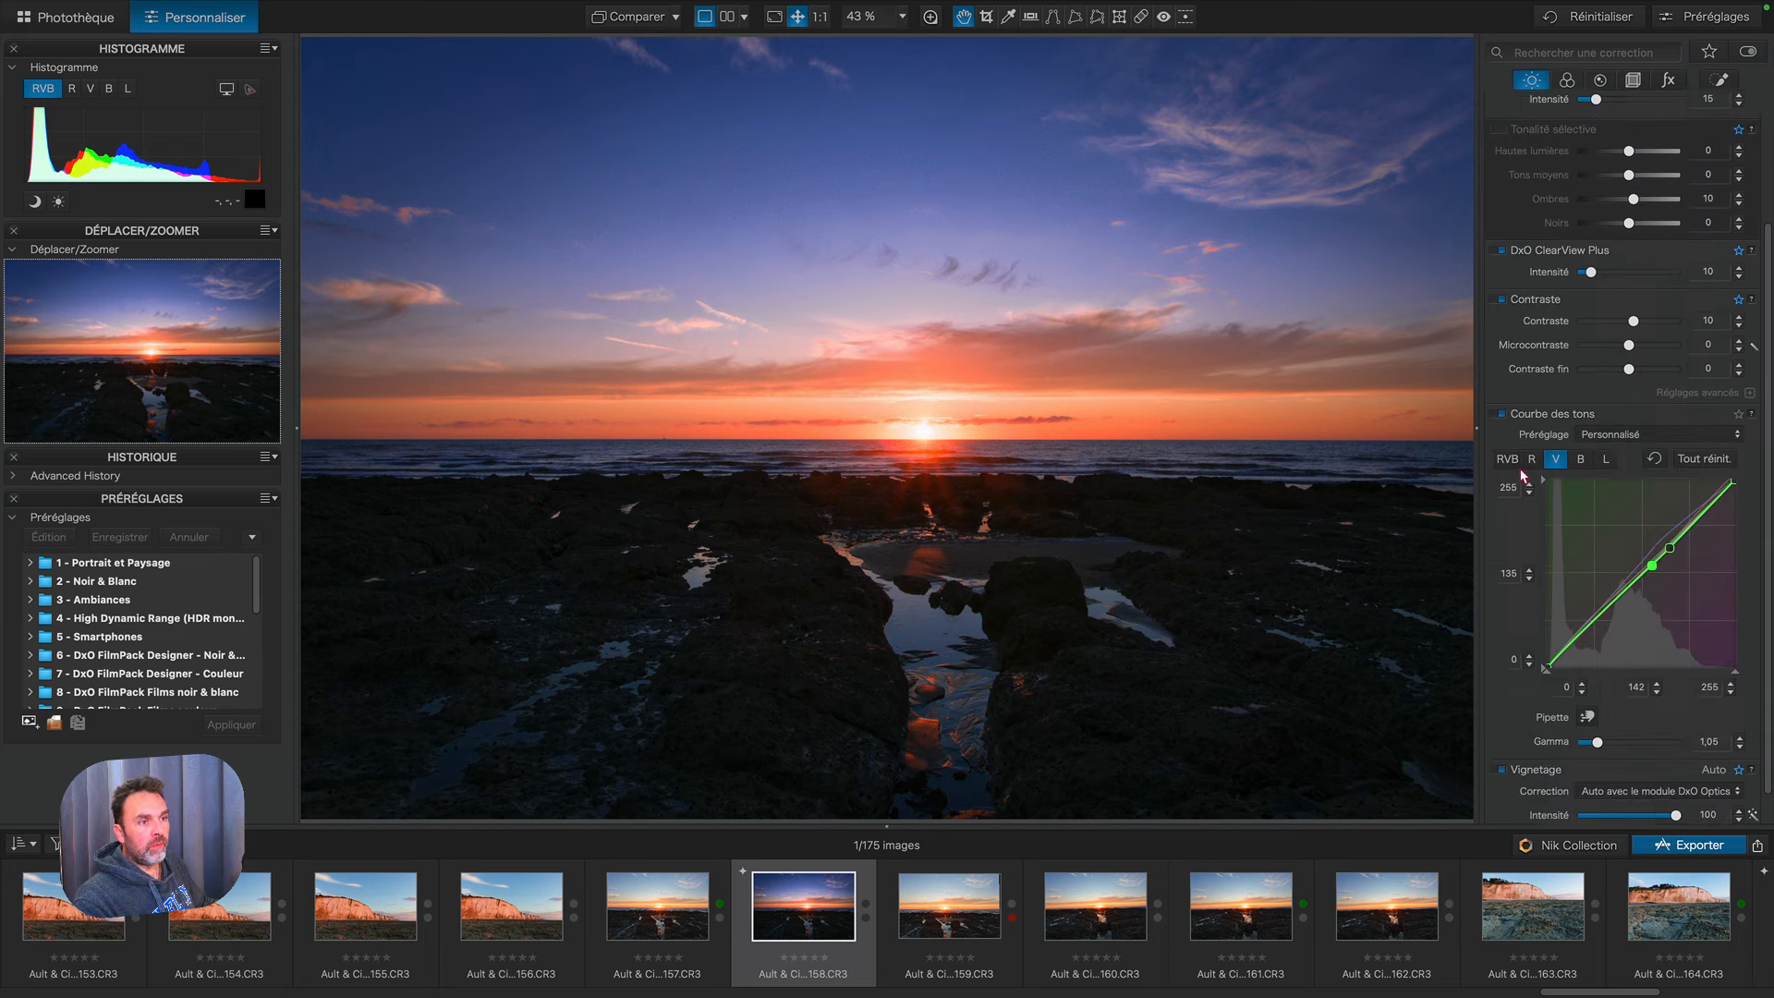
pyautogui.scroll(5, 1522, 431)
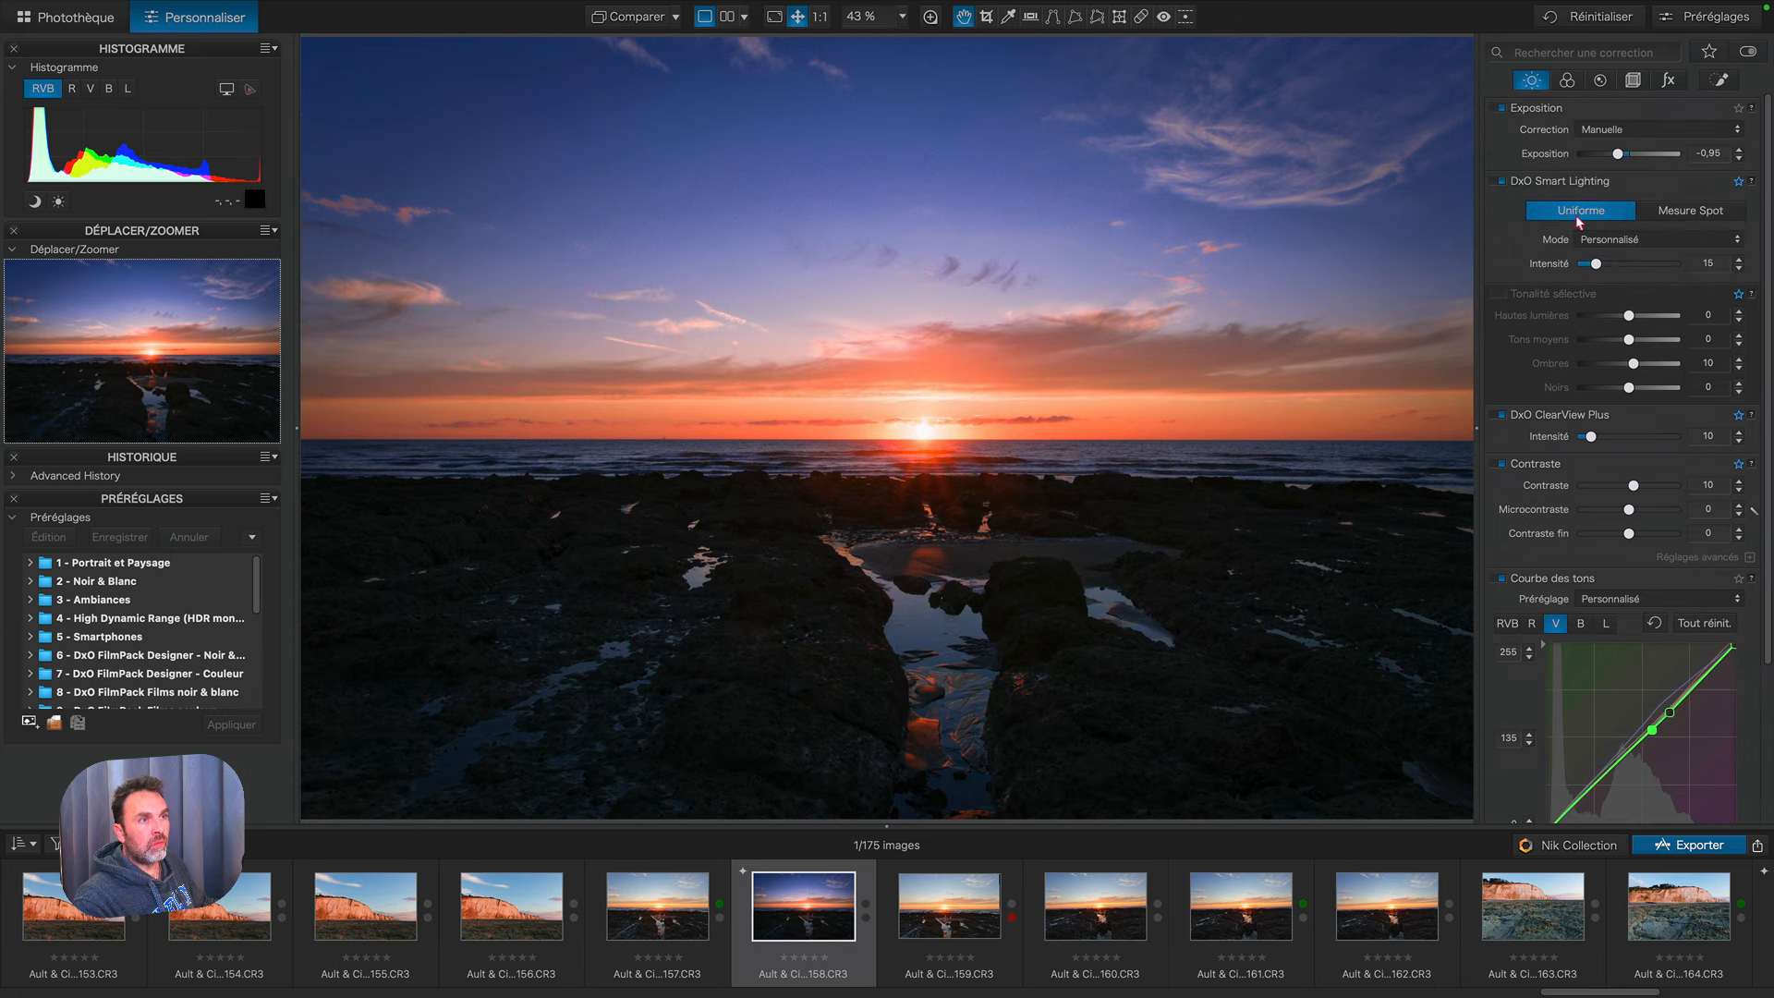
pyautogui.click(1568, 81)
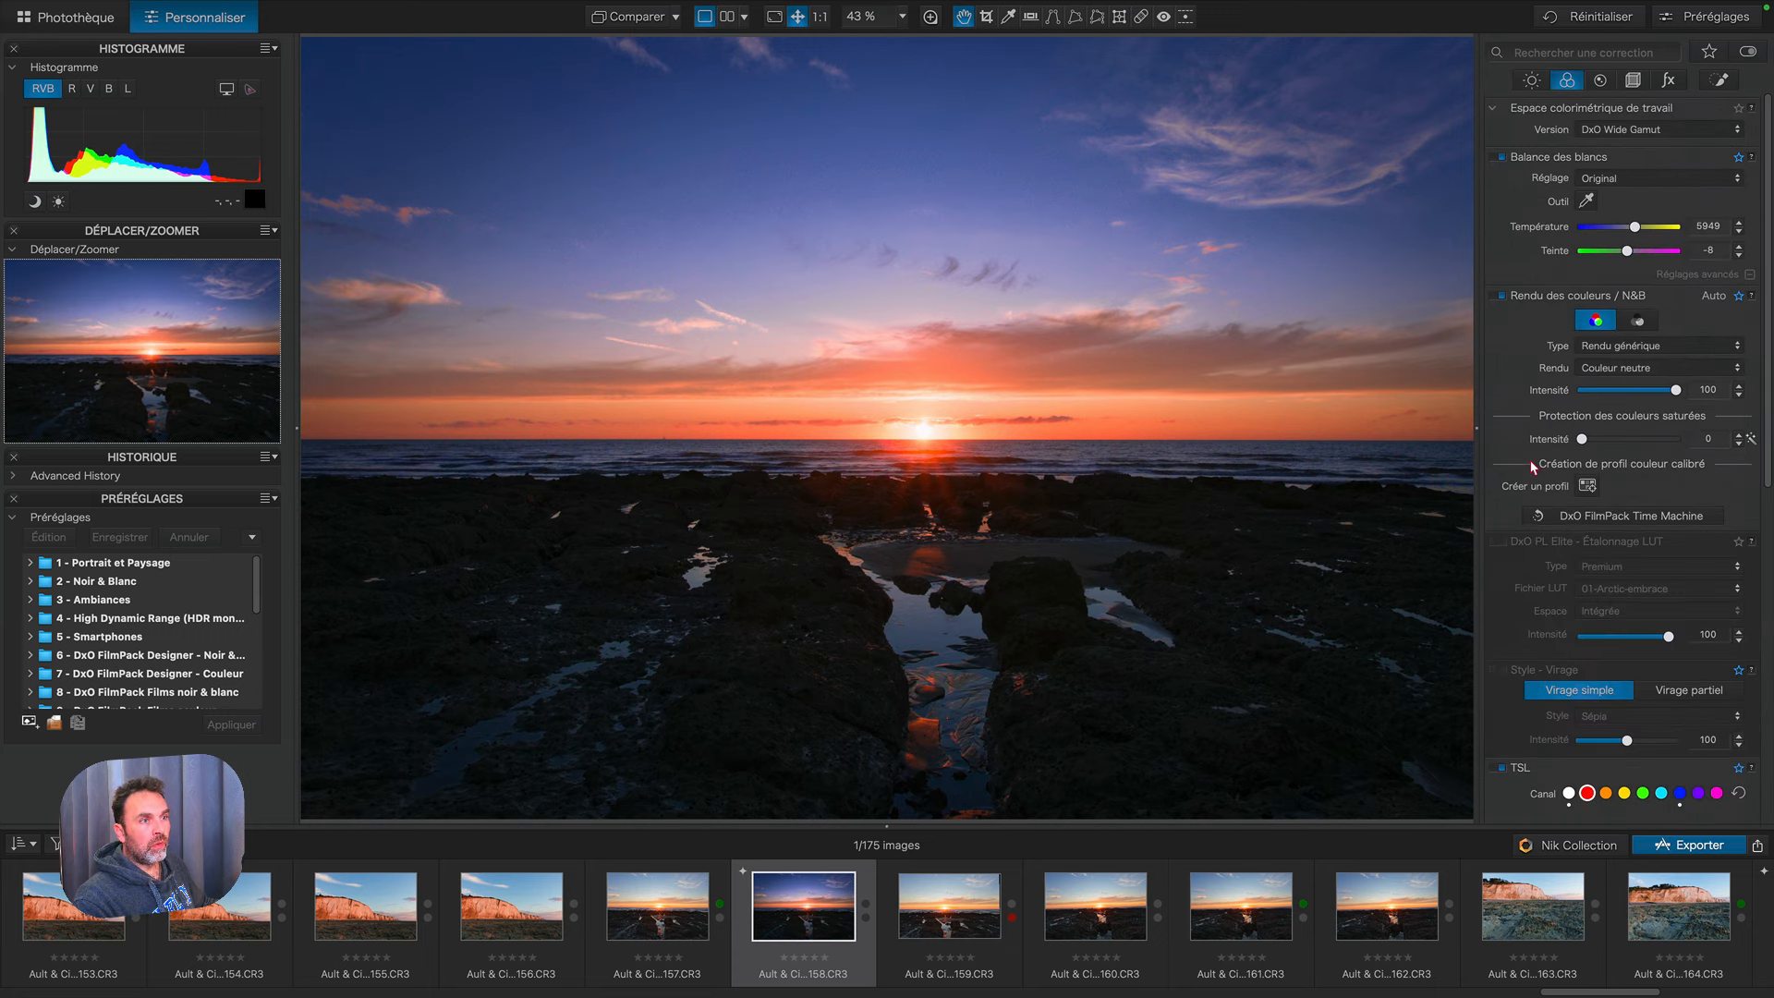
pyautogui.click(1601, 180)
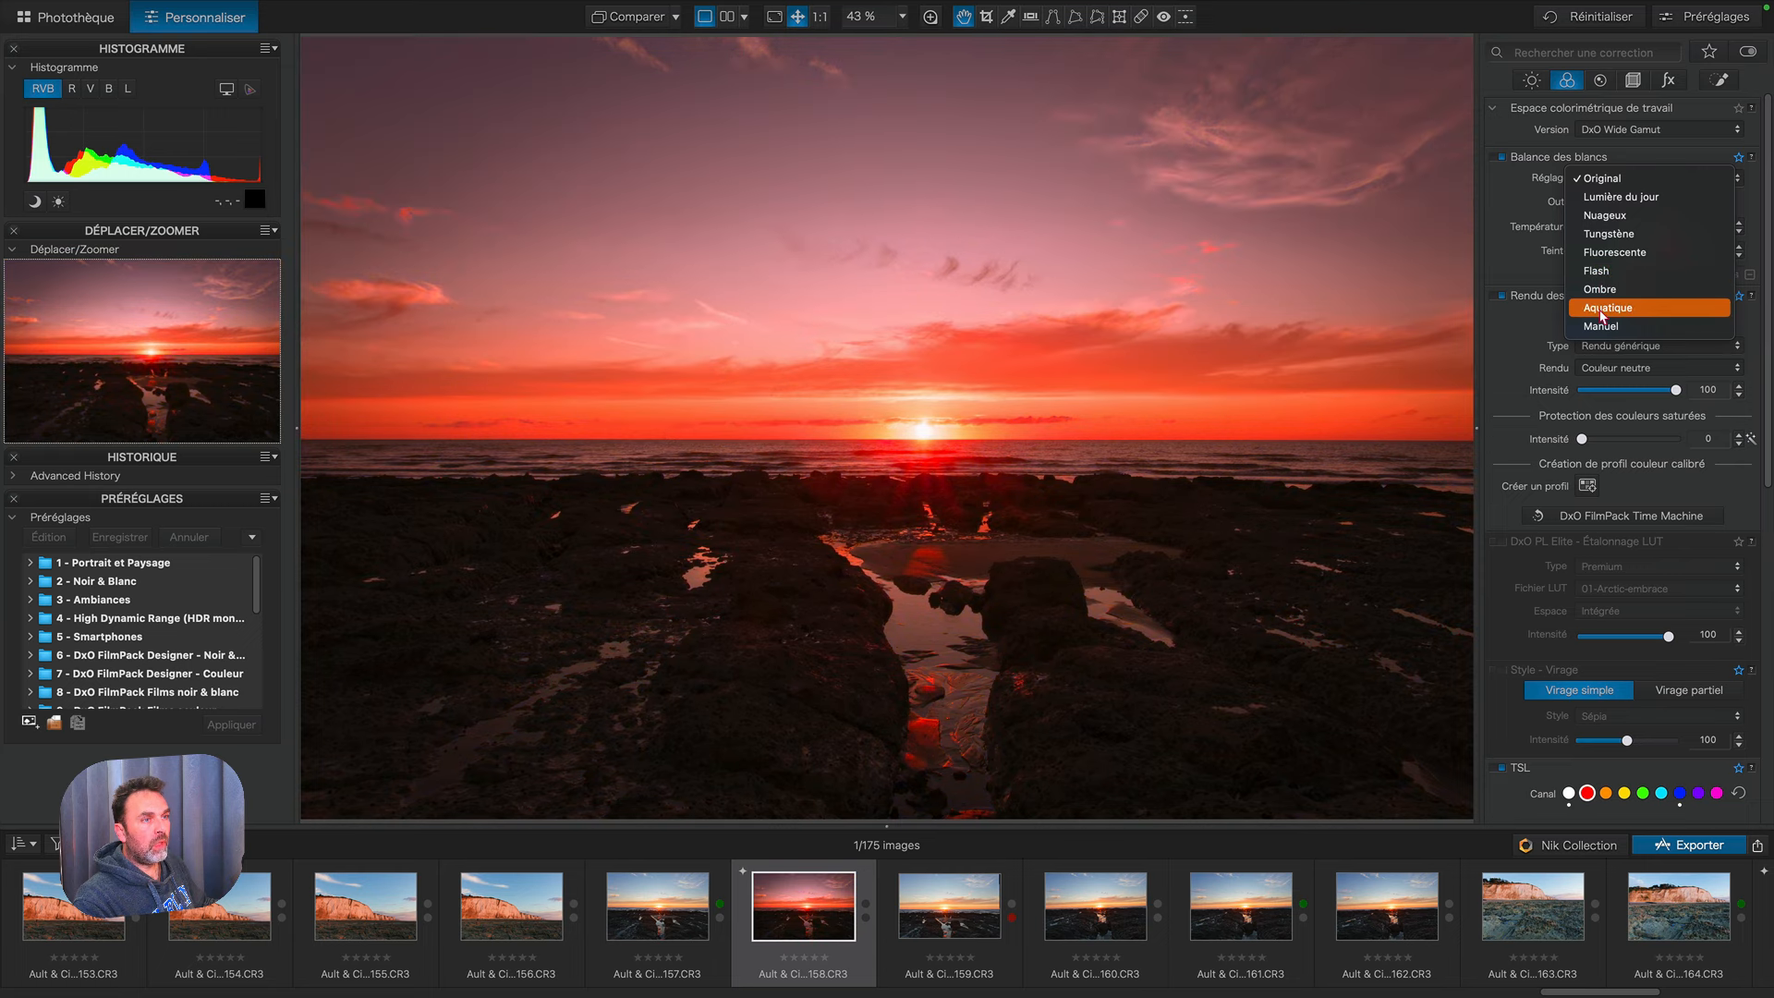
pyautogui.press('Escape')
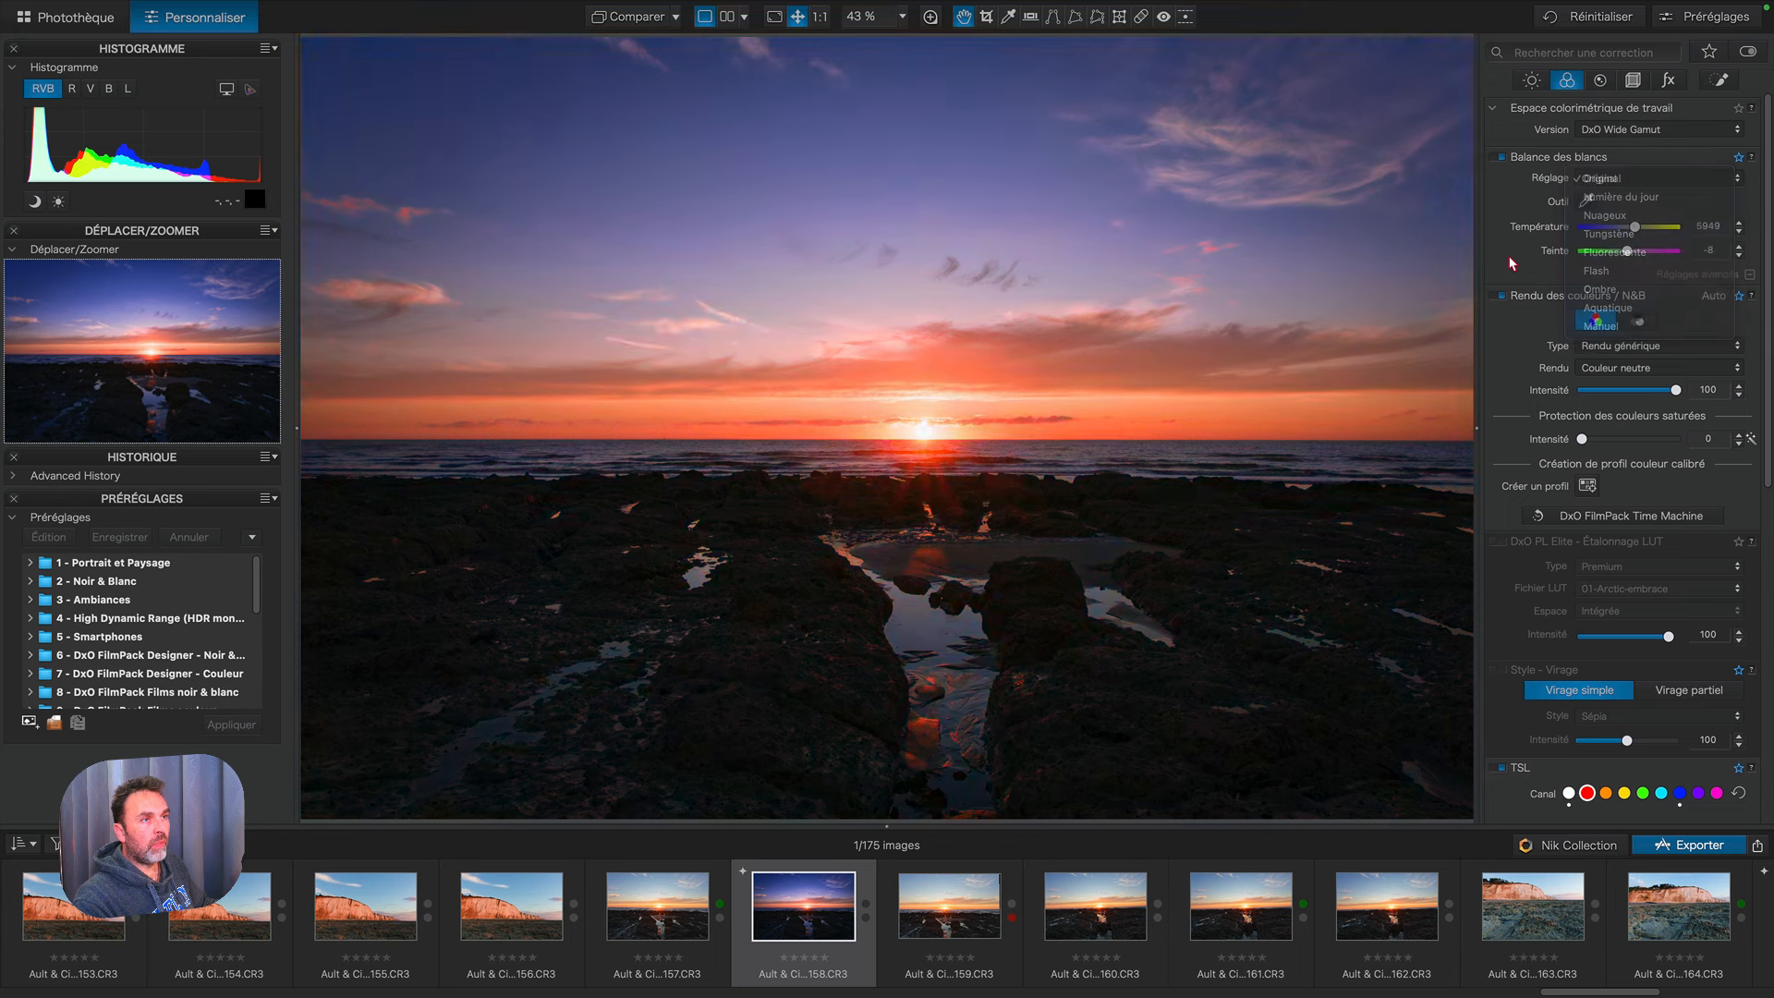
pyautogui.scroll(-8, 1558, 533)
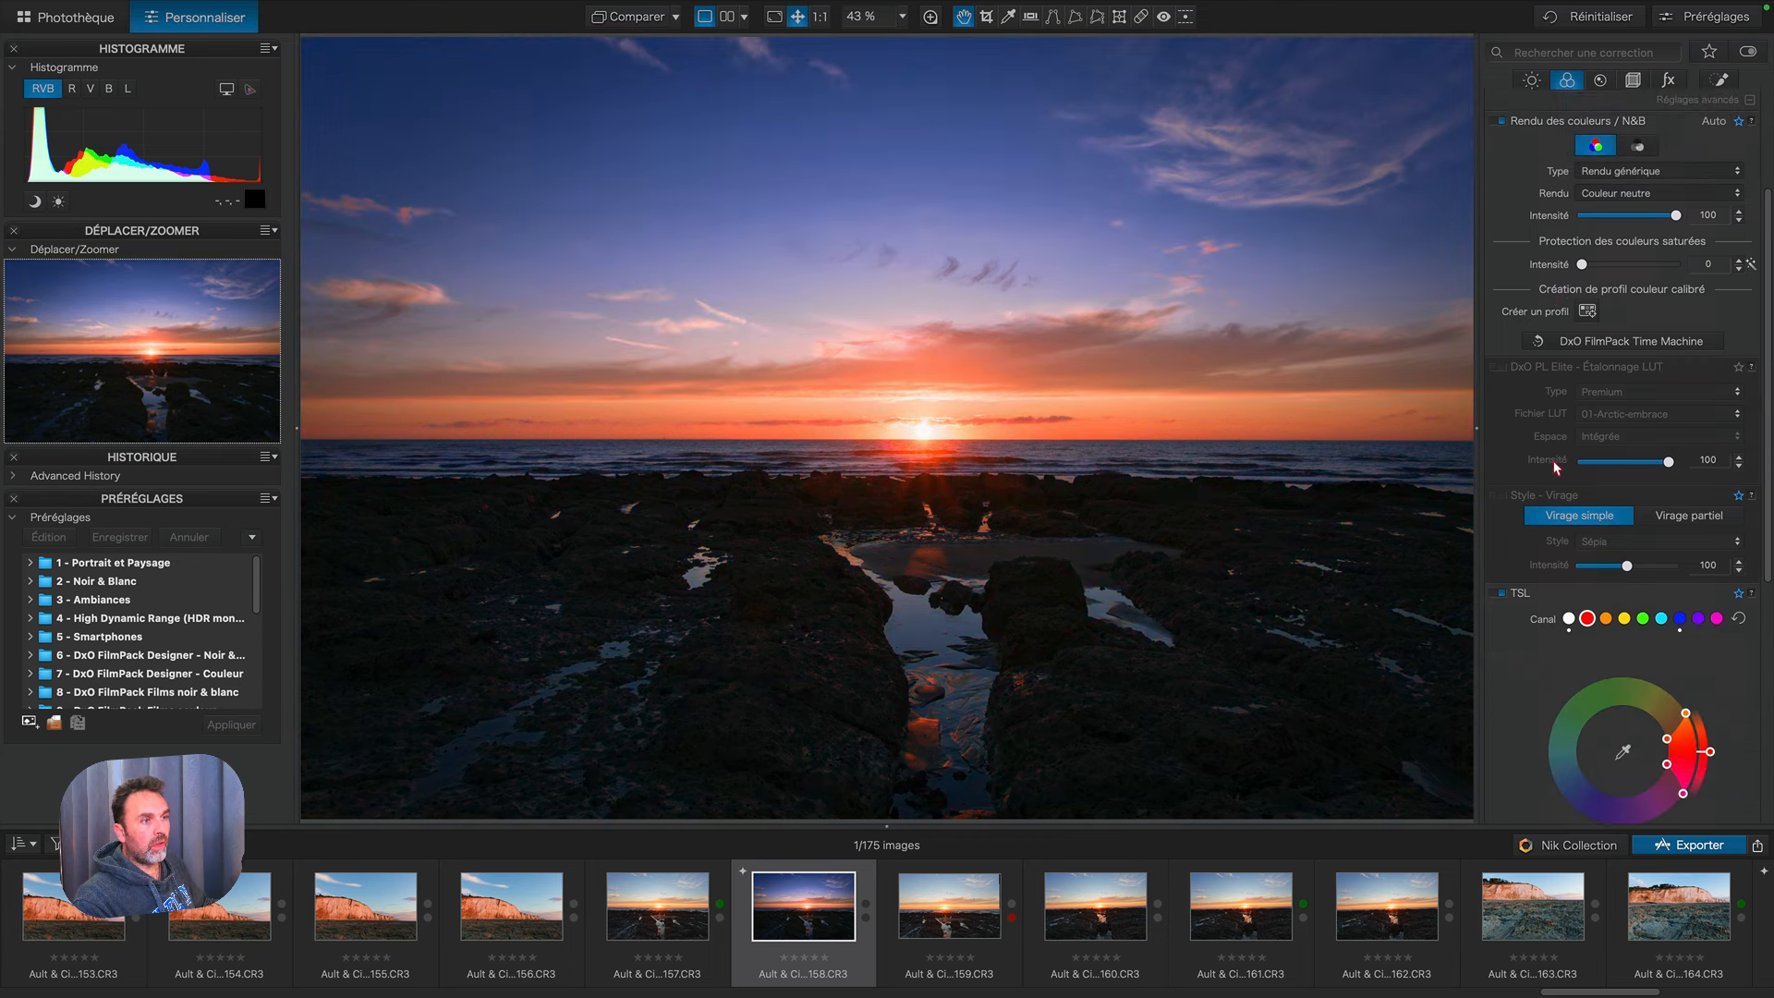
pyautogui.scroll(-5, 1513, 534)
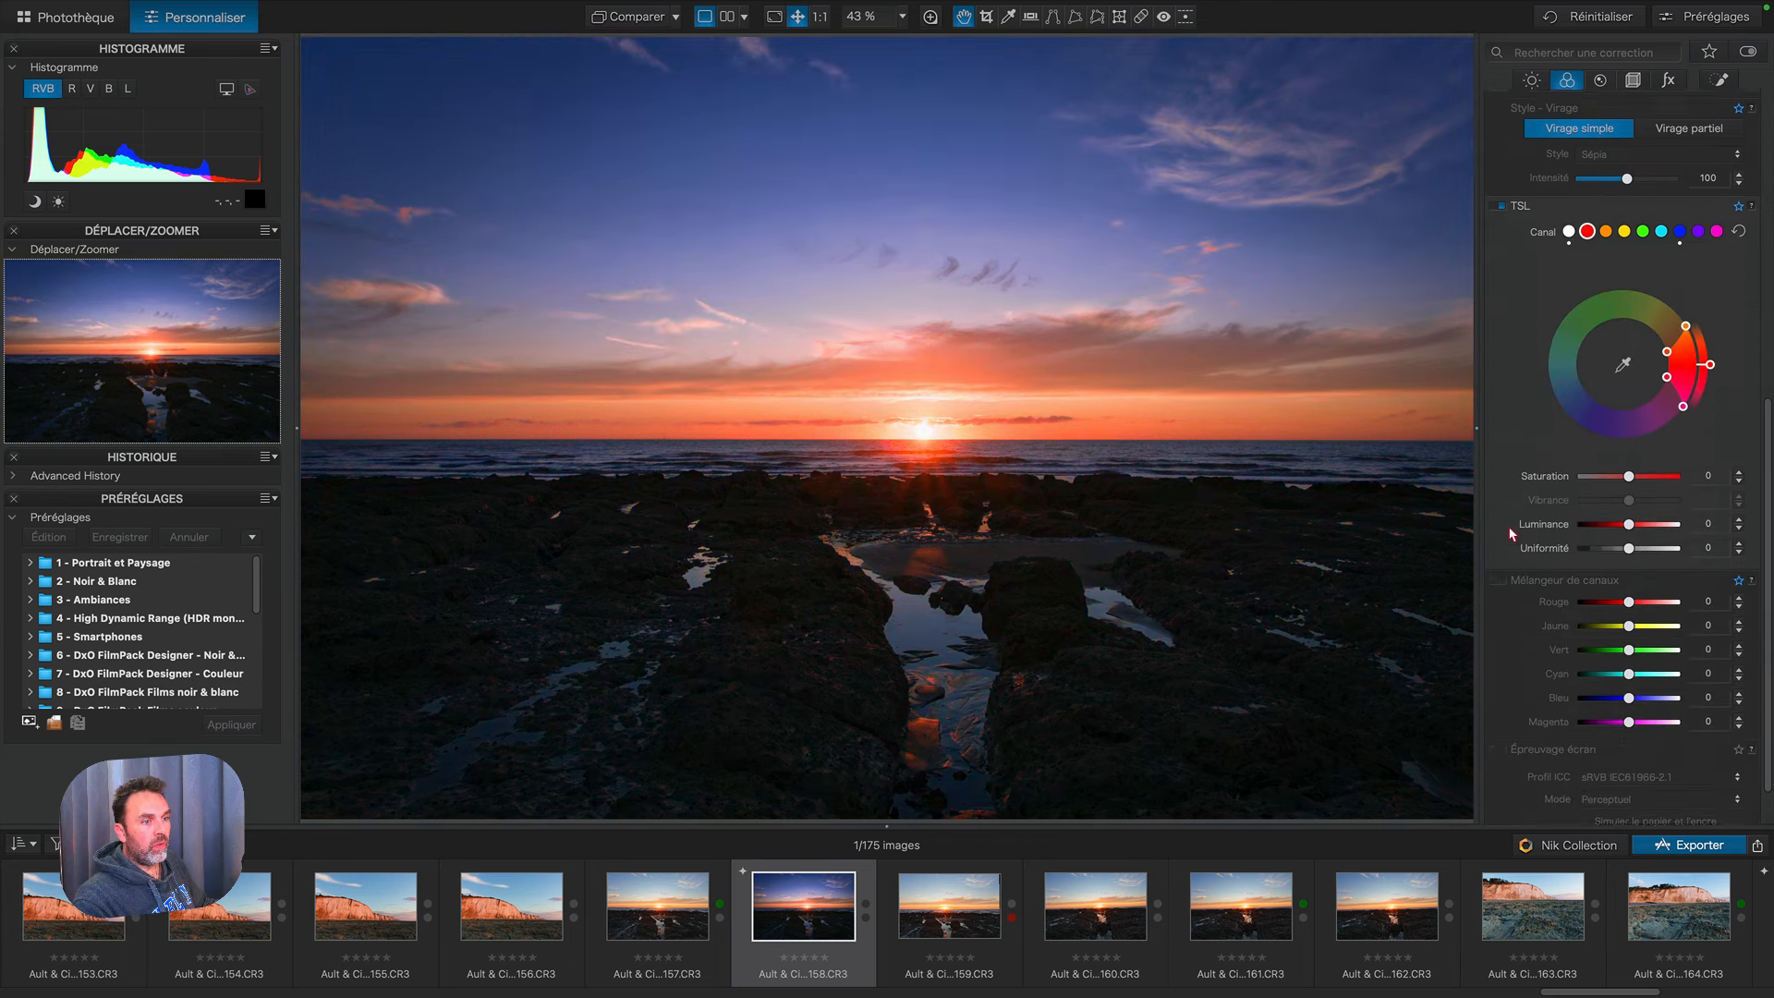
pyautogui.scroll(13, 1512, 545)
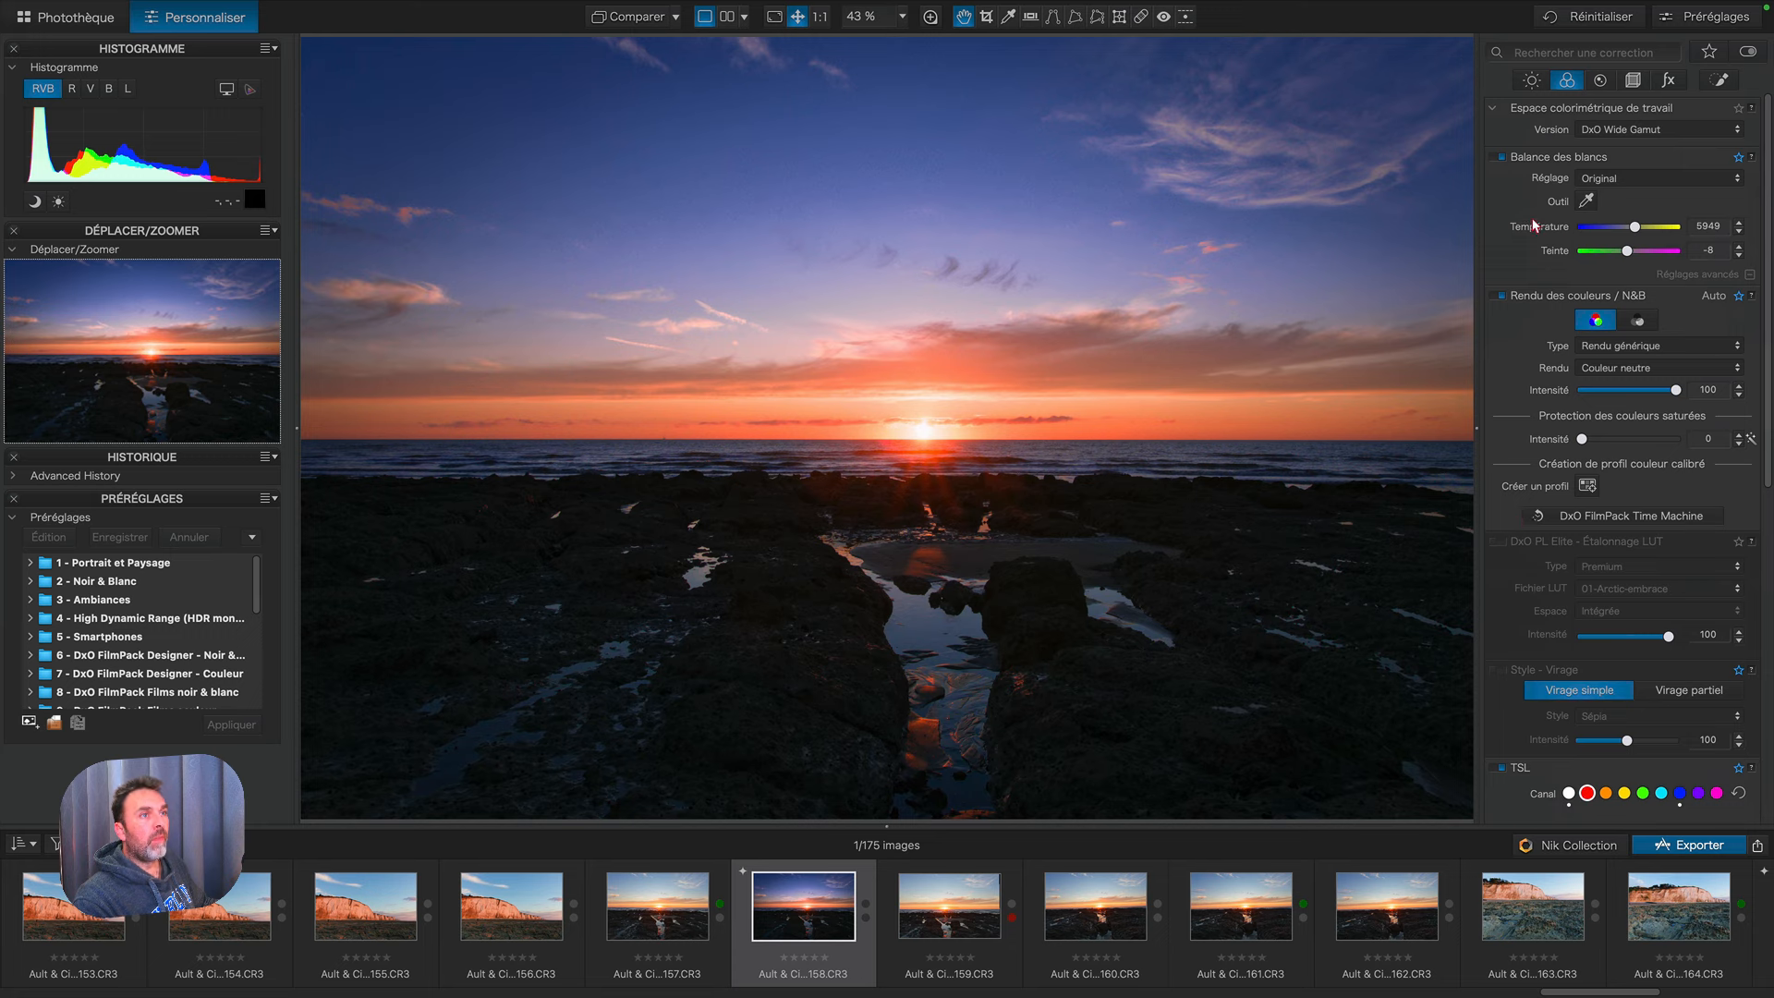
pyautogui.click(1600, 81)
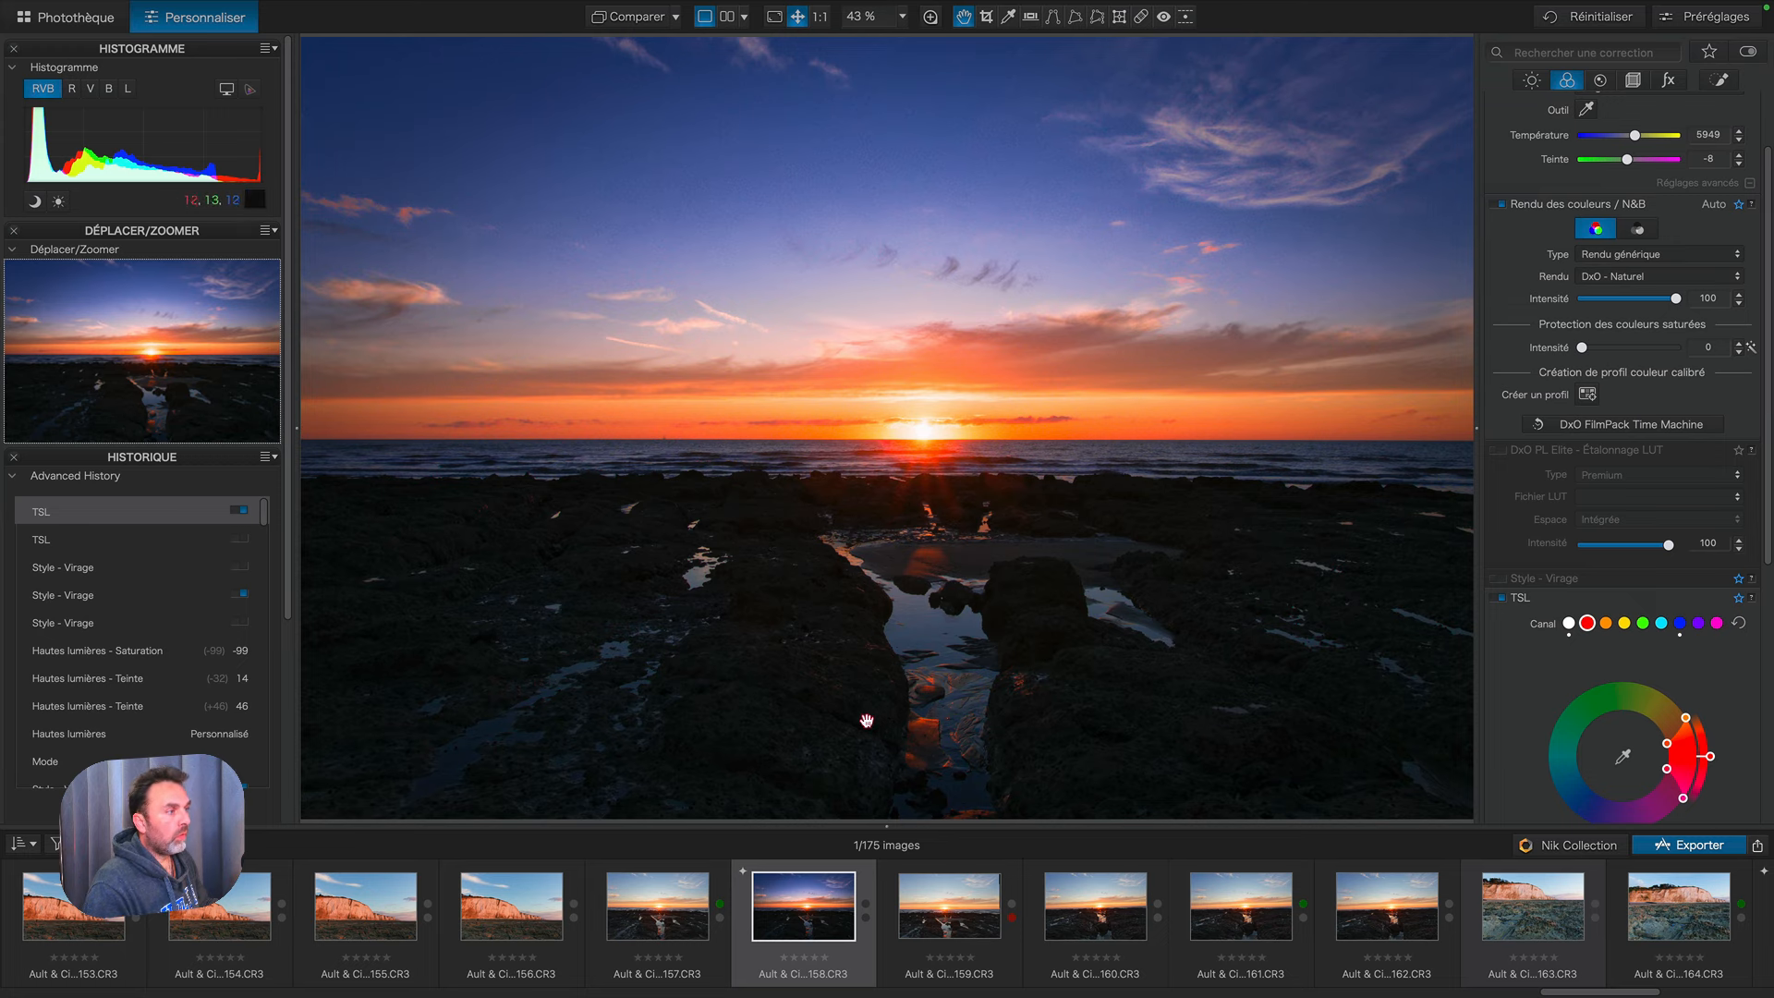
# Step: Compare the edited seascape with its uncorrected version, keeping the geometry corrections
pyautogui.click(636, 24)
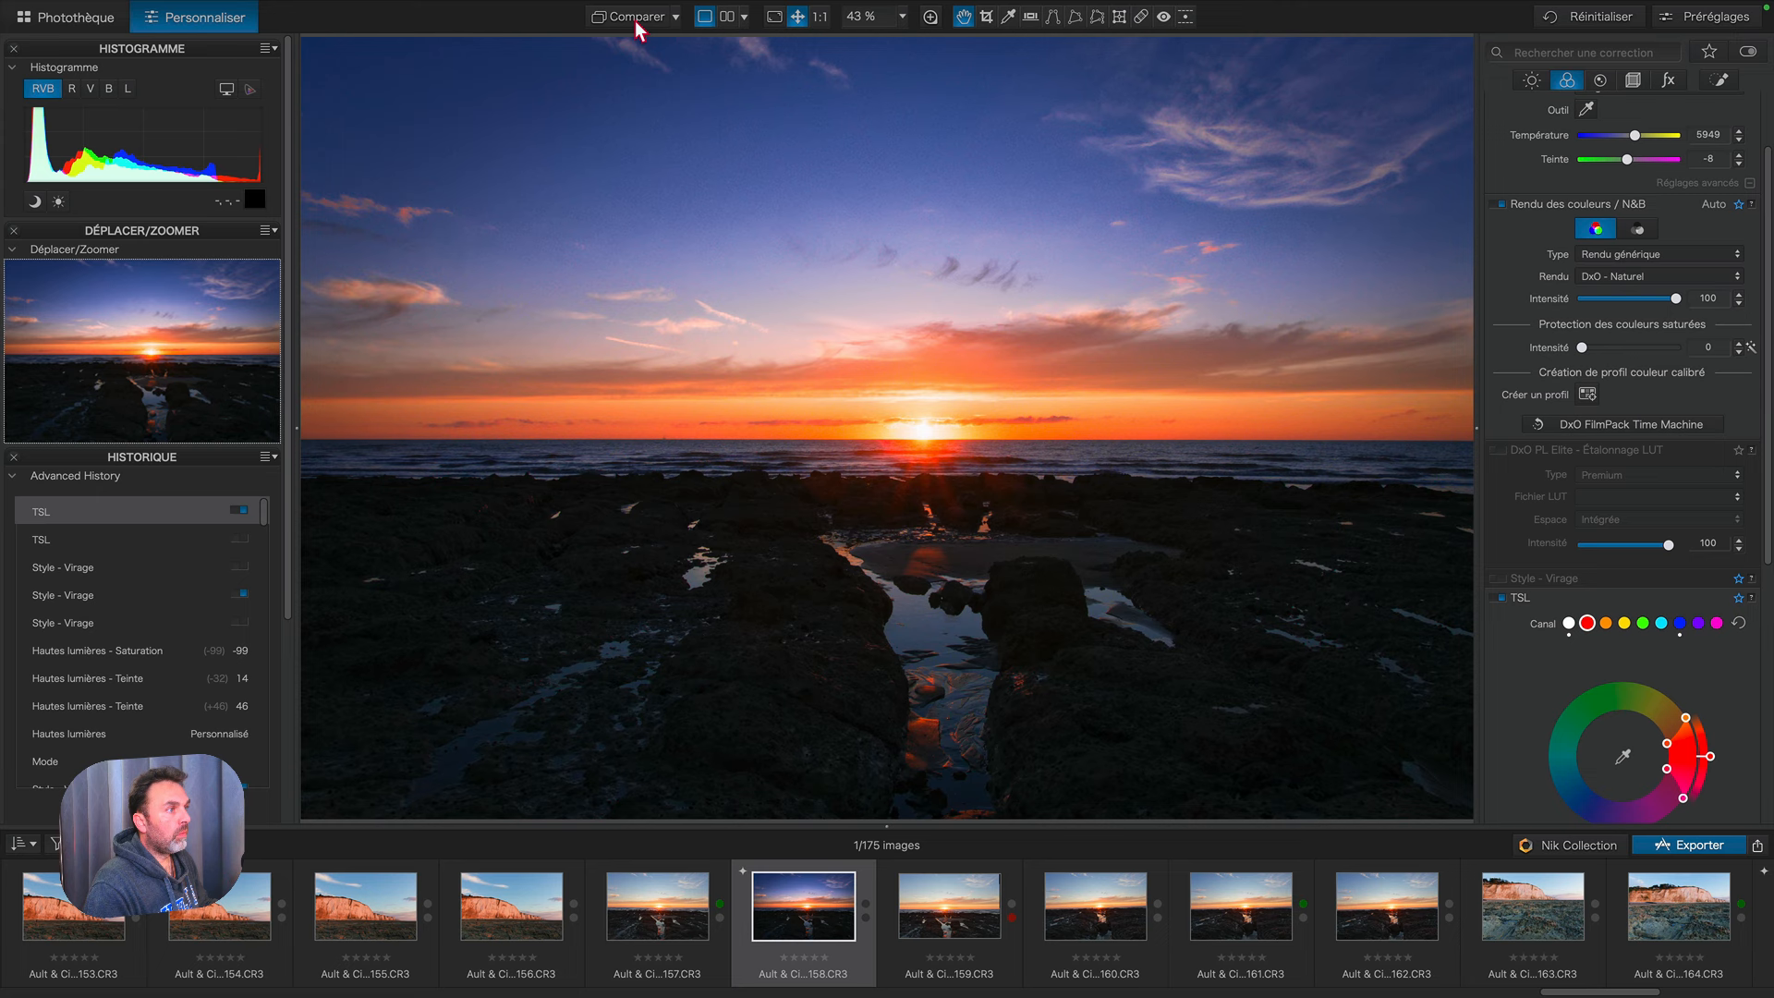
pyautogui.click(635, 23)
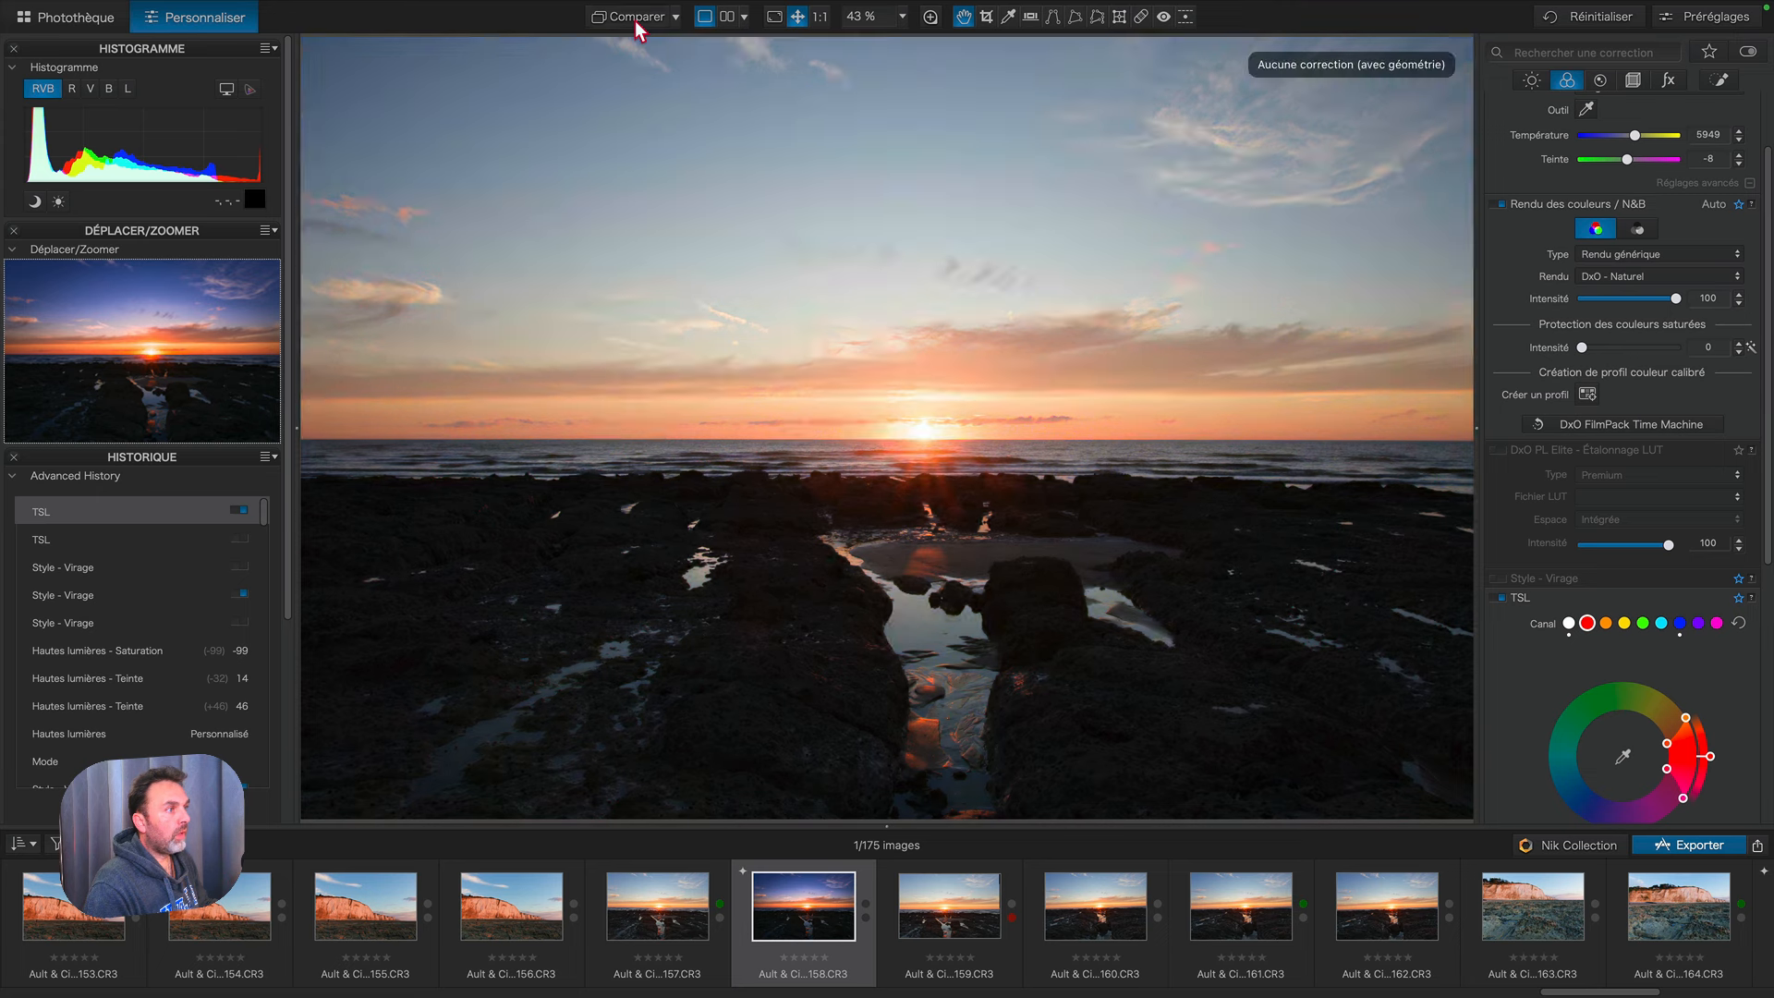
pyautogui.click(636, 23)
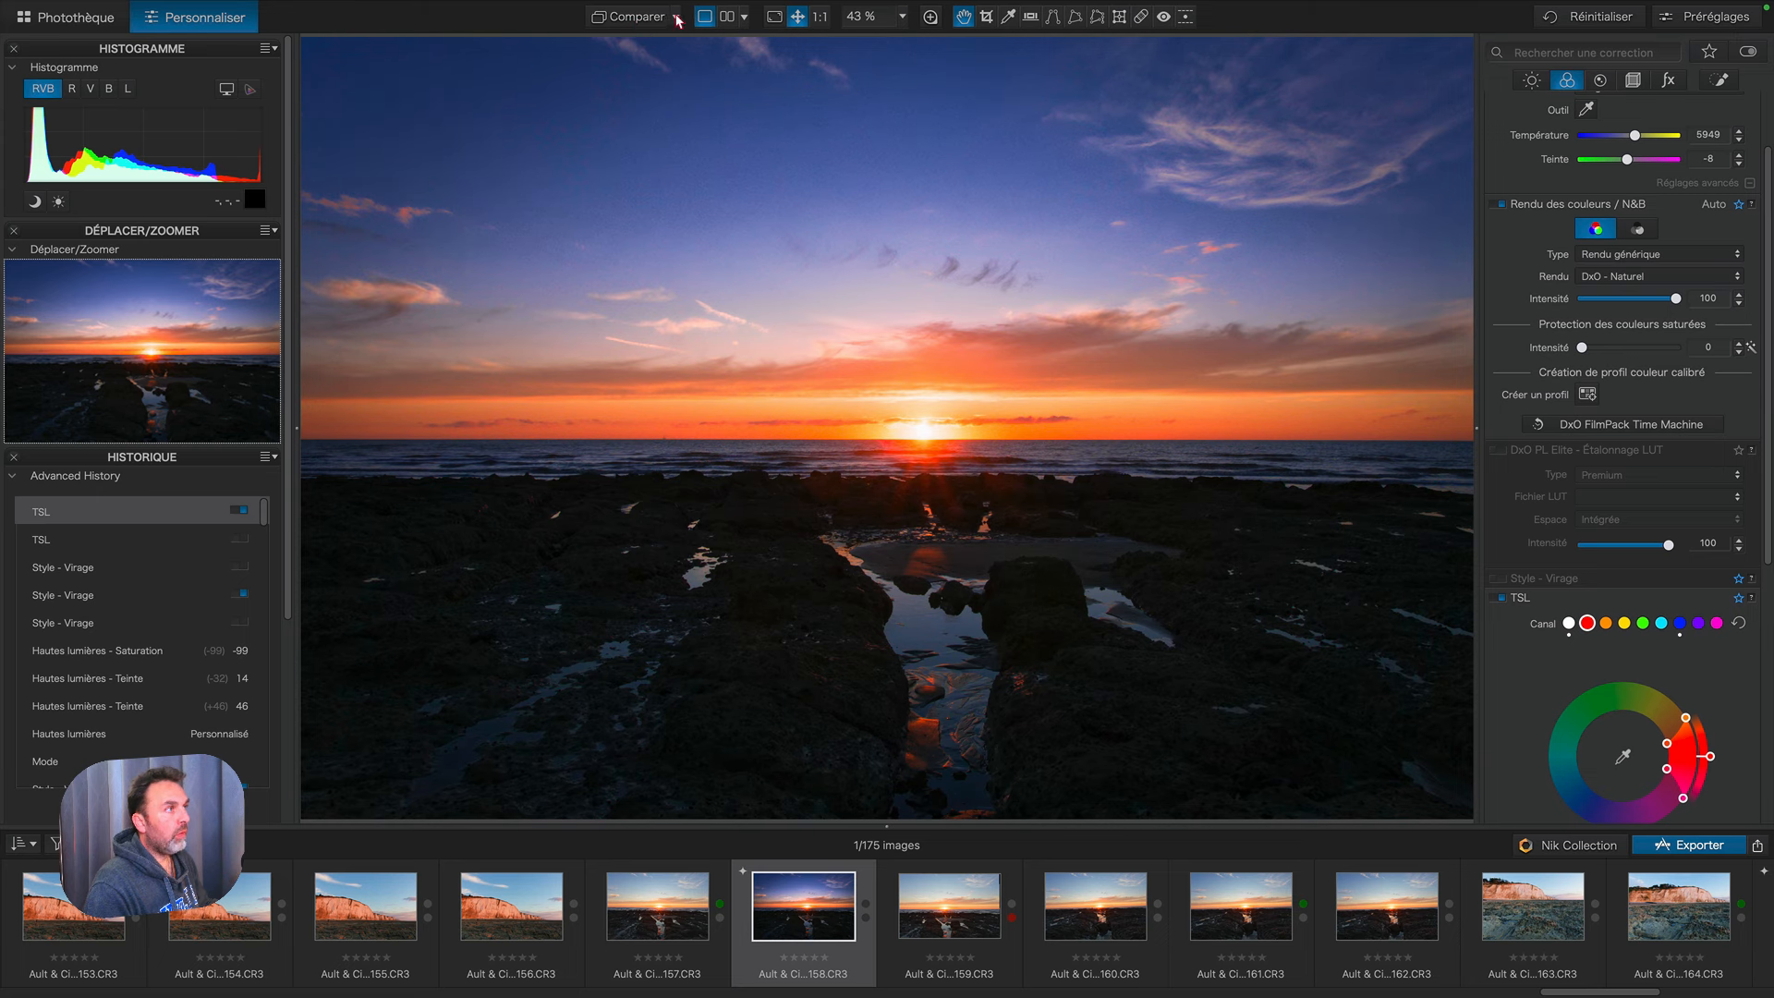
# Step: Use the current seascape as the comparison reference and show Ault & Cise-24-163.CR3 beside it
pyautogui.click(677, 18)
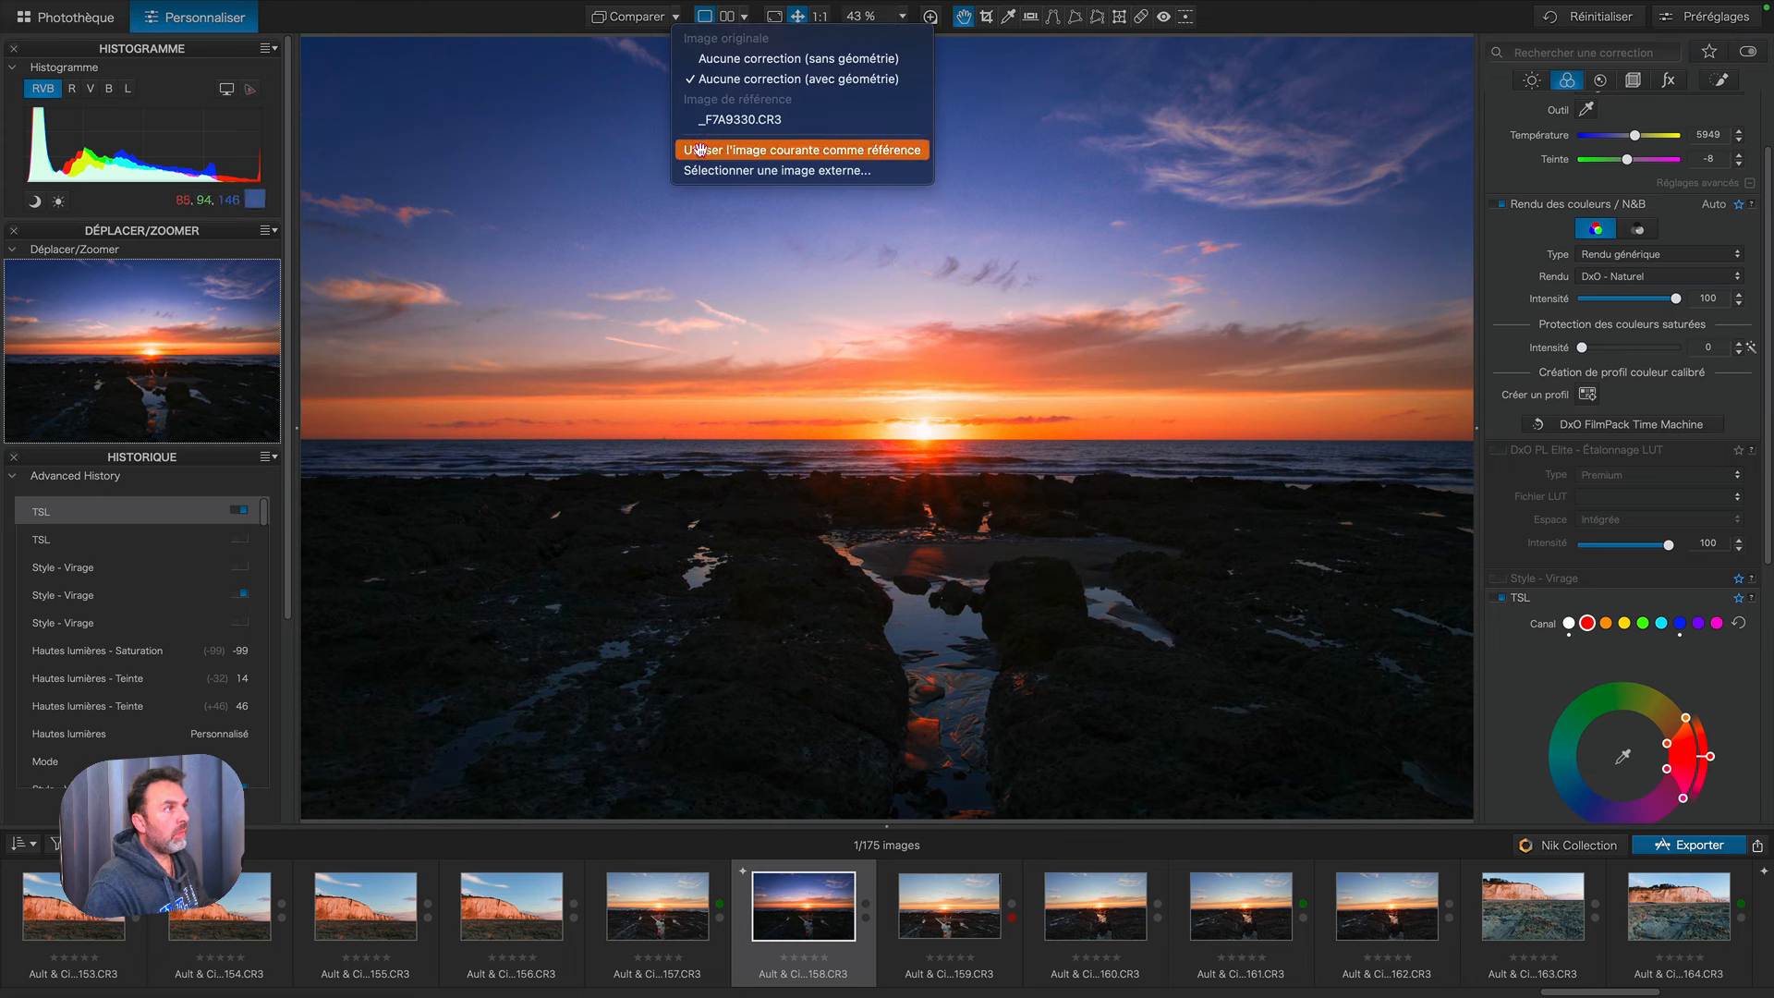
pyautogui.click(699, 149)
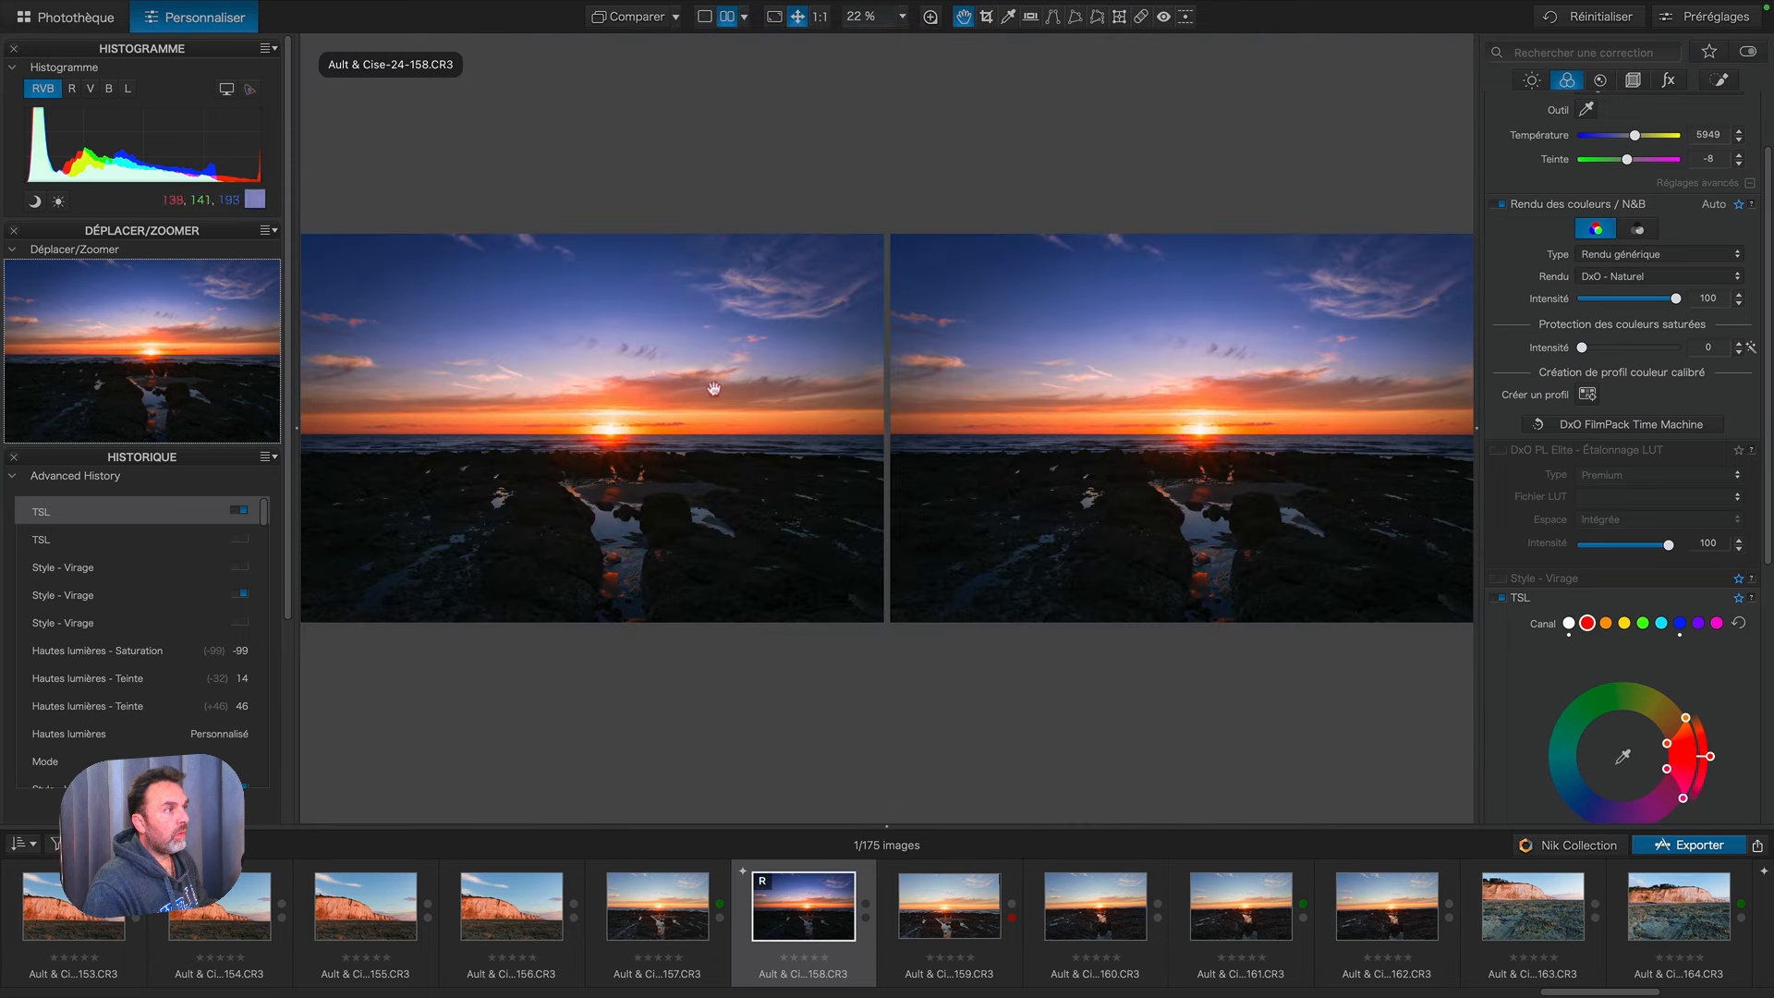
pyautogui.click(965, 906)
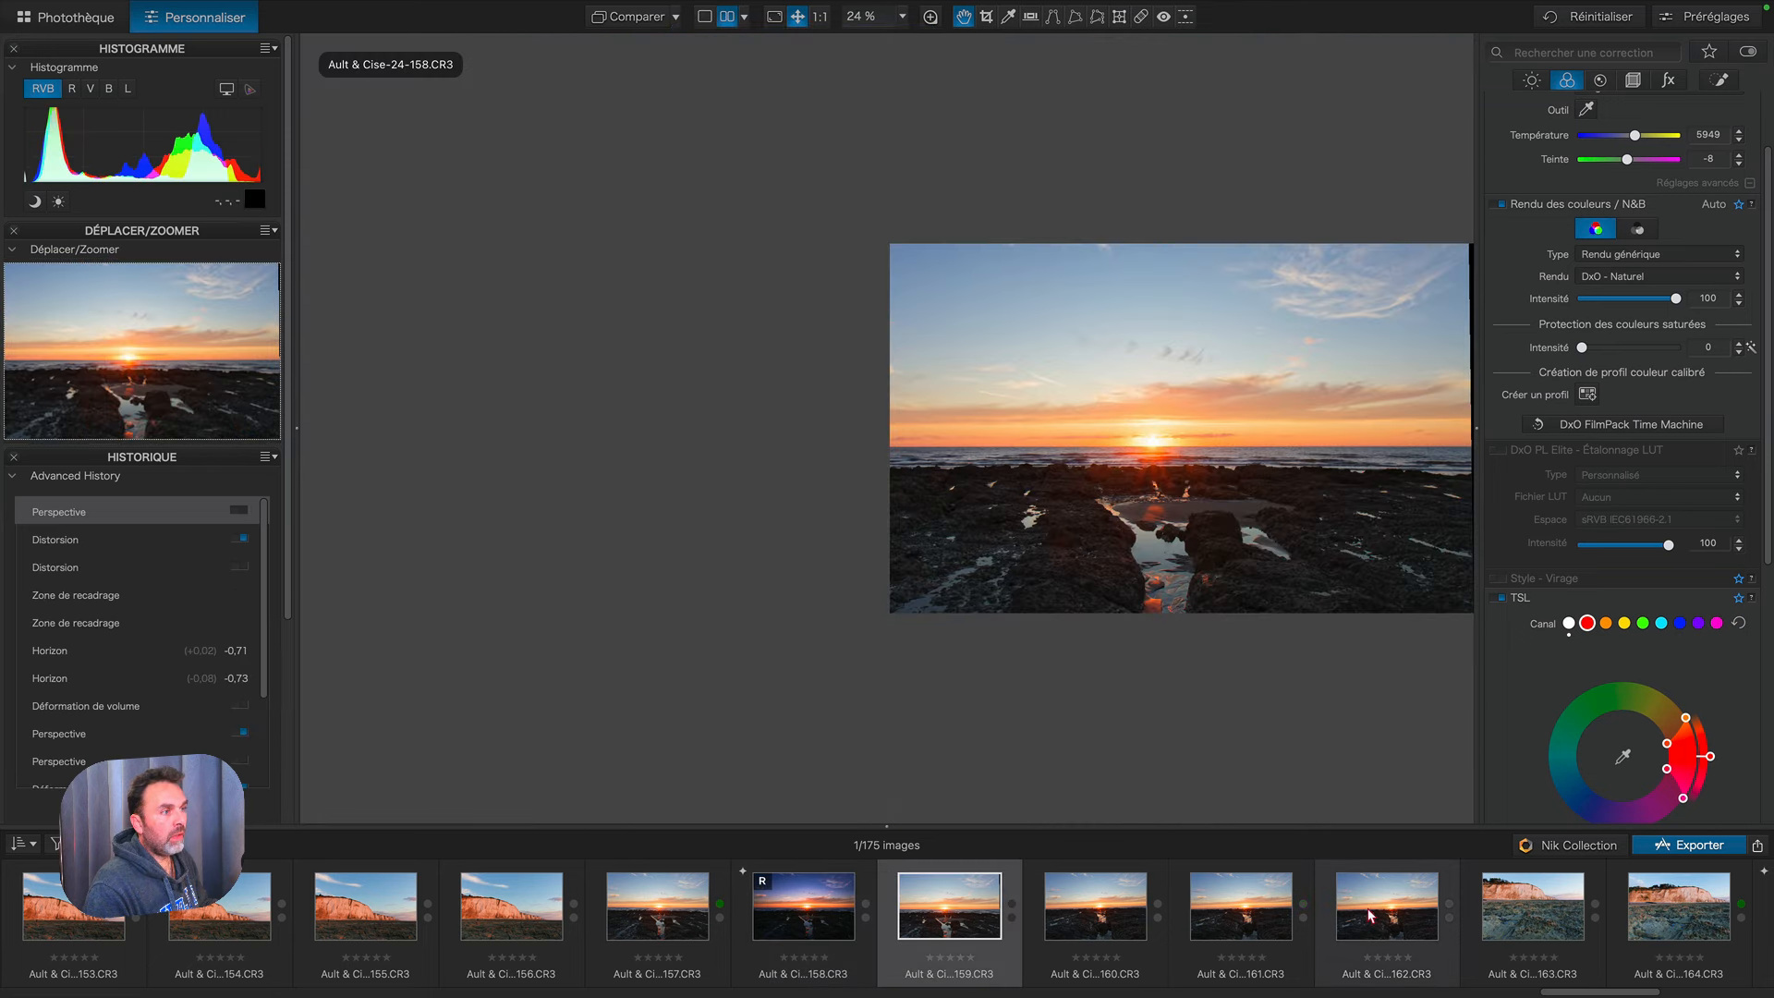
pyautogui.click(1370, 914)
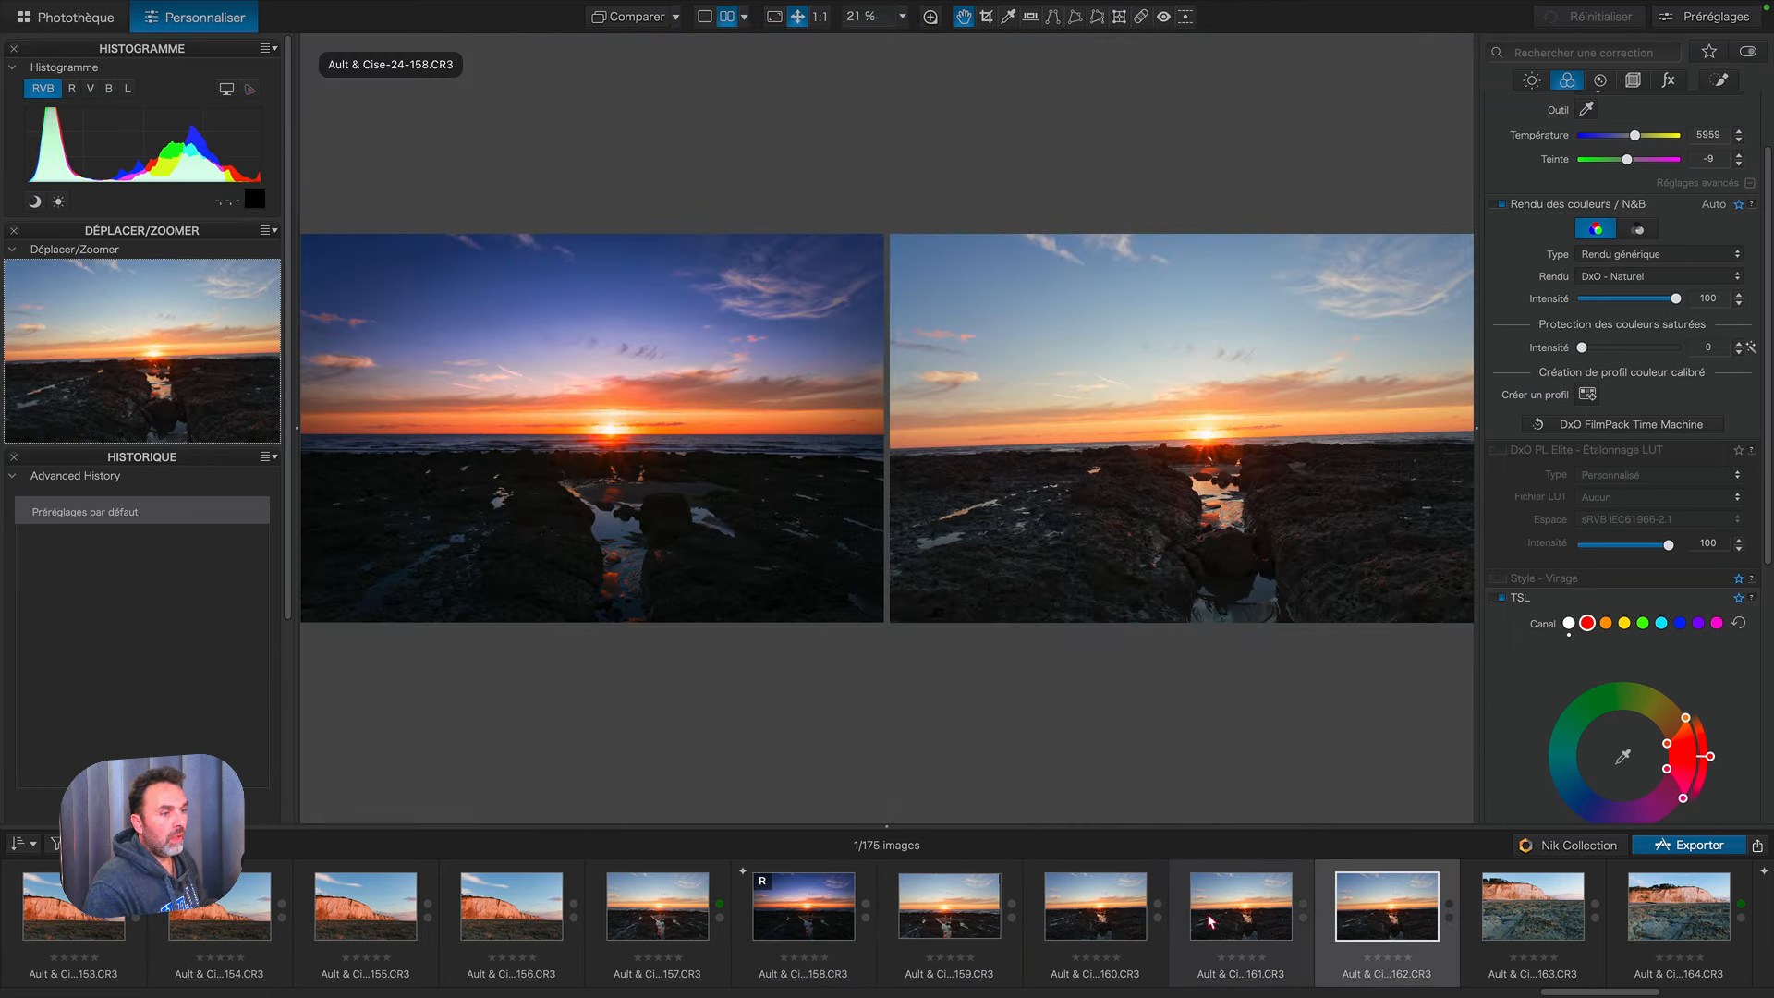
pyautogui.press('Right')
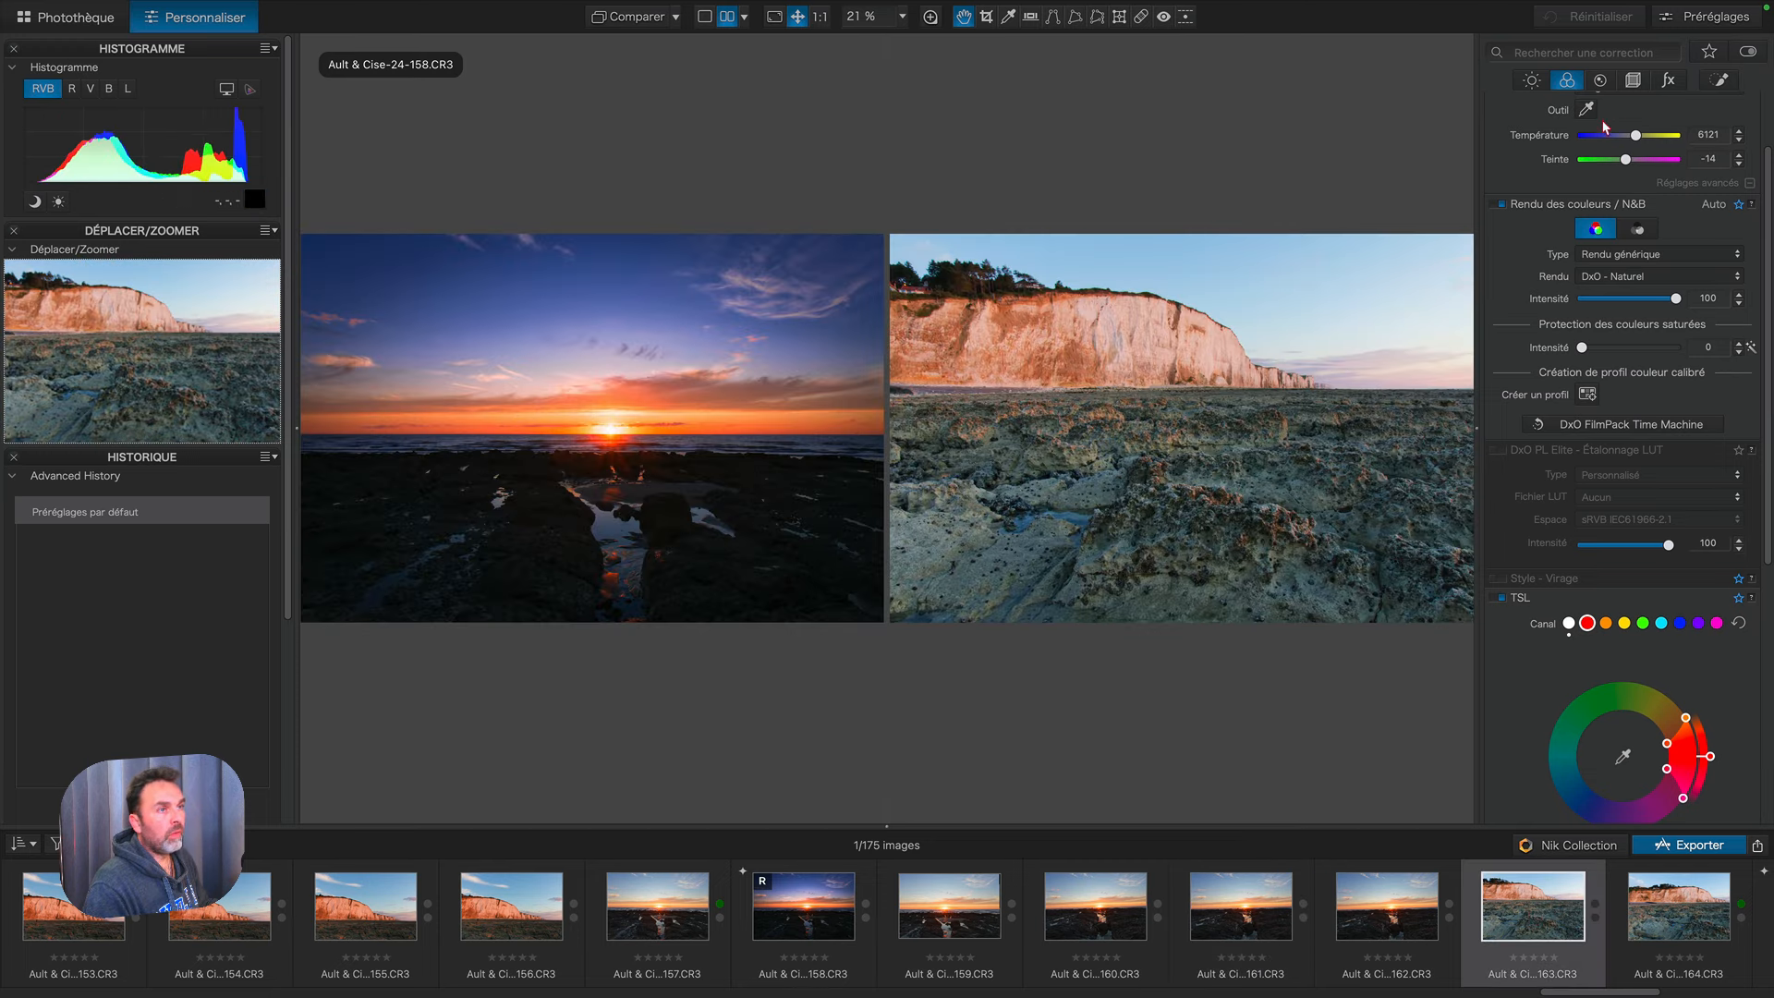
# Step: Level the horizon of the cliff photo with the automatic correction
pyautogui.click(1634, 81)
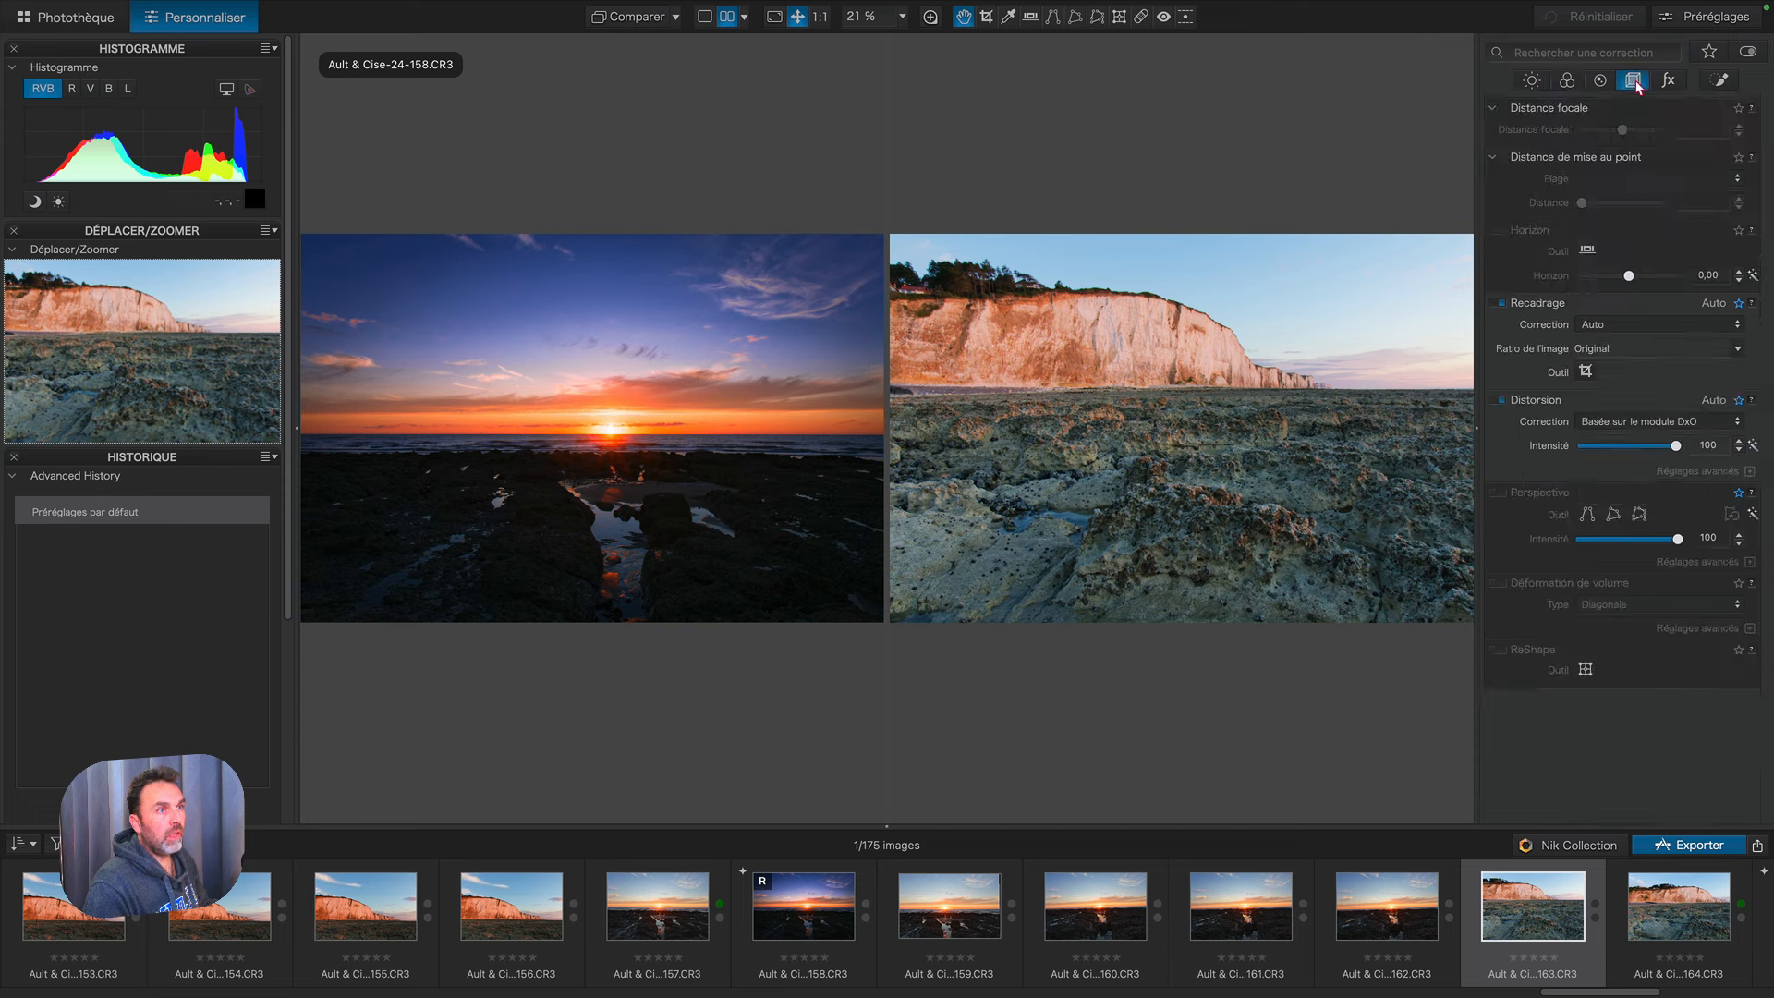
pyautogui.click(1753, 276)
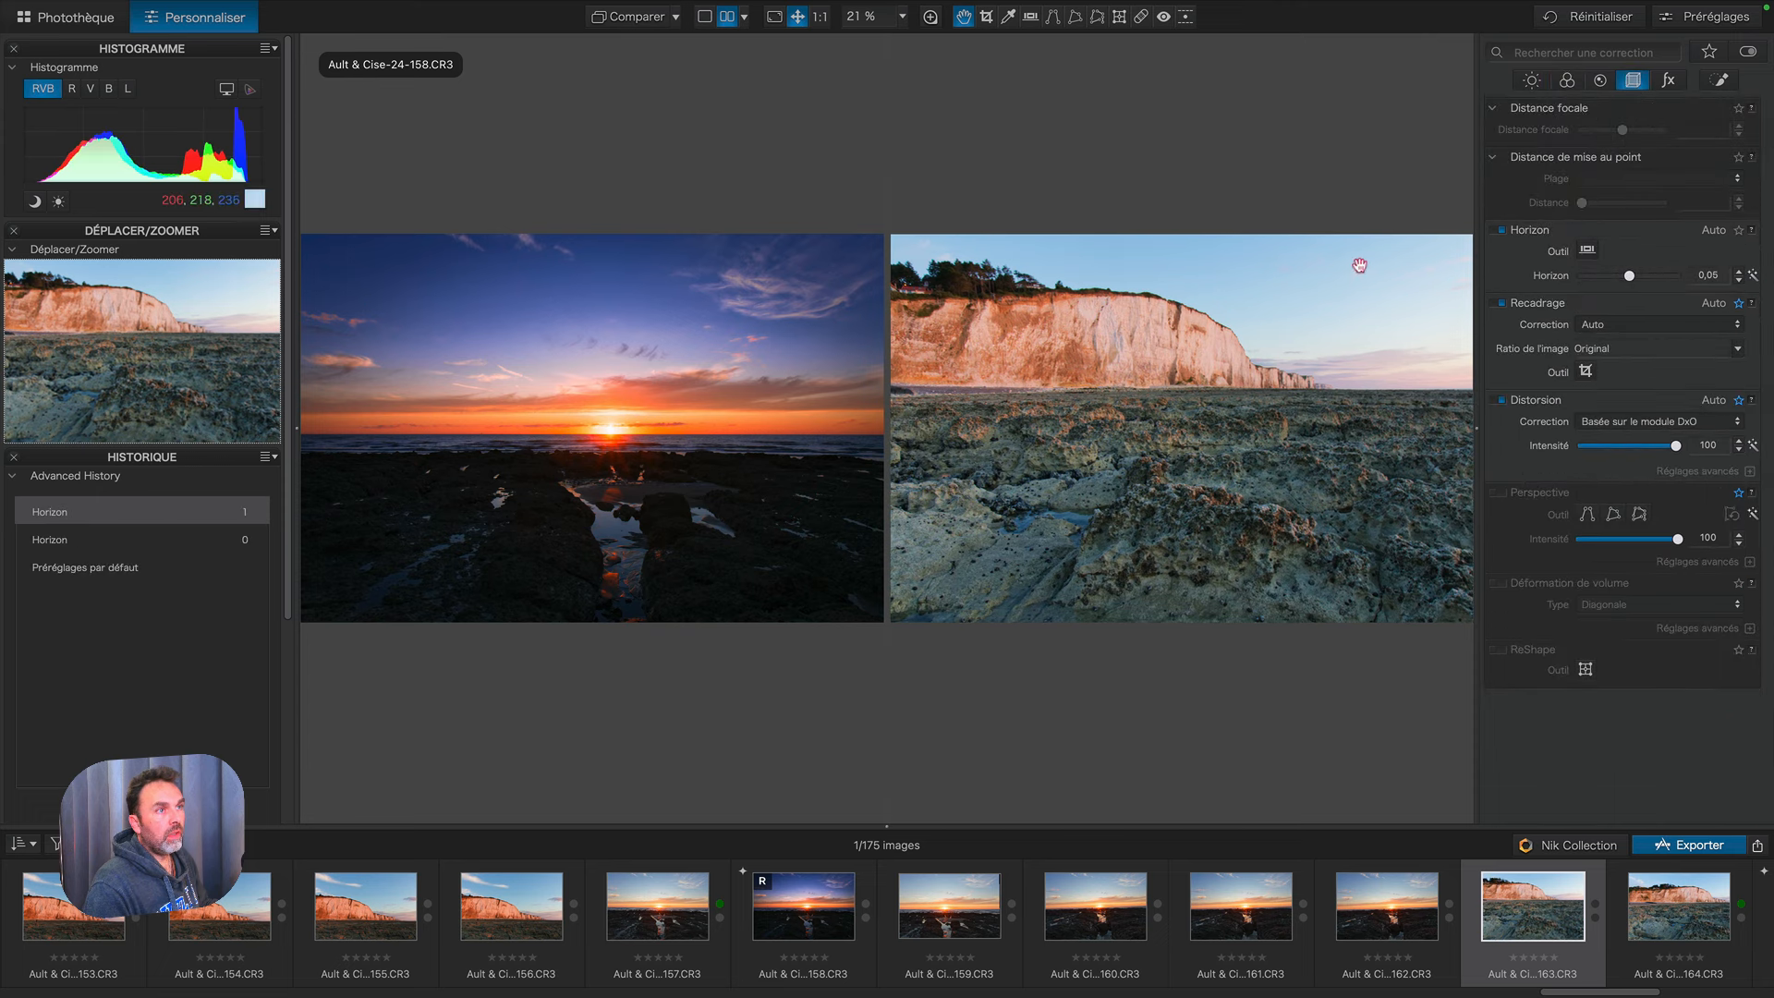
# Step: Enable the tone curve on the cliff photo and apply the Demo video preset
pyautogui.click(1534, 82)
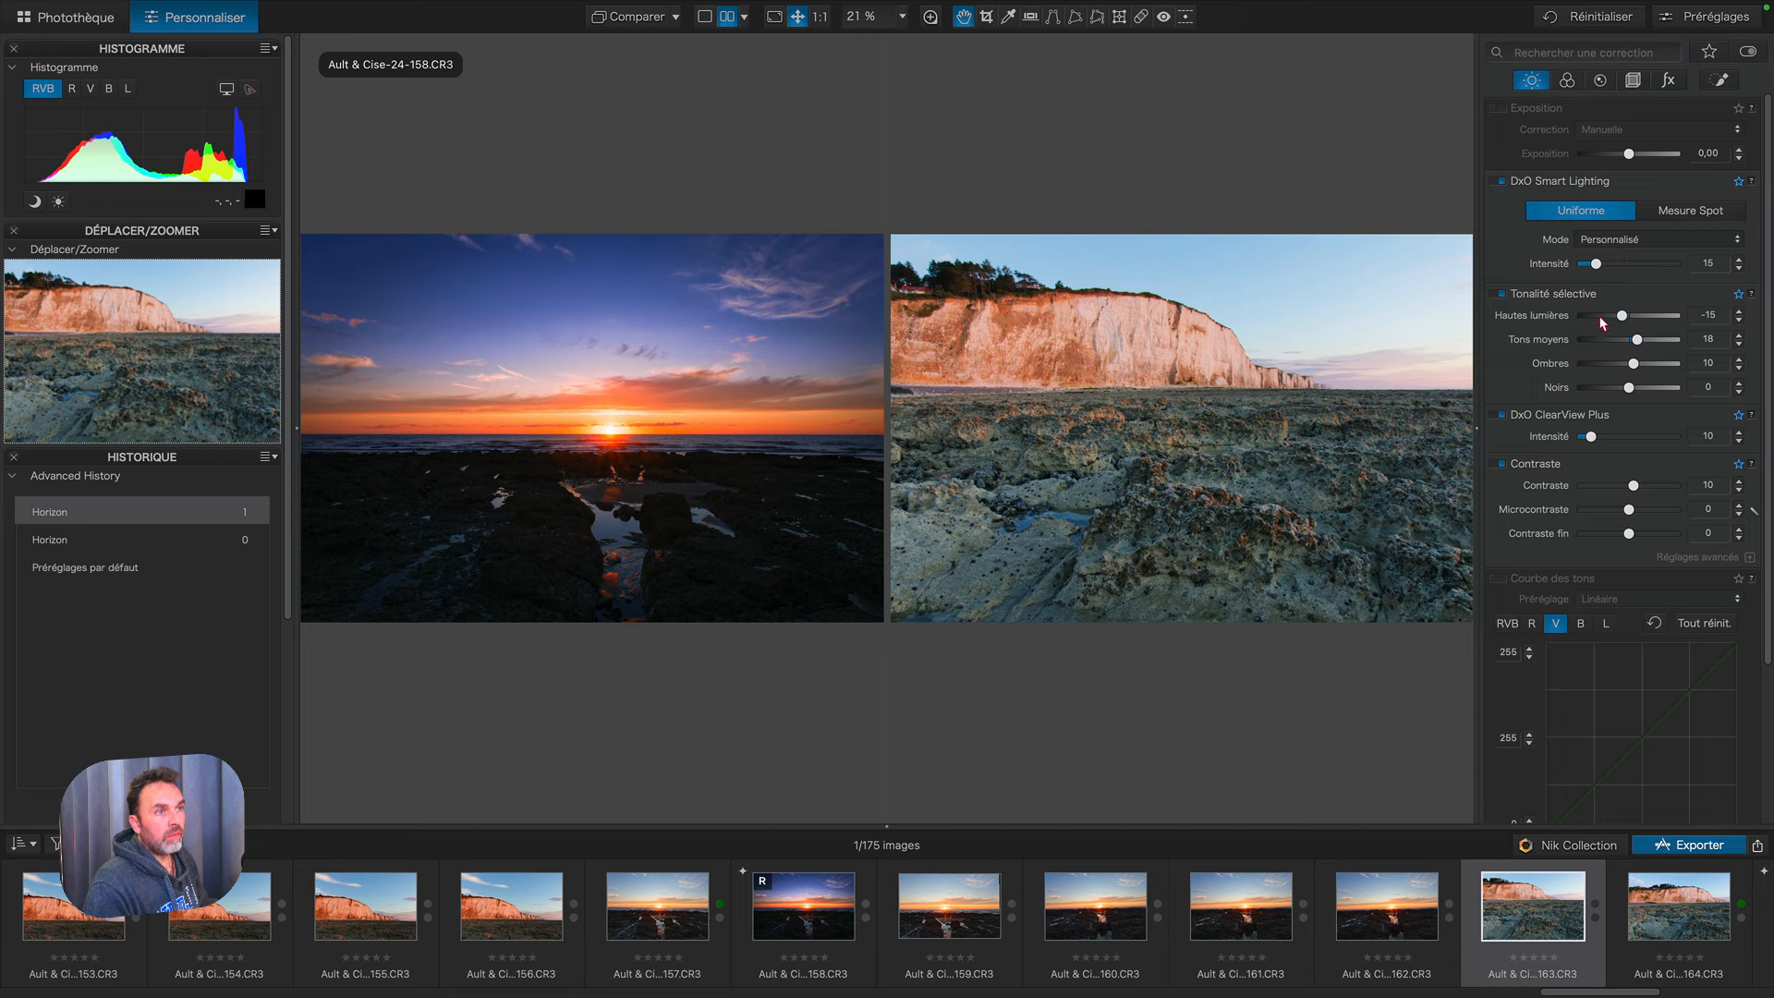
pyautogui.scroll(-1, 1536, 527)
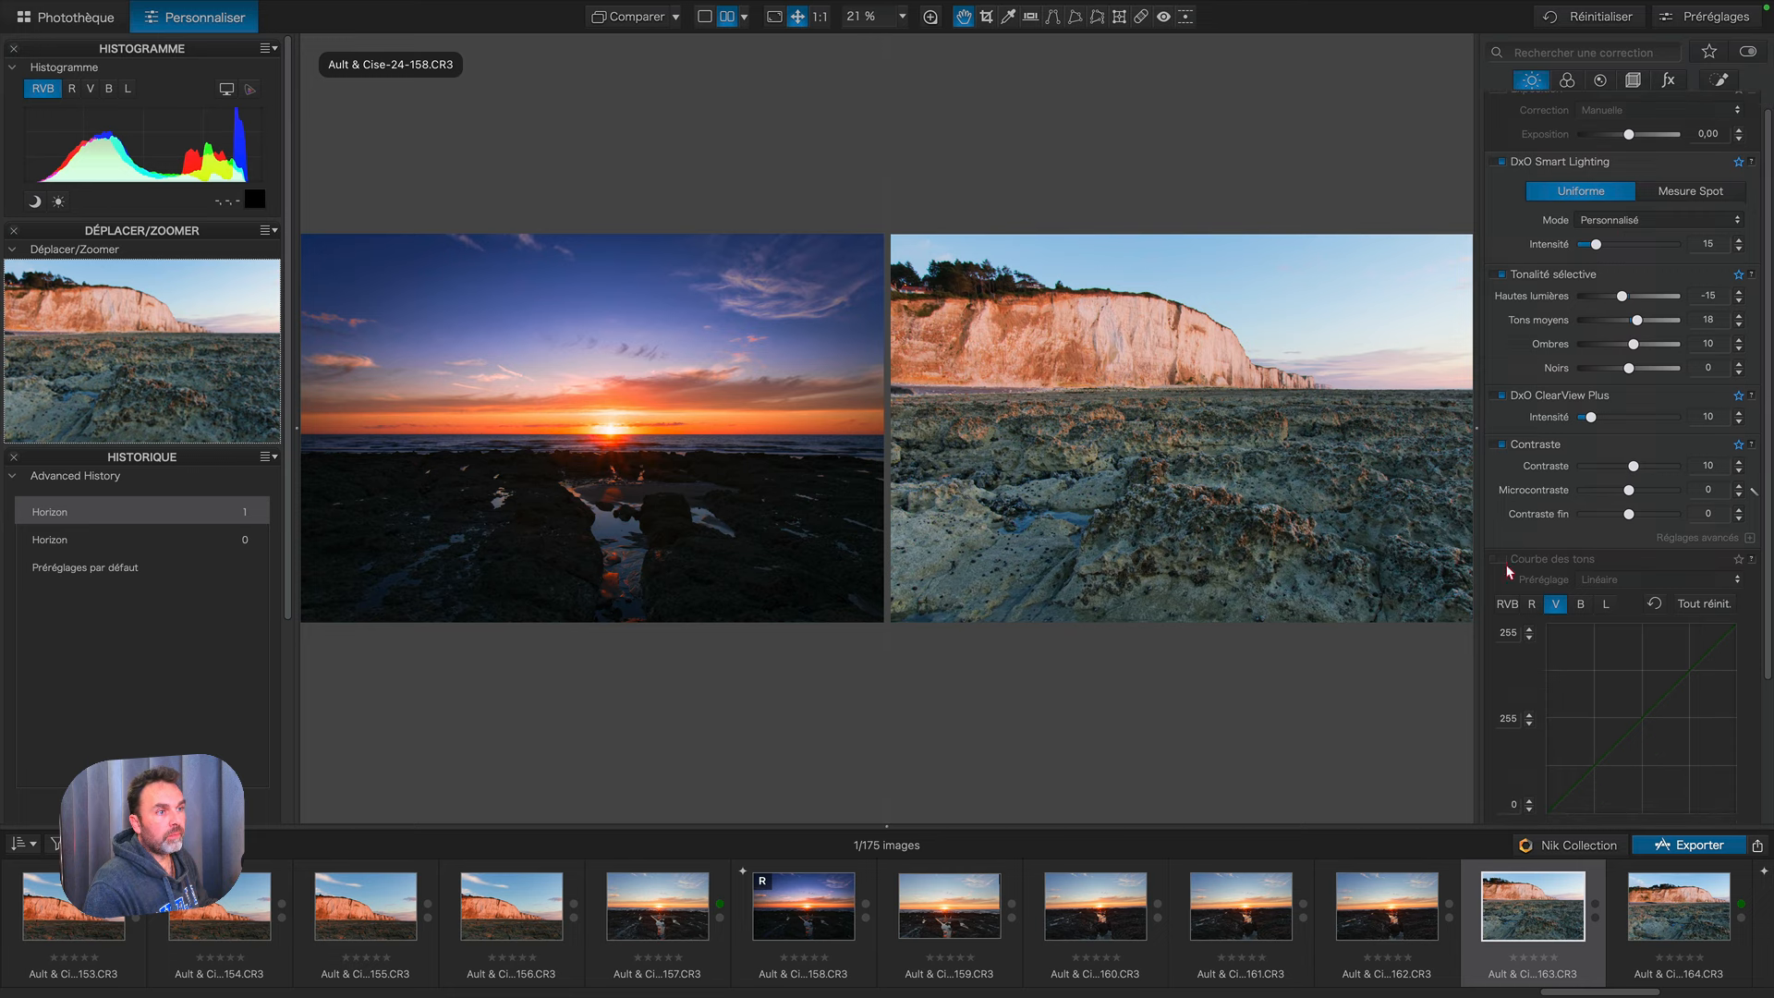
pyautogui.click(1495, 559)
pyautogui.click(1614, 582)
pyautogui.click(1618, 550)
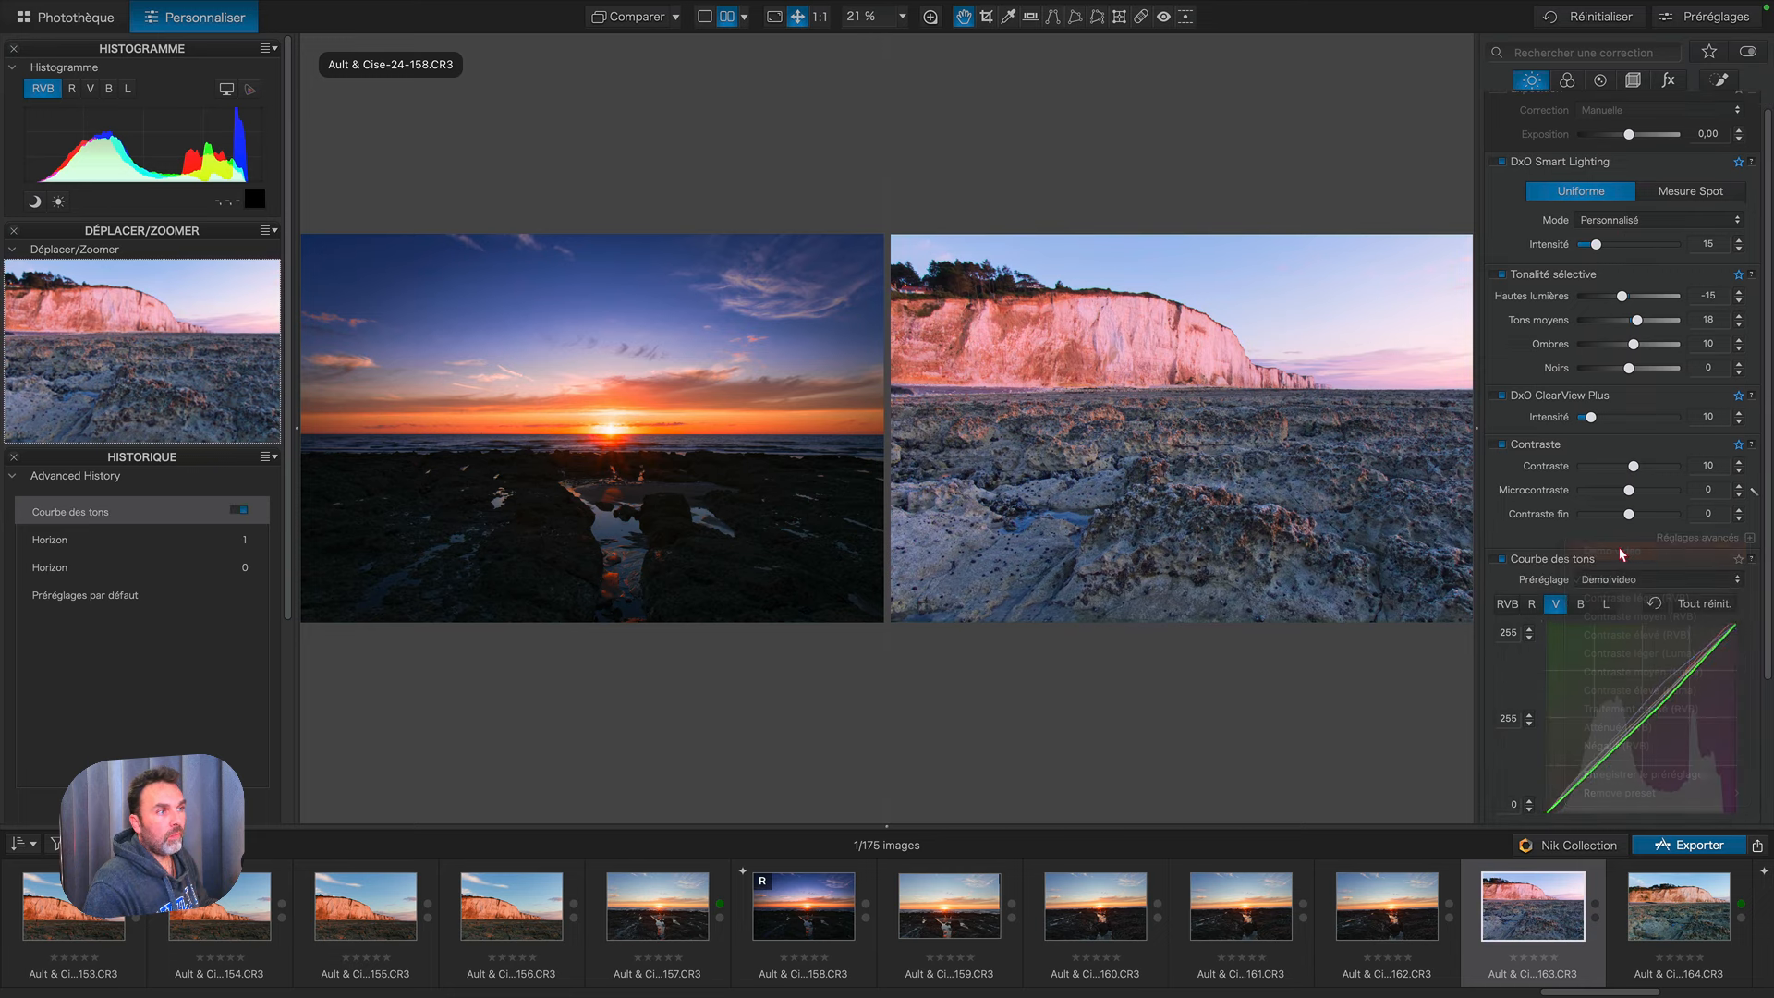
pyautogui.scroll(-2, 1616, 553)
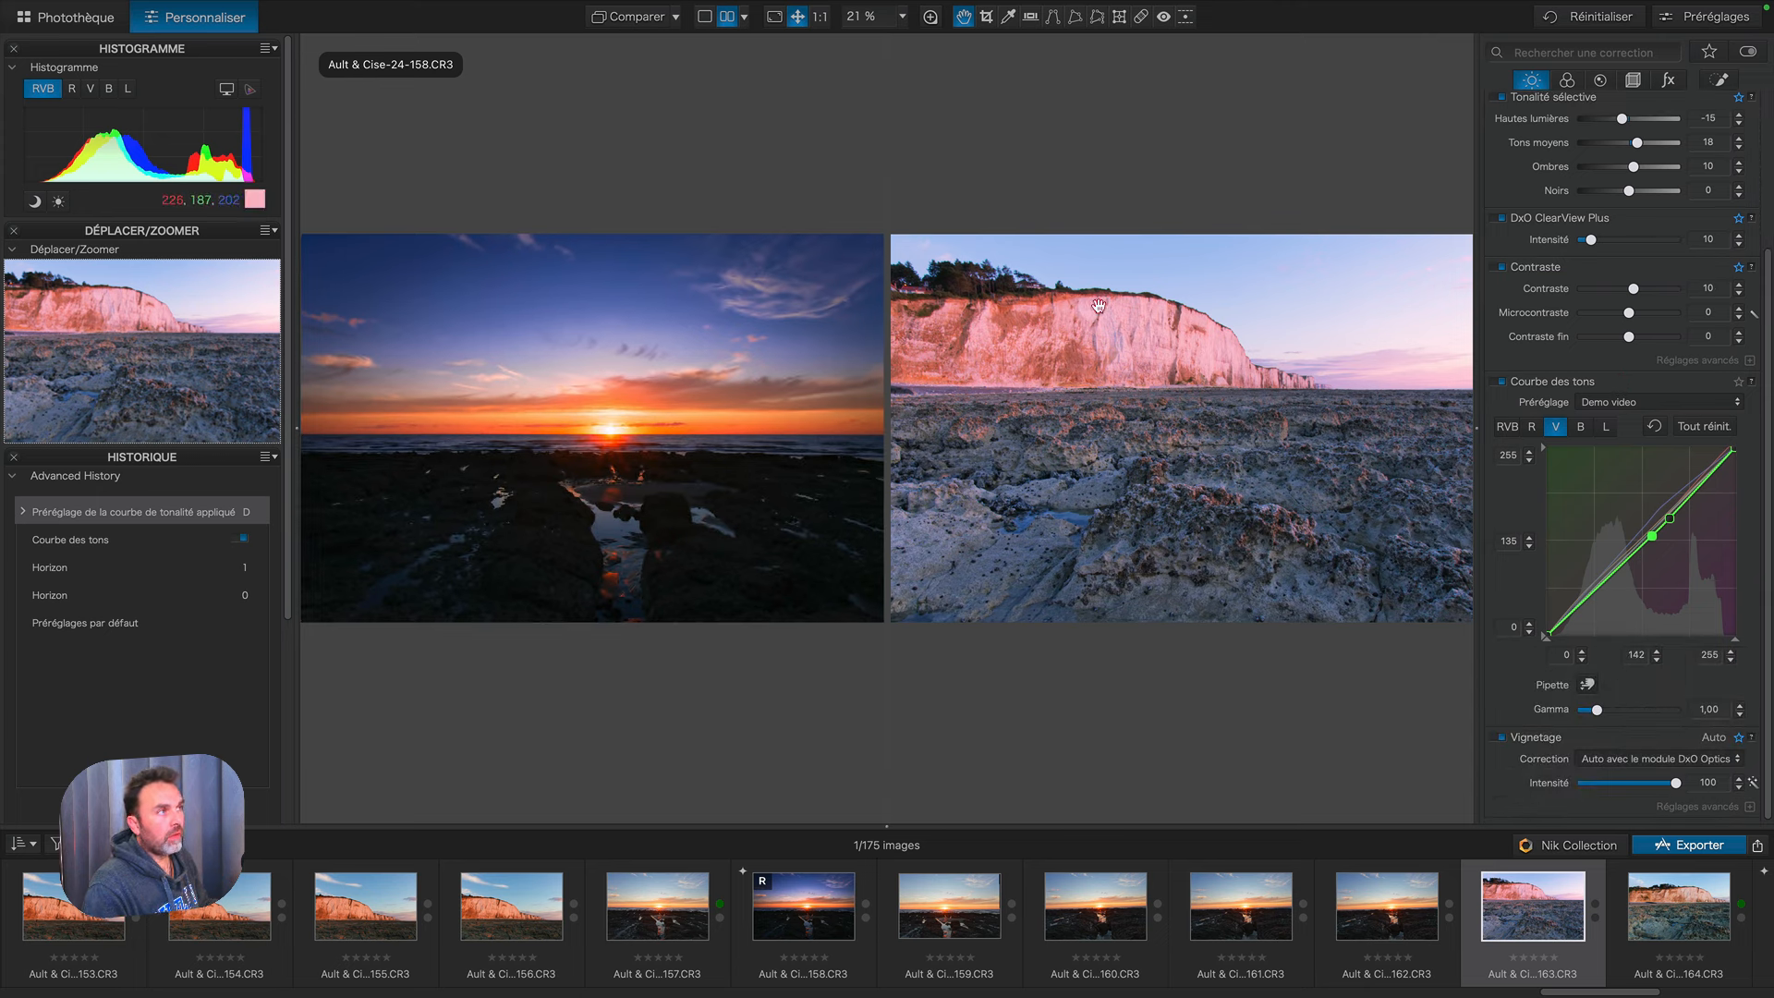
# Step: Compare the cliff photo with the reference sunset at 100 % and view the cliff photo full screen
pyautogui.click(676, 17)
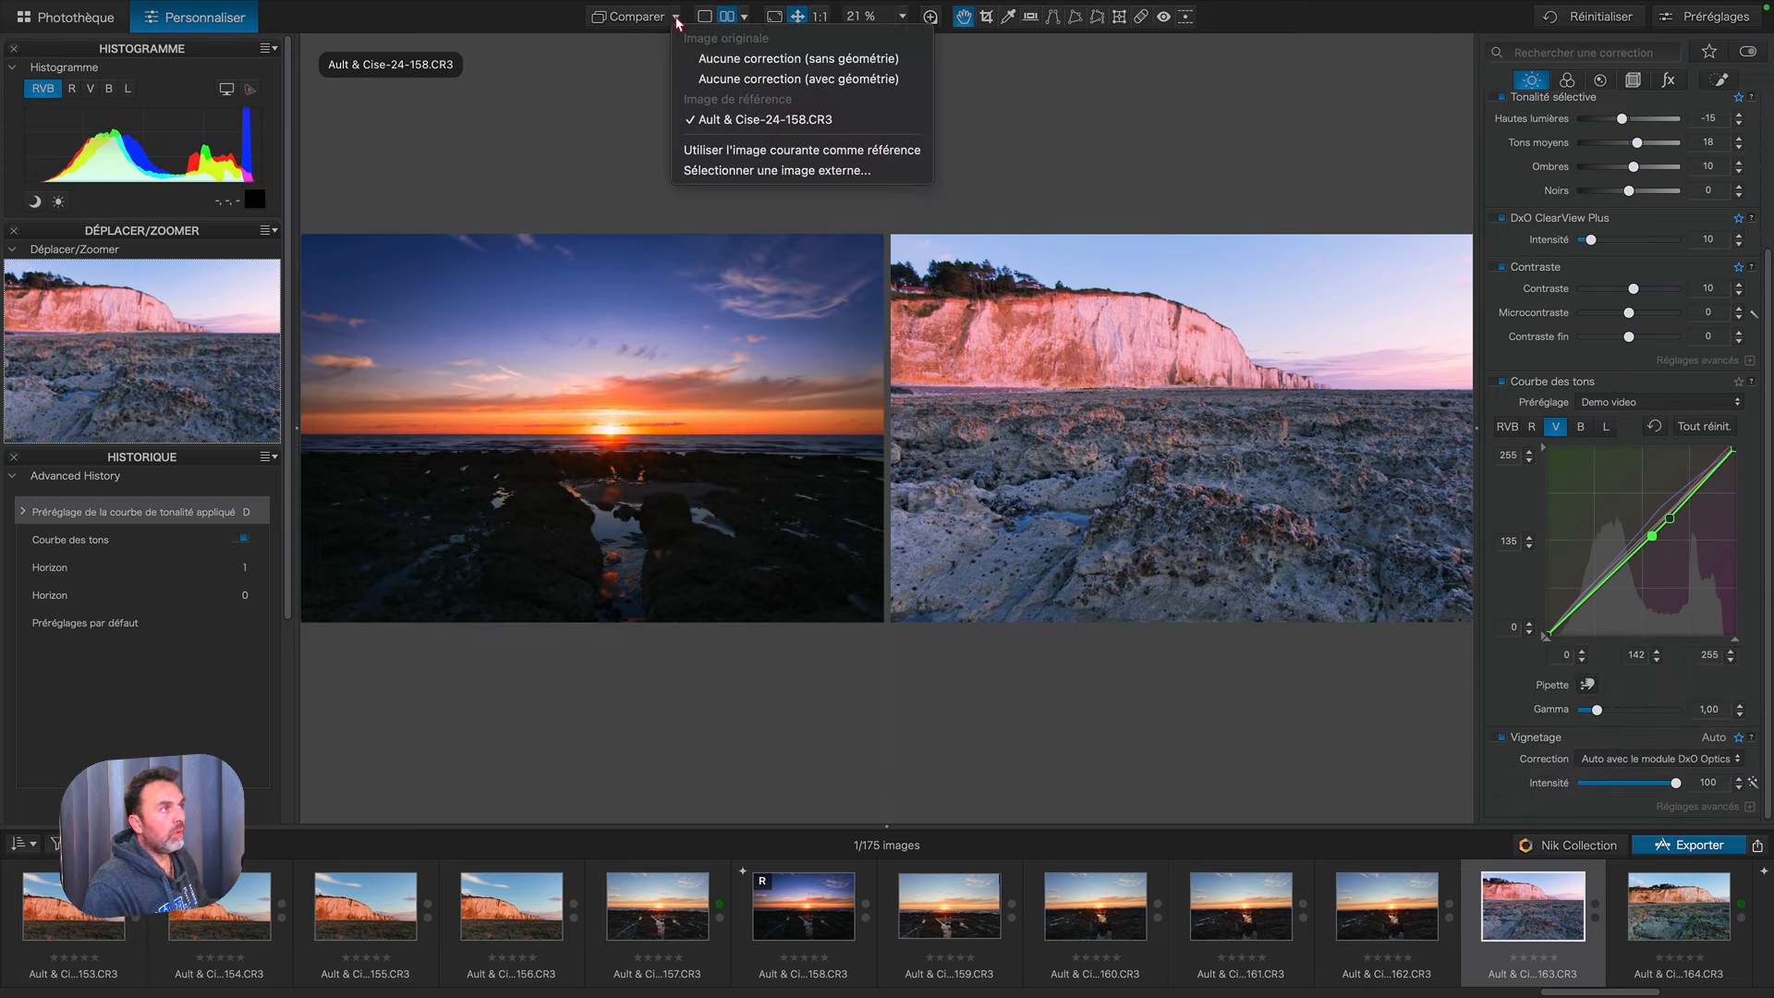
pyautogui.click(613, 130)
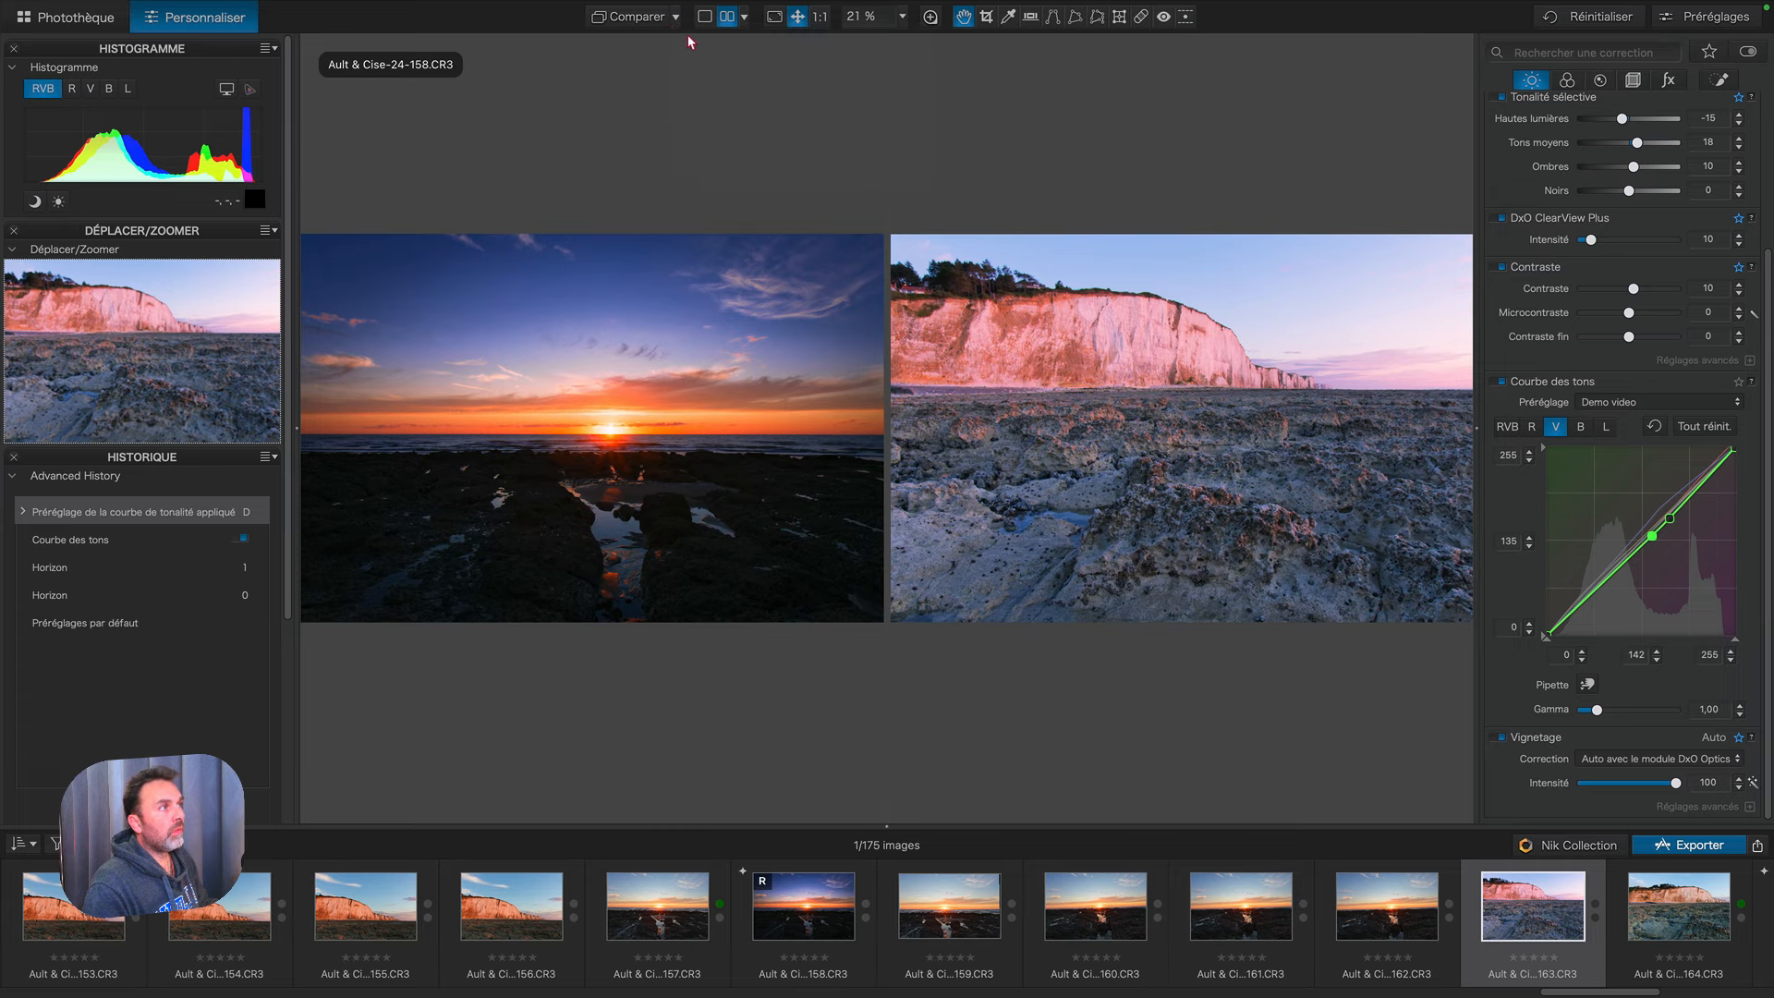
pyautogui.click(818, 17)
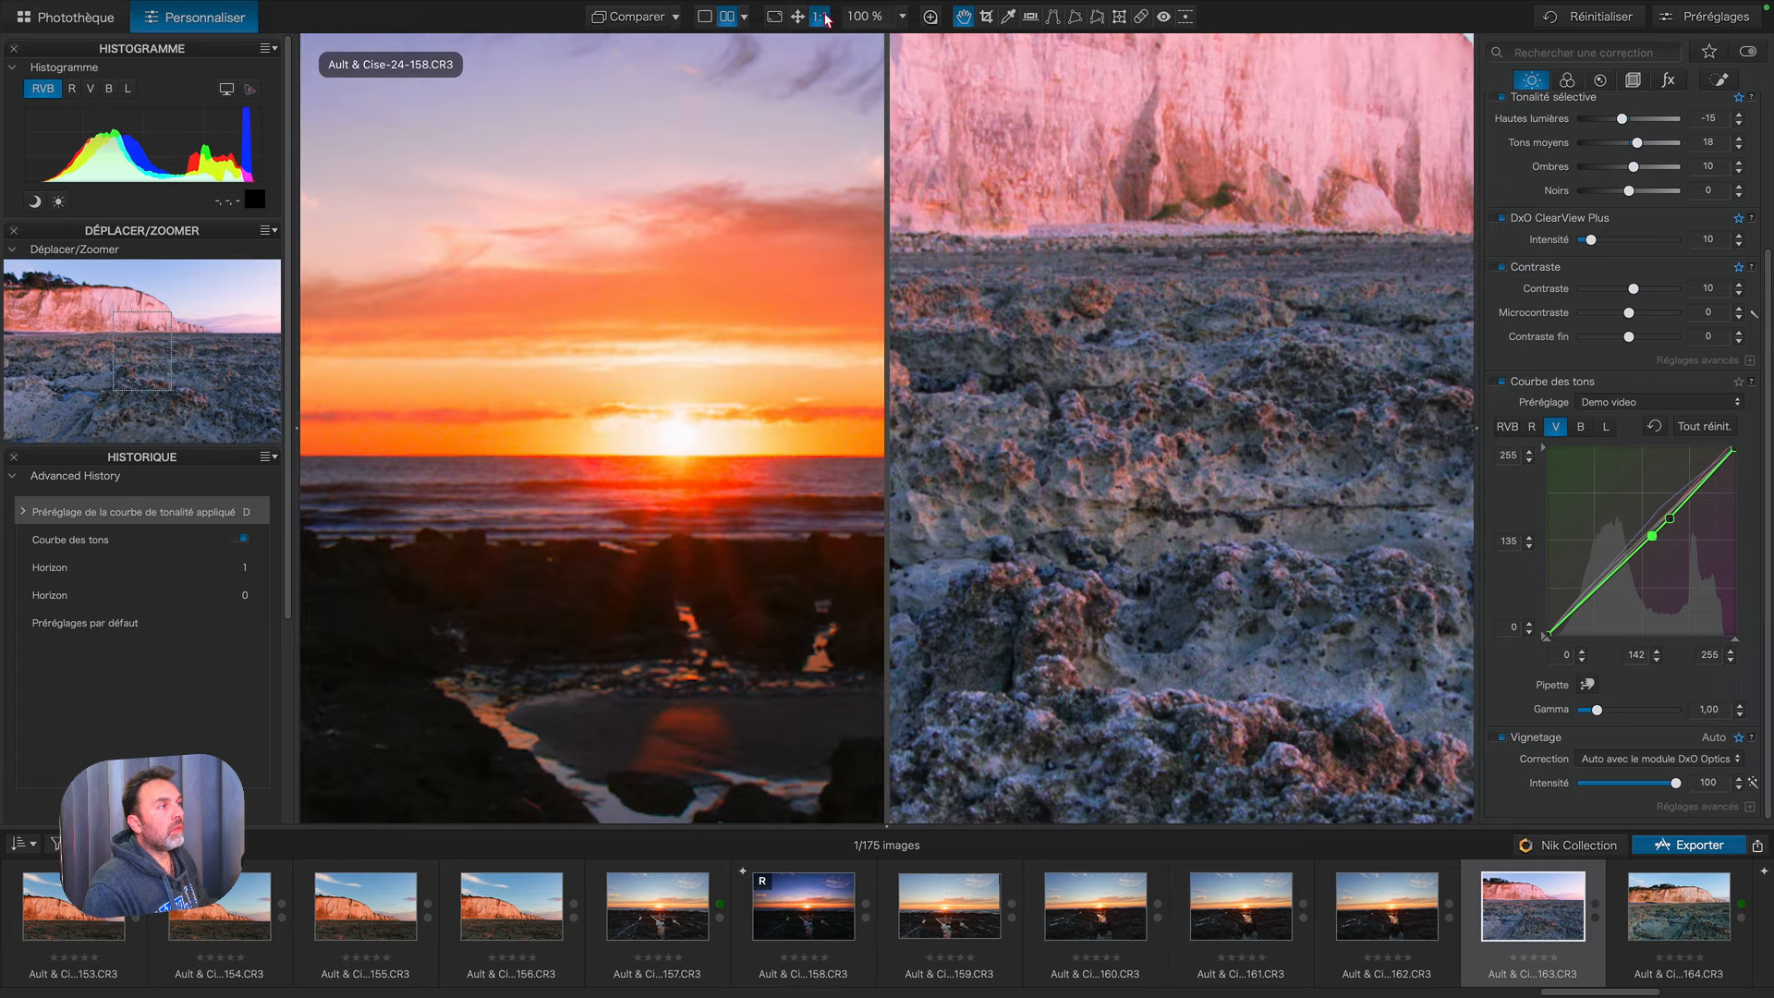
pyautogui.moveTo(1129, 437); pyautogui.dragTo(1131, 795)
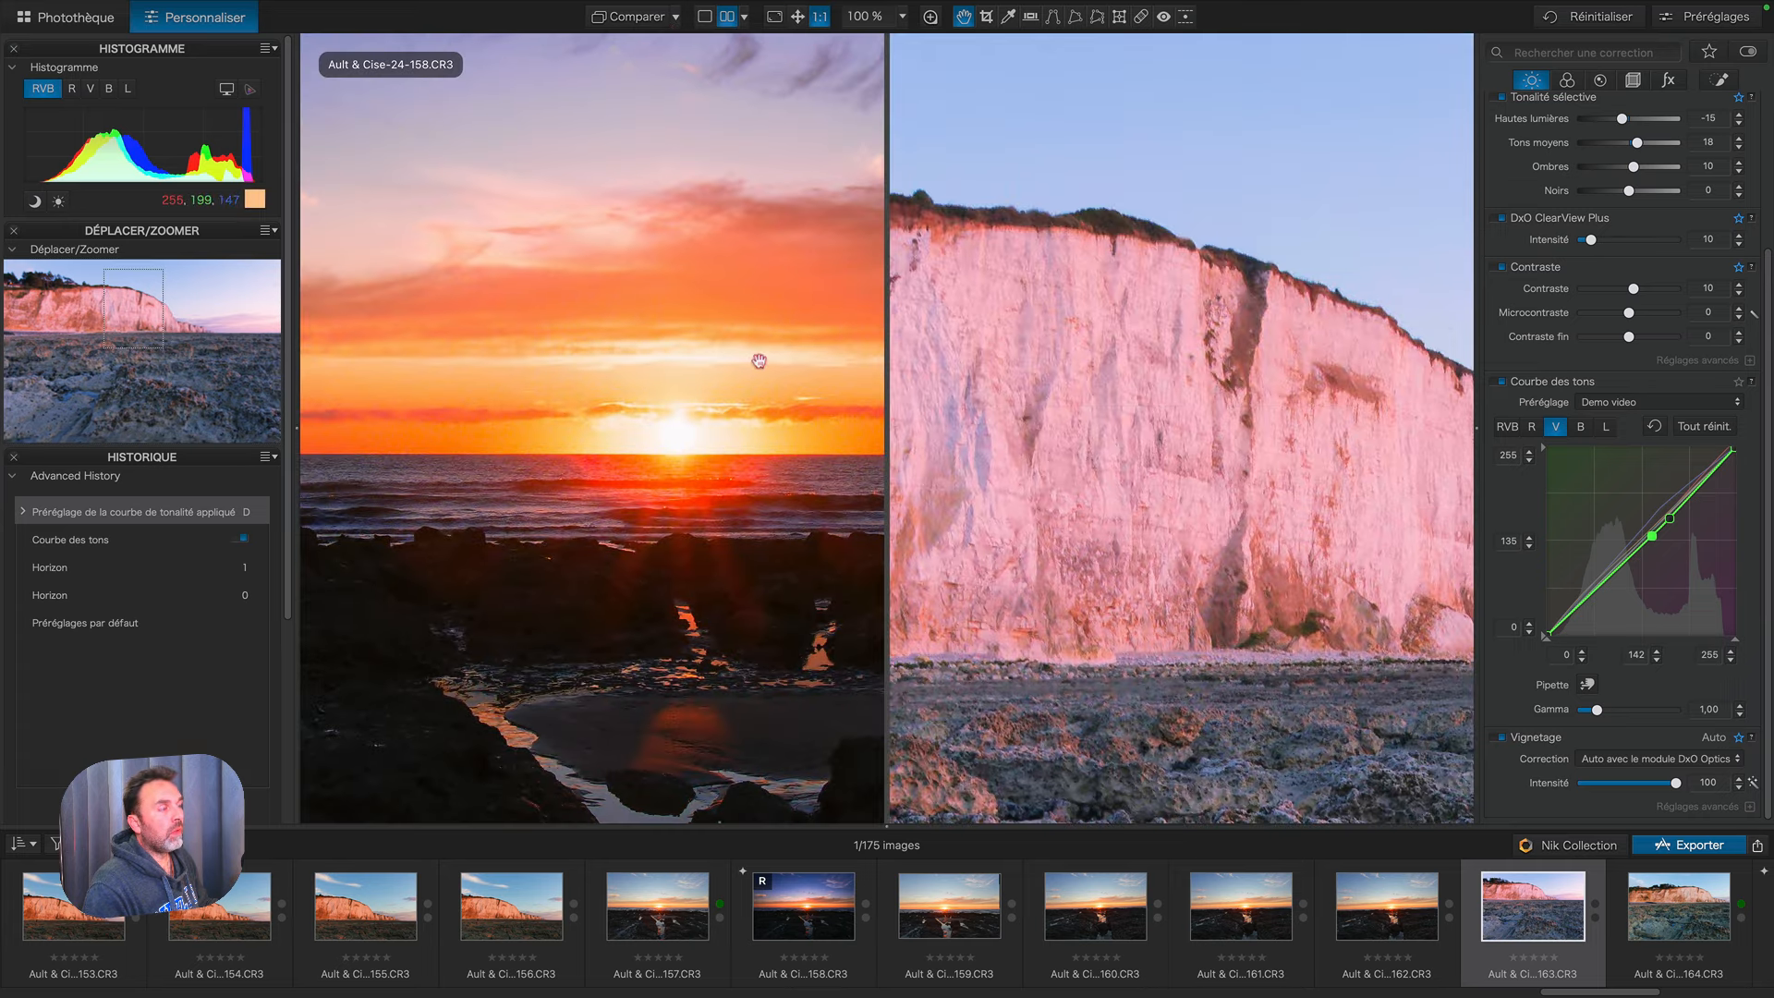
pyautogui.moveTo(756, 357); pyautogui.dragTo(573, 564)
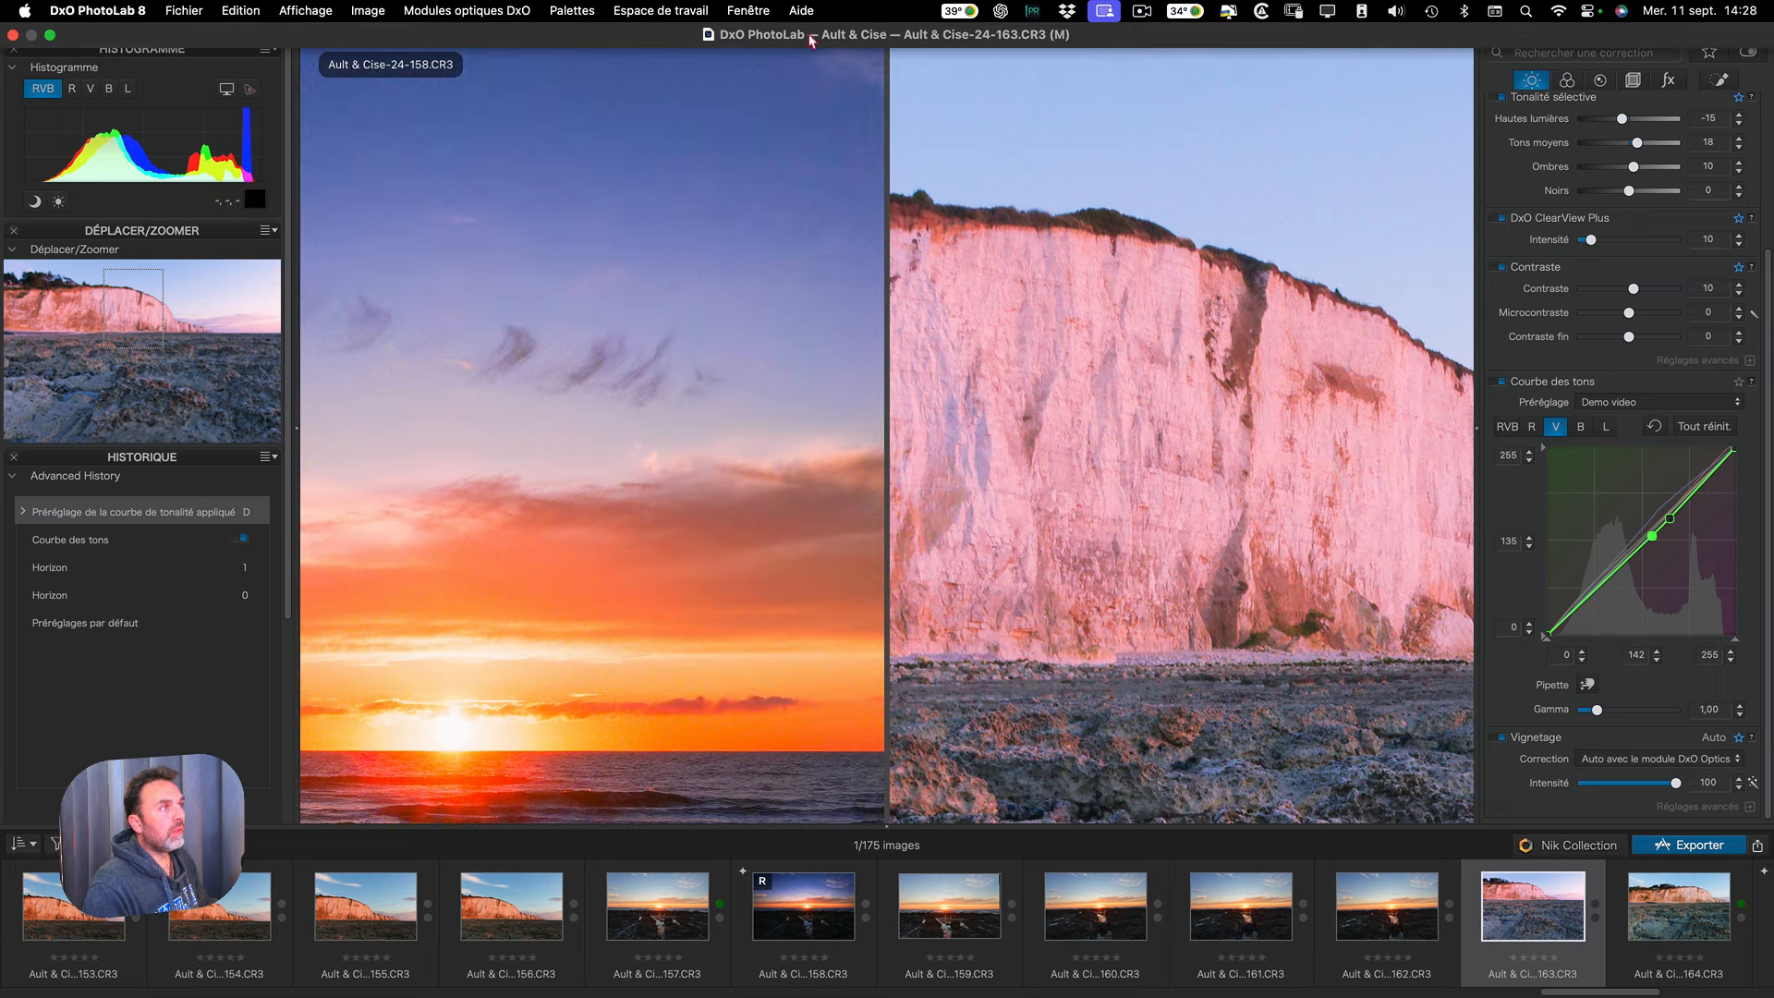
pyautogui.click(773, 19)
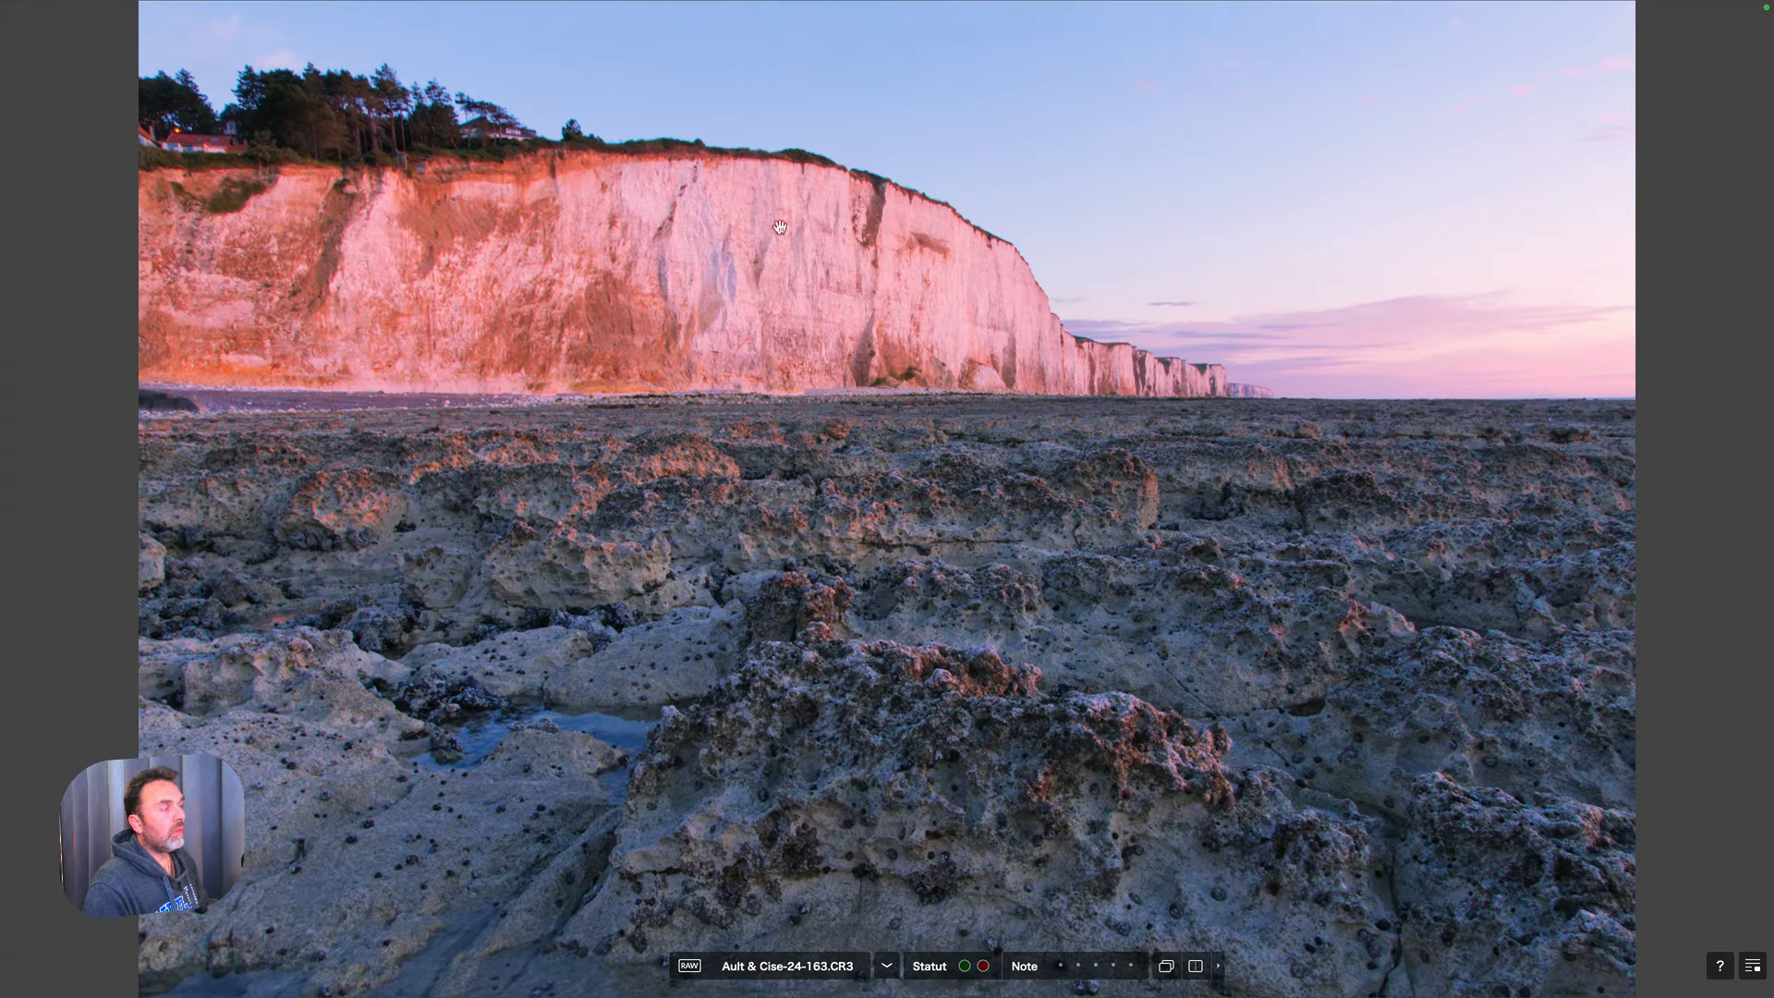
pyautogui.press('Escape')
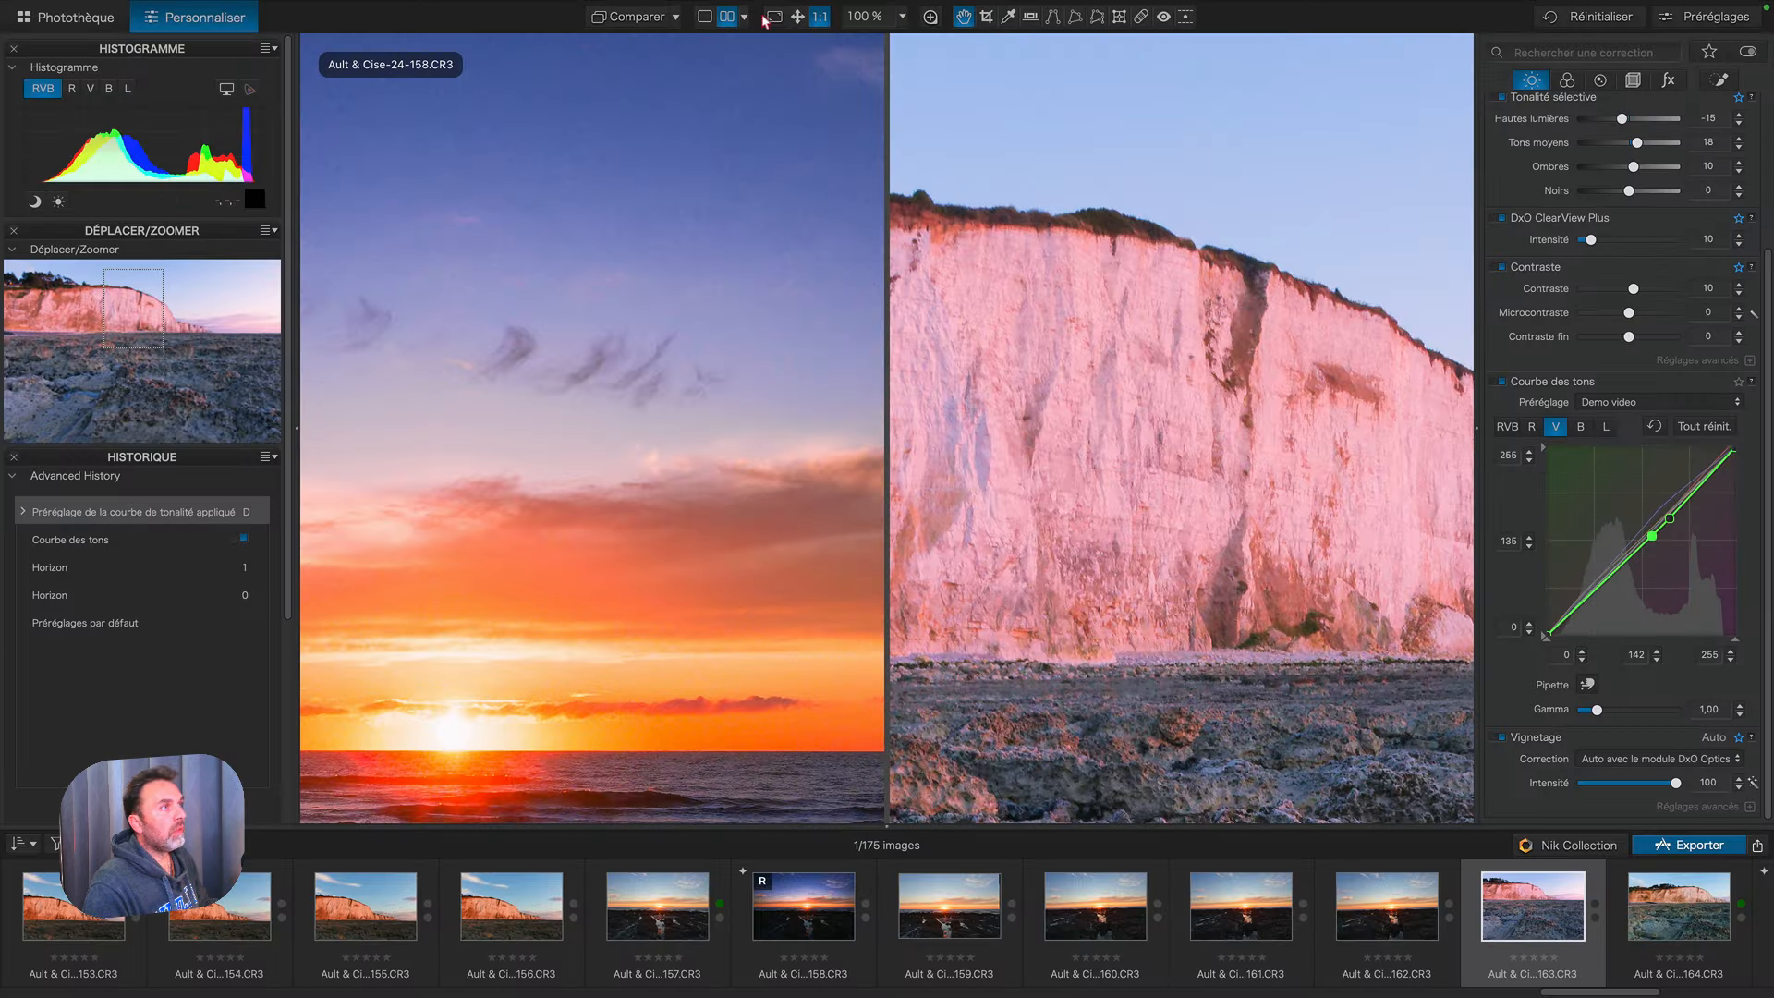
# Step: Fit the photos to the viewer, return to the single-image view and reopen Ault & Cise-24-158.CR3
pyautogui.click(798, 17)
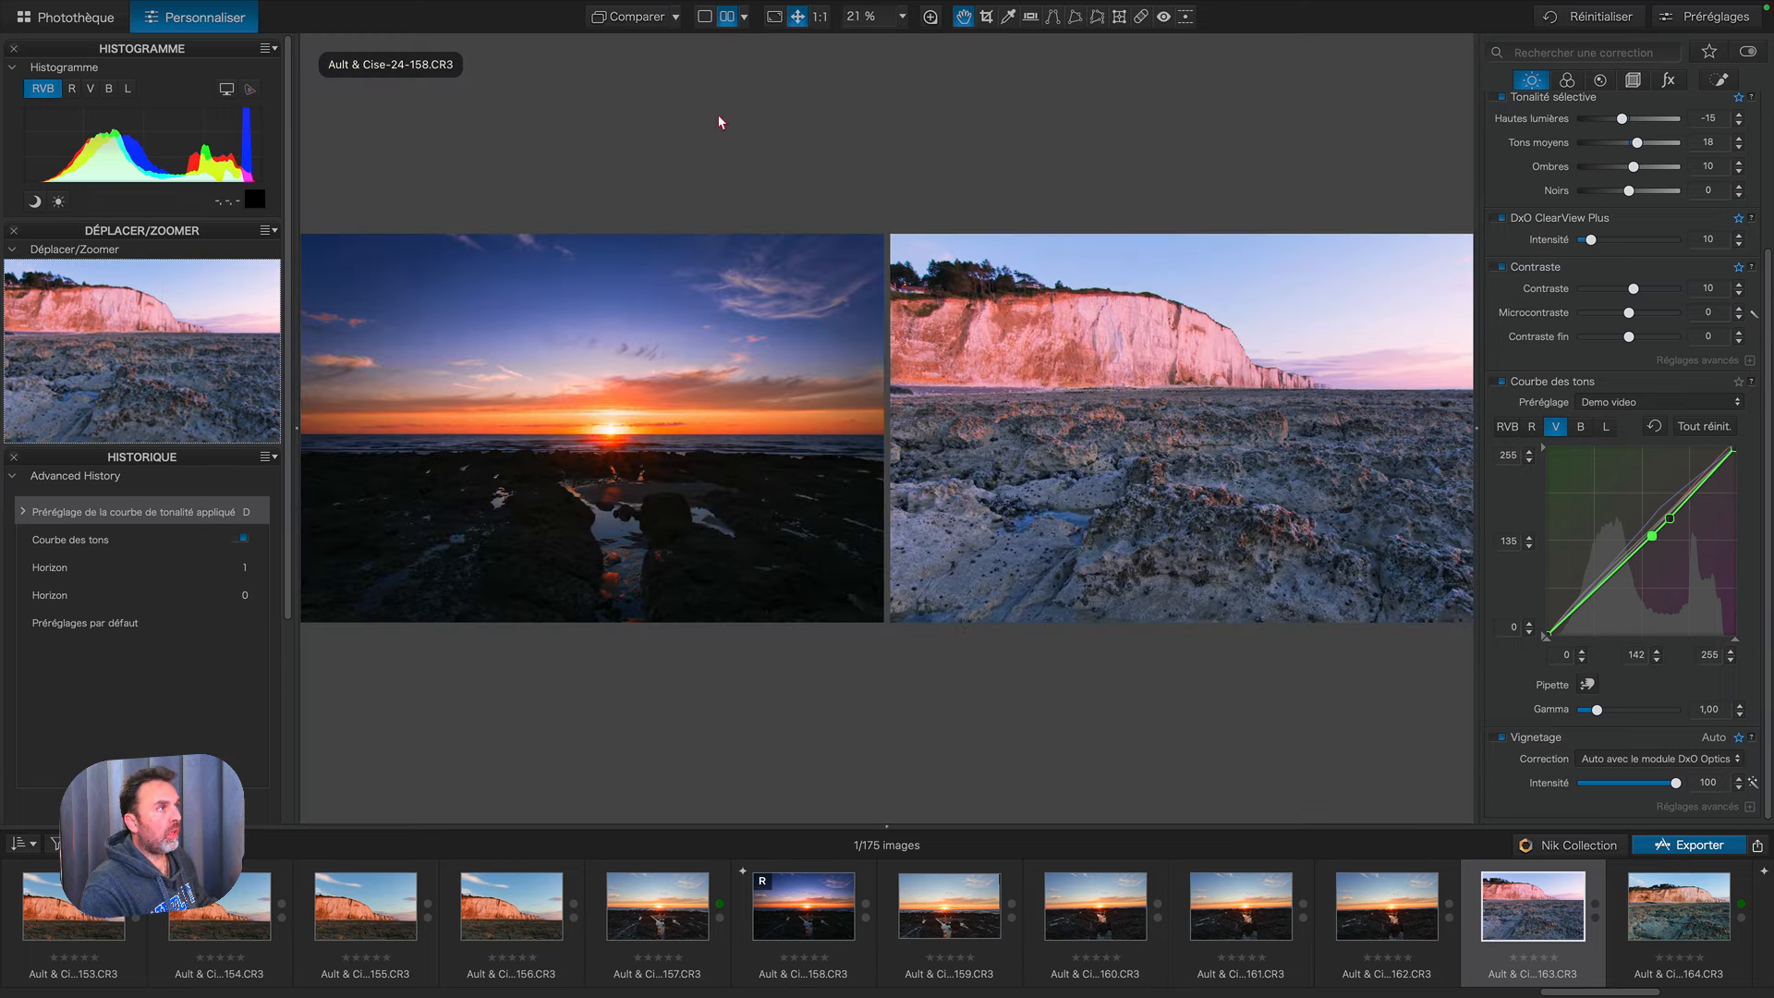
pyautogui.click(704, 17)
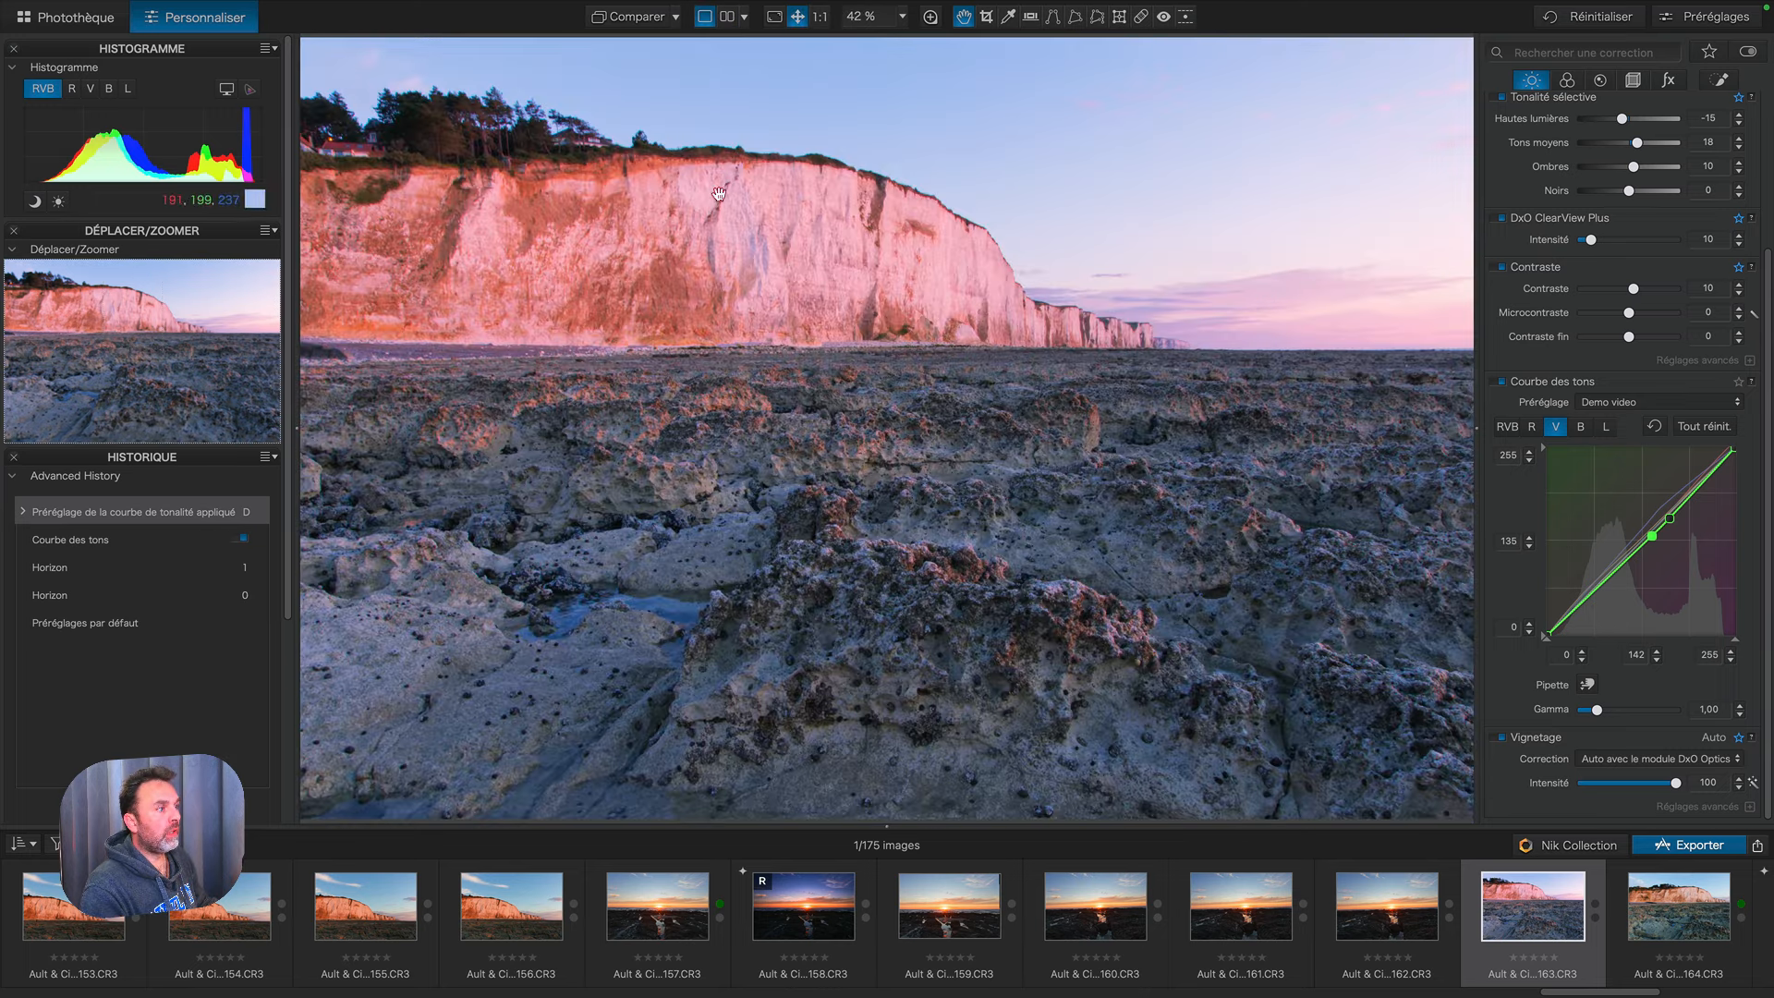
pyautogui.click(794, 906)
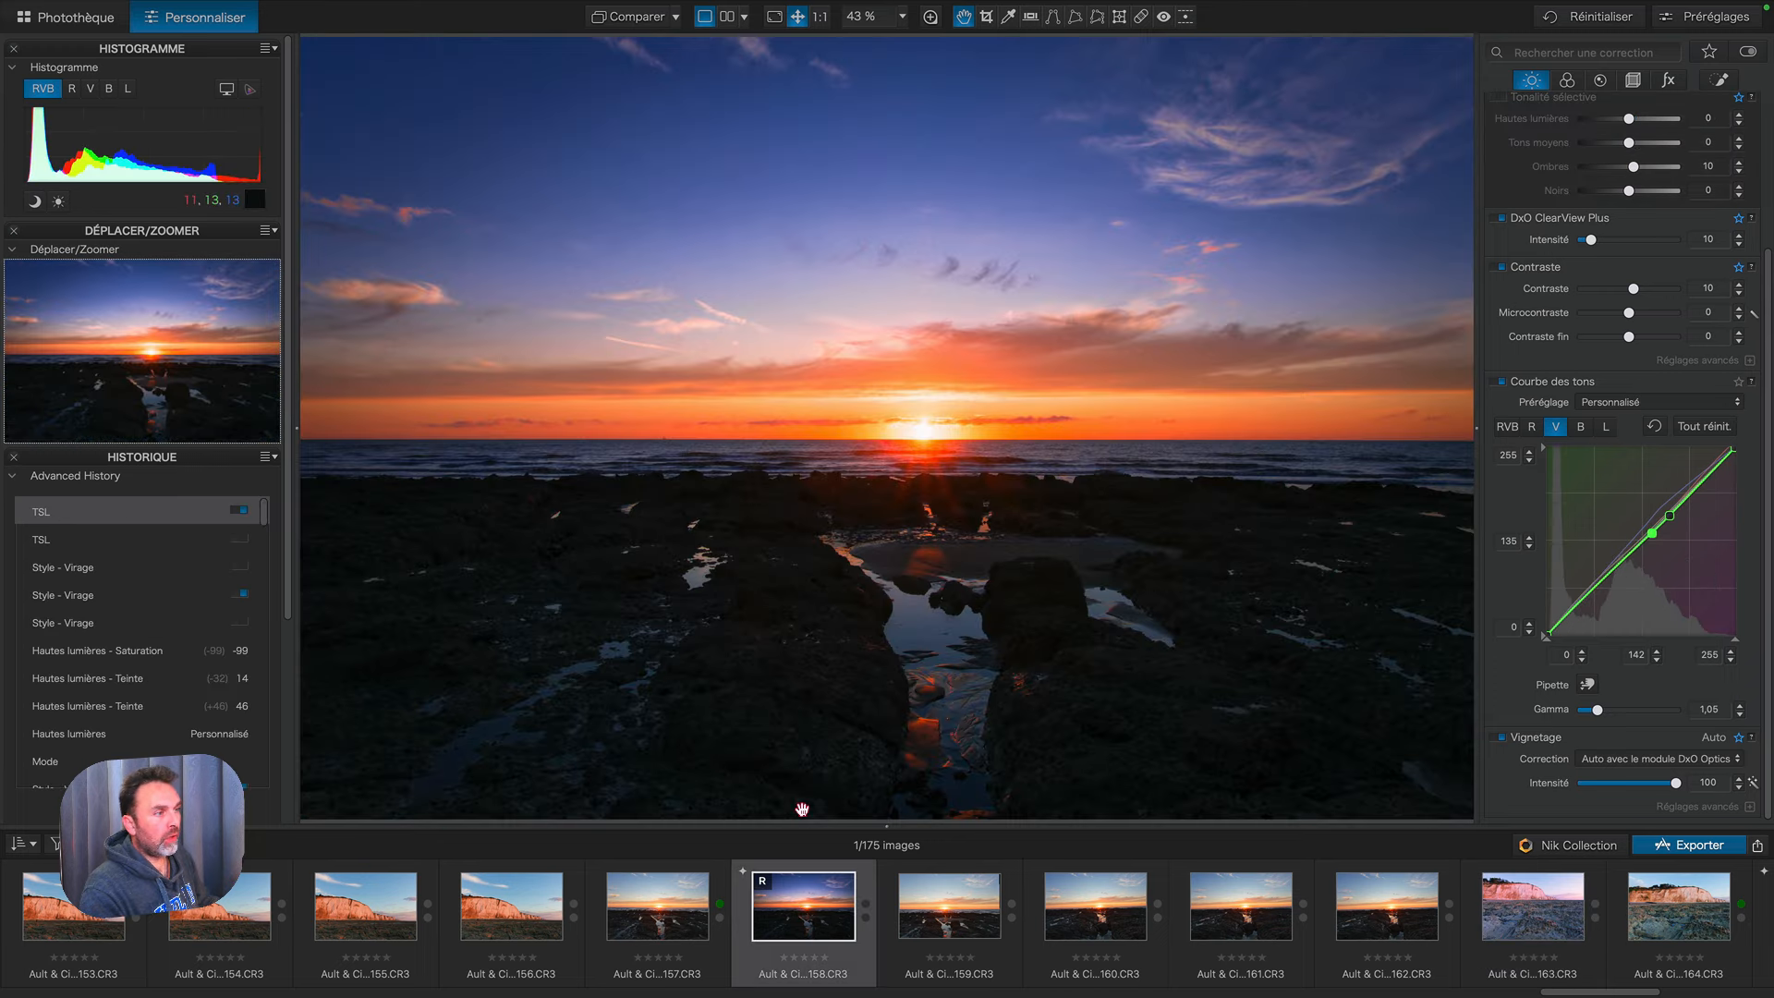